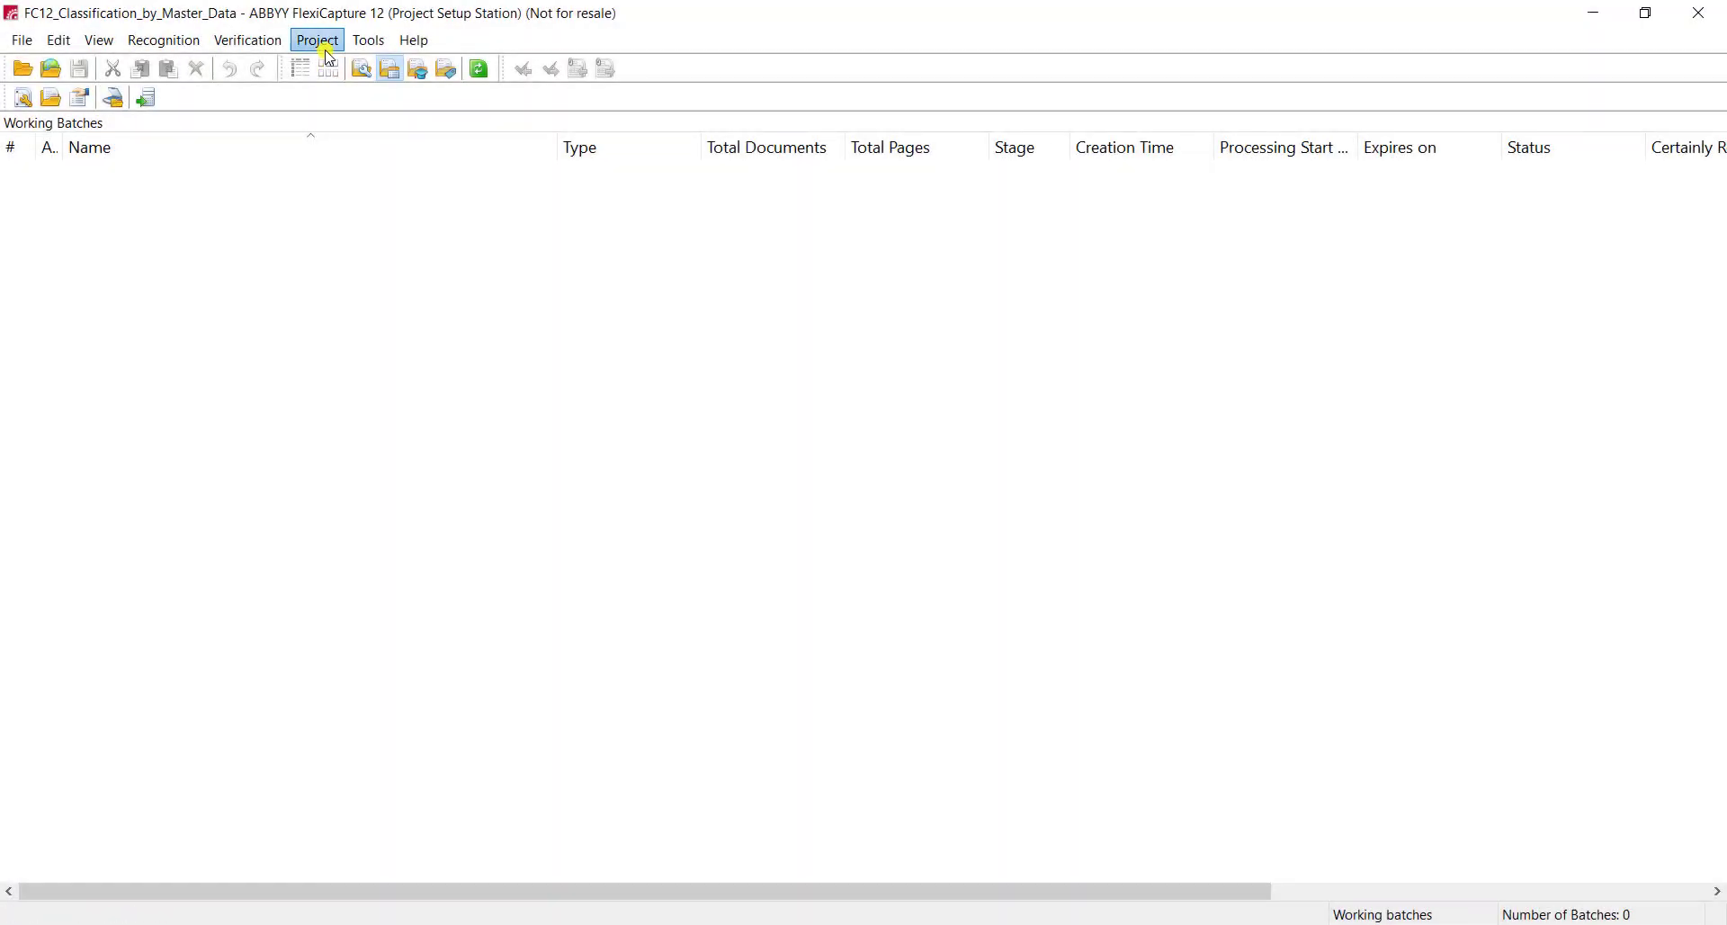
- Review the project's image processing settings in Project Properties, then close them
click(328, 52)
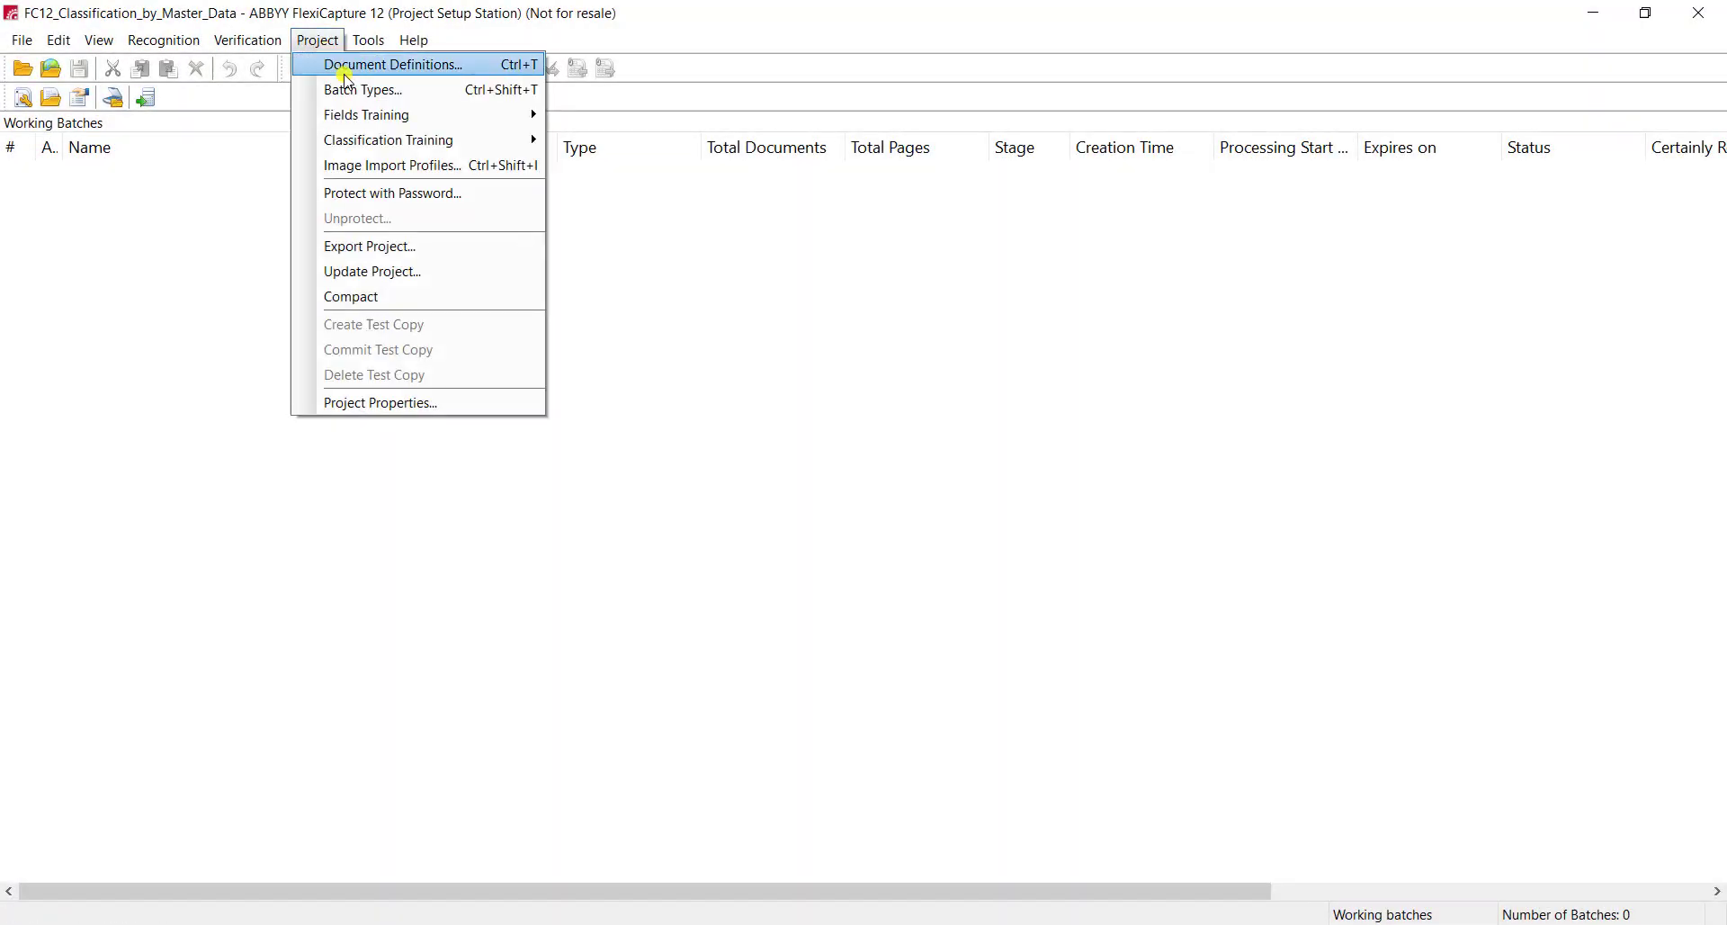
click(430, 400)
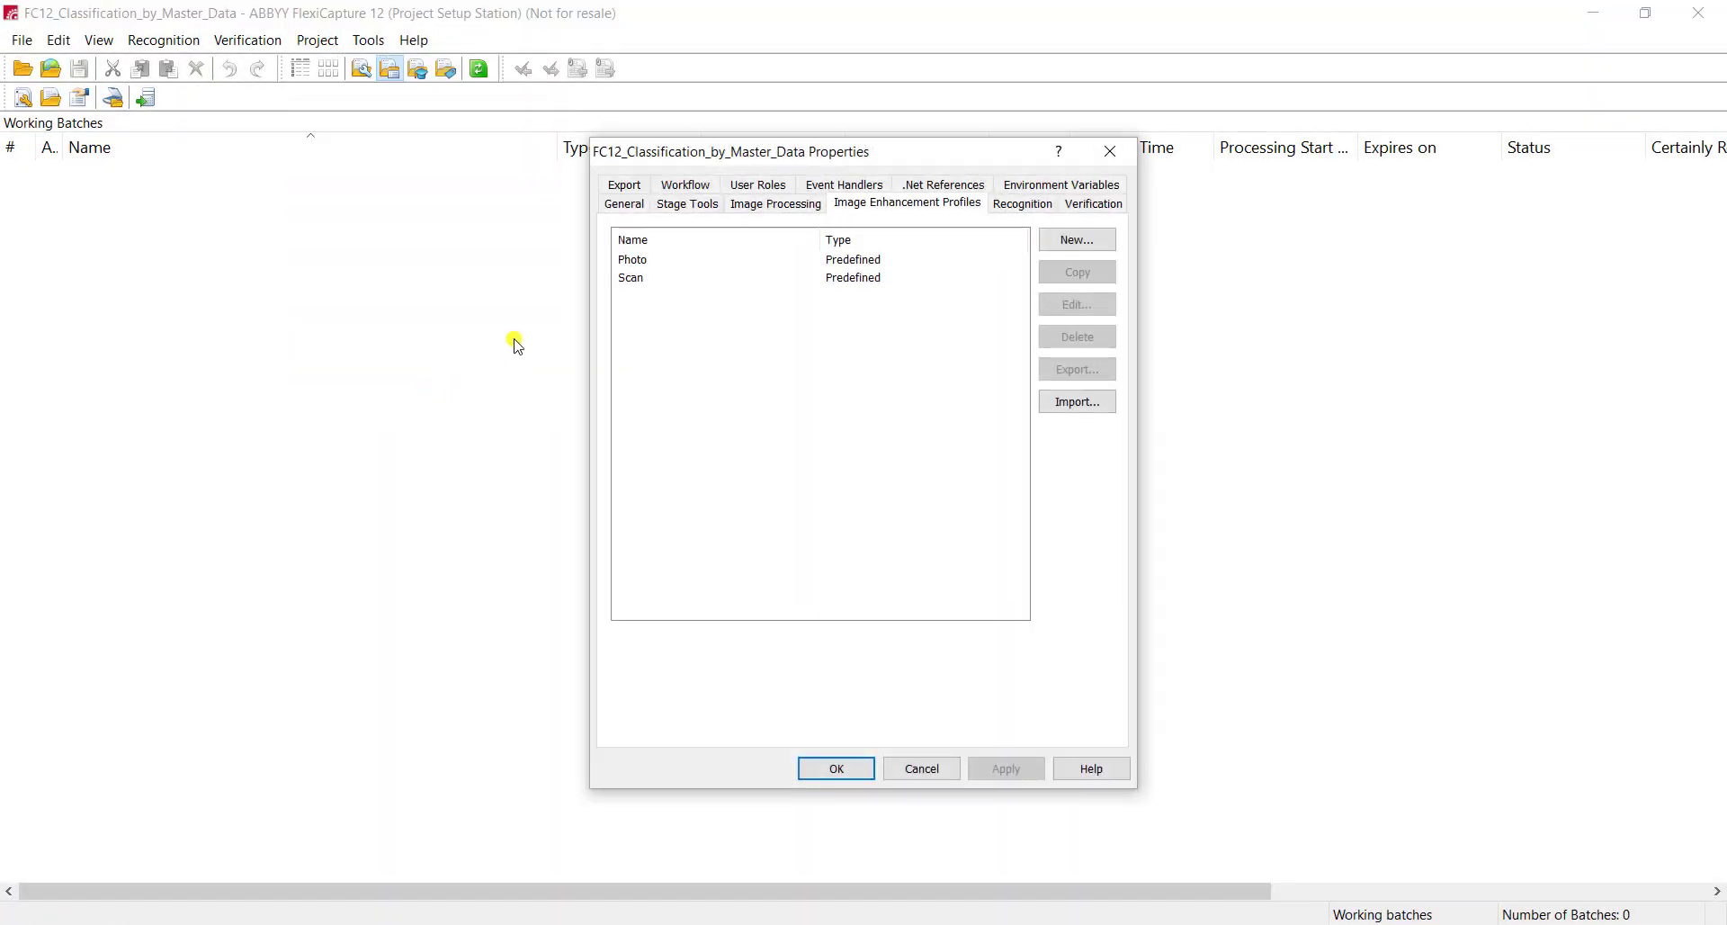
click(753, 217)
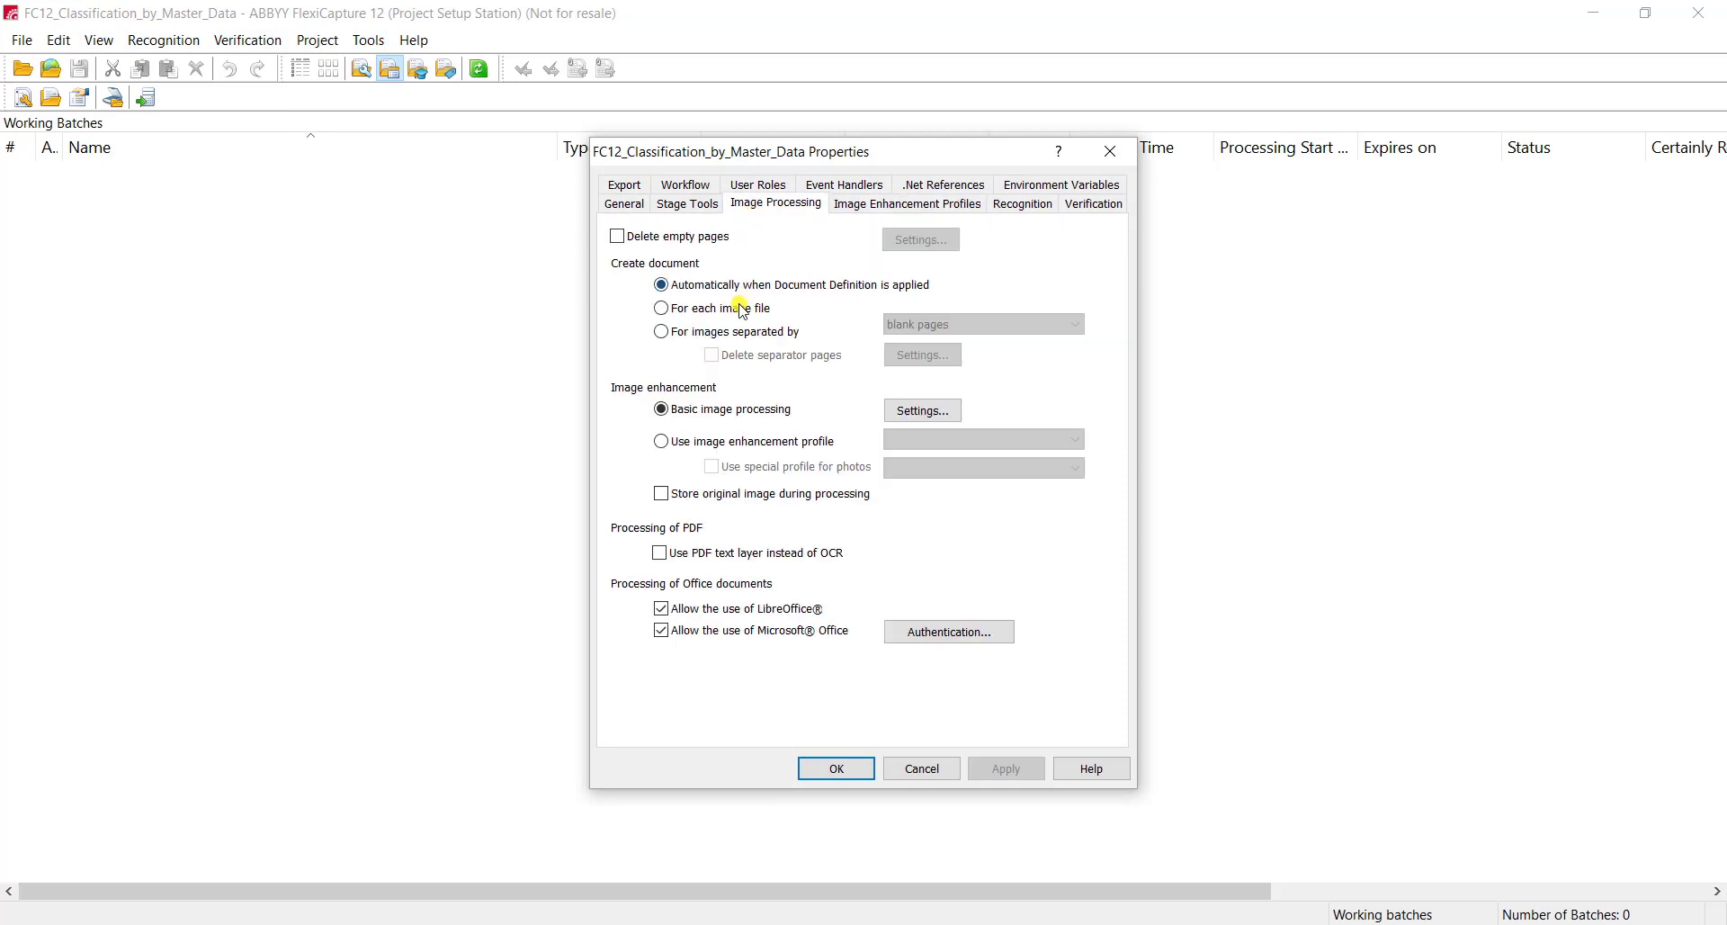
click(815, 772)
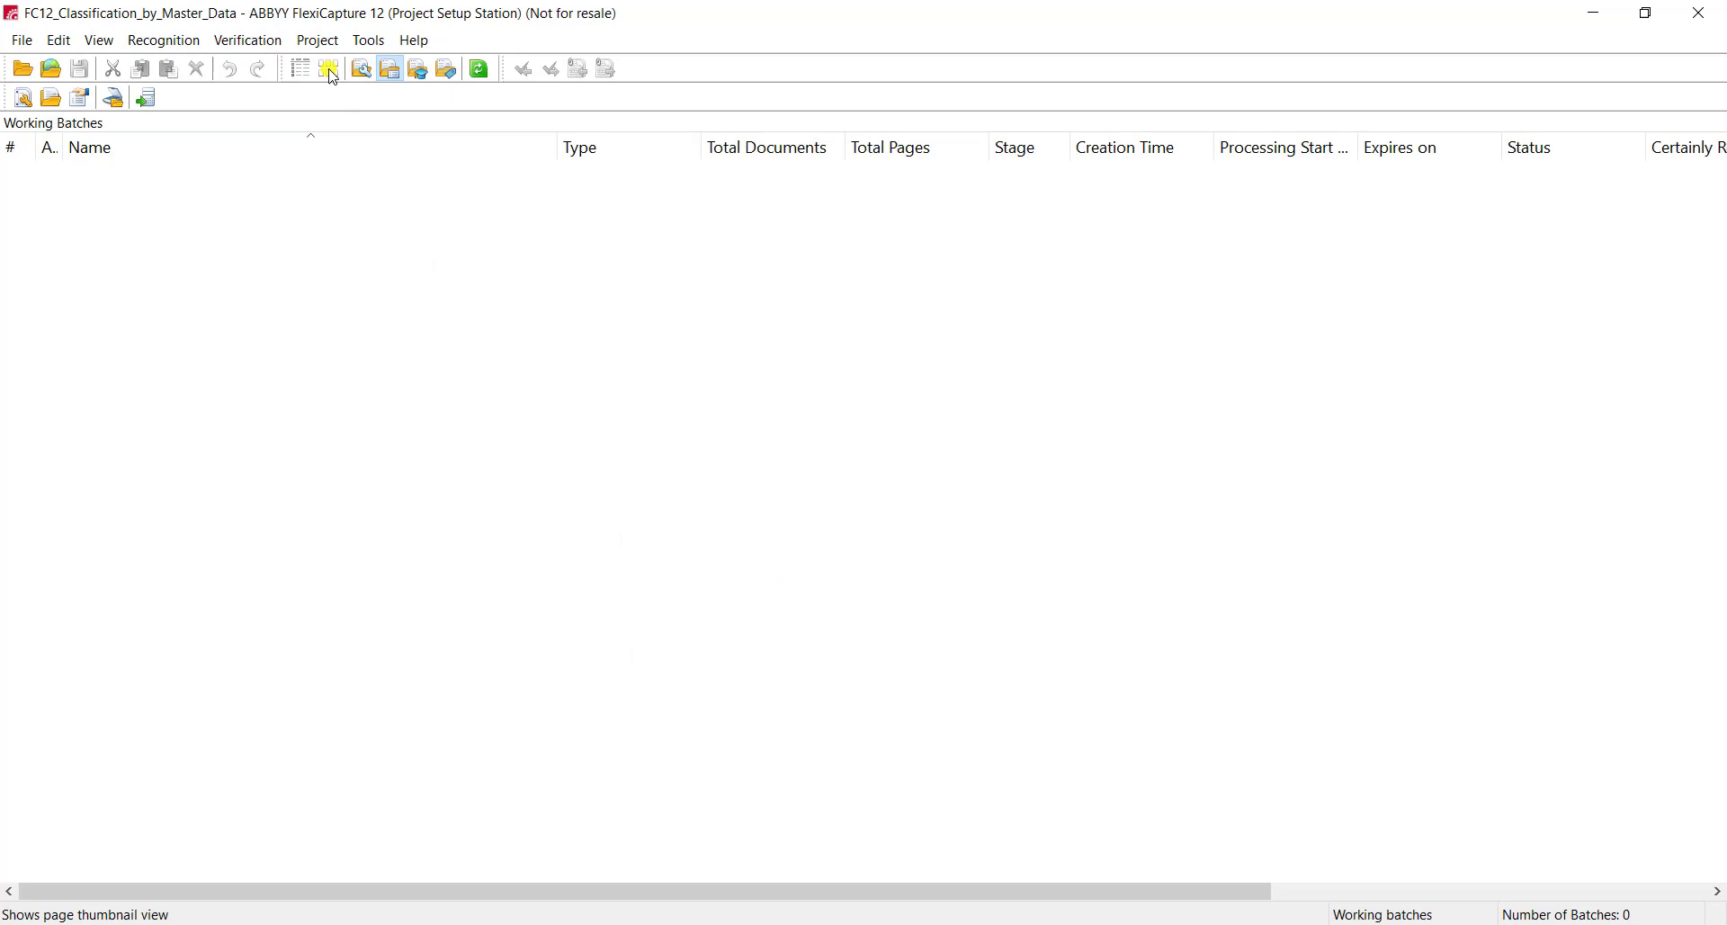
- Add an environment variable connecting via Windows NT security to the FCI_Master_Data database
click(320, 40)
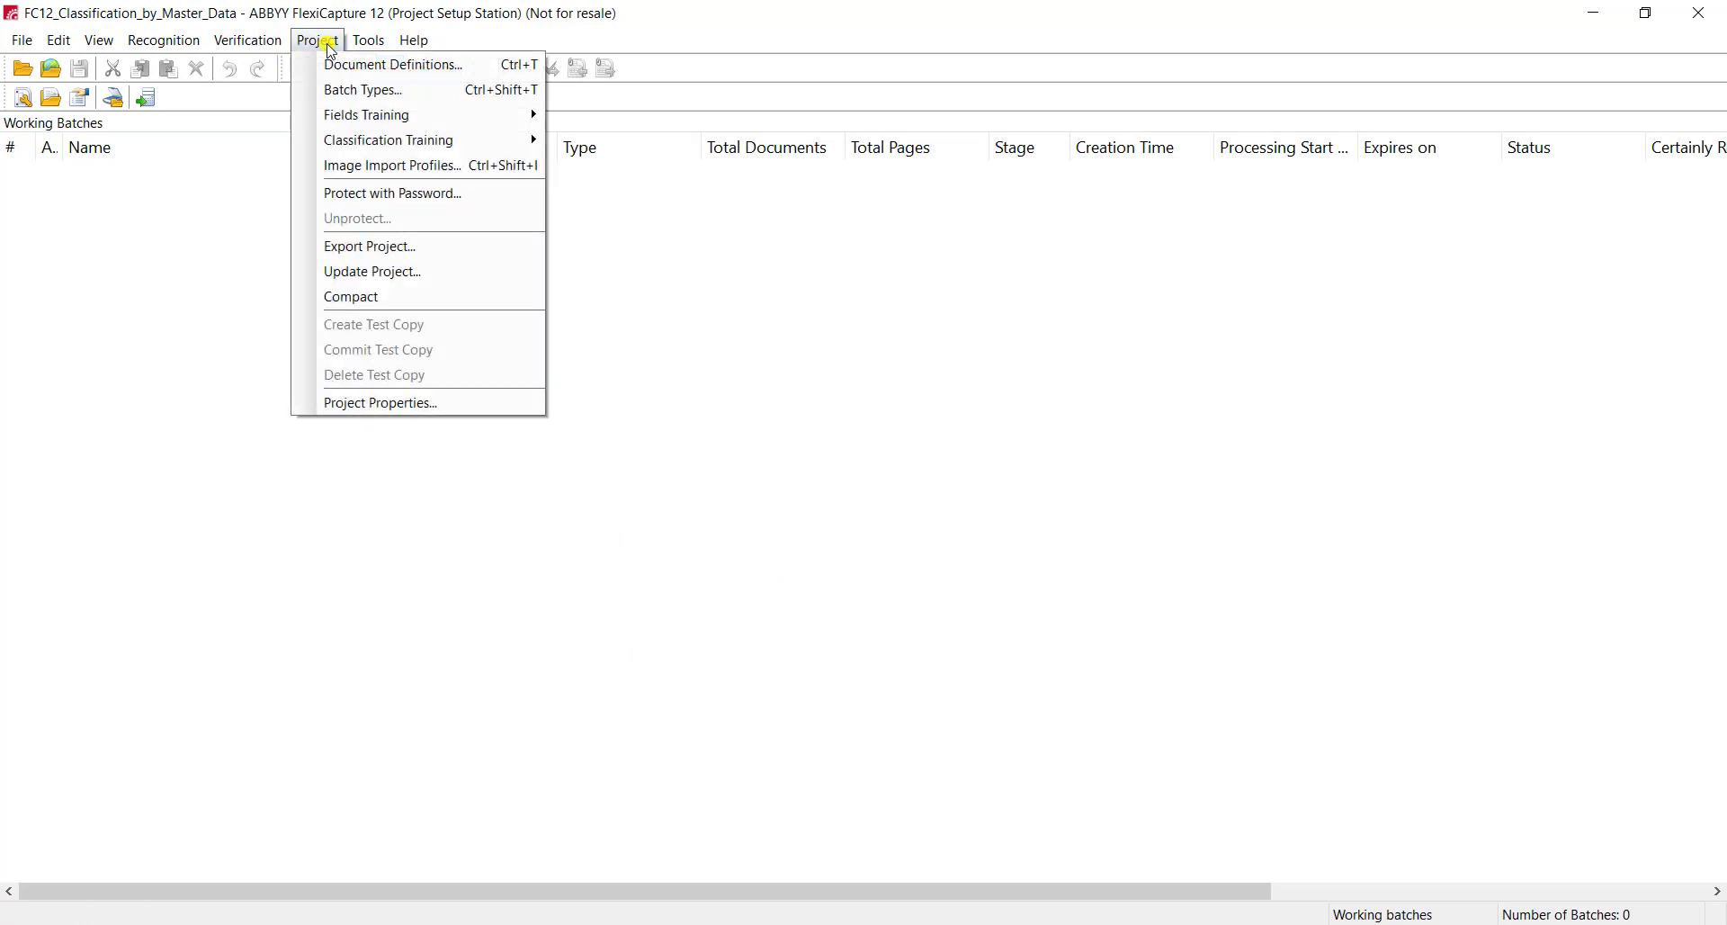
click(416, 401)
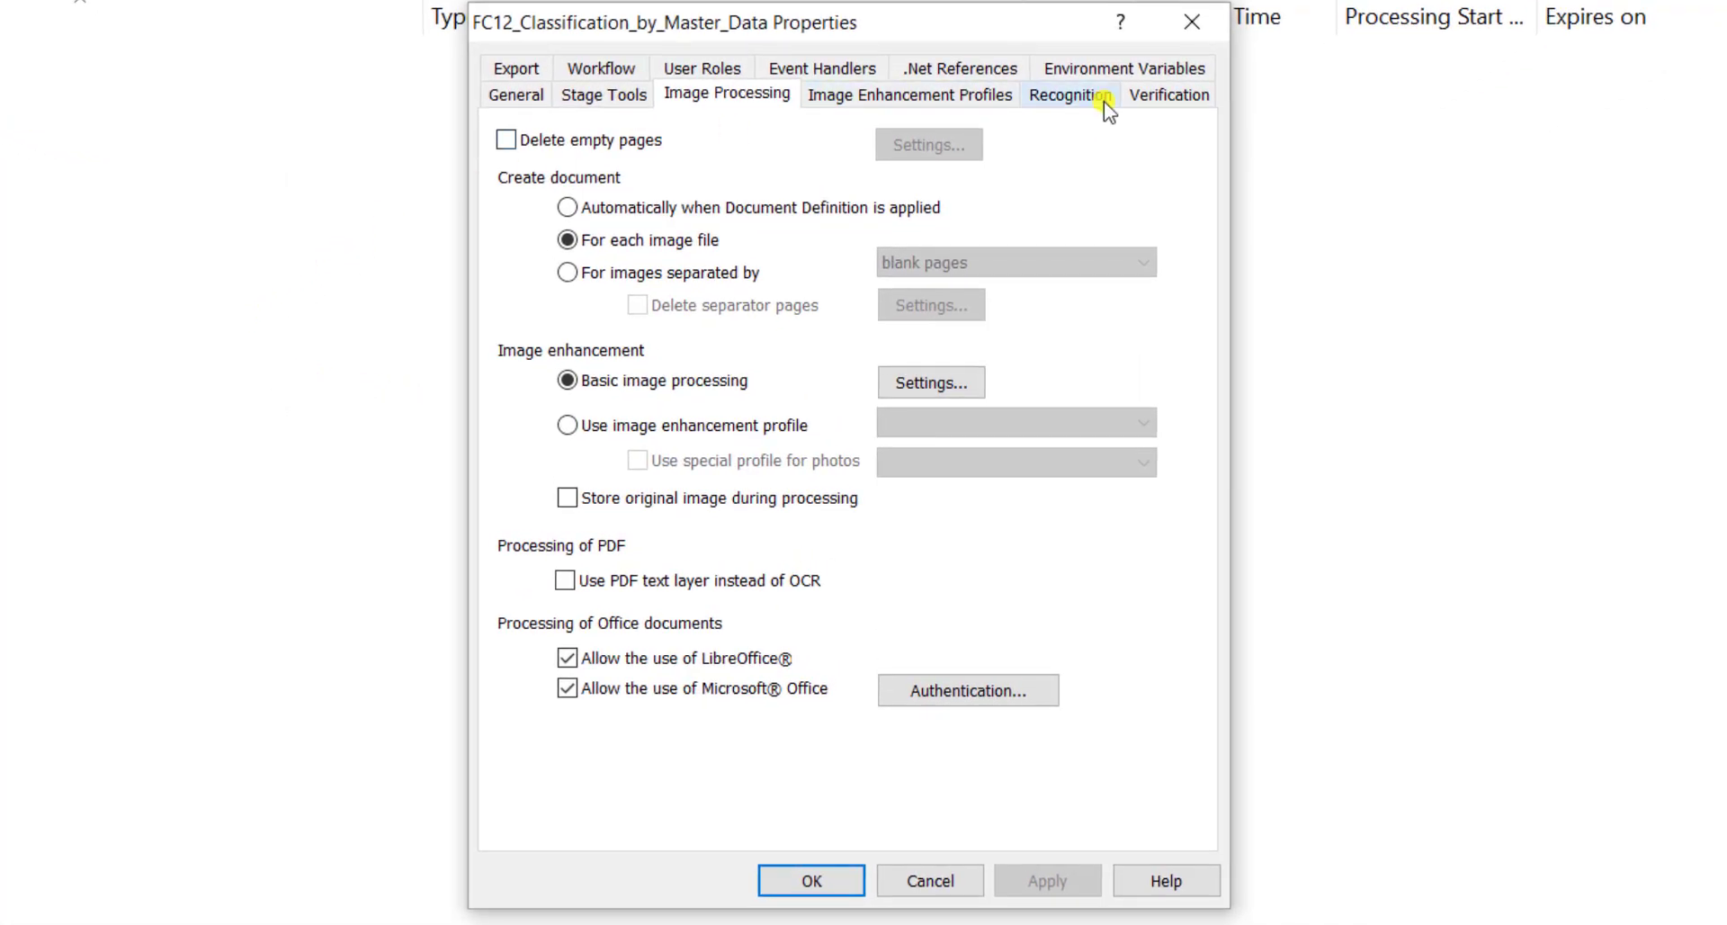
click(1124, 72)
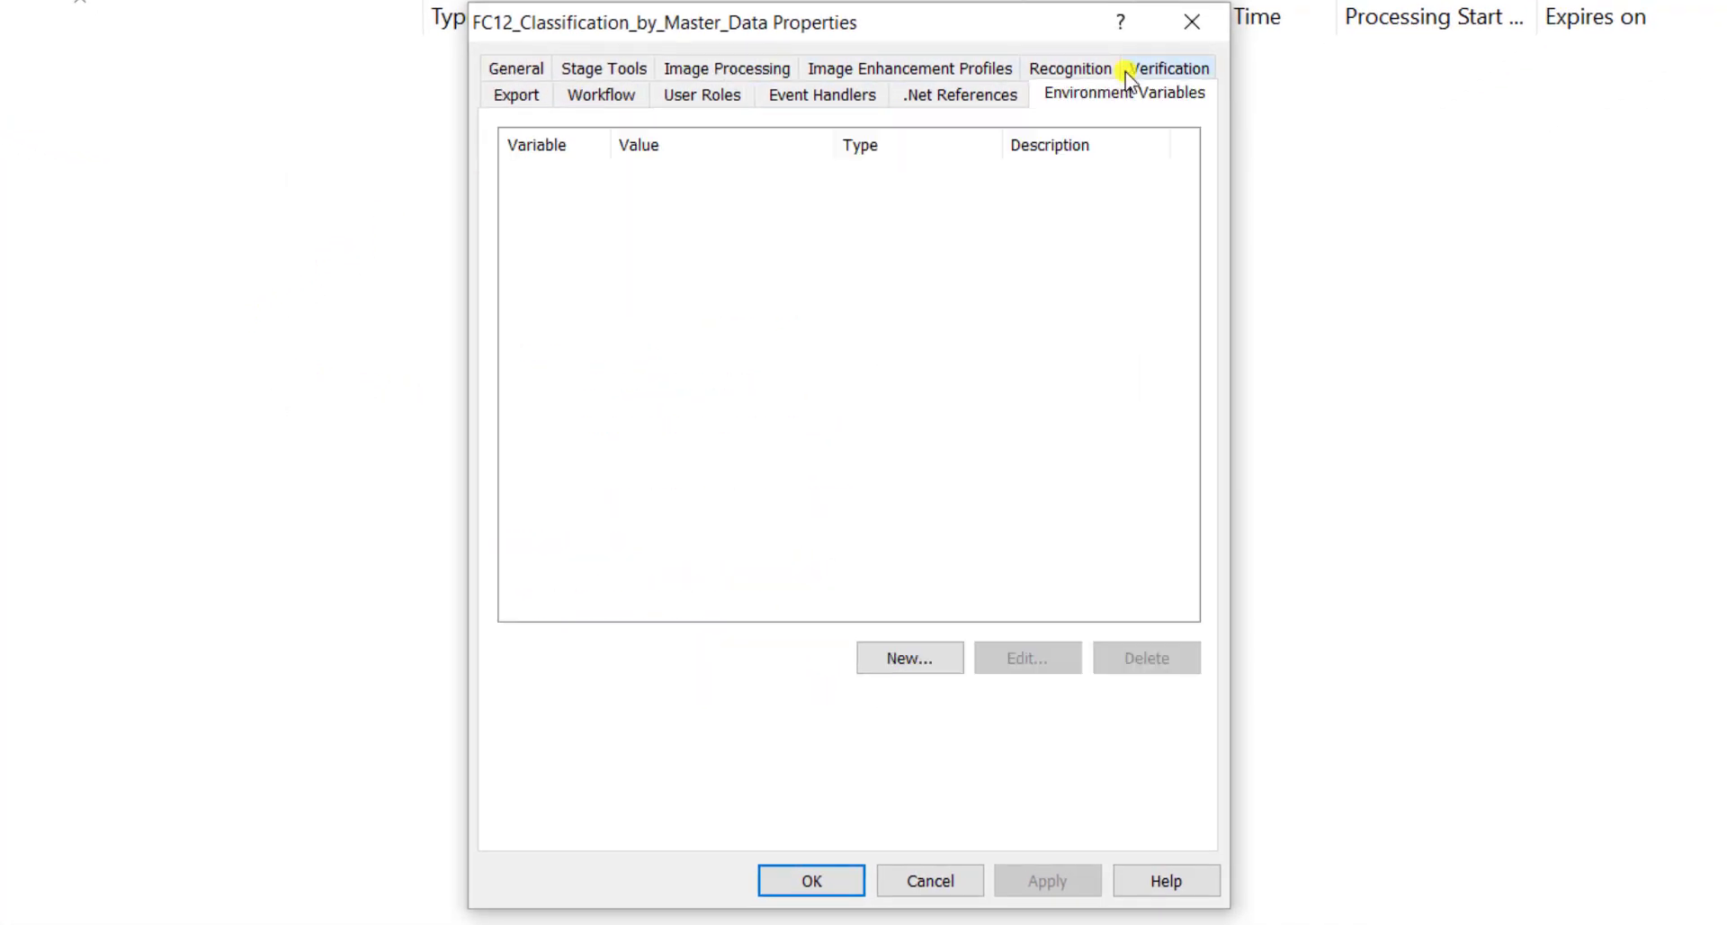
click(897, 654)
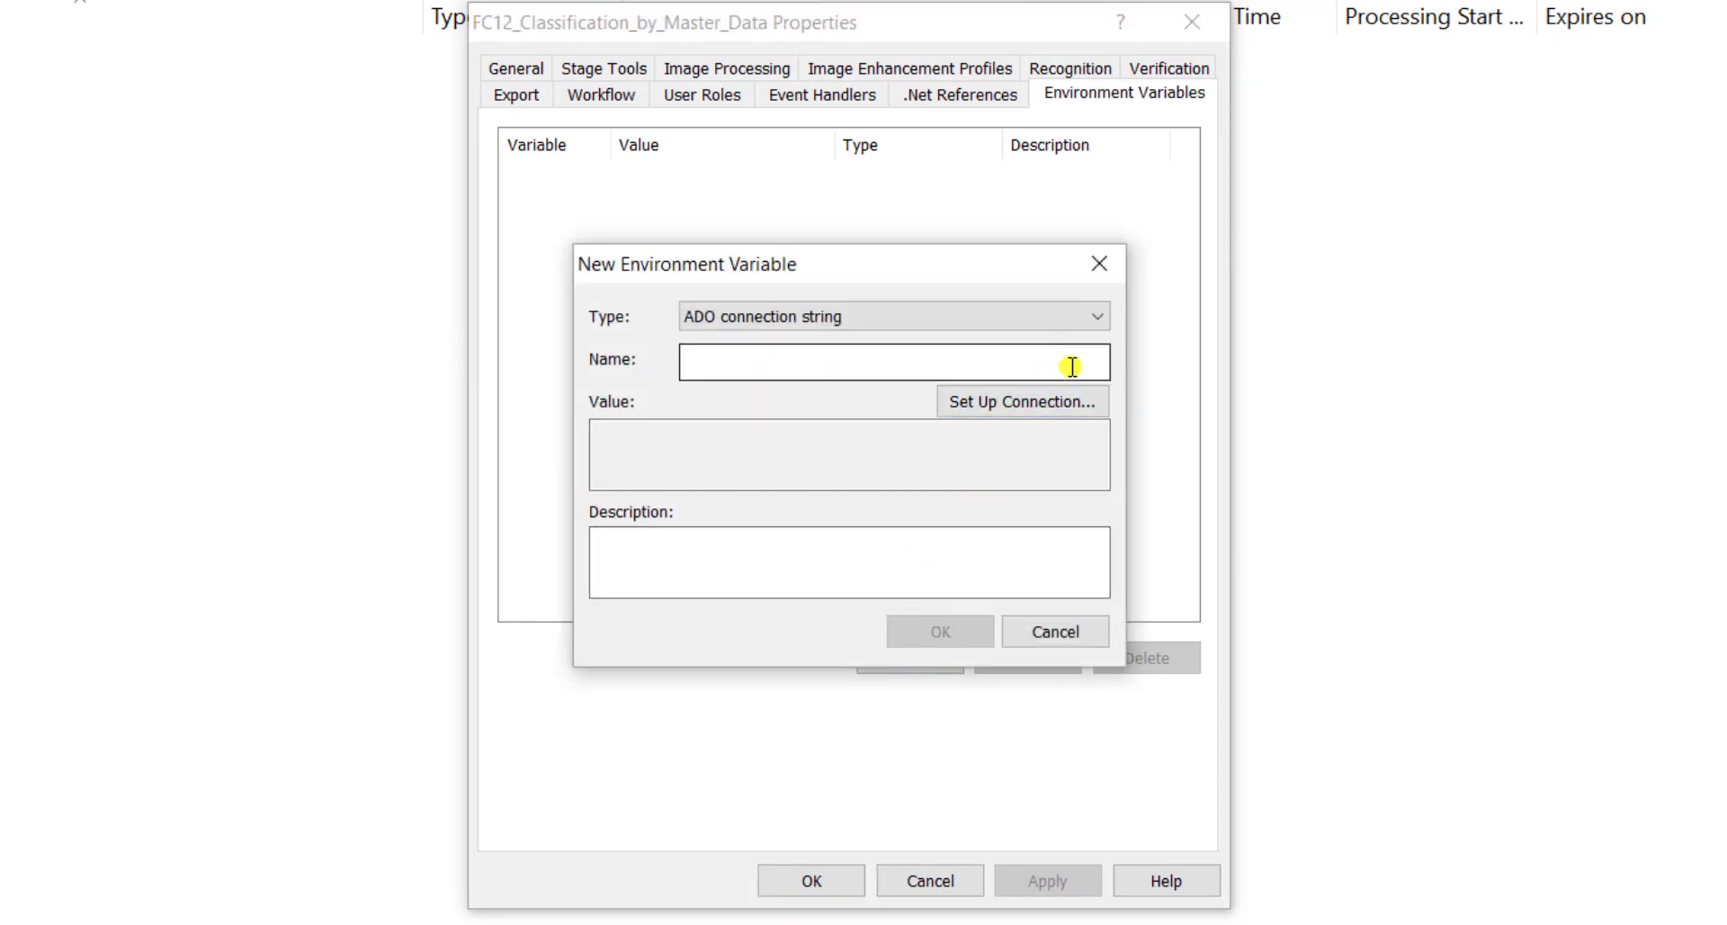
click(1065, 401)
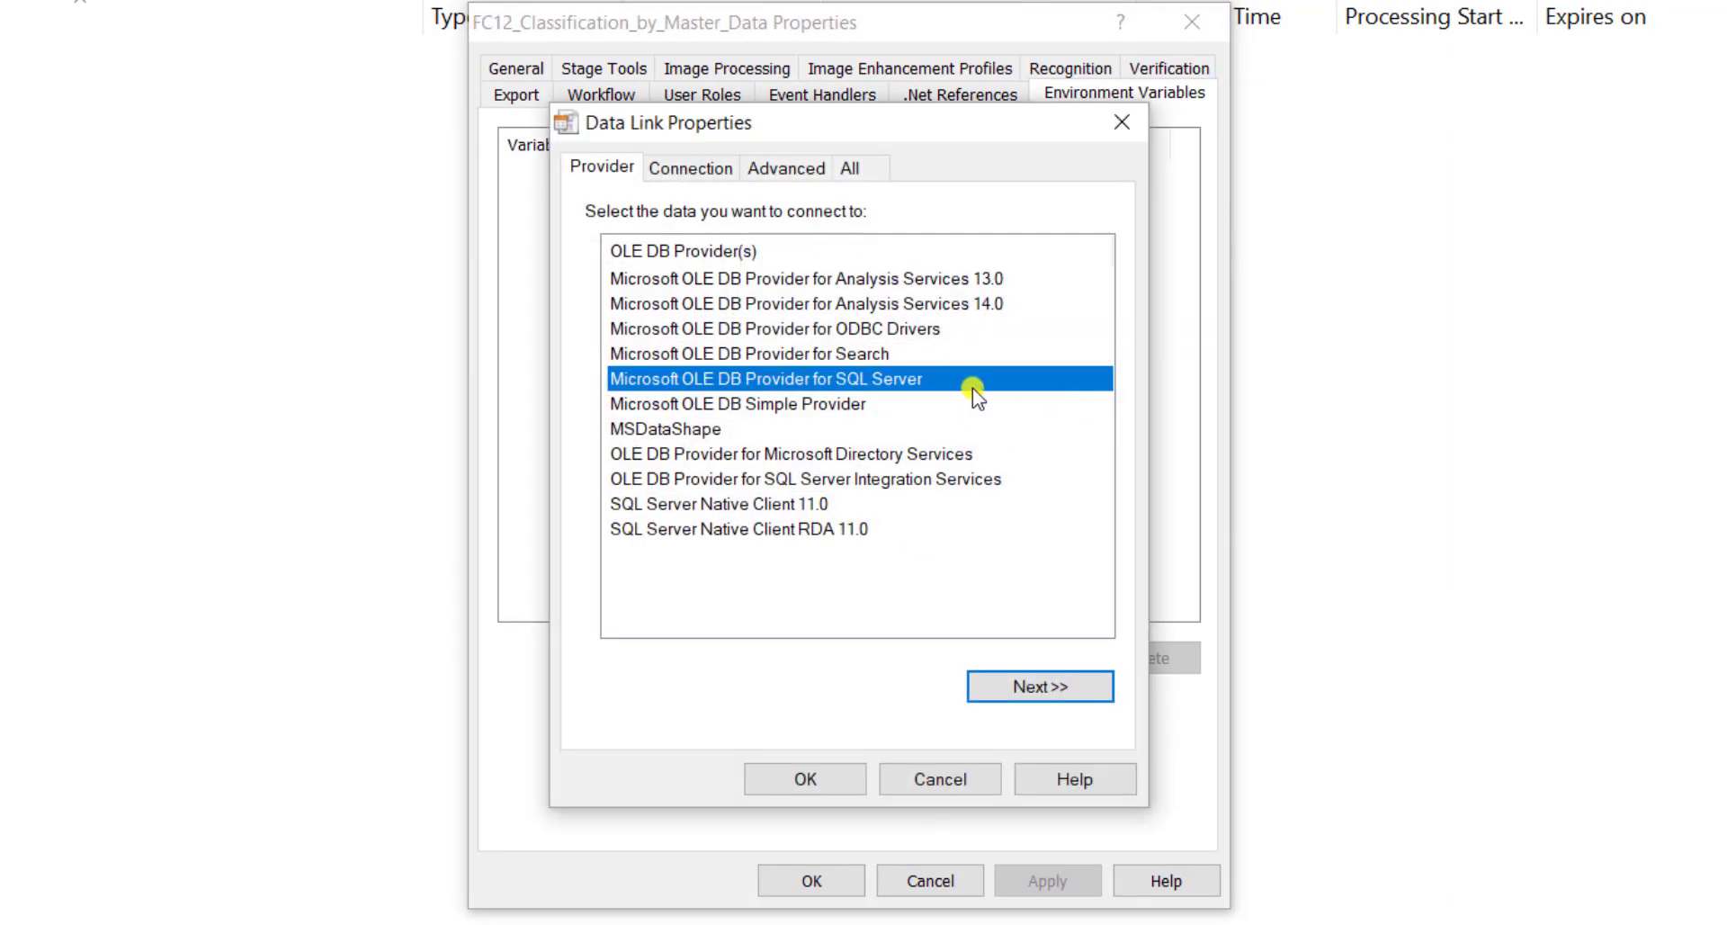
double_click(973, 387)
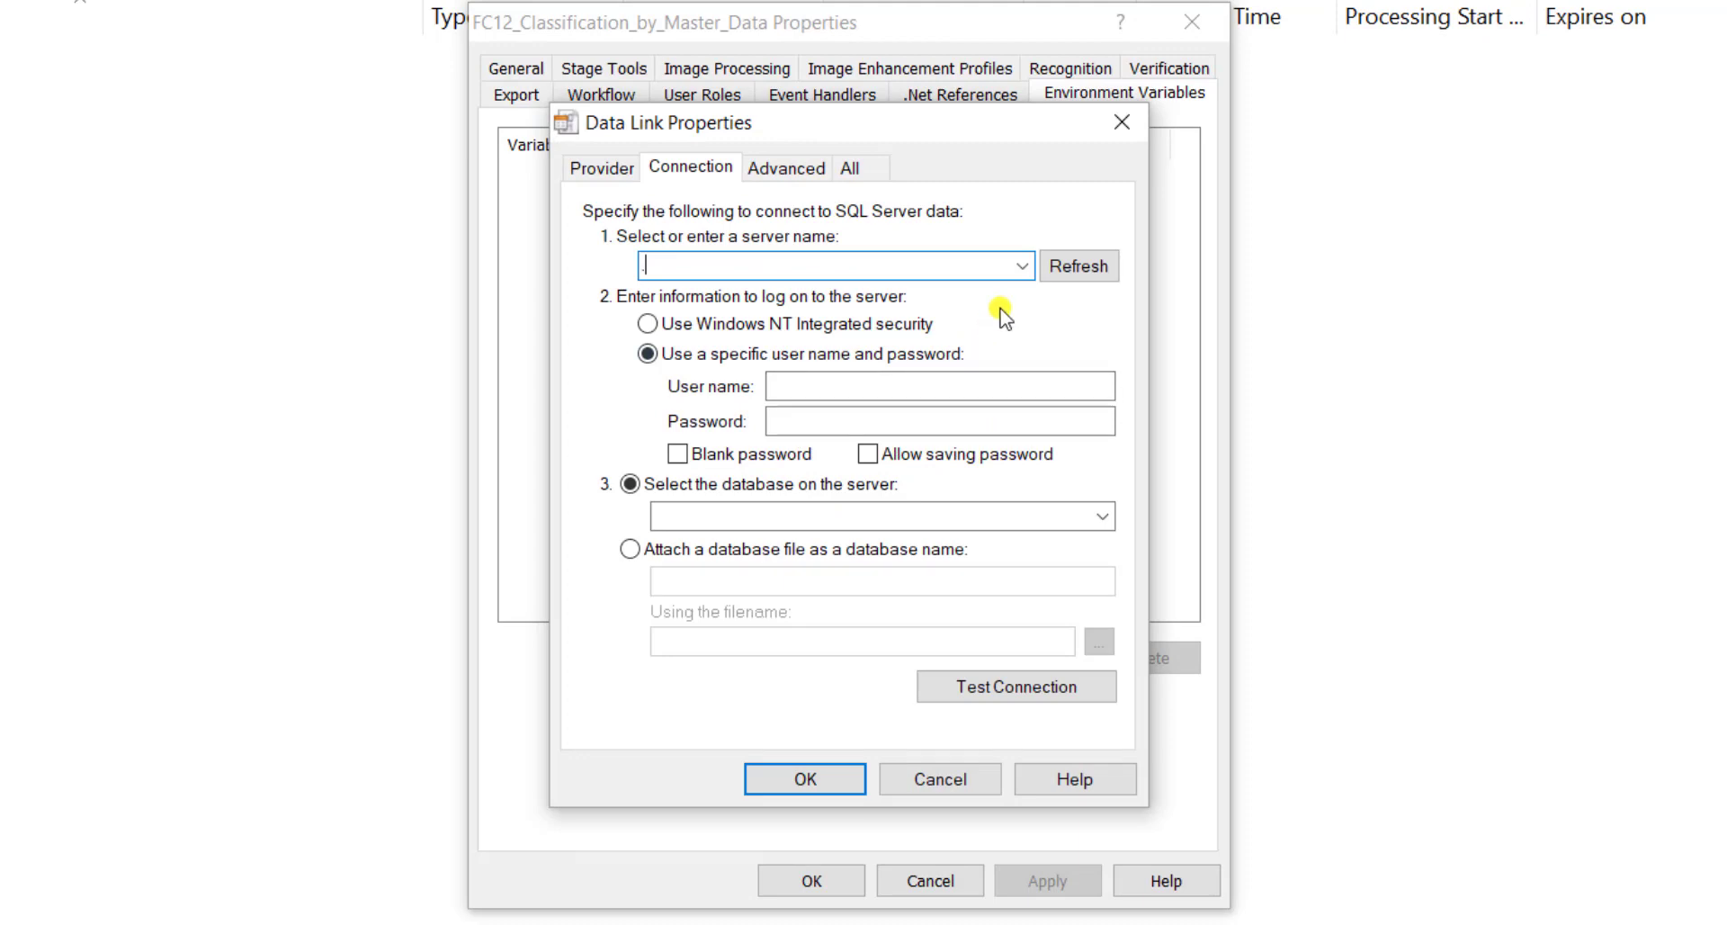
click(859, 321)
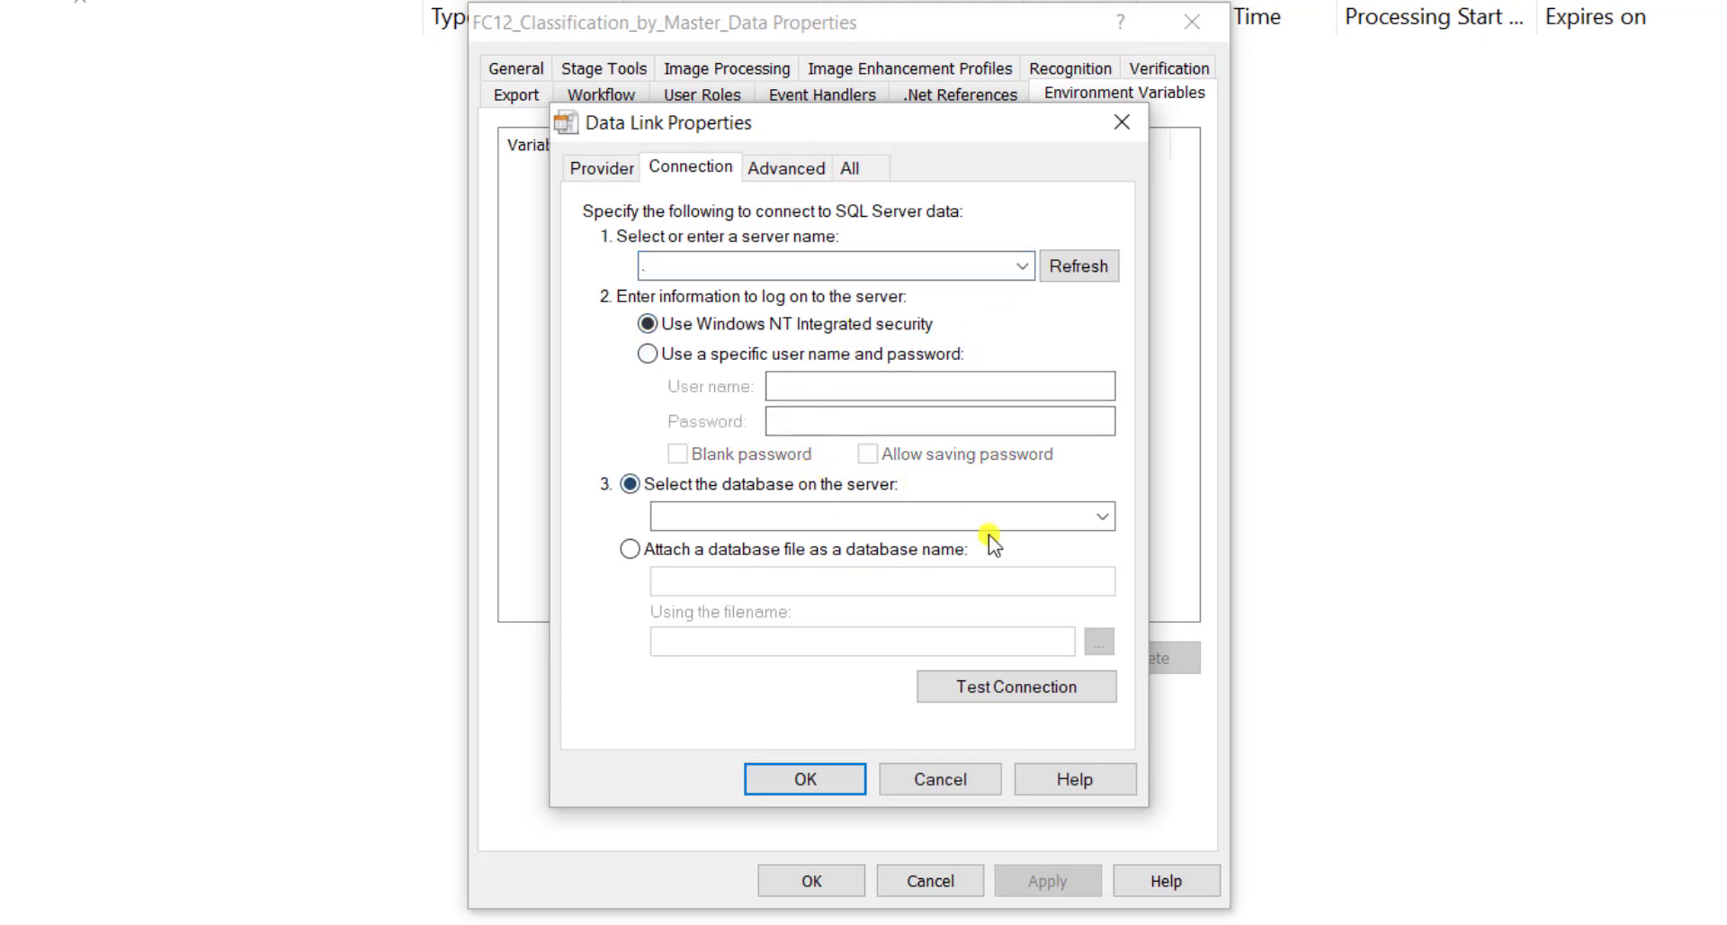
click(1102, 516)
click(1072, 547)
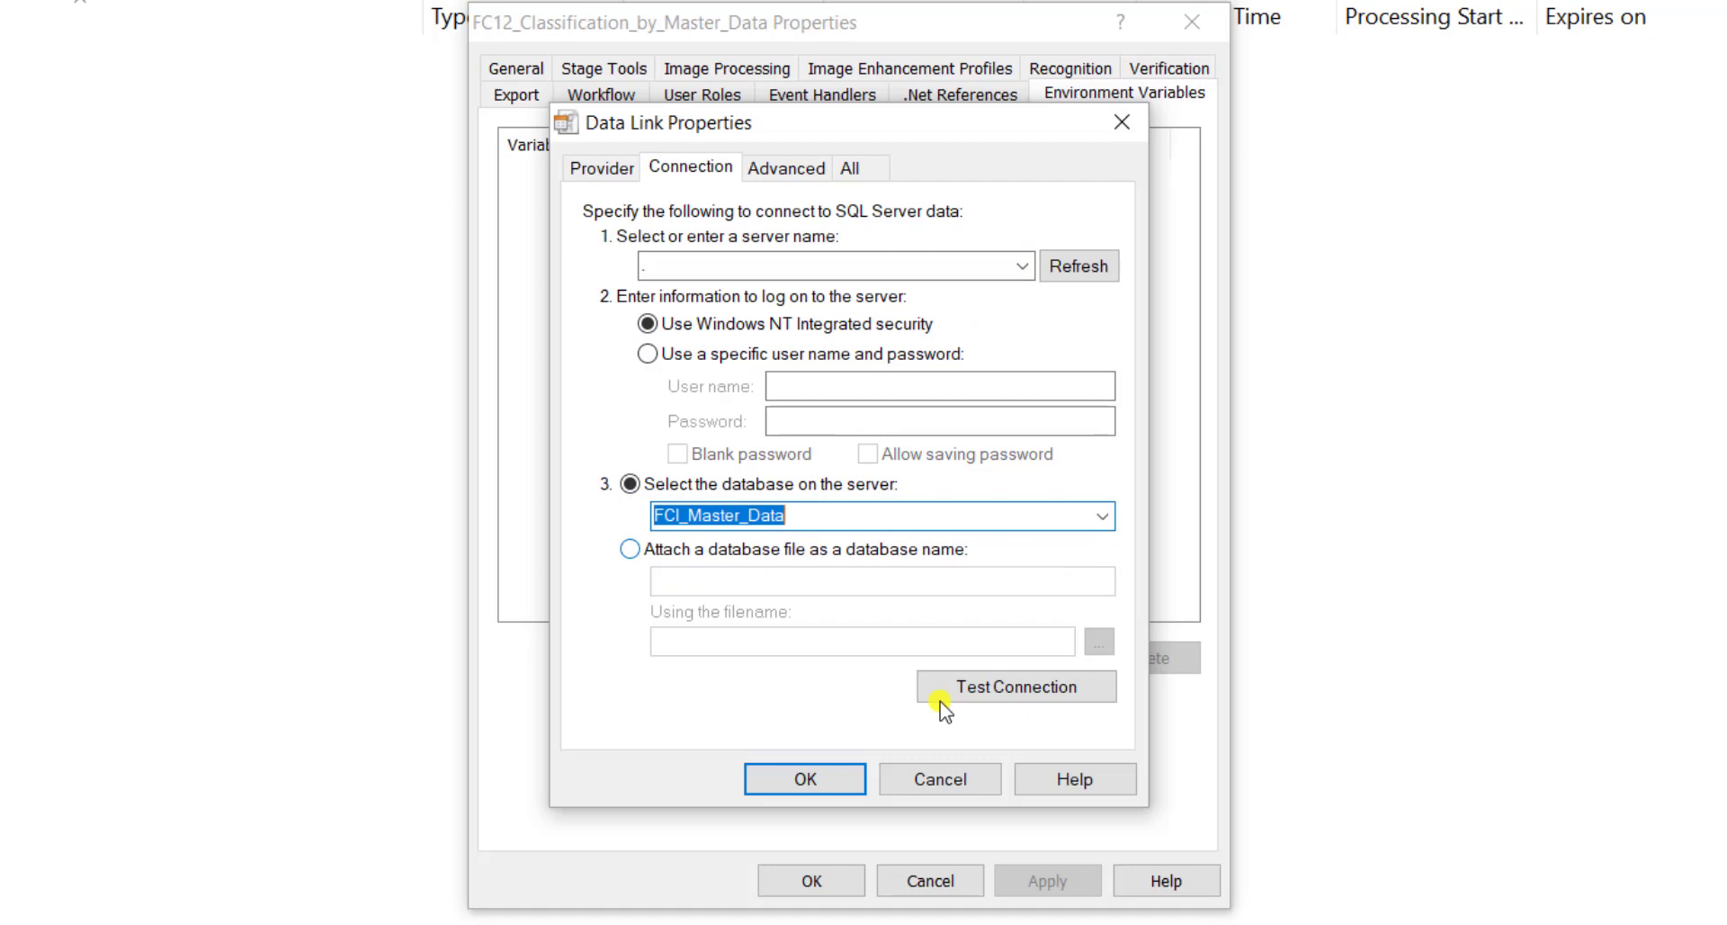
click(835, 779)
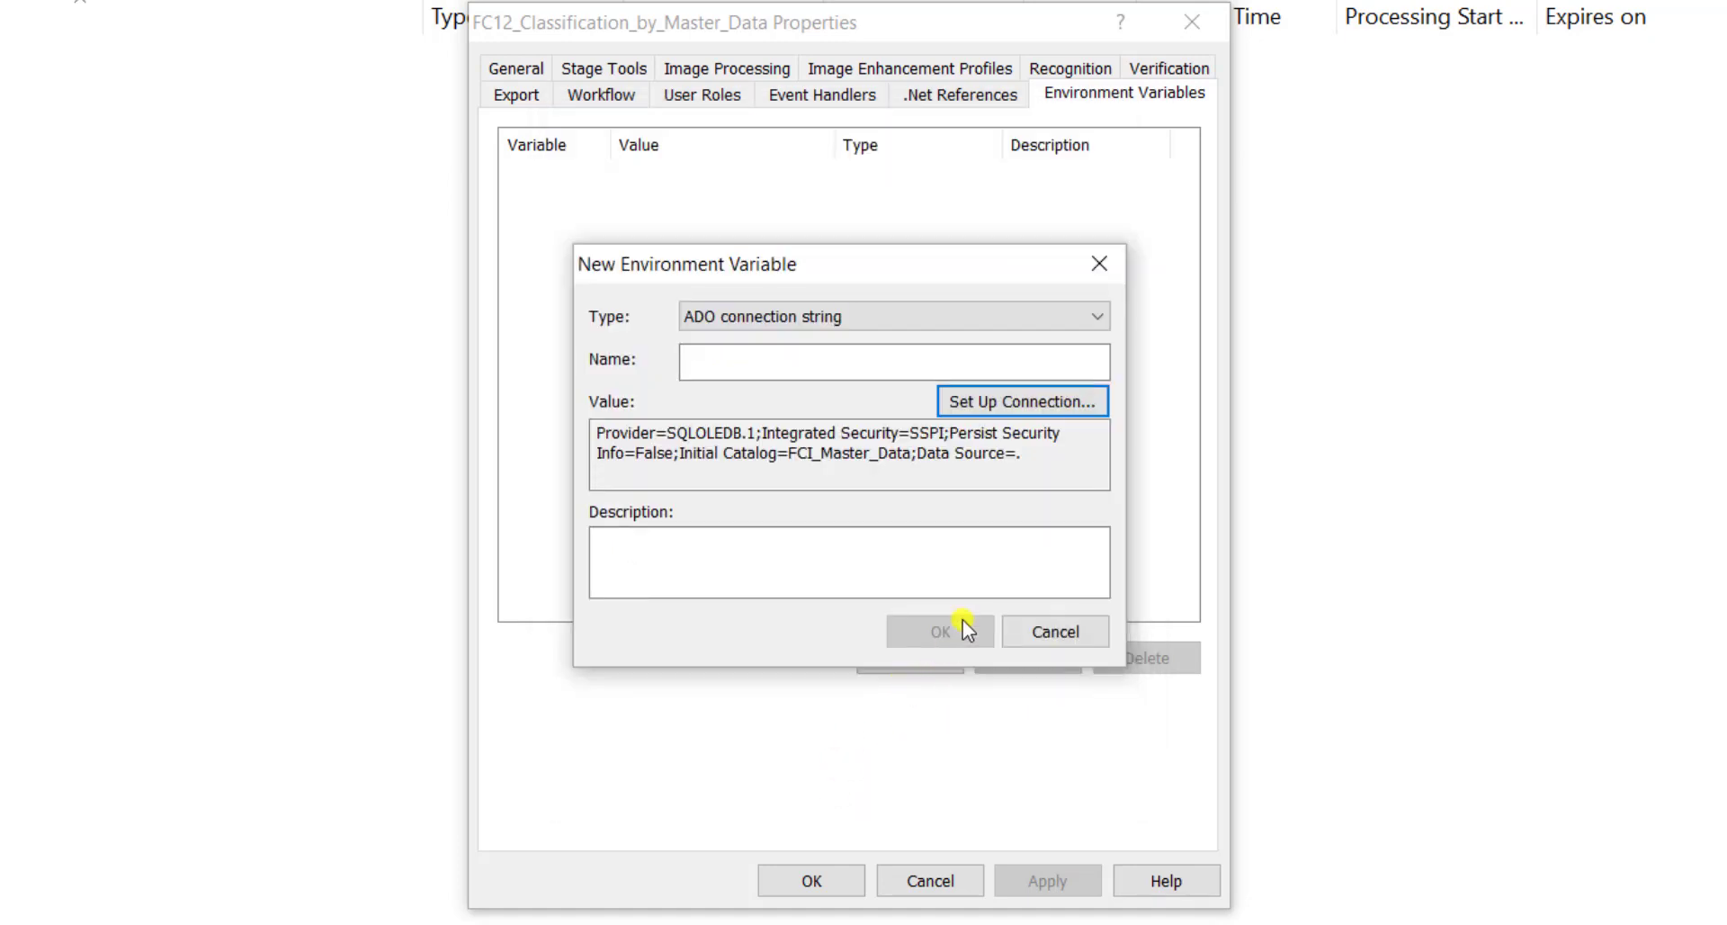
- Name the variable 'Master Data DB' and save the project properties
click(824, 357)
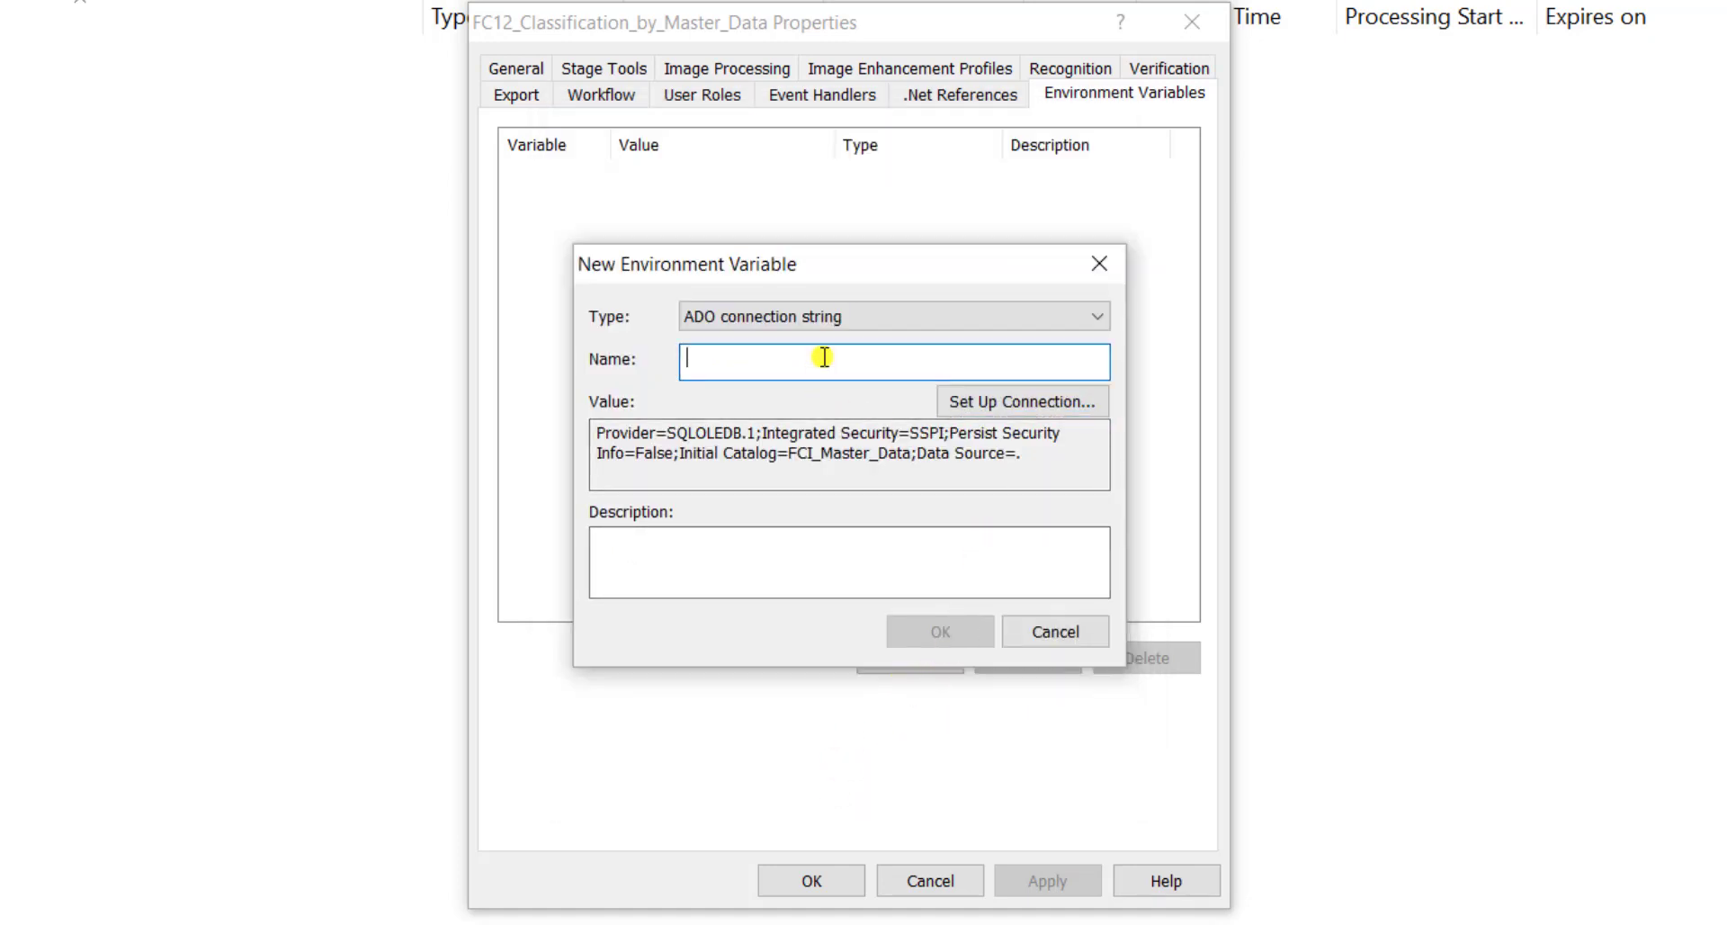
text(Master Dat)
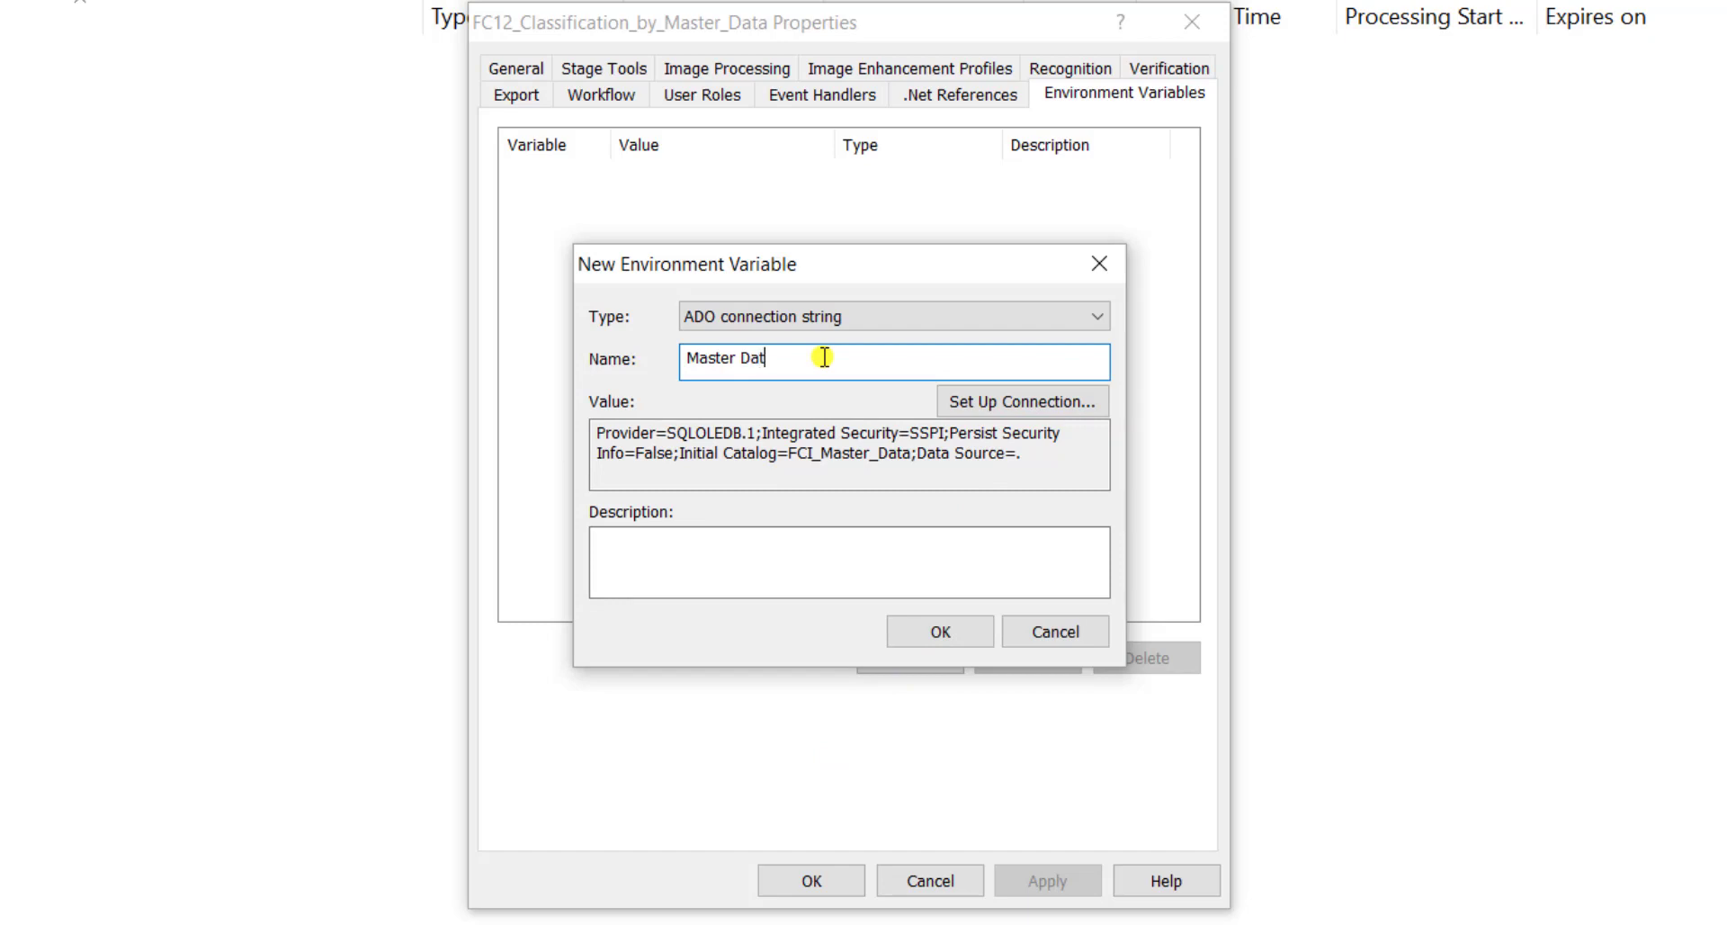
text(a DB)
key(Return)
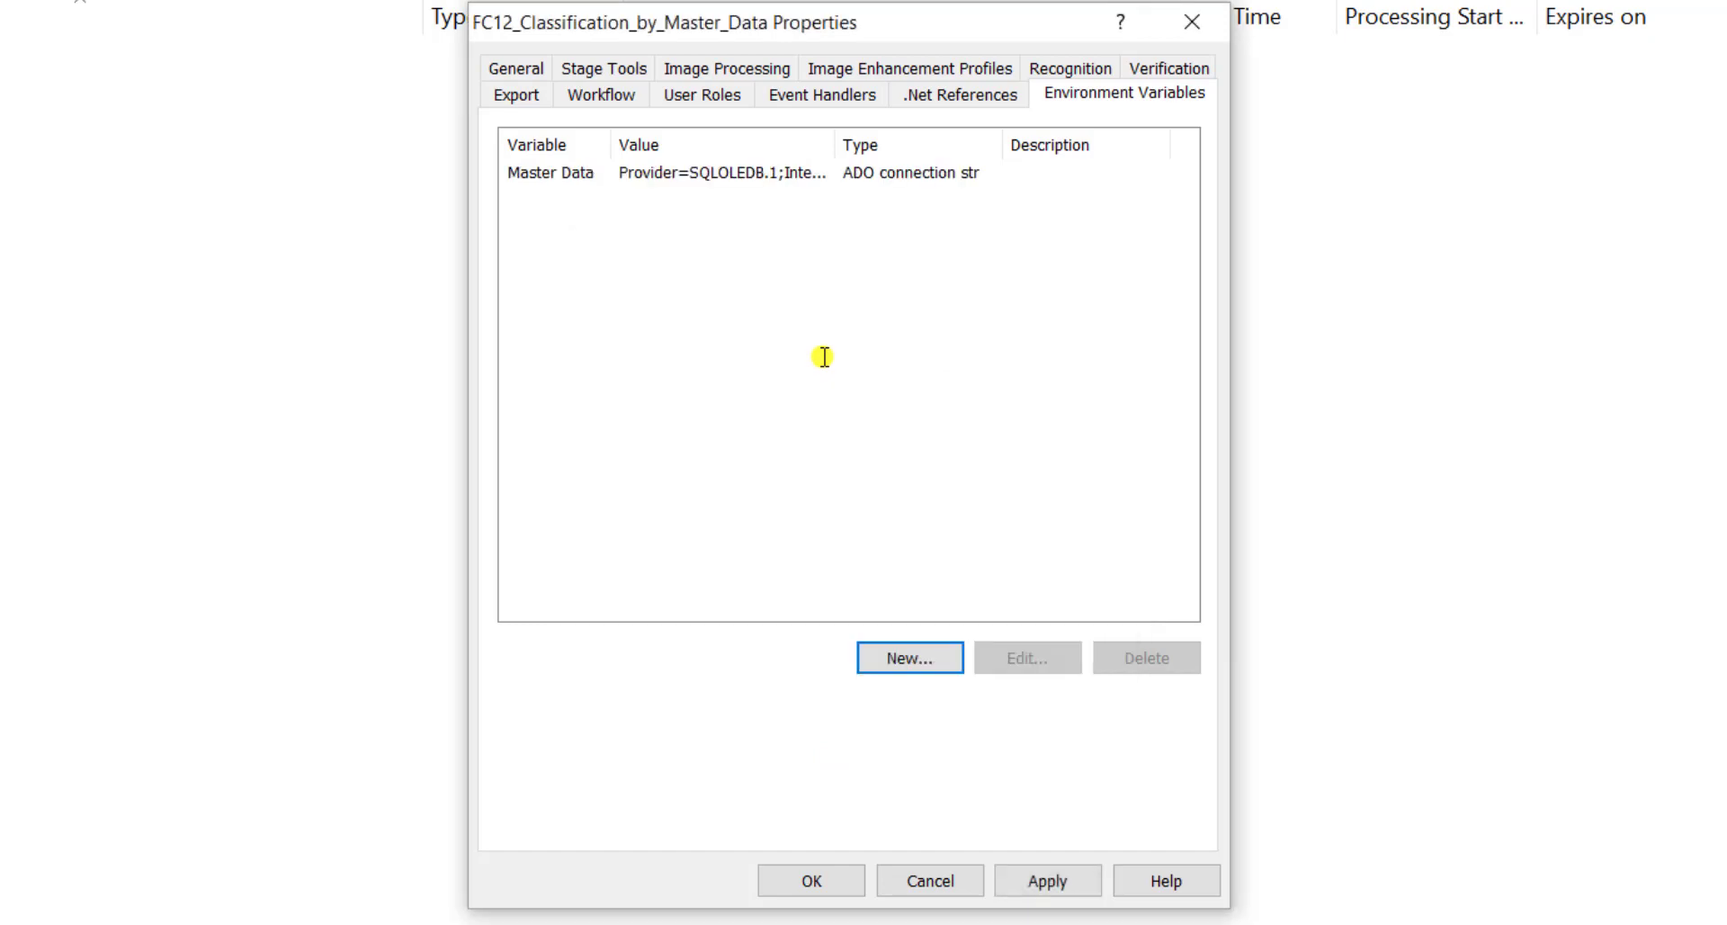
click(850, 883)
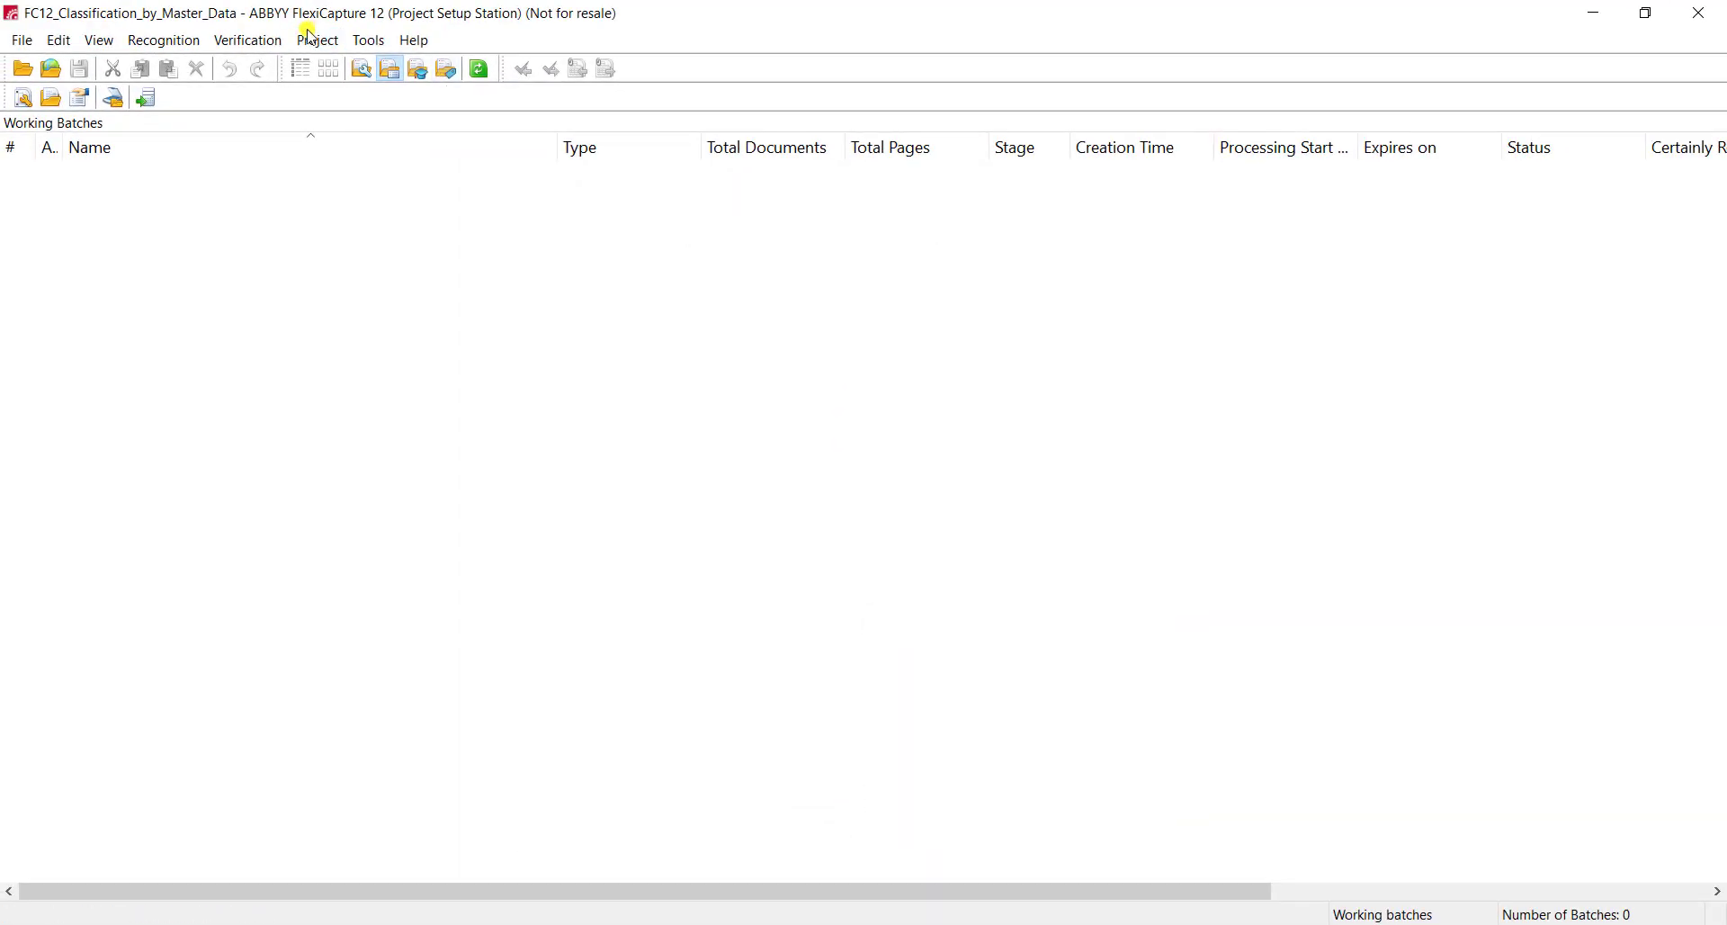
- Start a new document definition from the project's list, keeping the Unstructured type
click(317, 40)
click(337, 64)
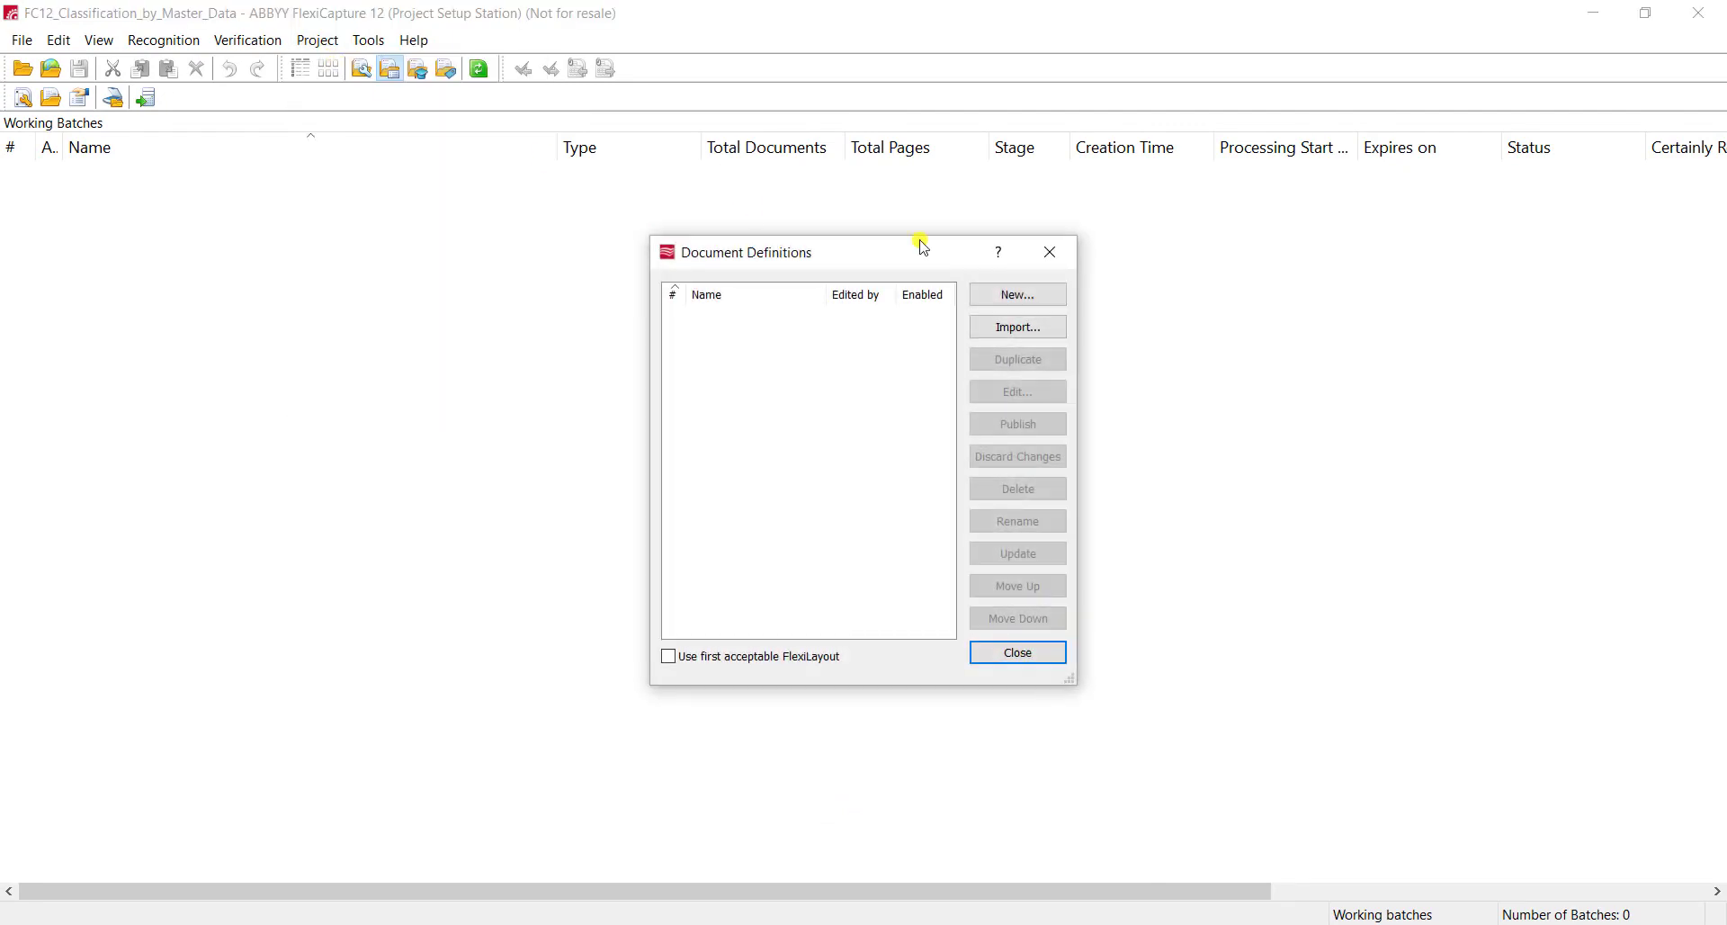
click(1009, 299)
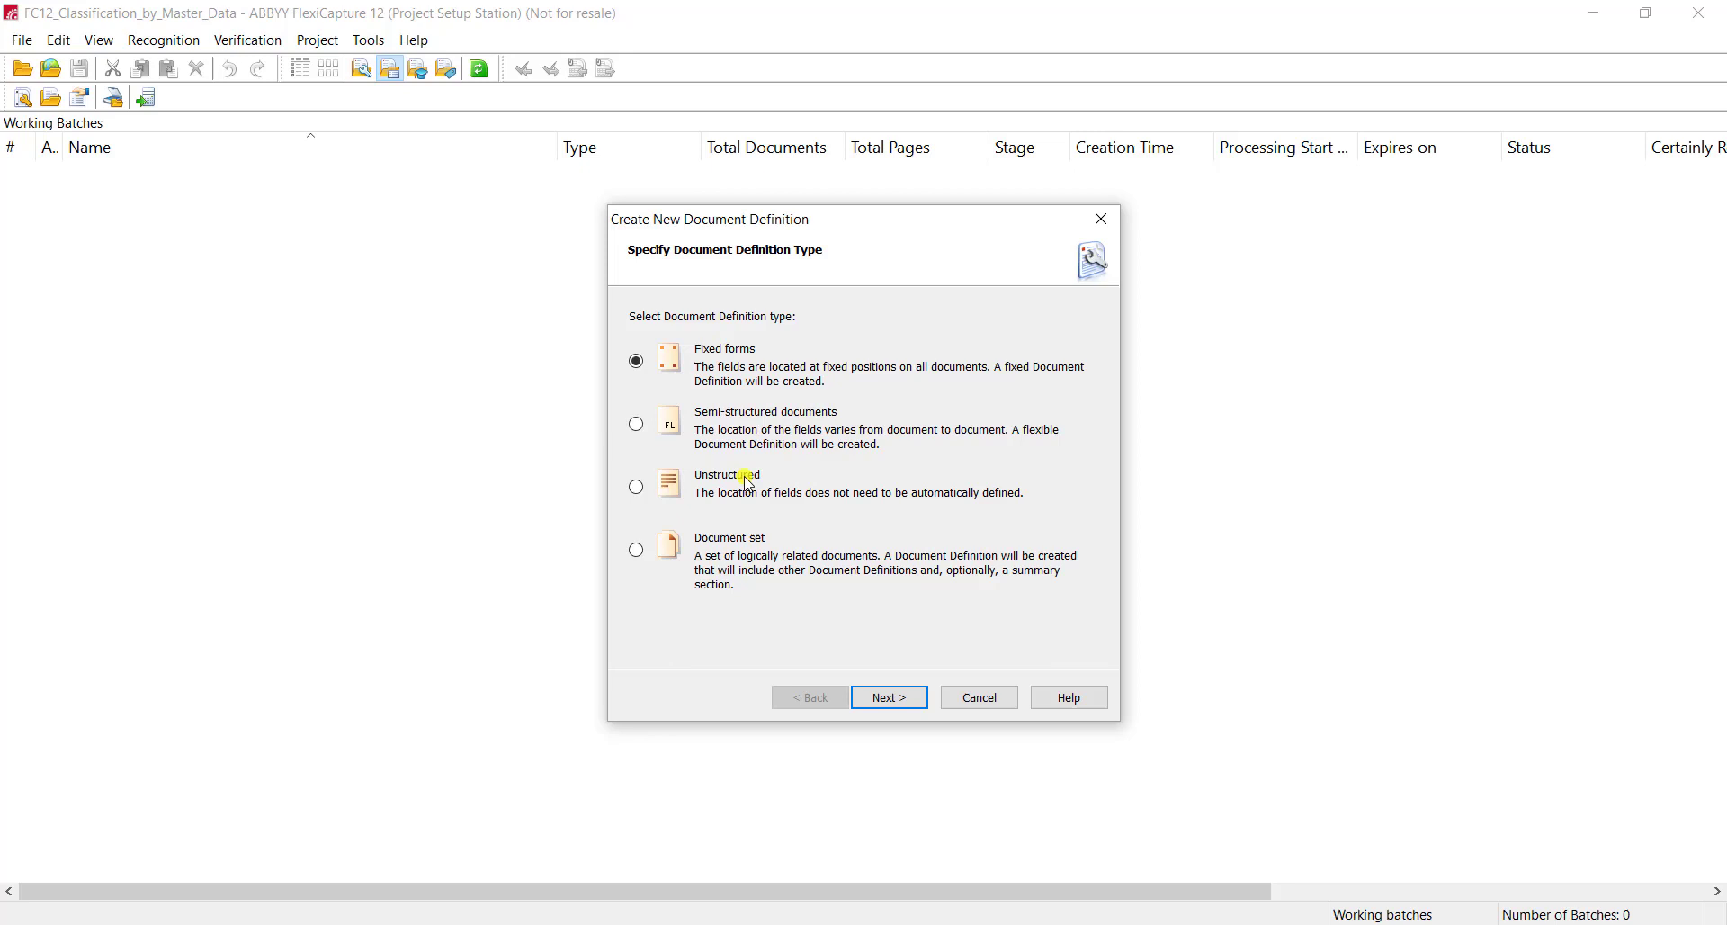
click(901, 699)
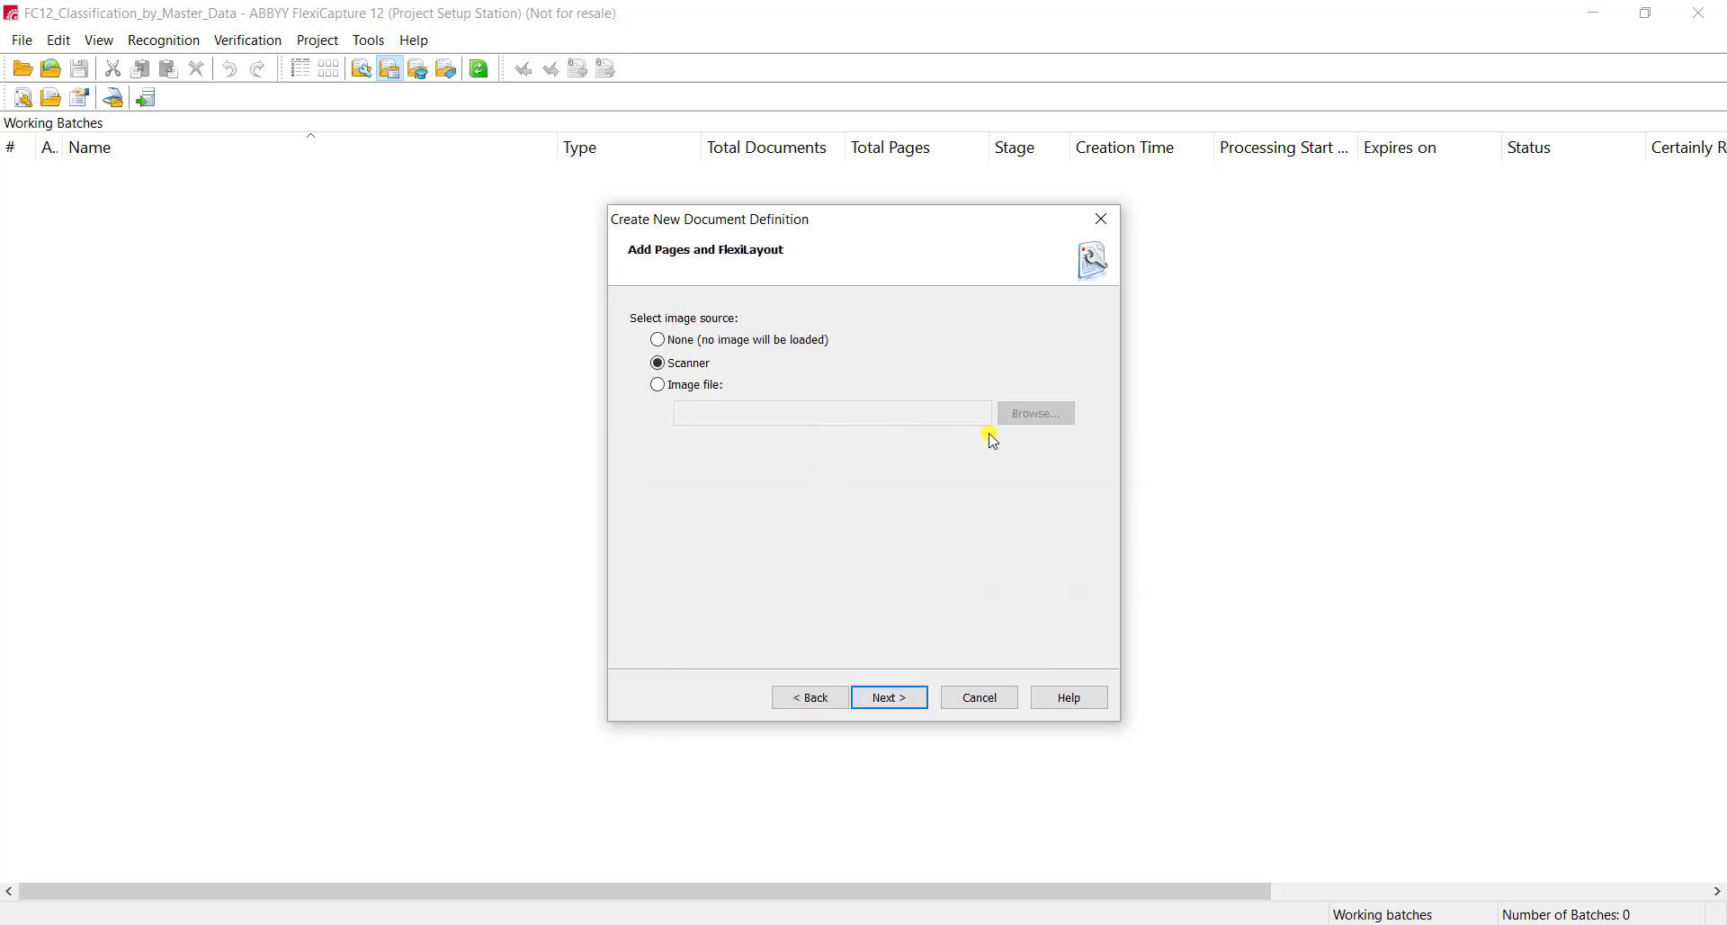
- Load bill1.pdf as the definition's sample image and continue to naming
click(1034, 414)
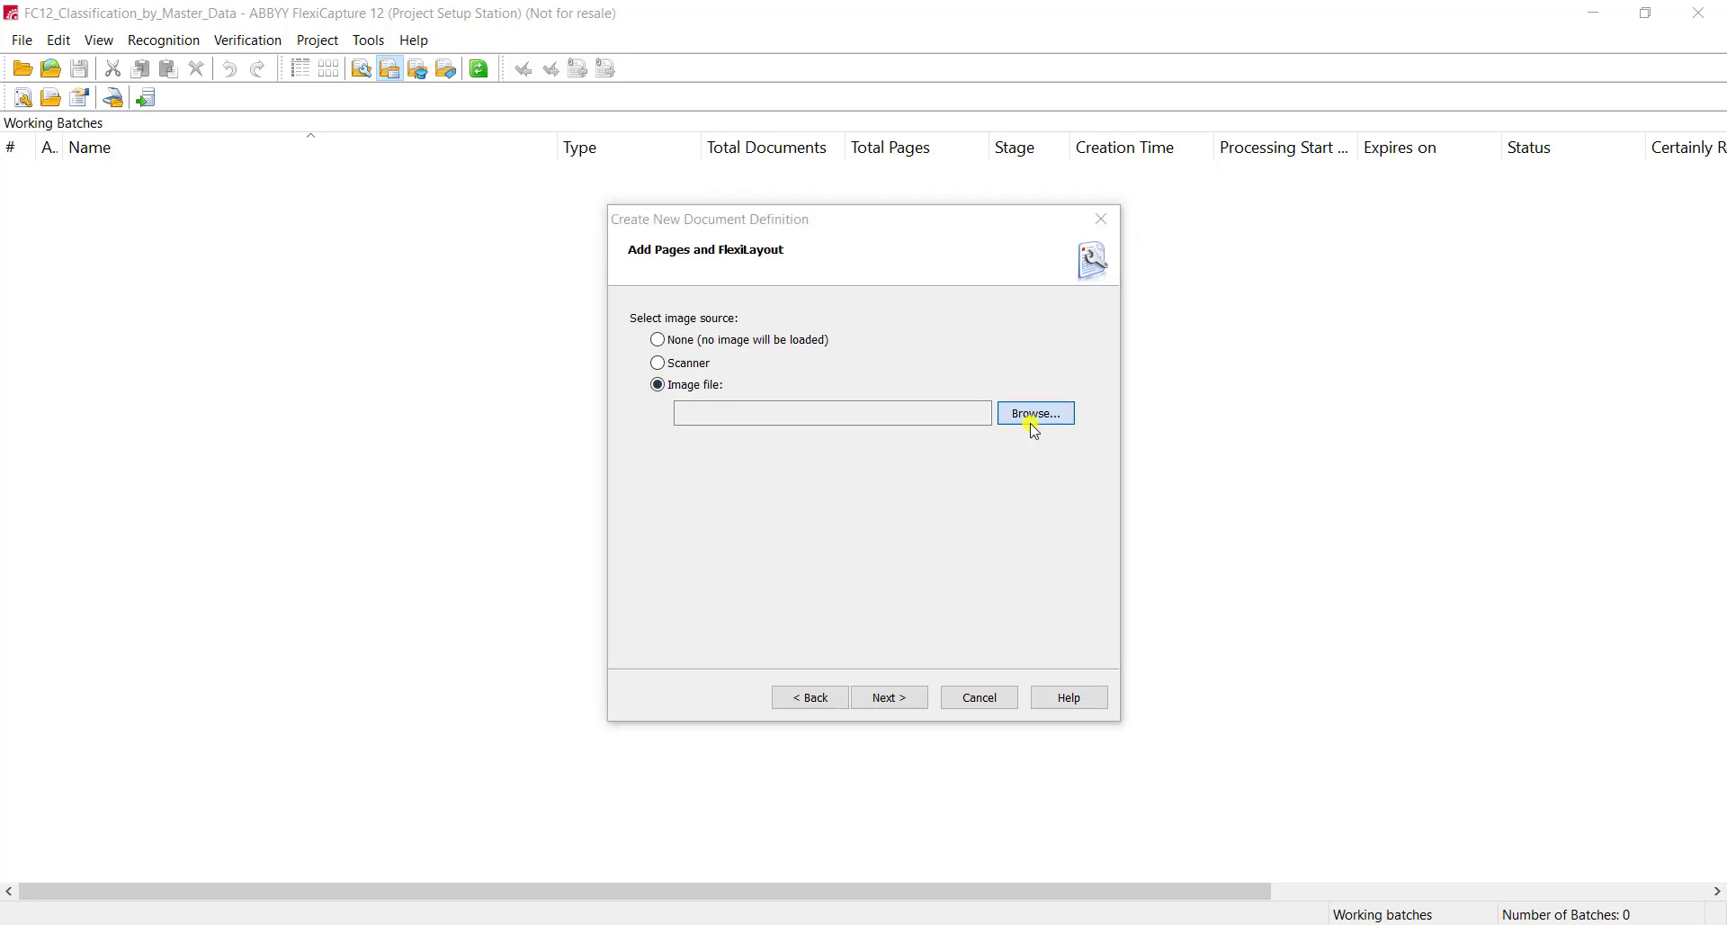
double_click(725, 339)
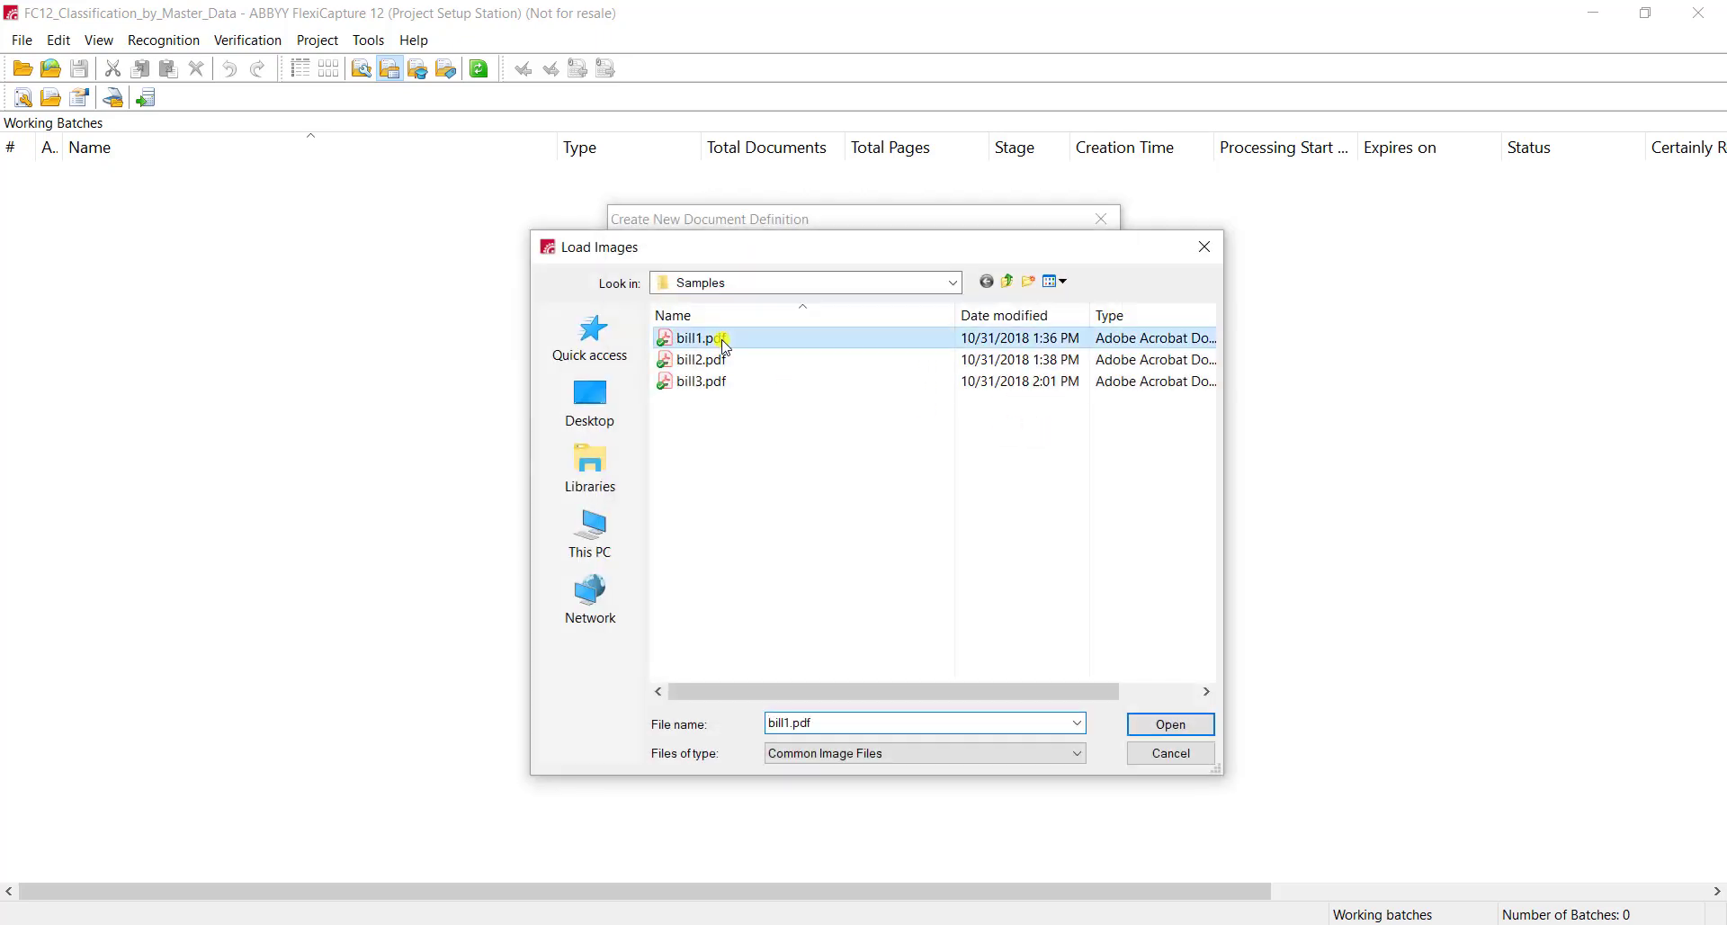
click(894, 698)
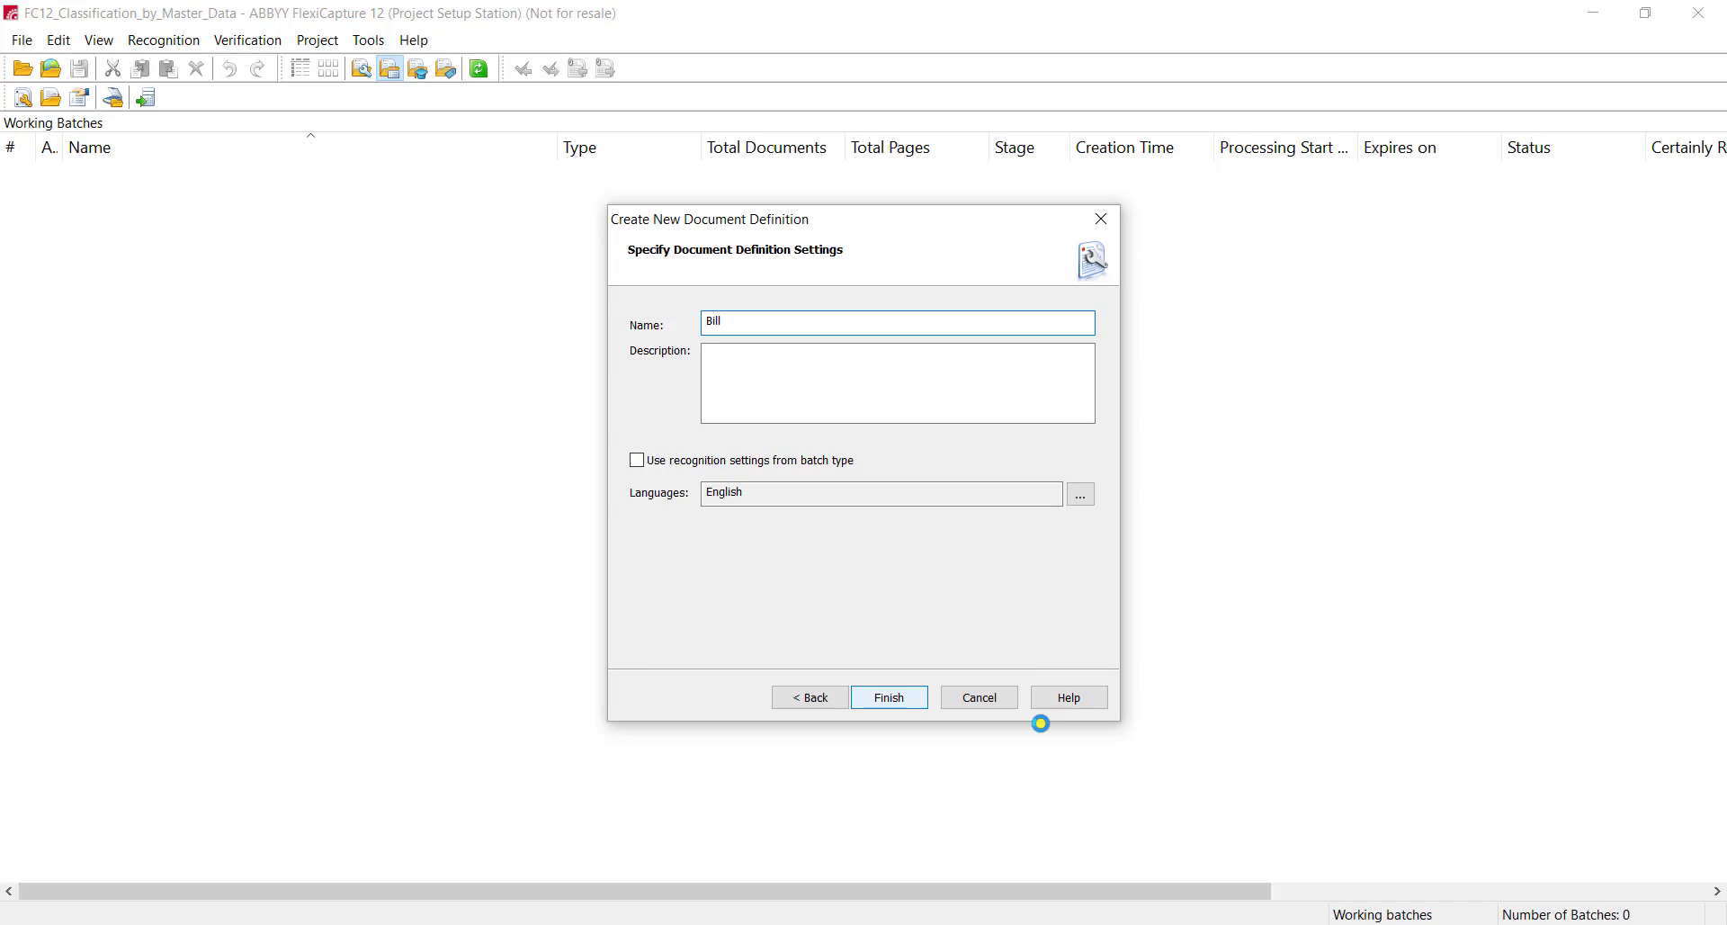
- Rename Document Section 1 to Bill_Section and allow field extraction training
key(Return)
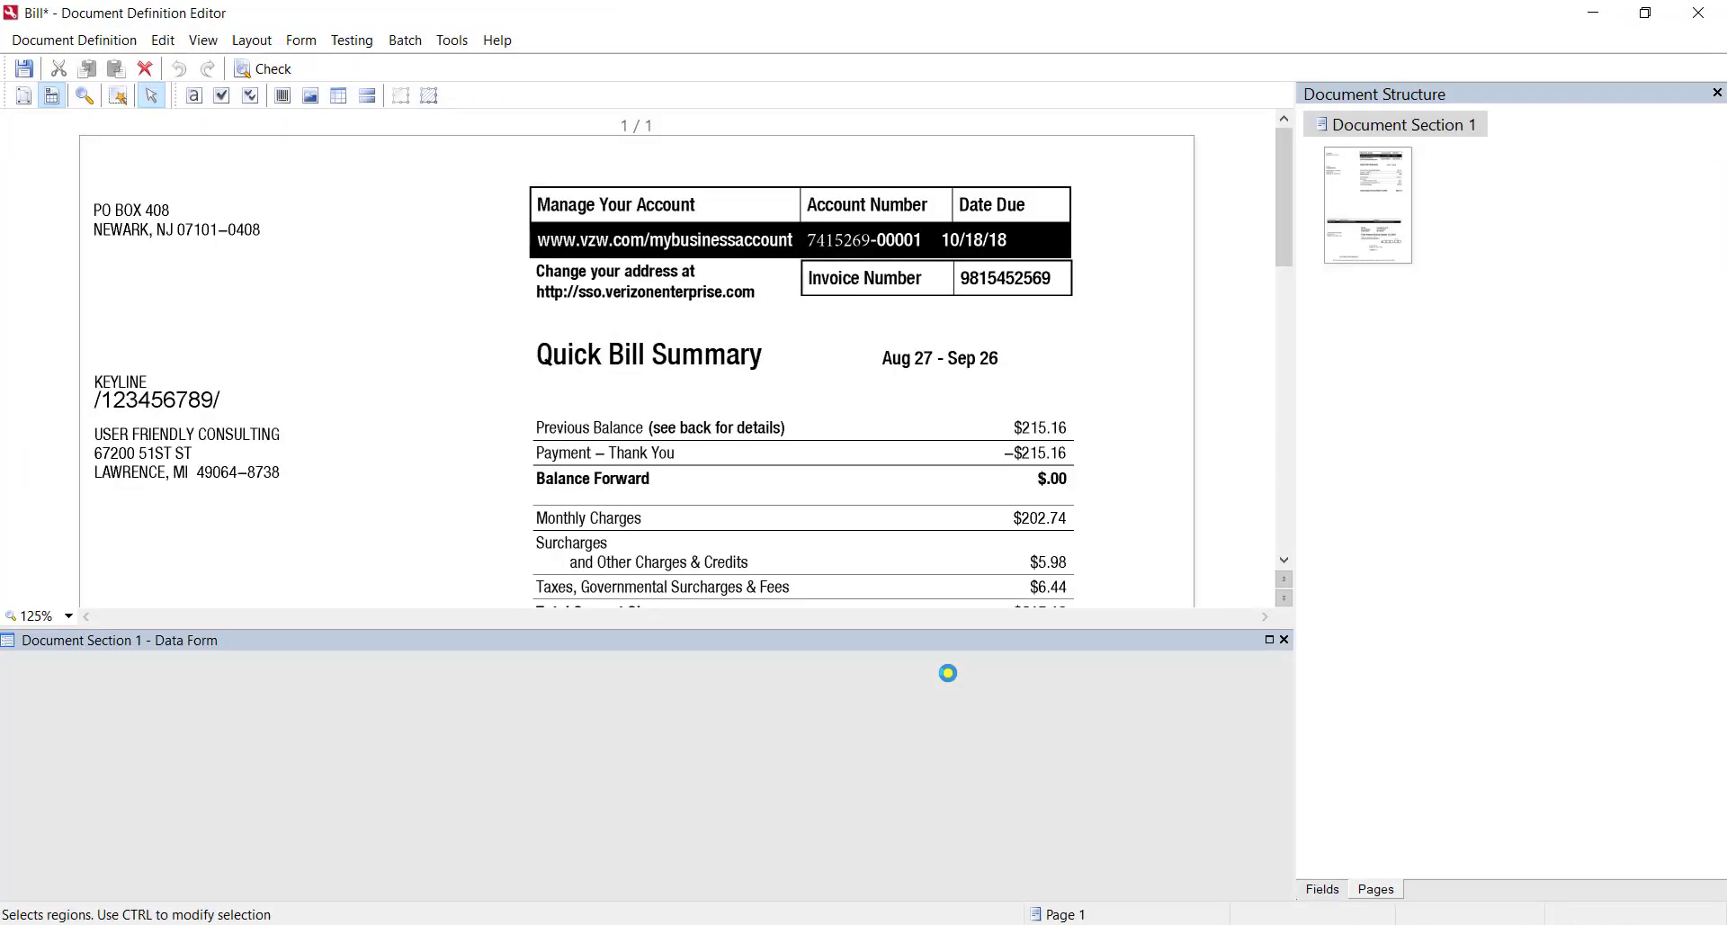
right_click(1419, 132)
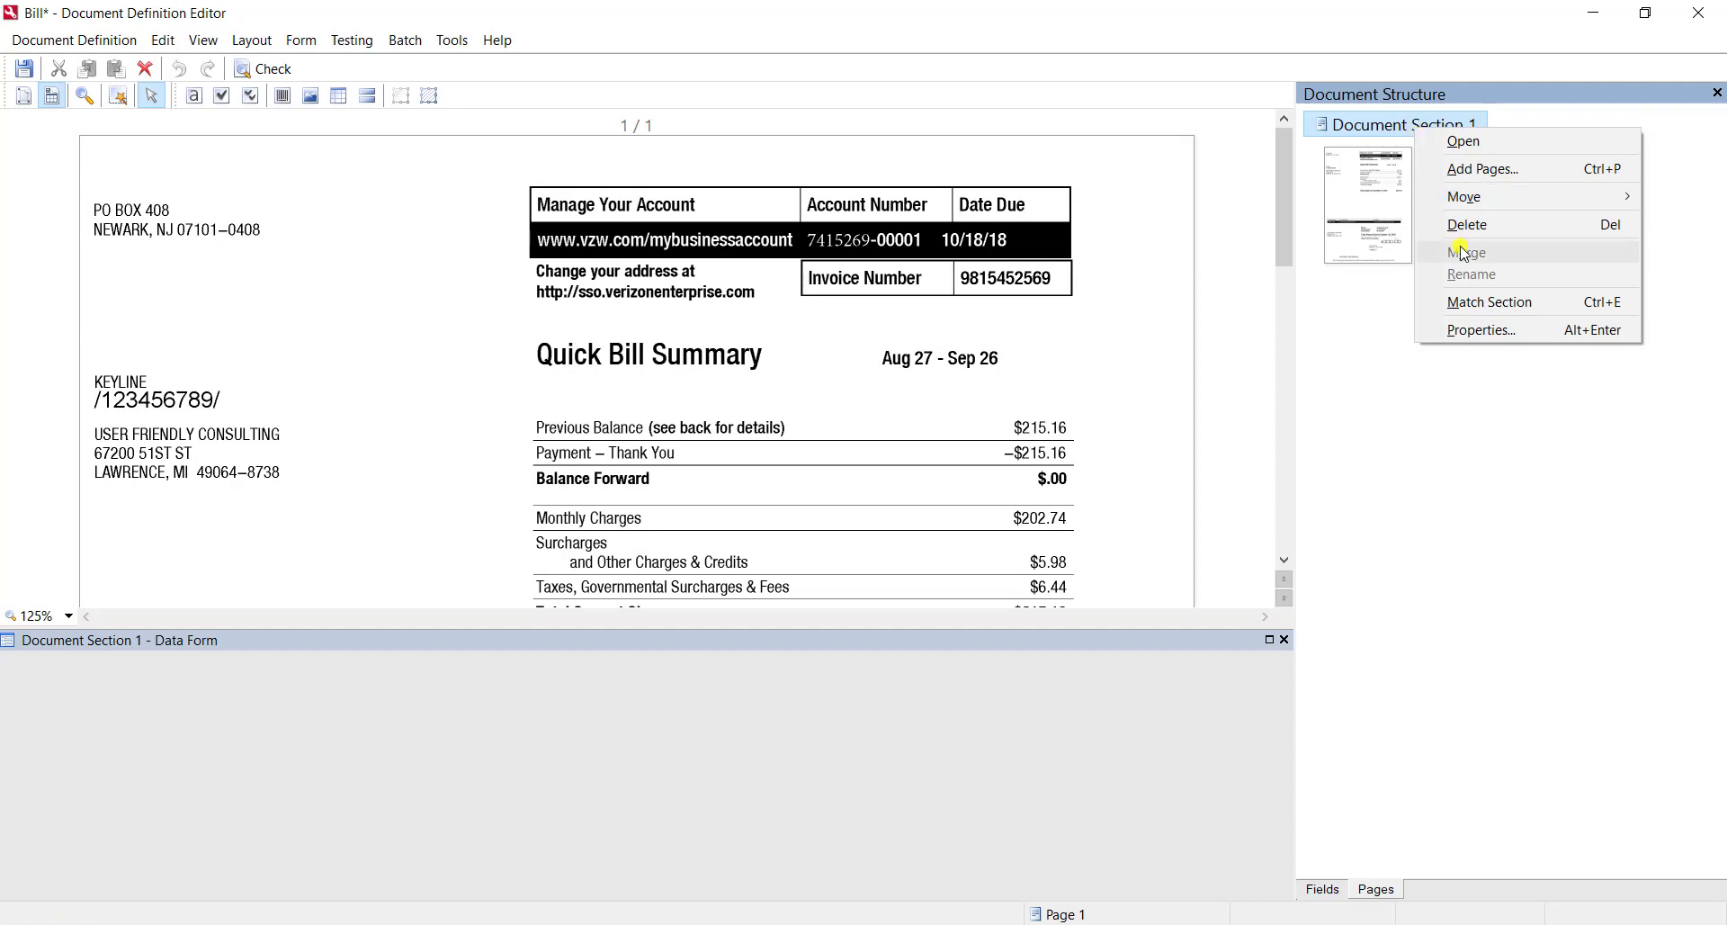
click(1455, 329)
click(623, 232)
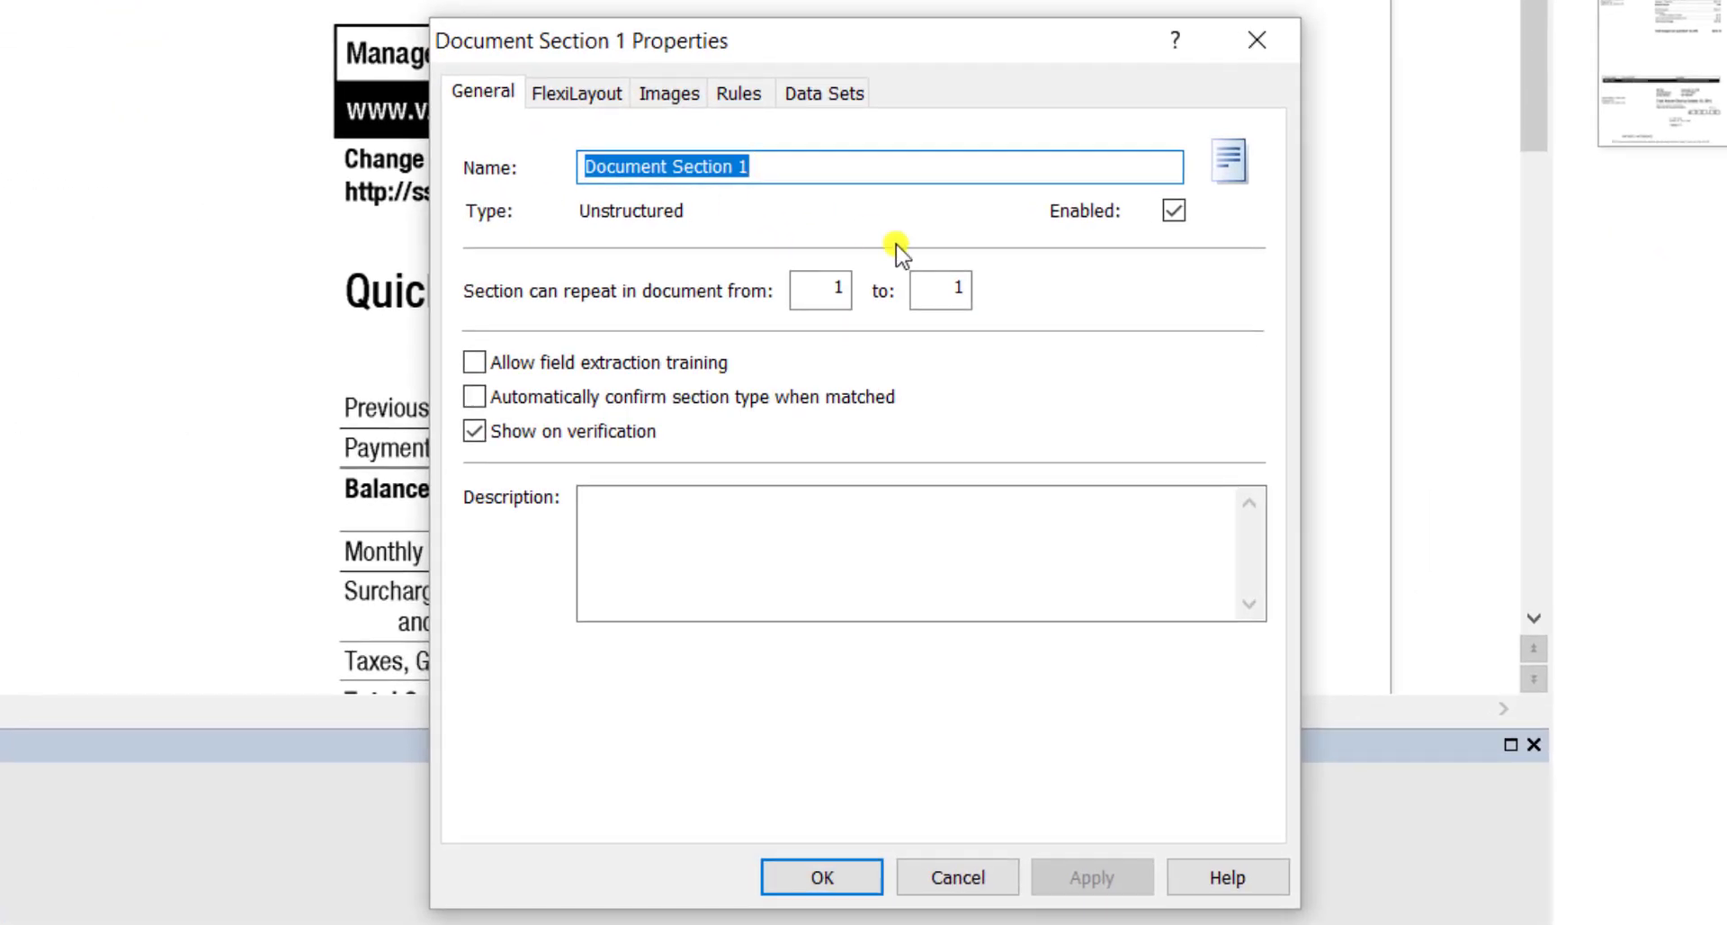
text(Bill_Section)
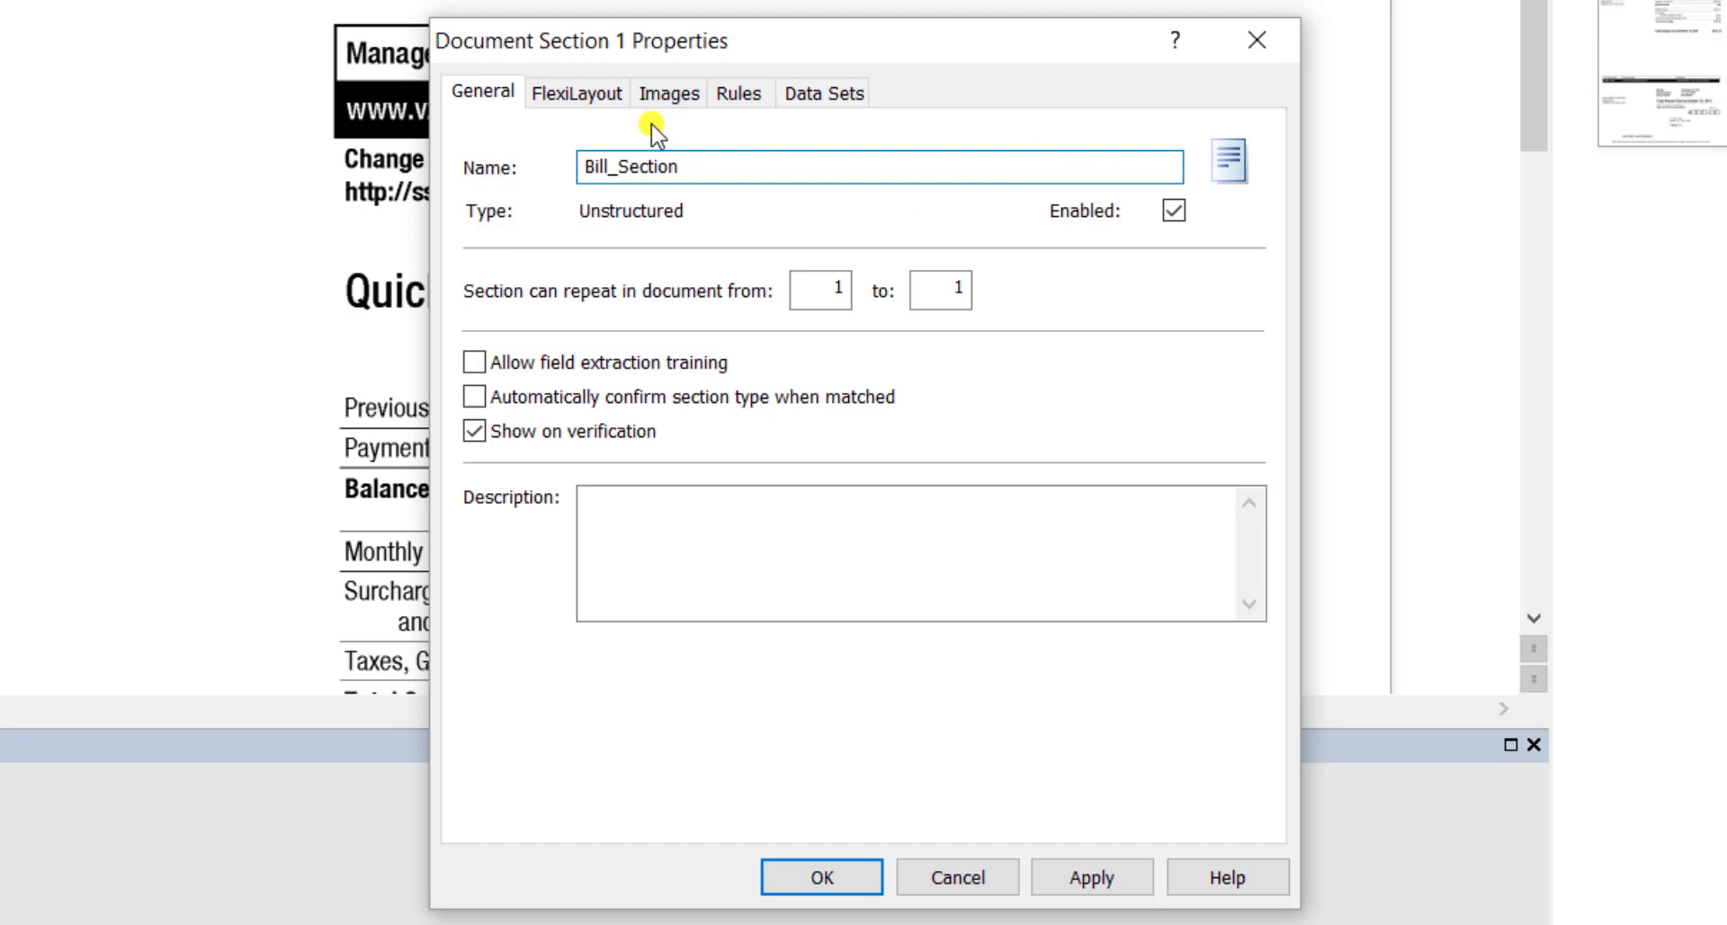
click(623, 360)
click(823, 554)
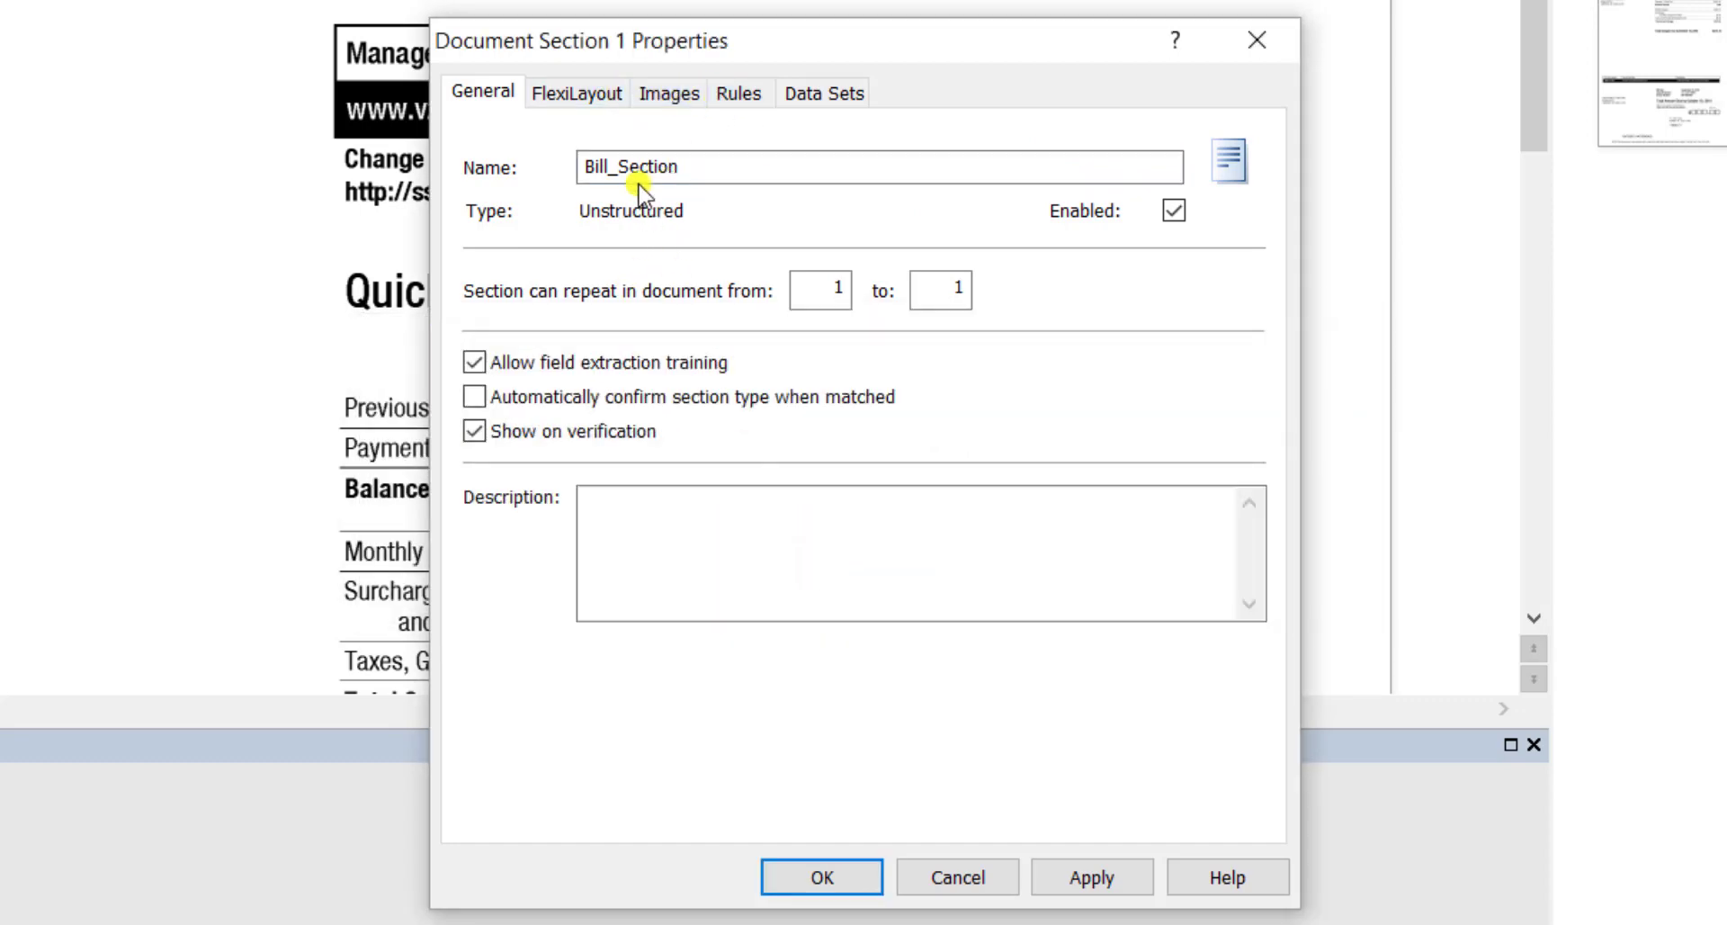
- Look through the section's property tabs and select the Variants data set
click(607, 93)
click(686, 96)
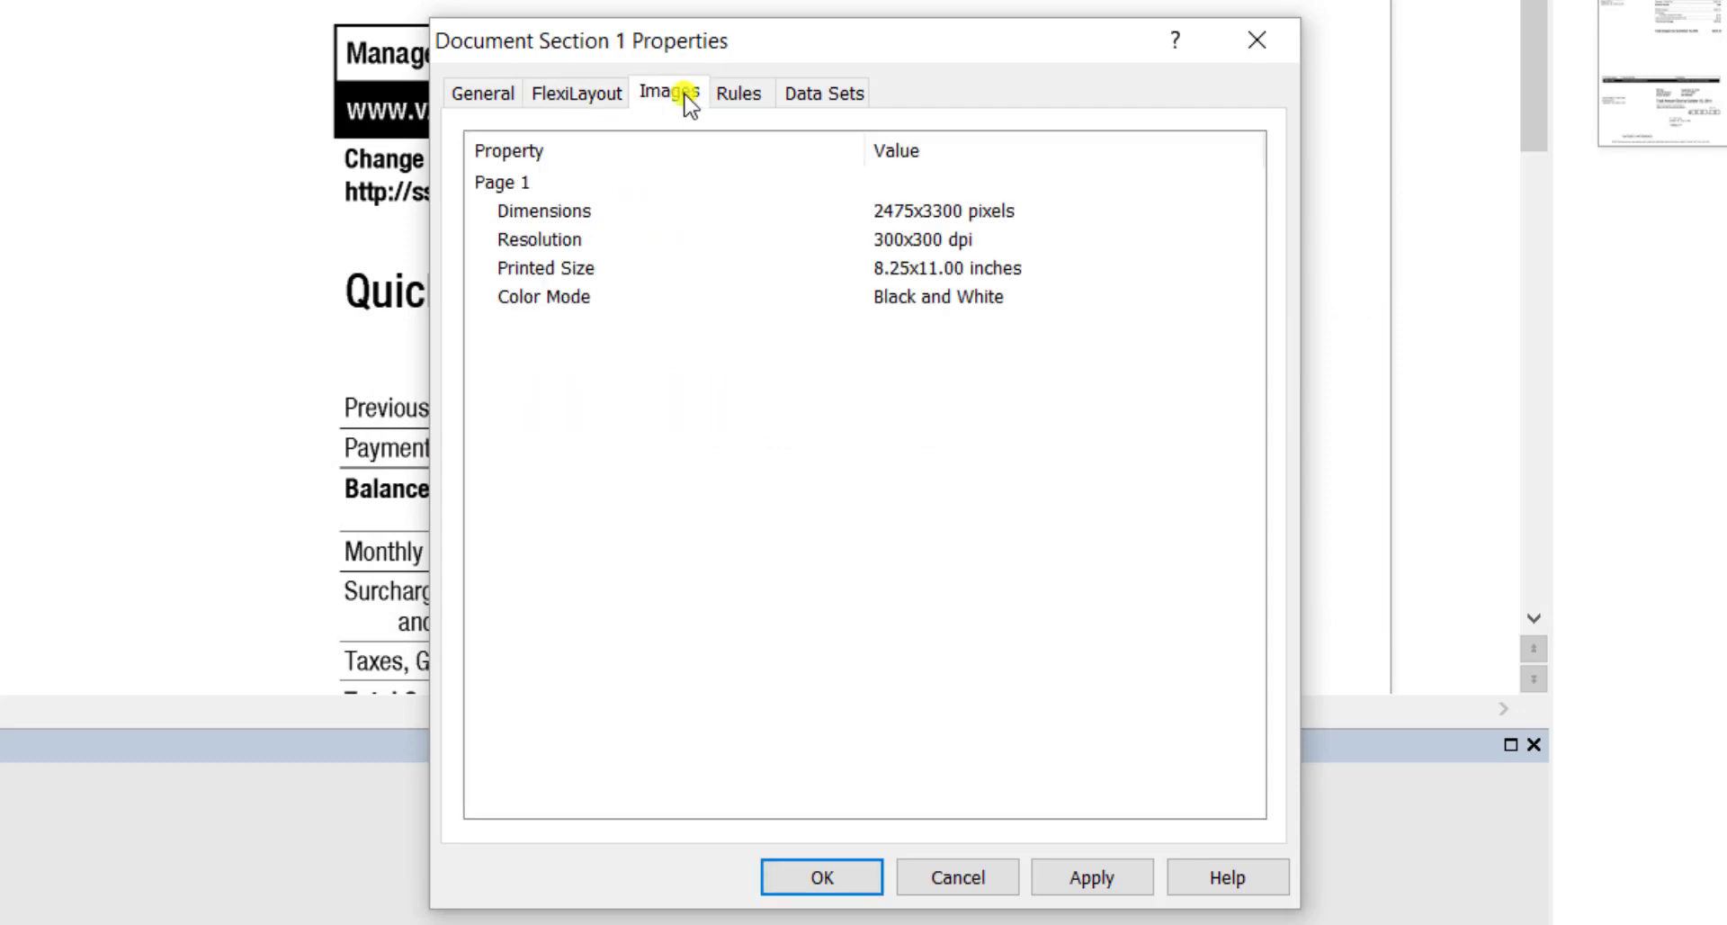
click(746, 99)
click(819, 96)
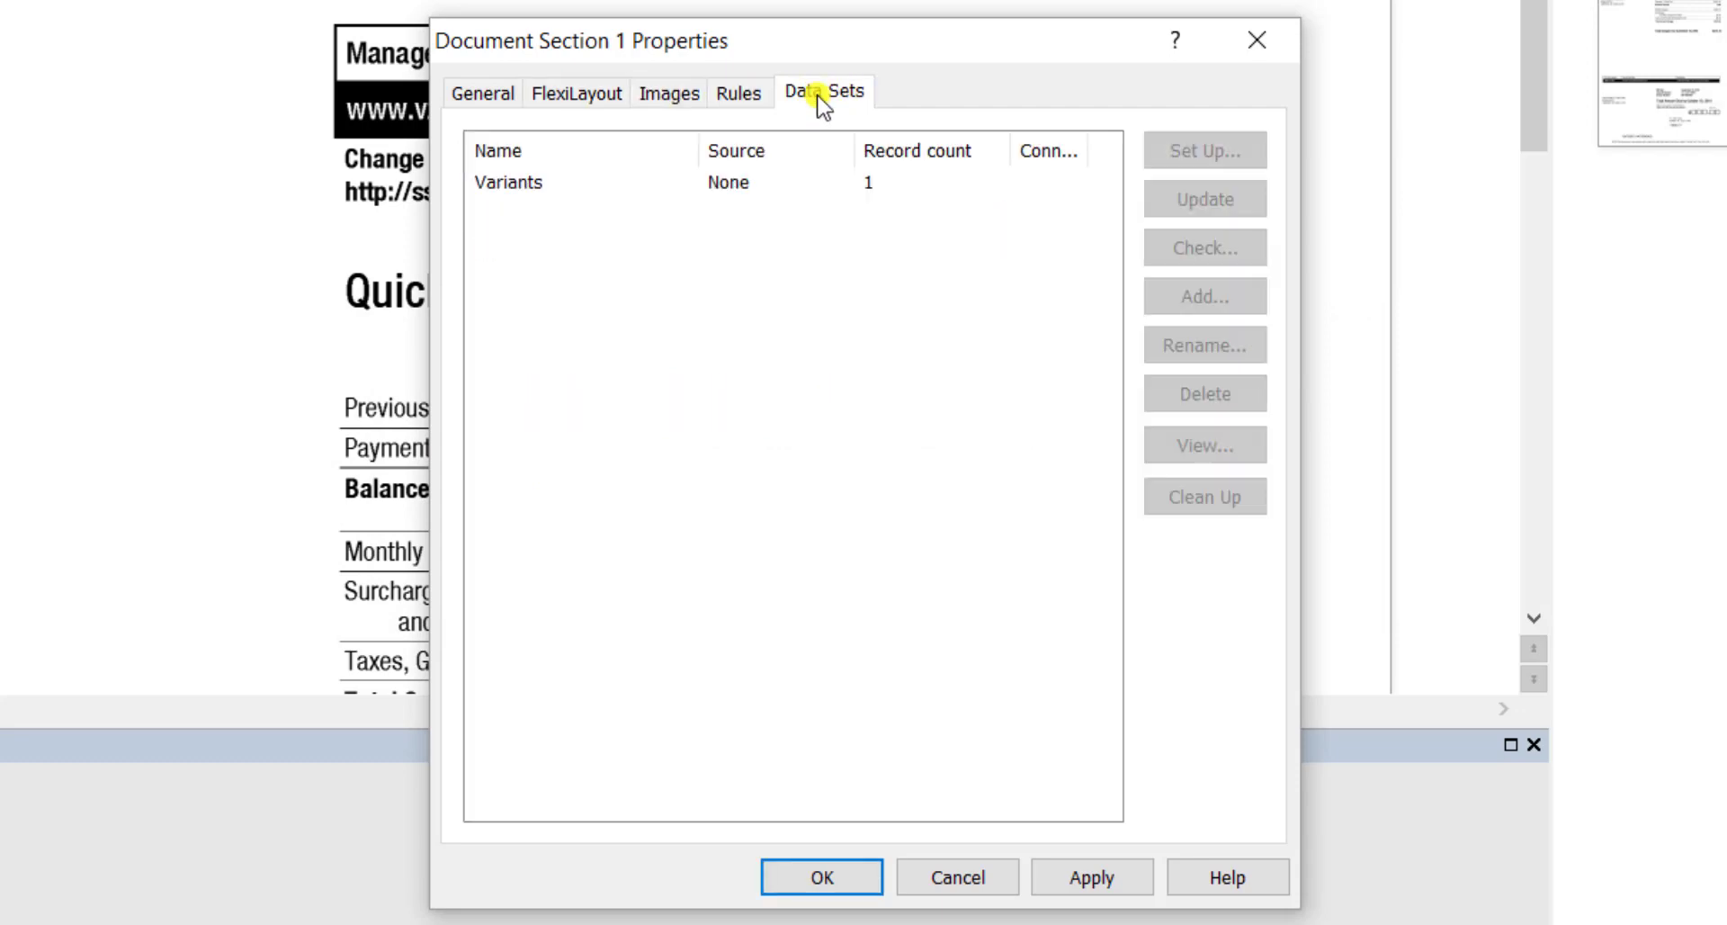
click(754, 187)
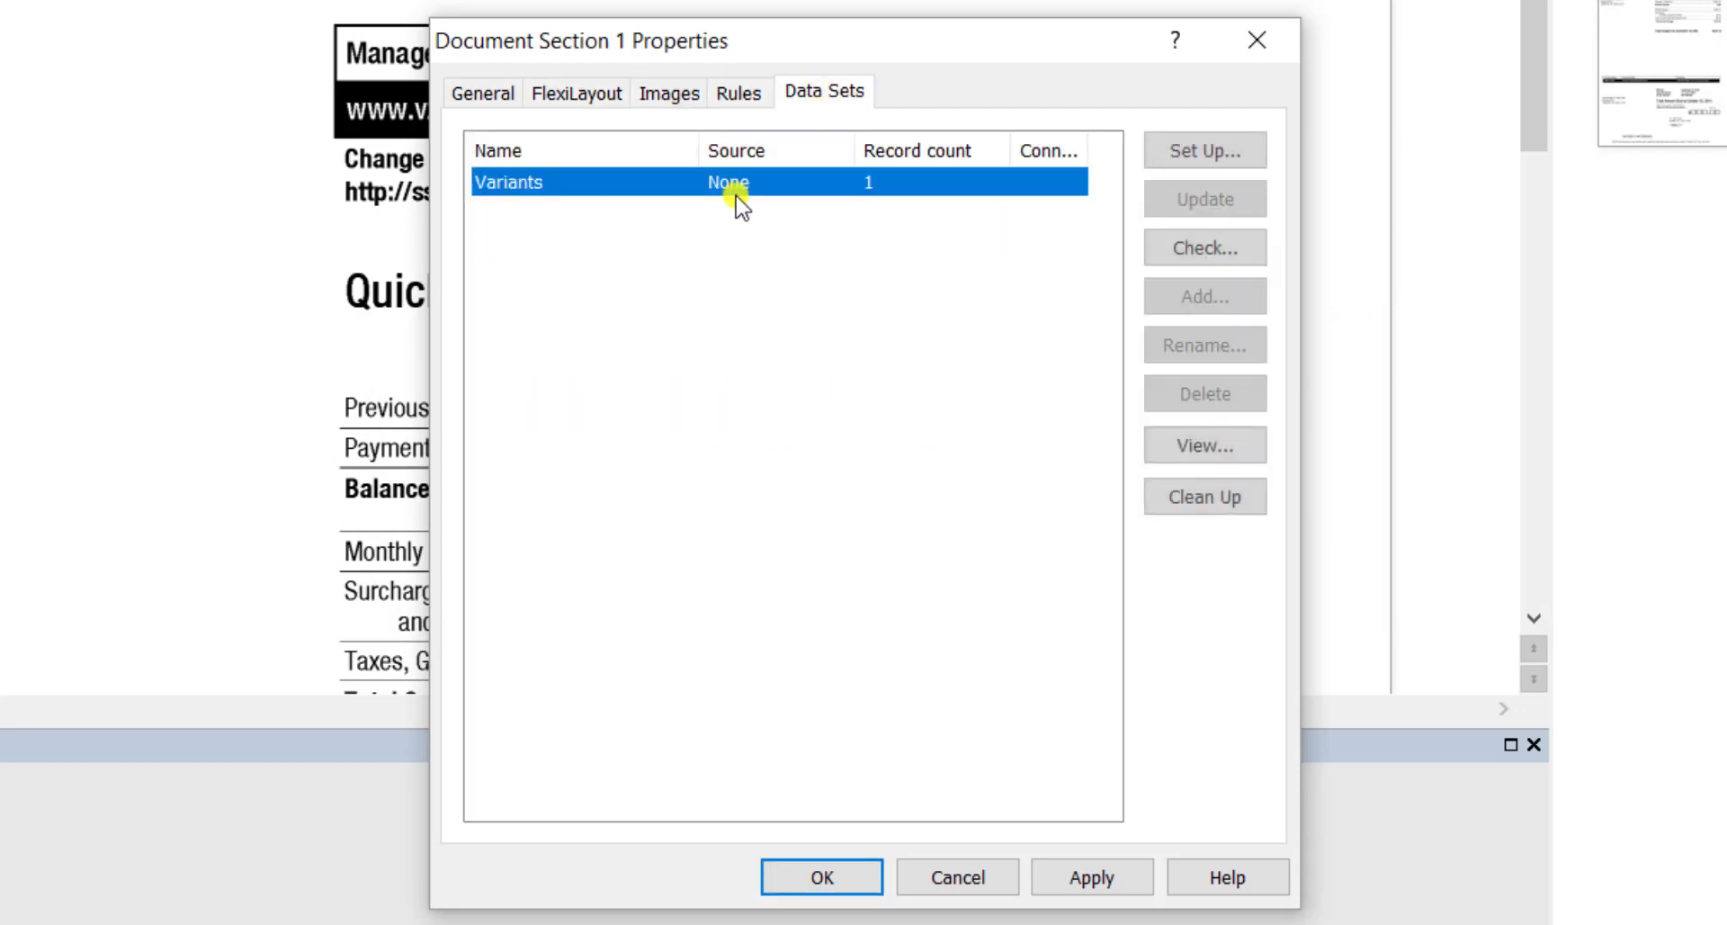
- Set the Variants data set source to the Accounts table via Master Data DB
click(1215, 151)
click(788, 161)
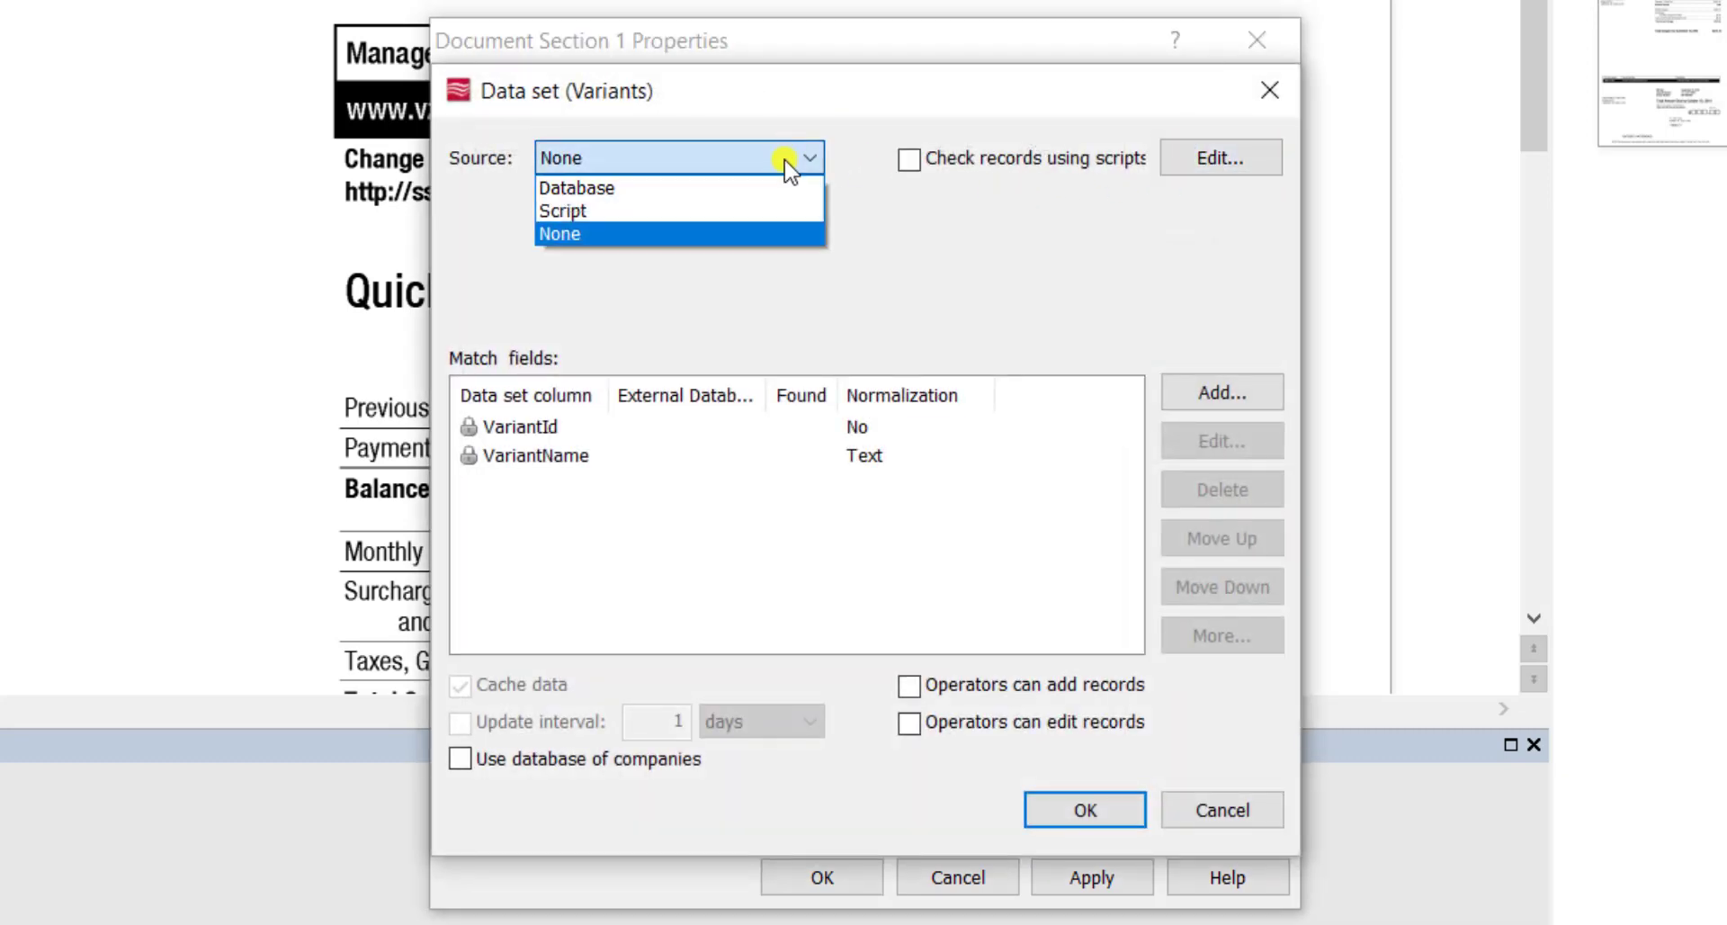
click(782, 181)
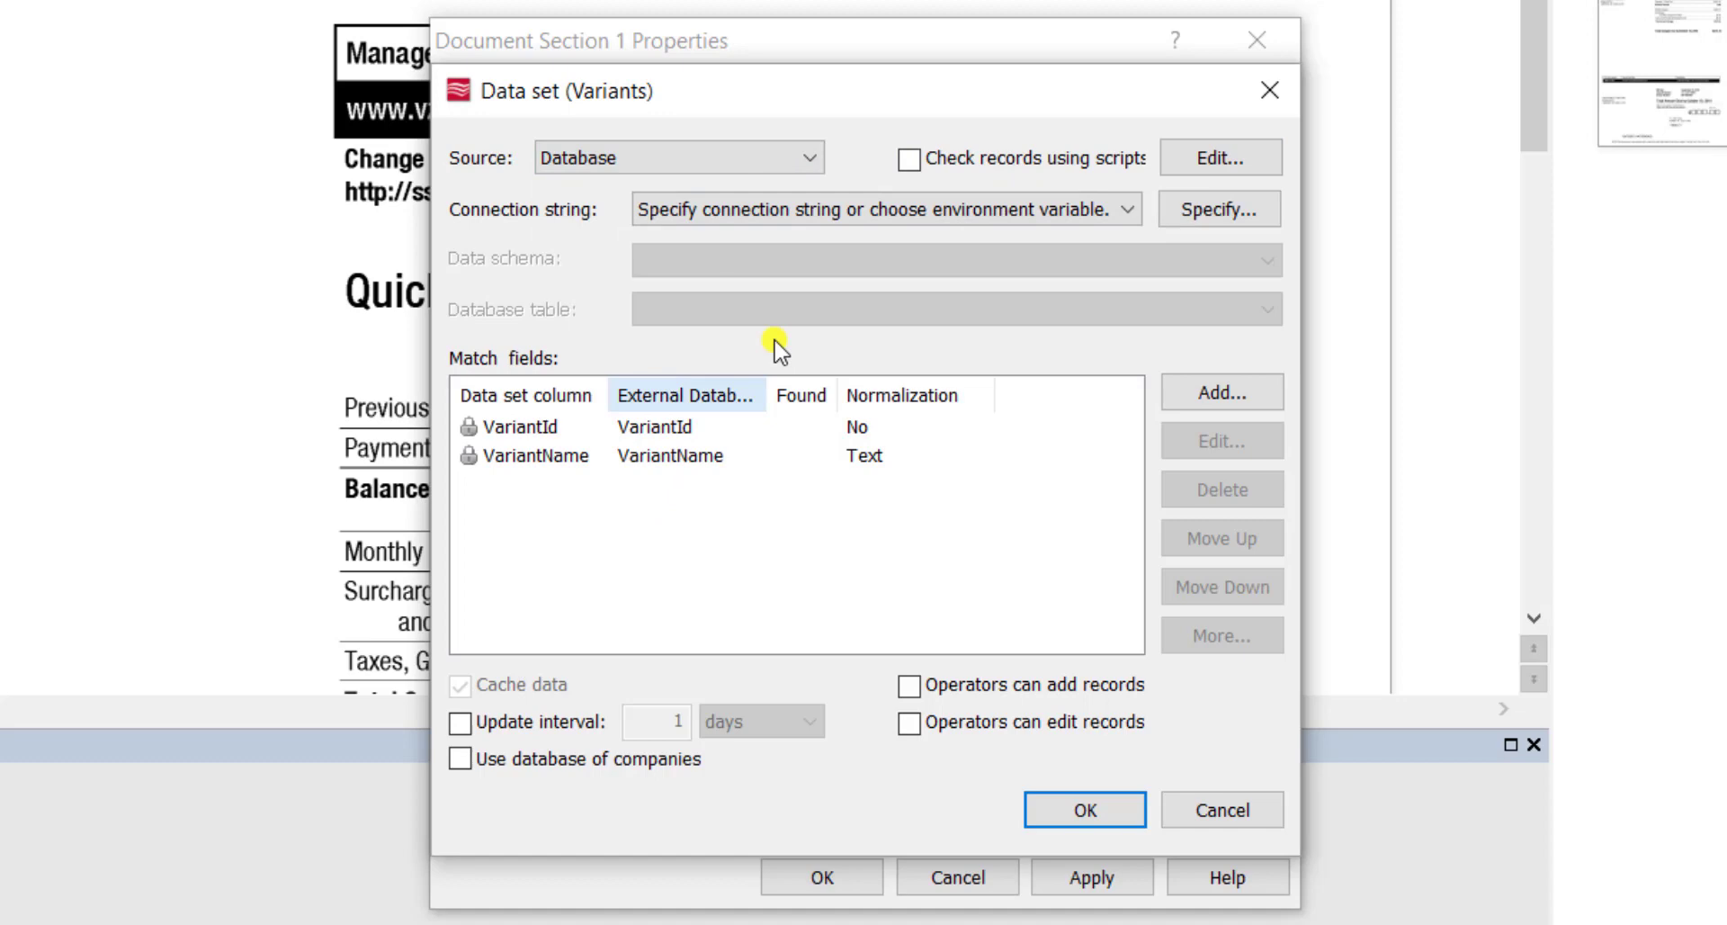
click(869, 213)
click(897, 262)
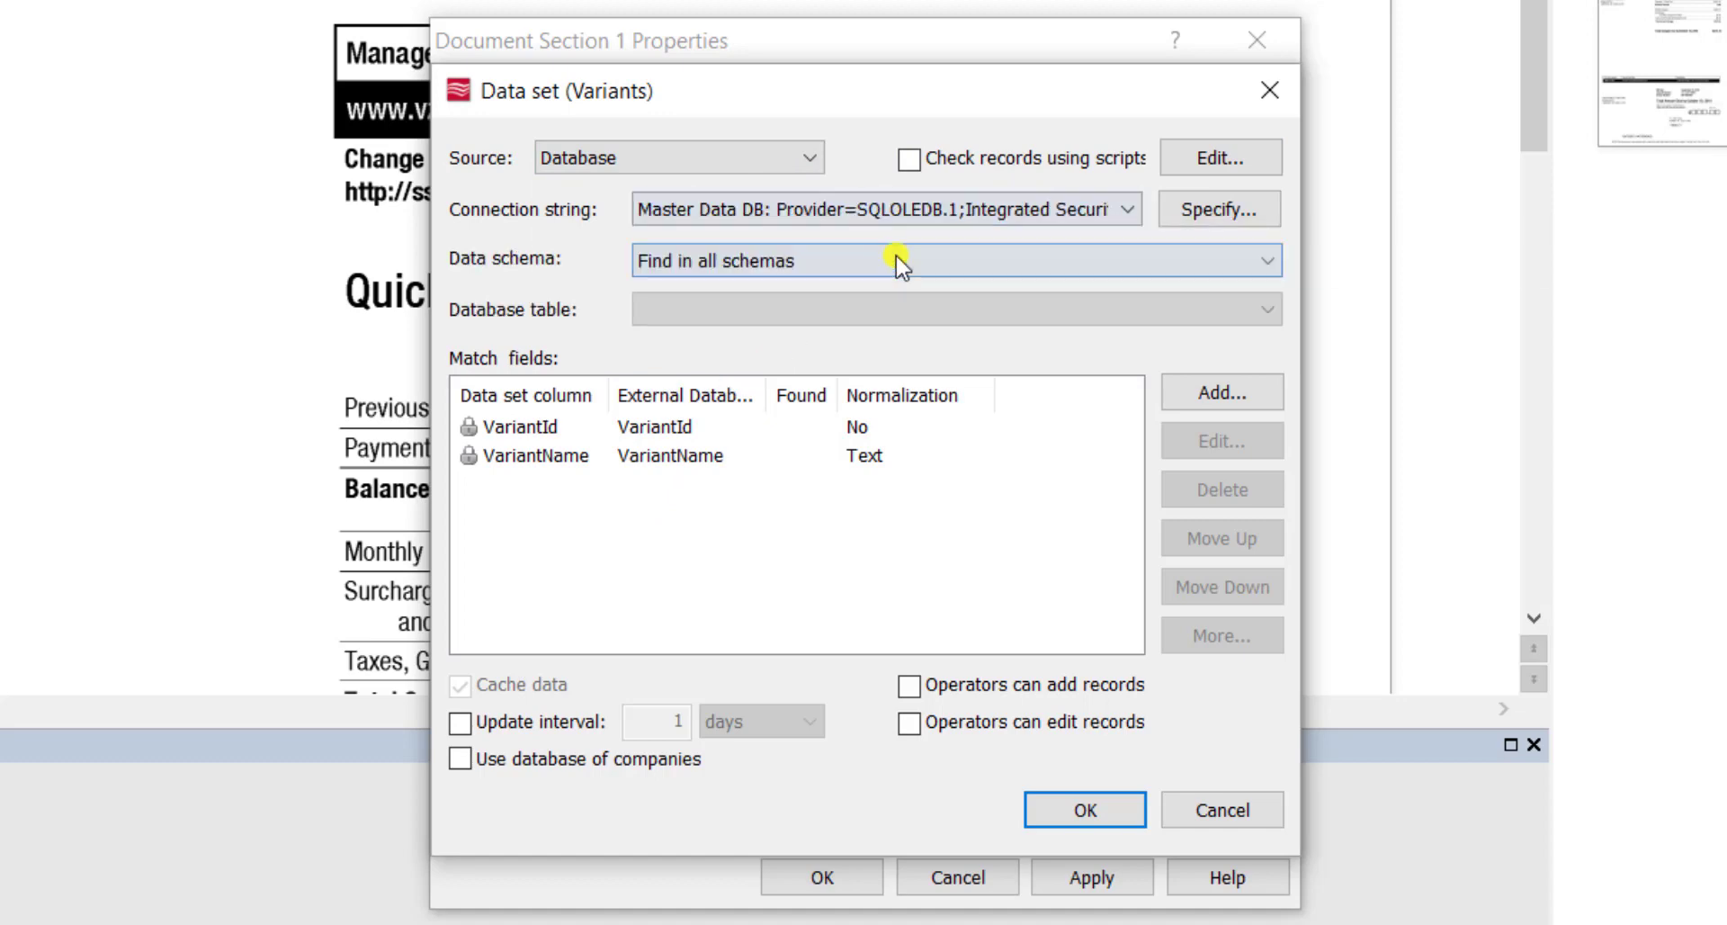
click(881, 317)
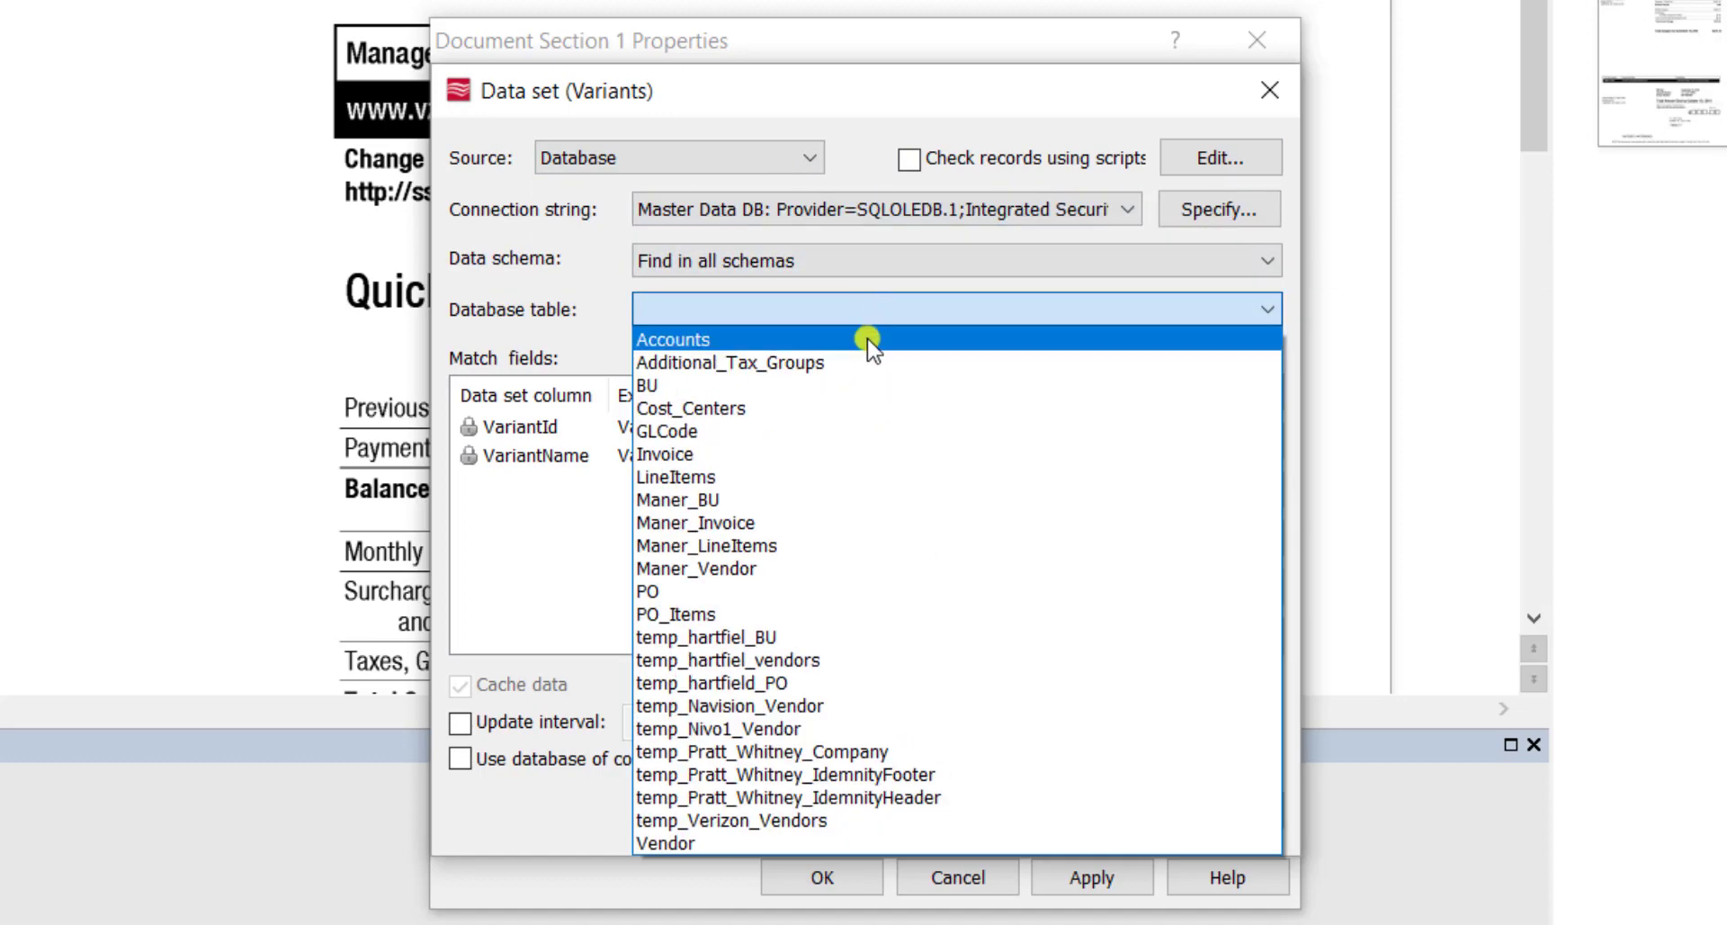
click(868, 341)
click(521, 760)
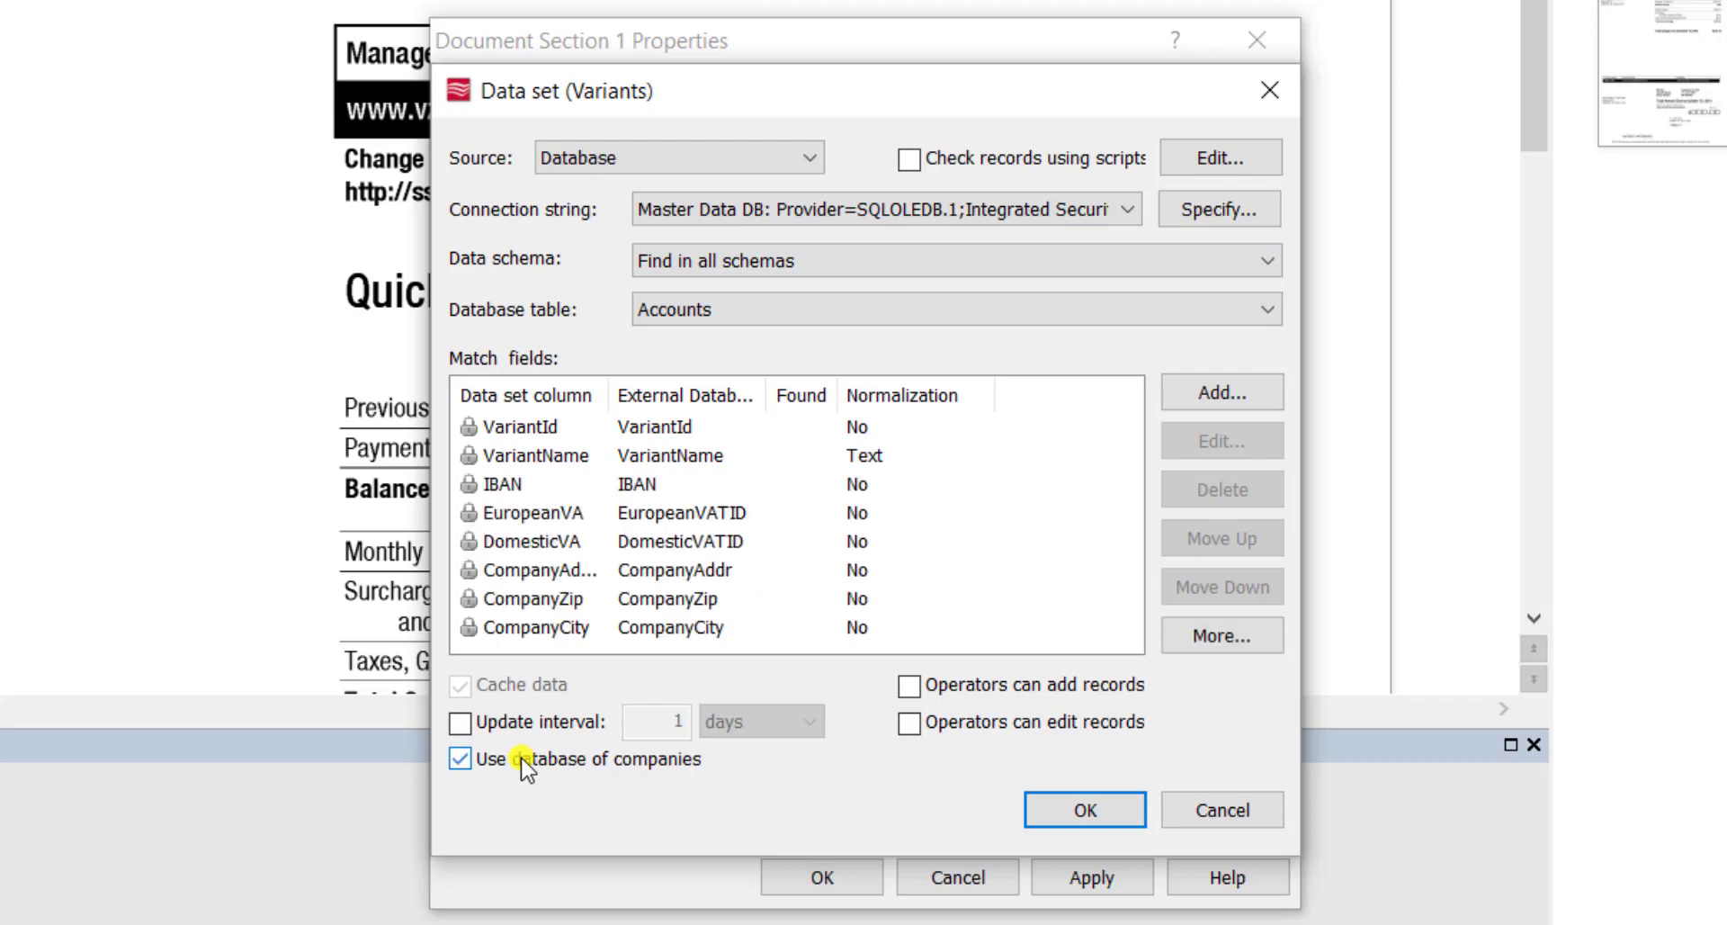
- Leave the IBAN and EuropeanVATID columns unmapped
double_click(665, 491)
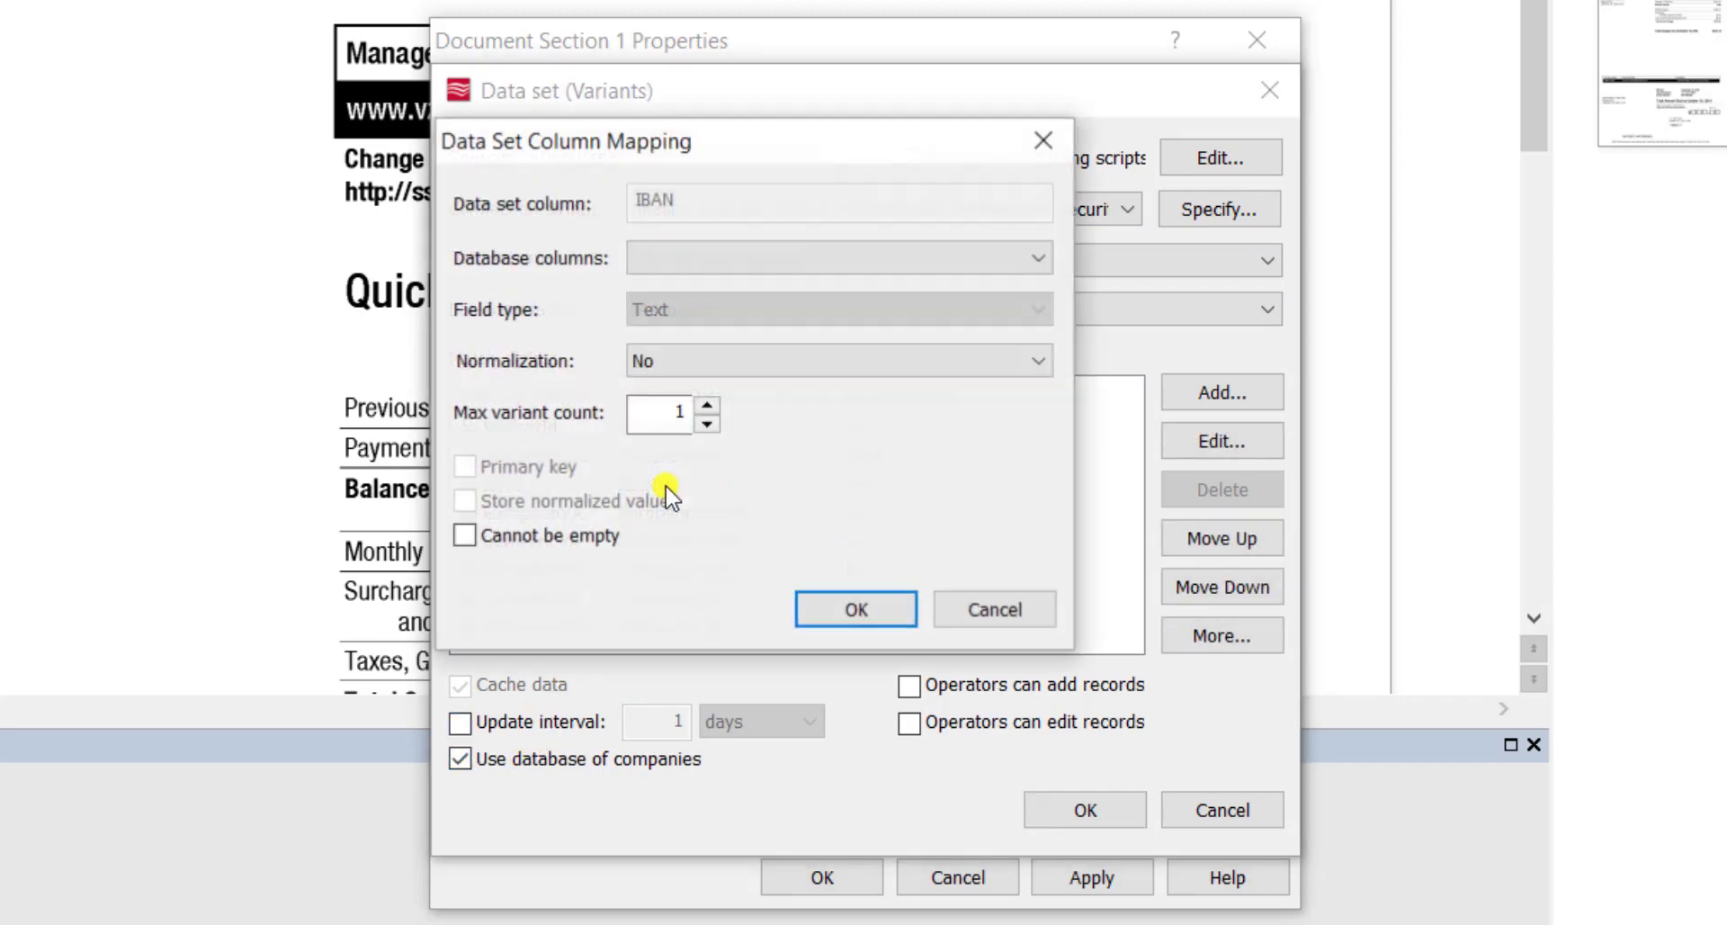
click(769, 259)
click(762, 310)
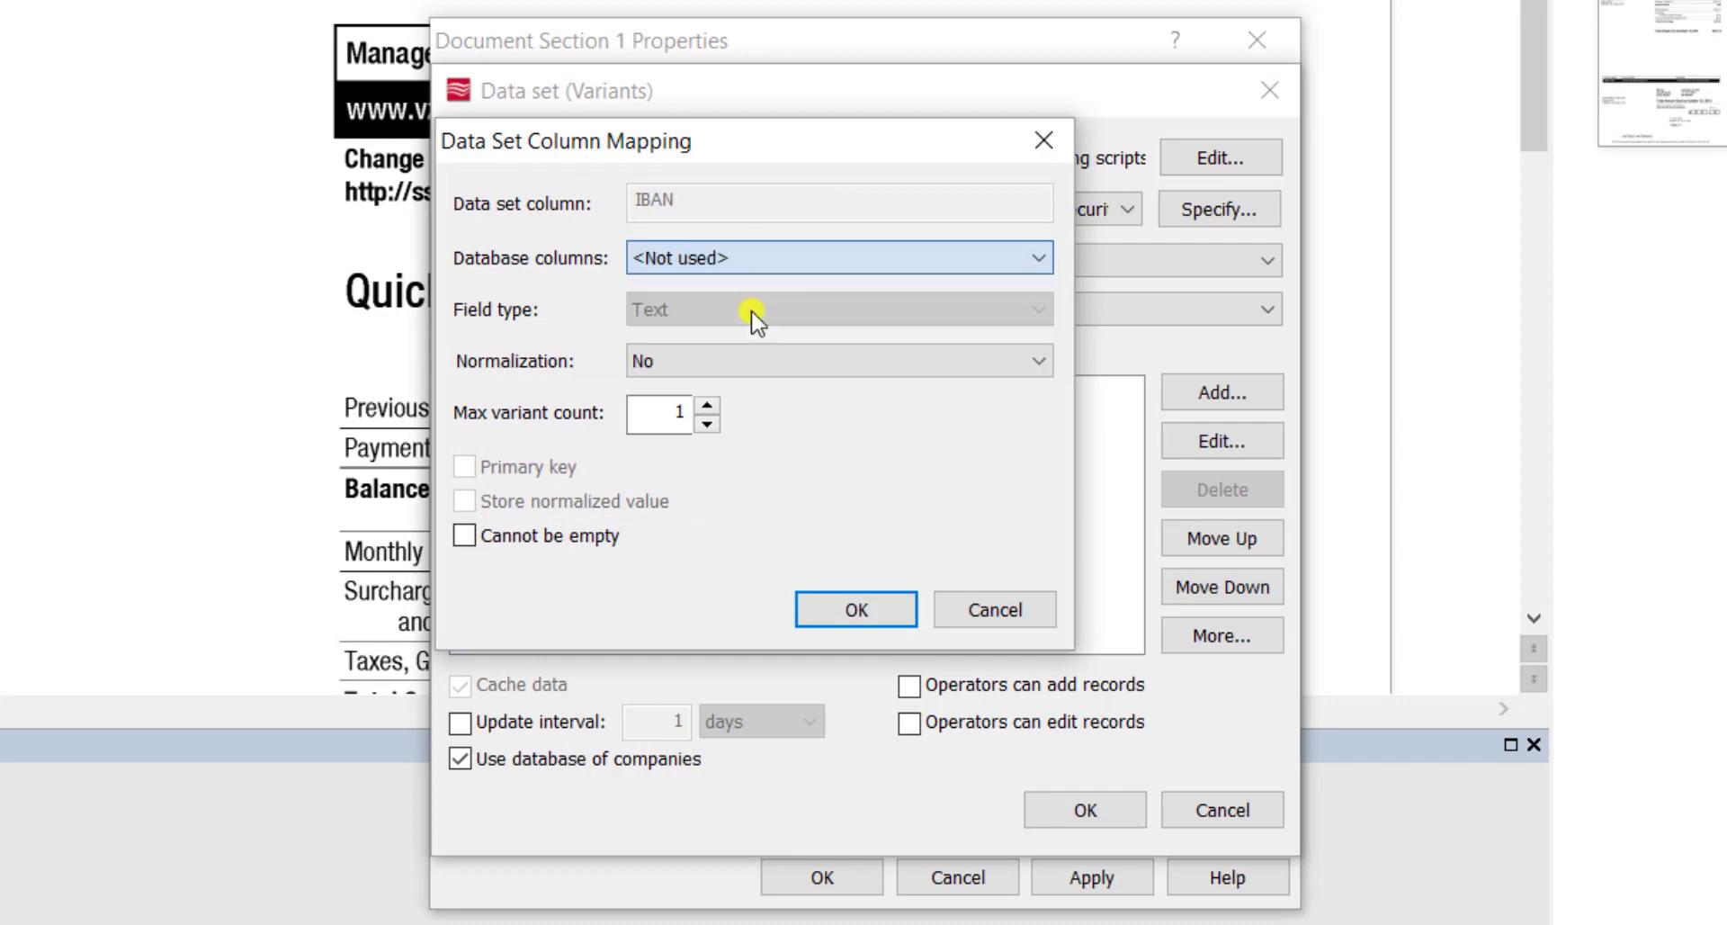
key(Return)
double_click(689, 518)
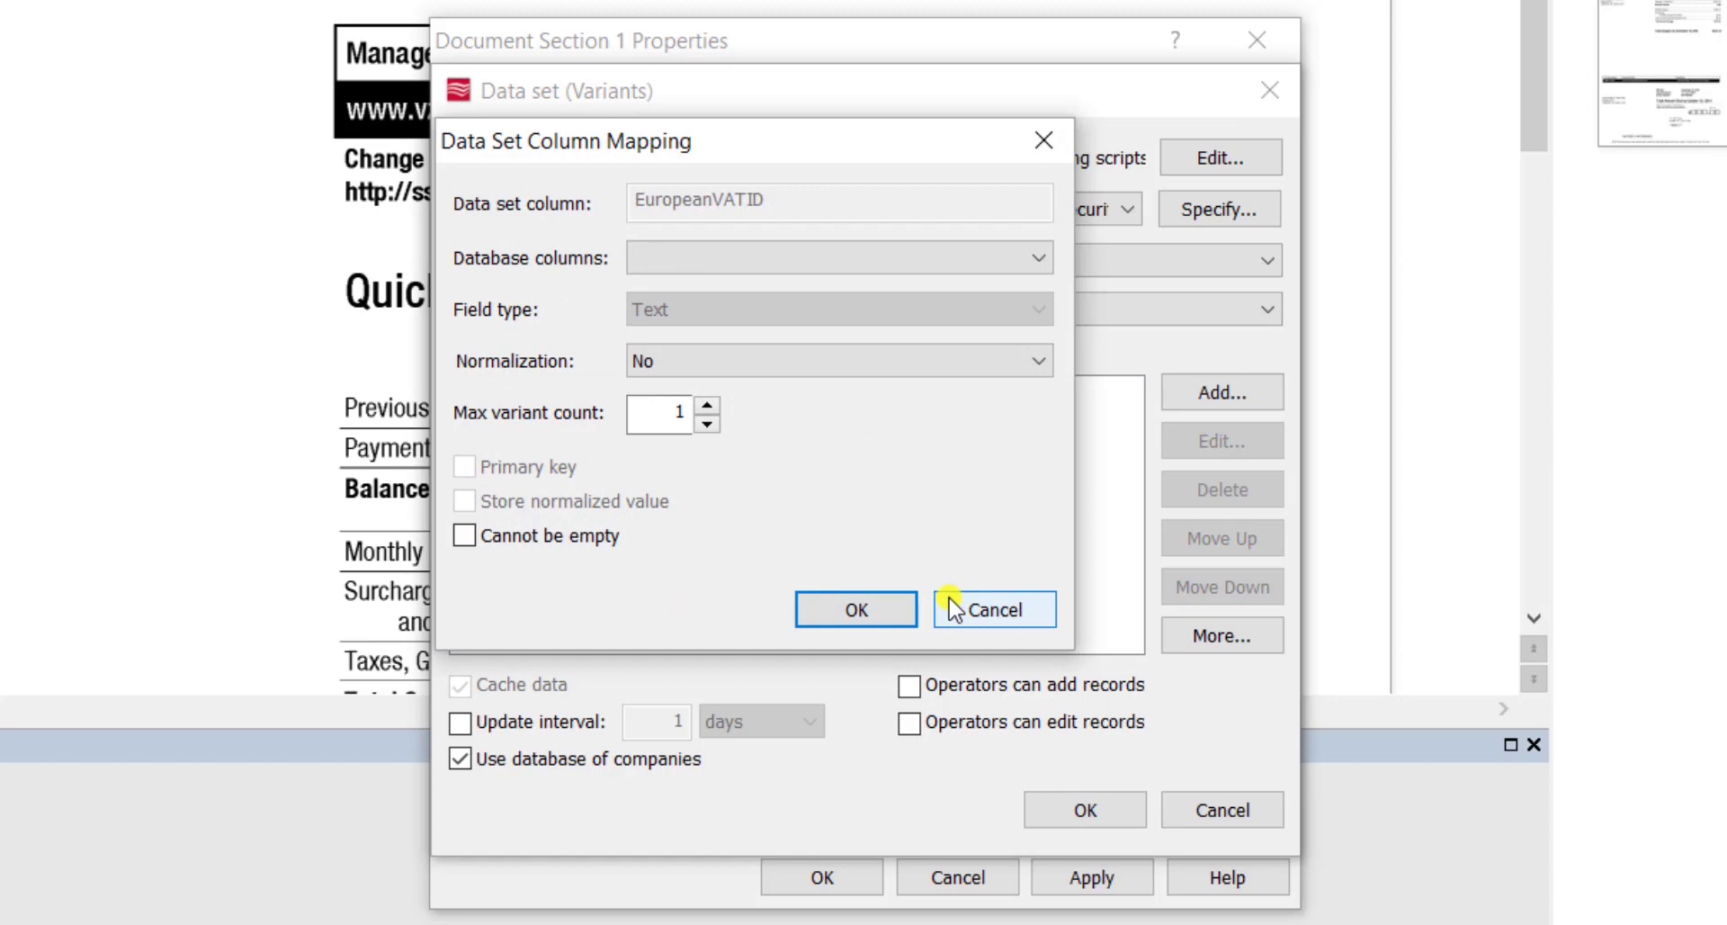
click(950, 602)
shift+click(711, 627)
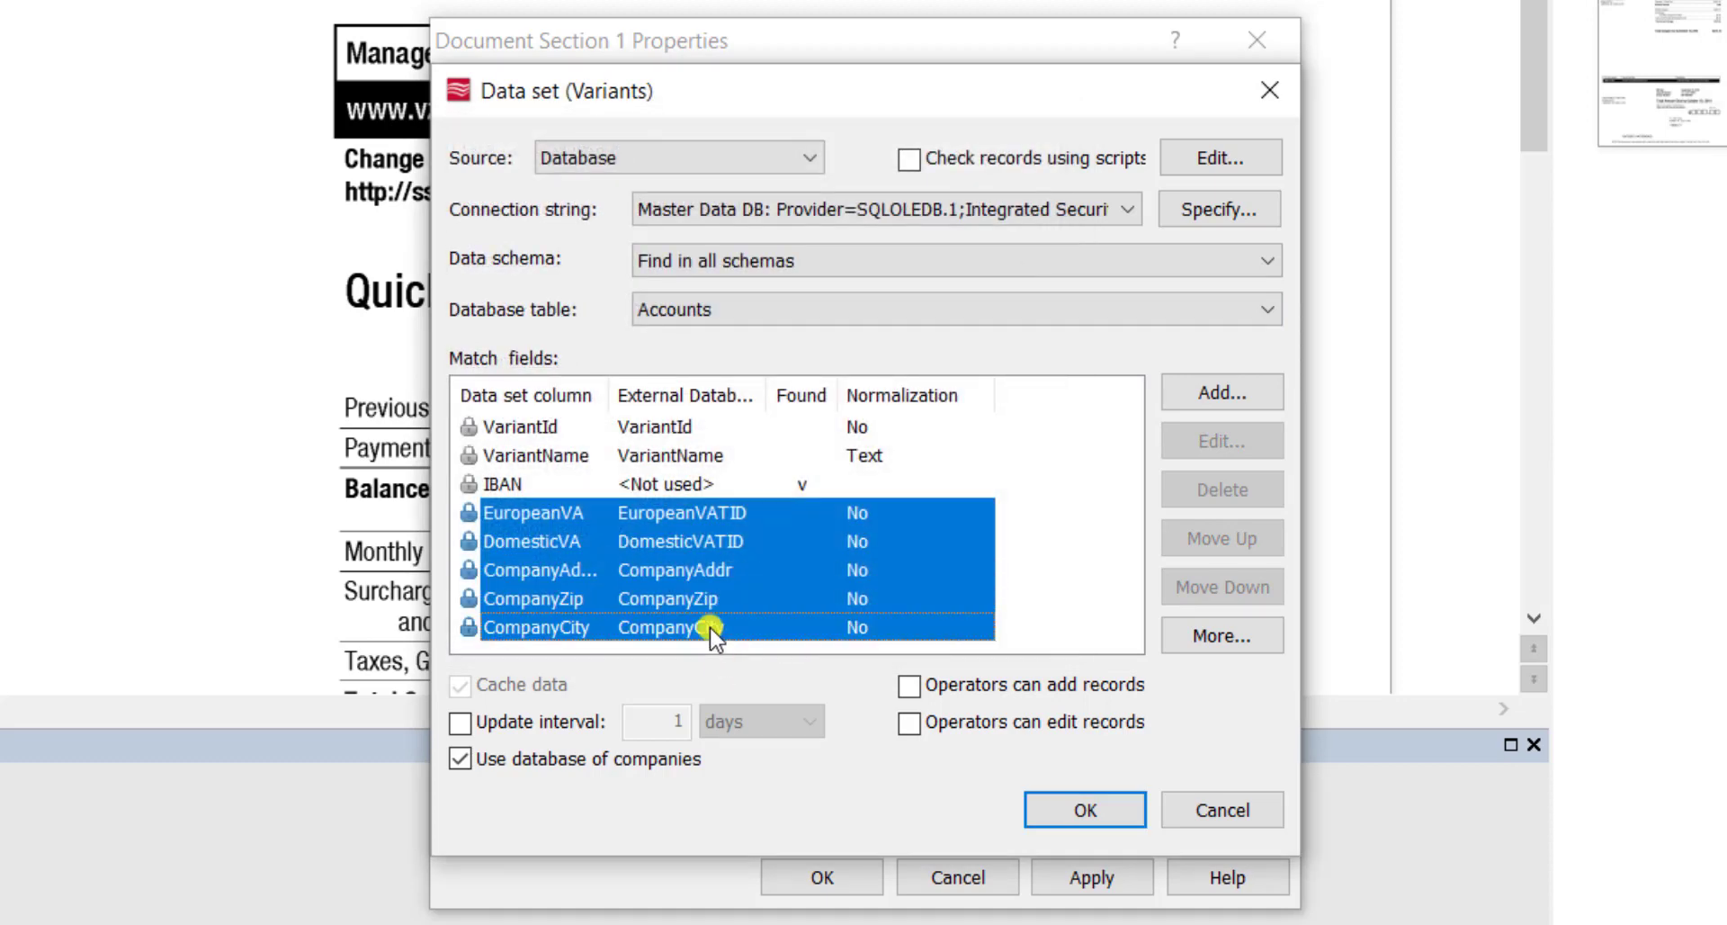
double_click(774, 514)
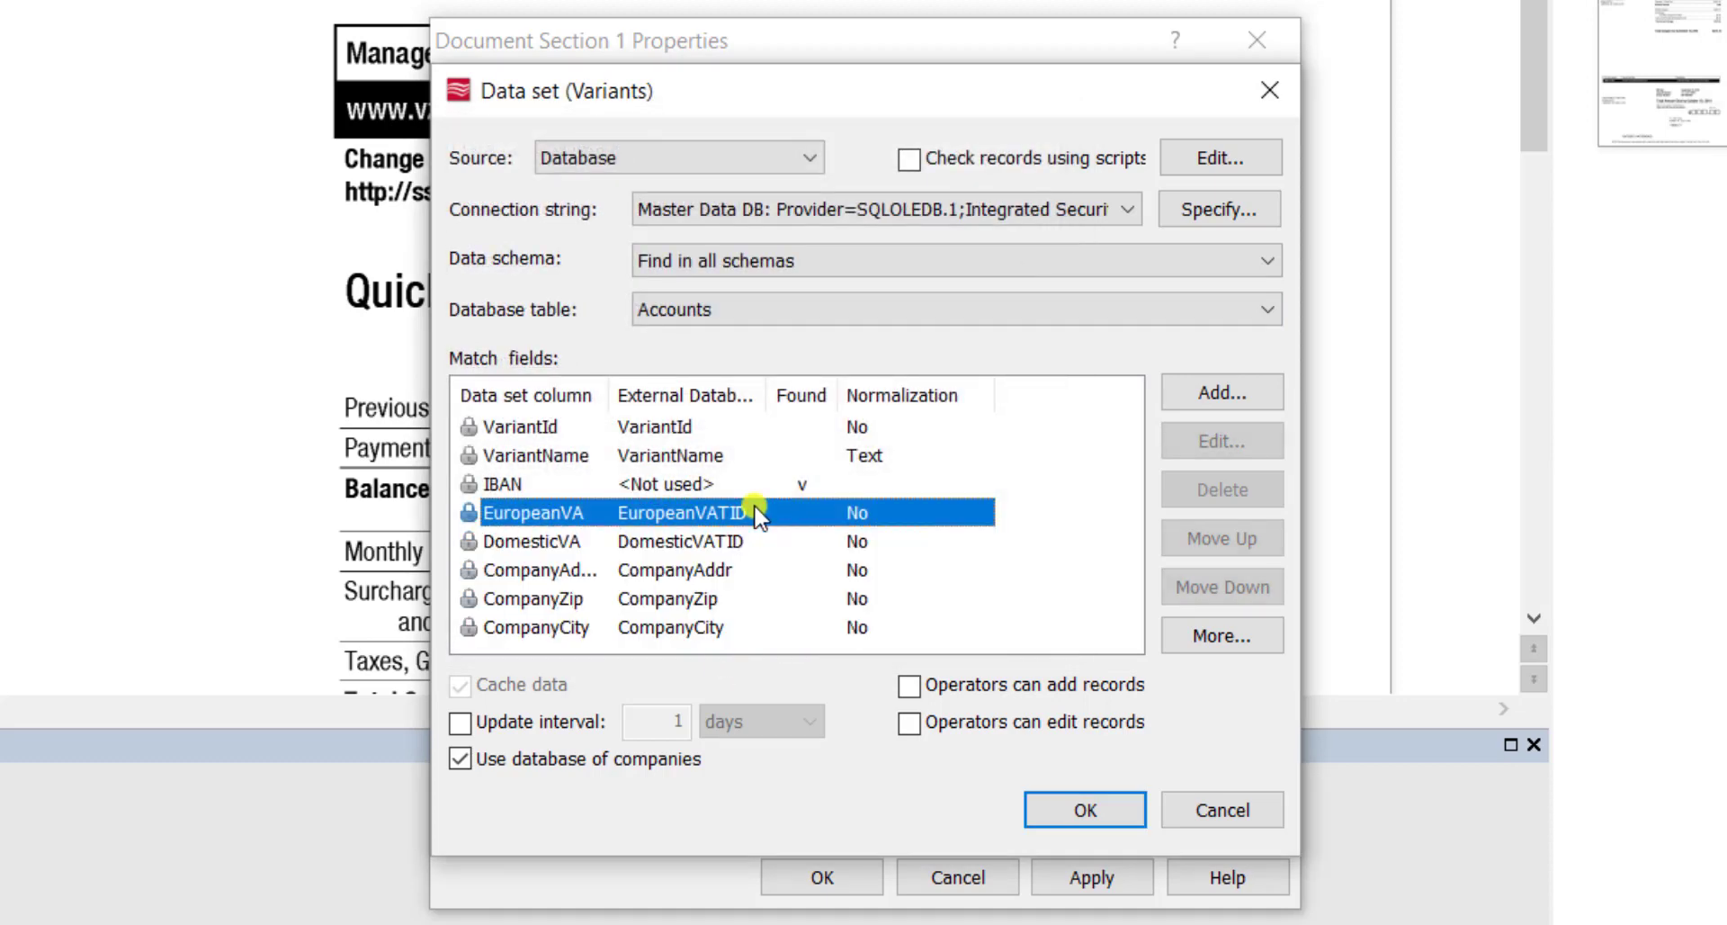
click(747, 258)
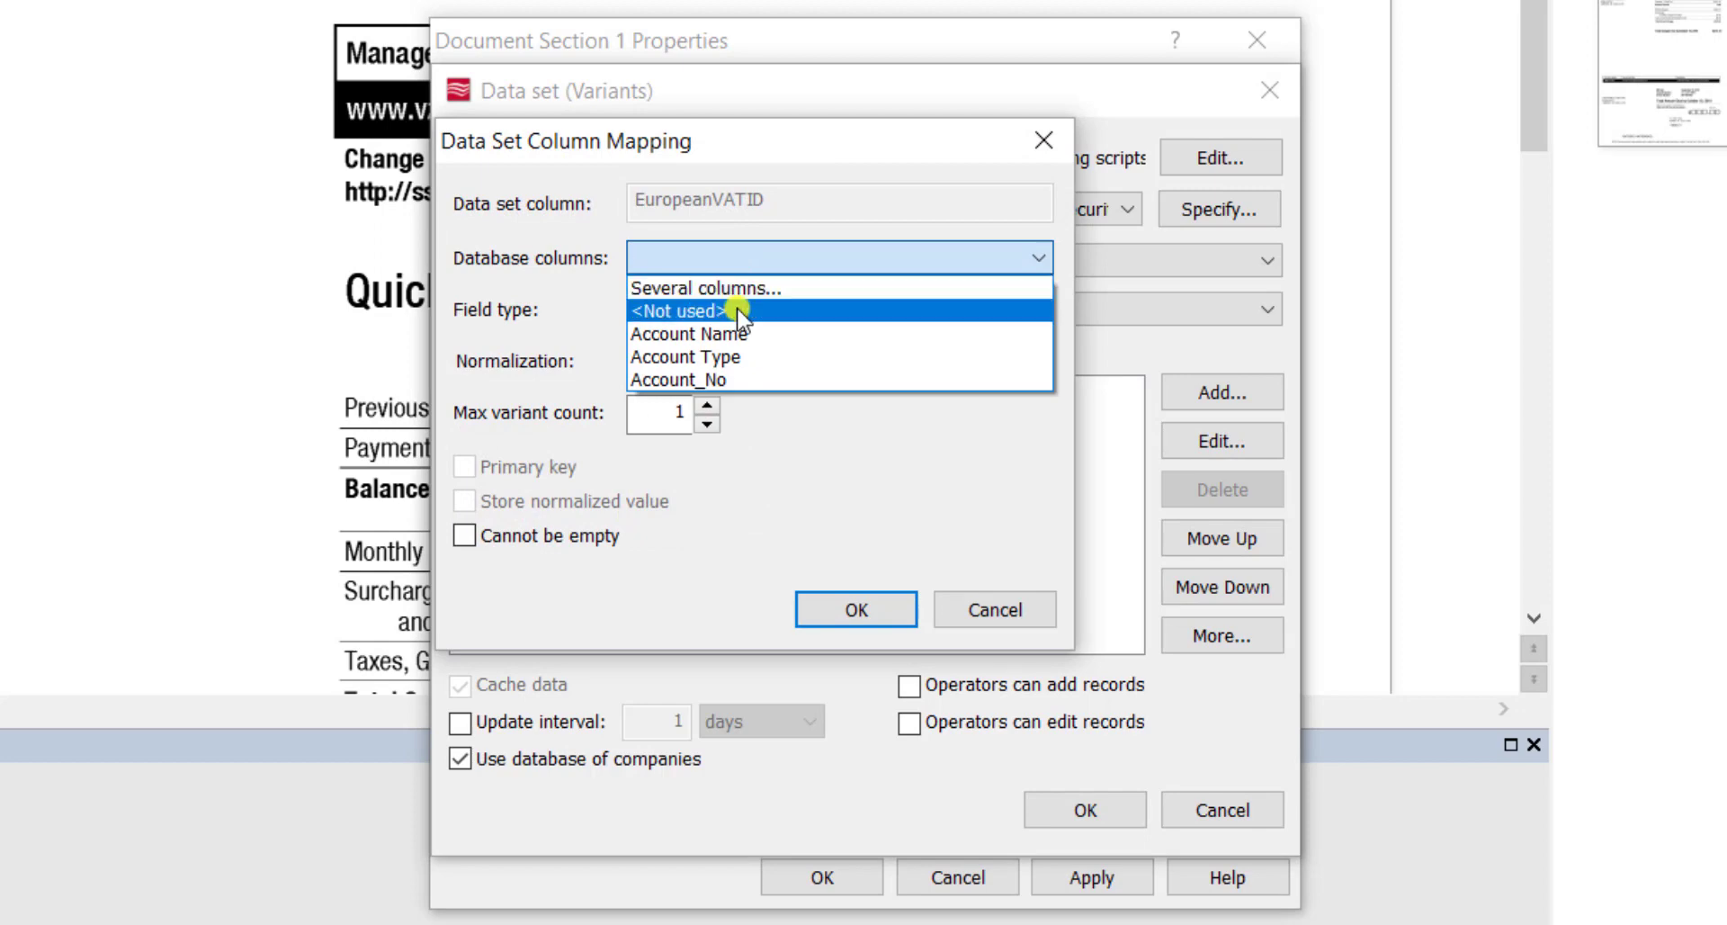
click(750, 309)
click(854, 609)
- Leave DomesticVATID, CompanyAddress, CompanyZip and CompanyCity unmapped
double_click(709, 544)
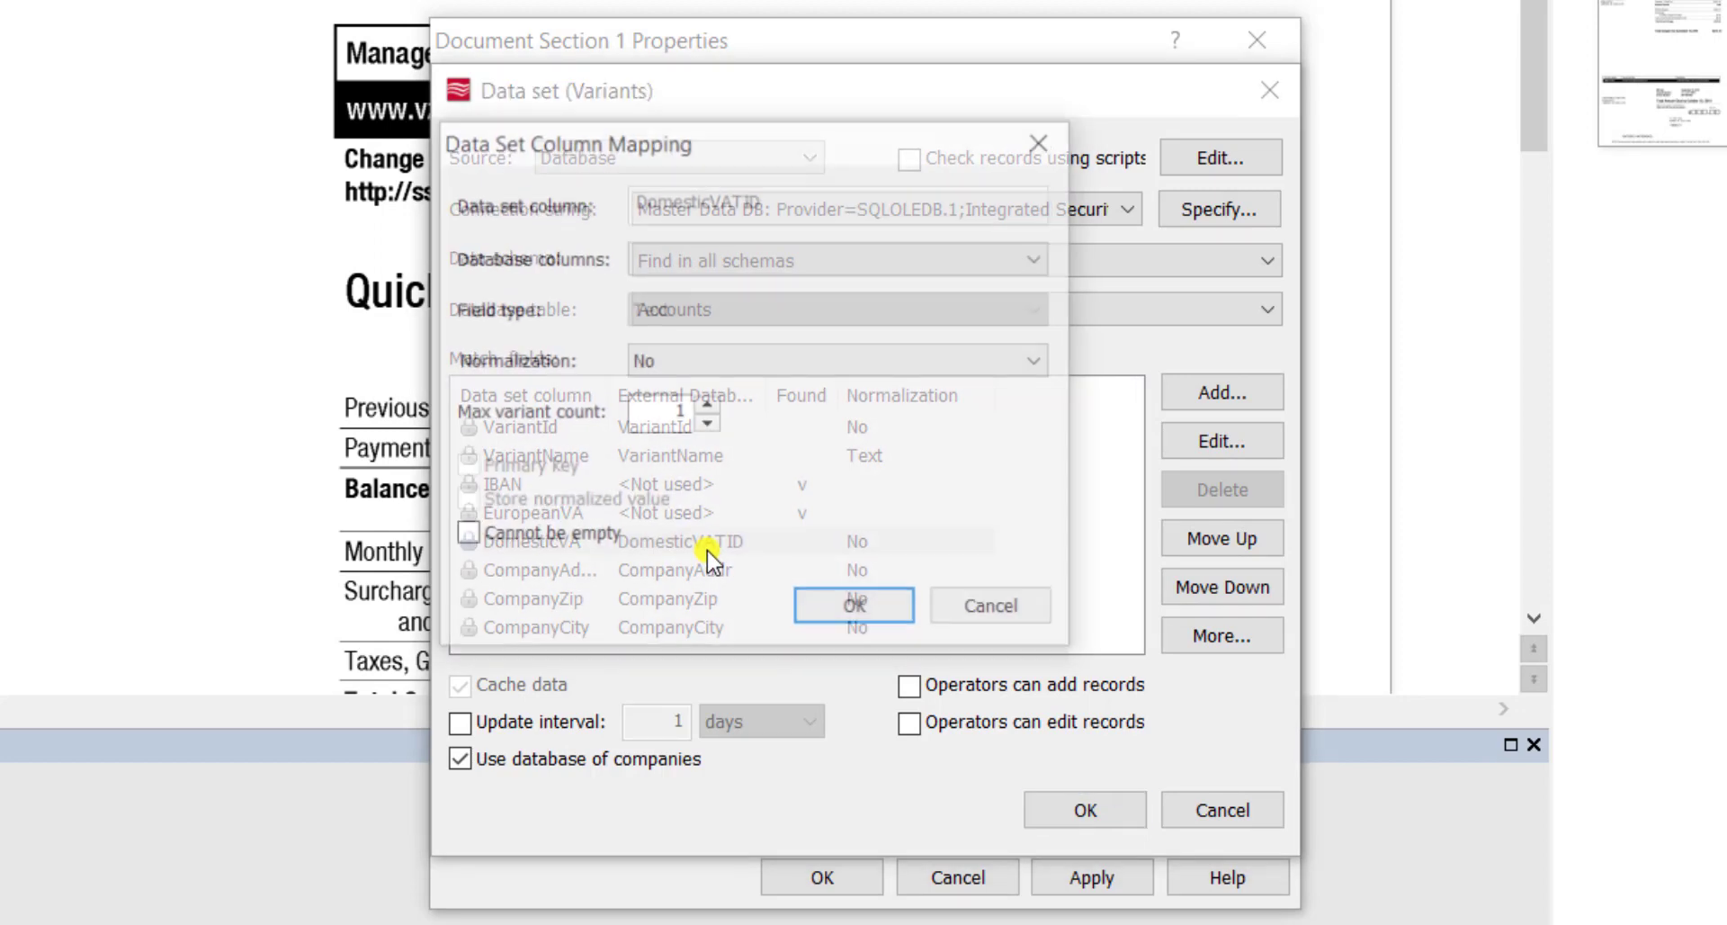
click(733, 263)
click(738, 310)
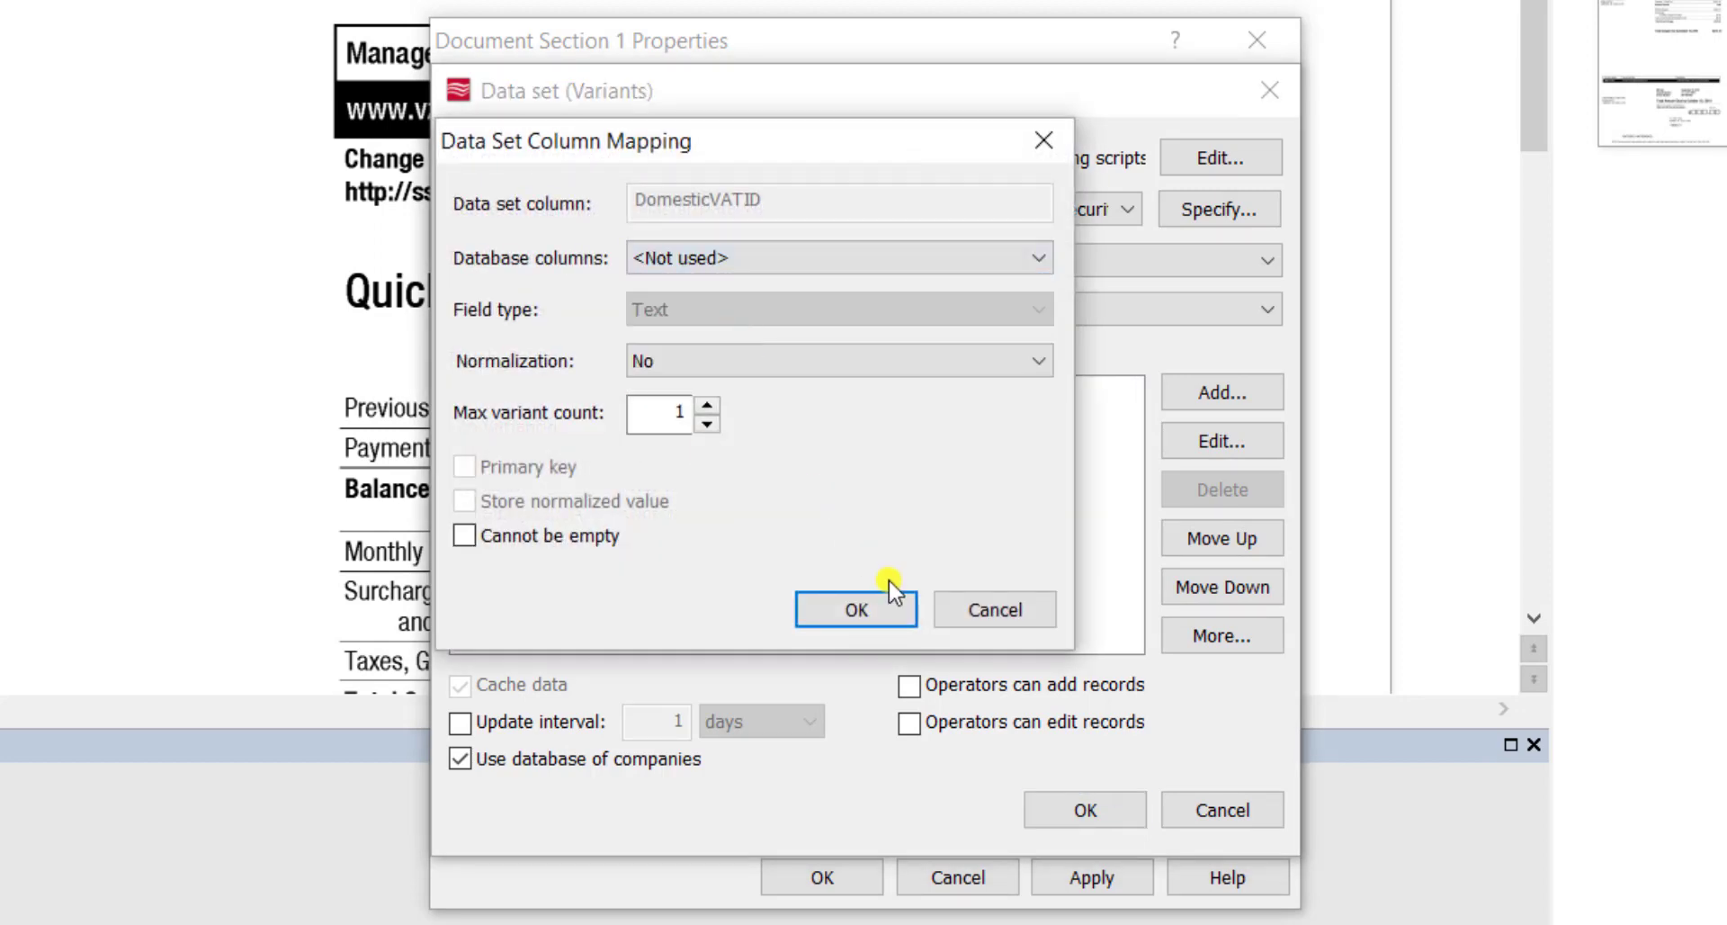
click(855, 609)
double_click(720, 567)
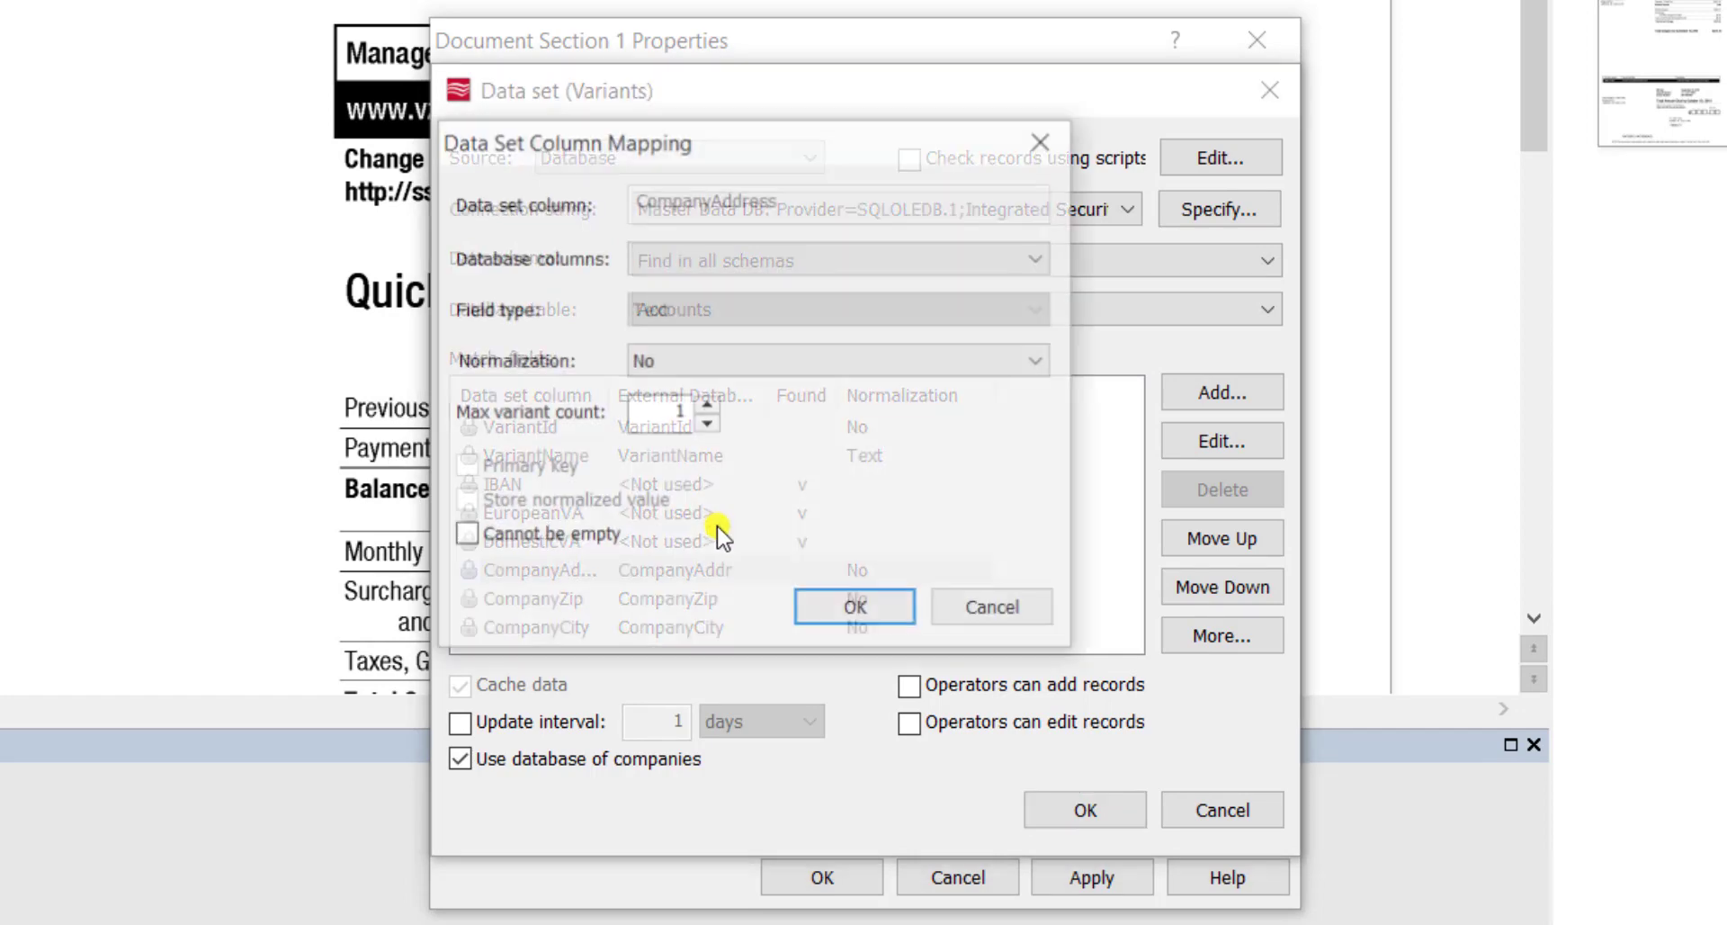
click(744, 260)
click(758, 311)
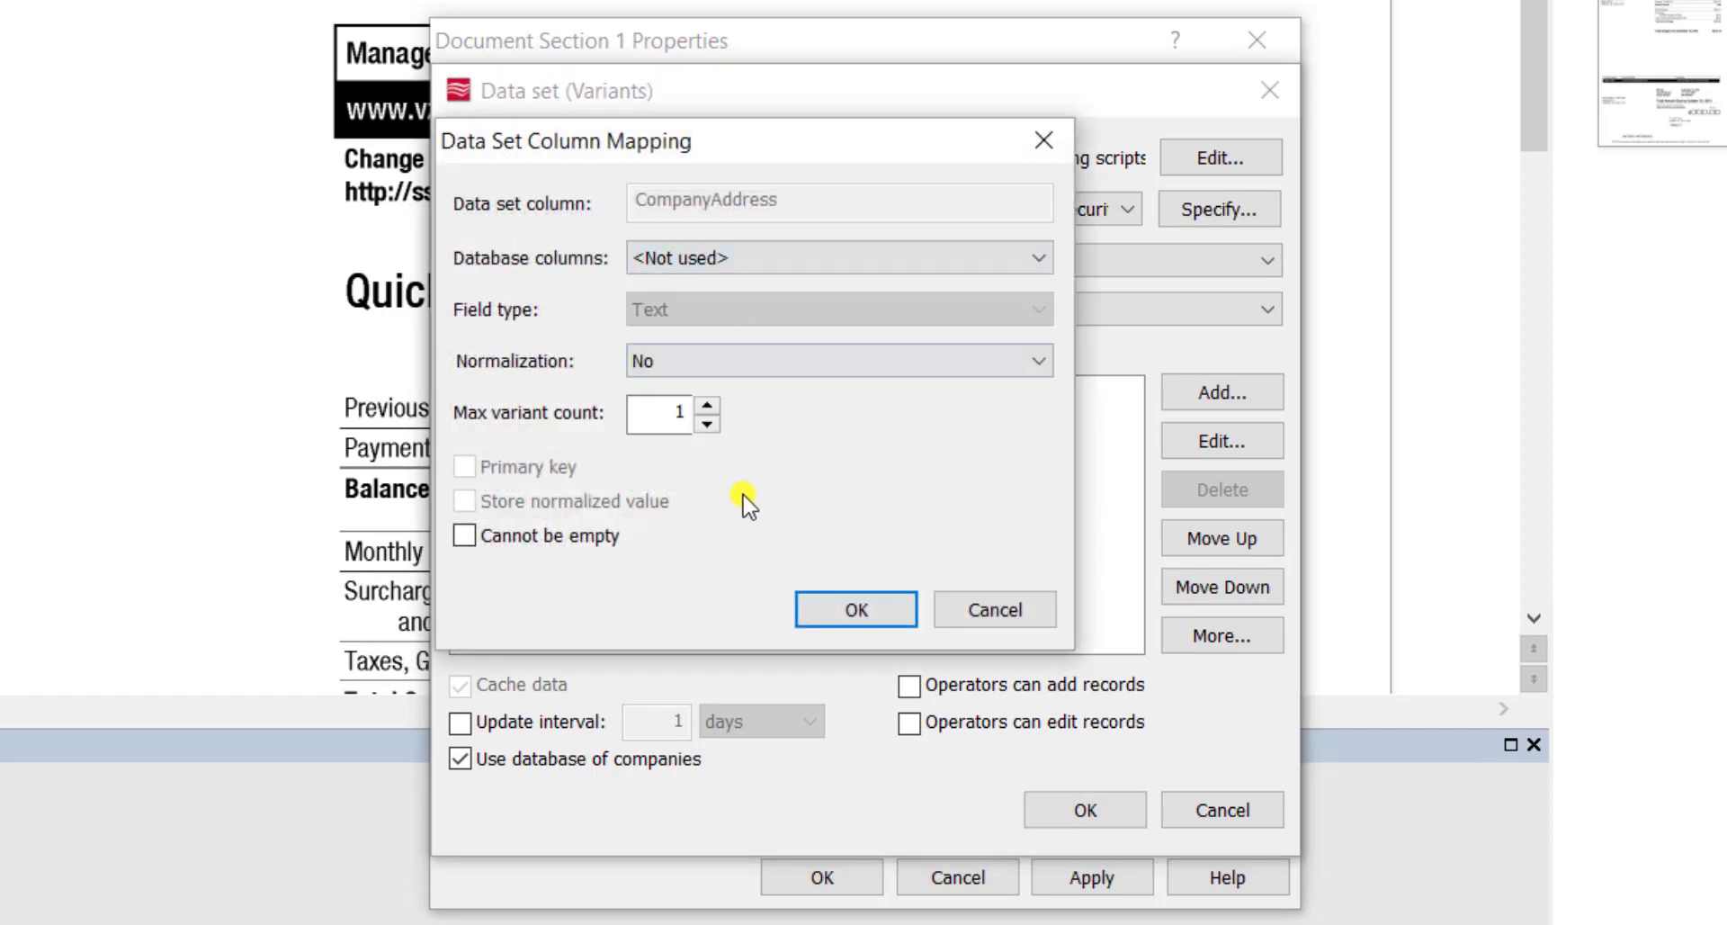
click(856, 615)
double_click(661, 596)
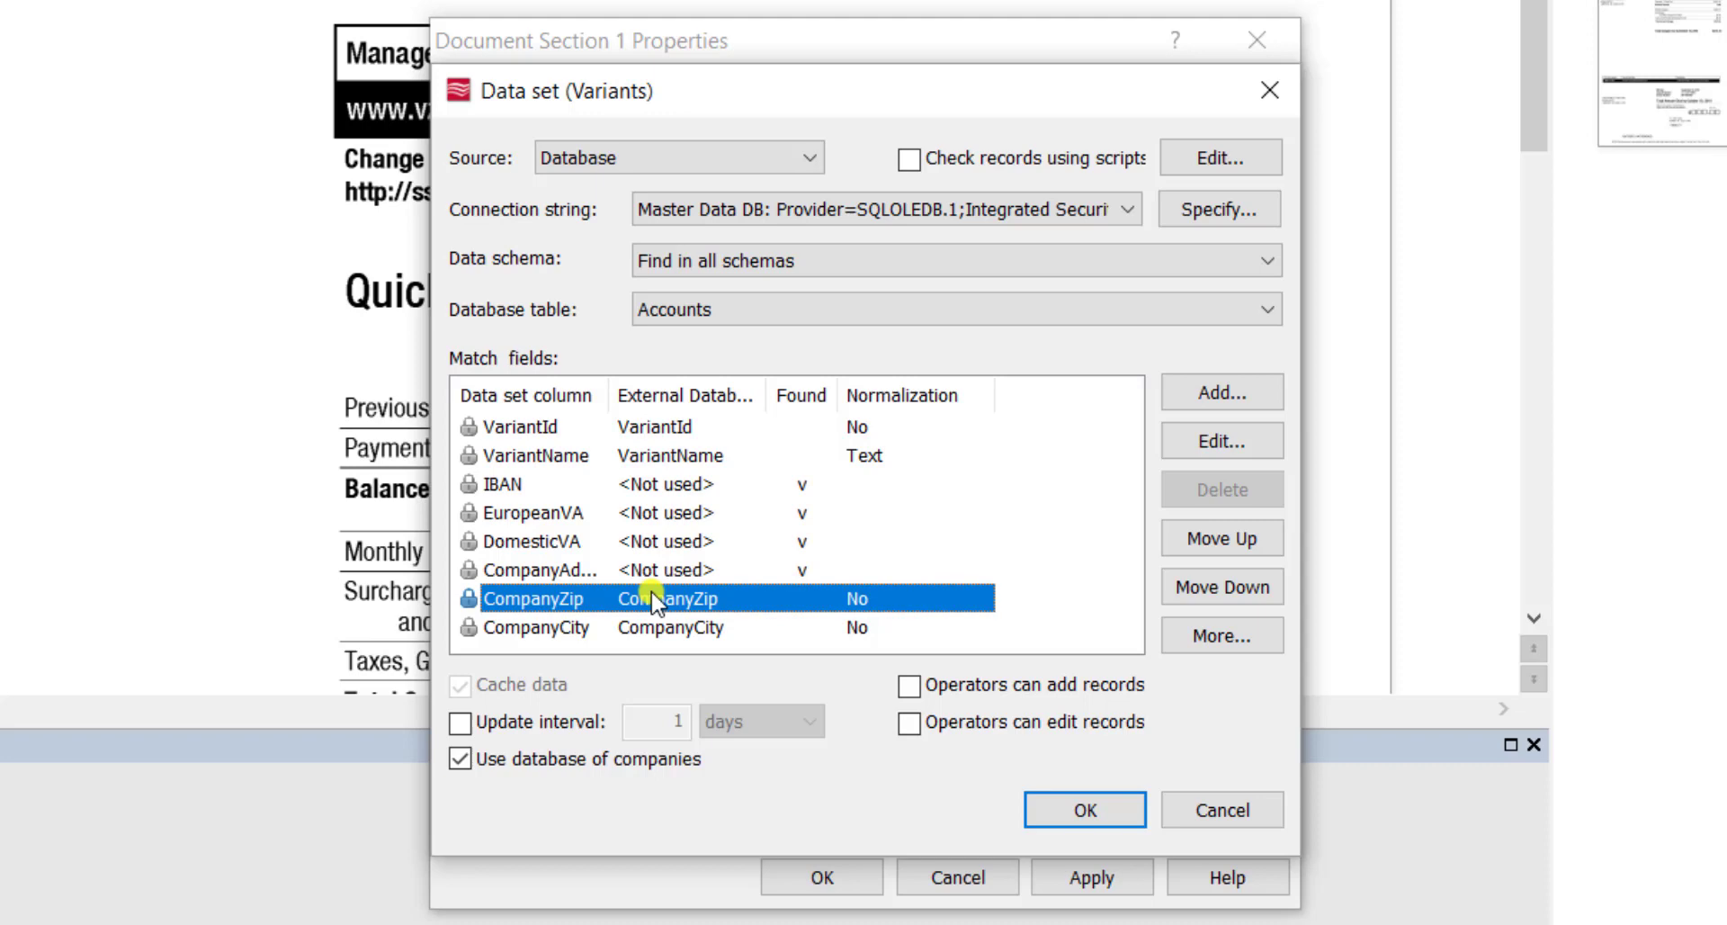
click(714, 265)
click(719, 310)
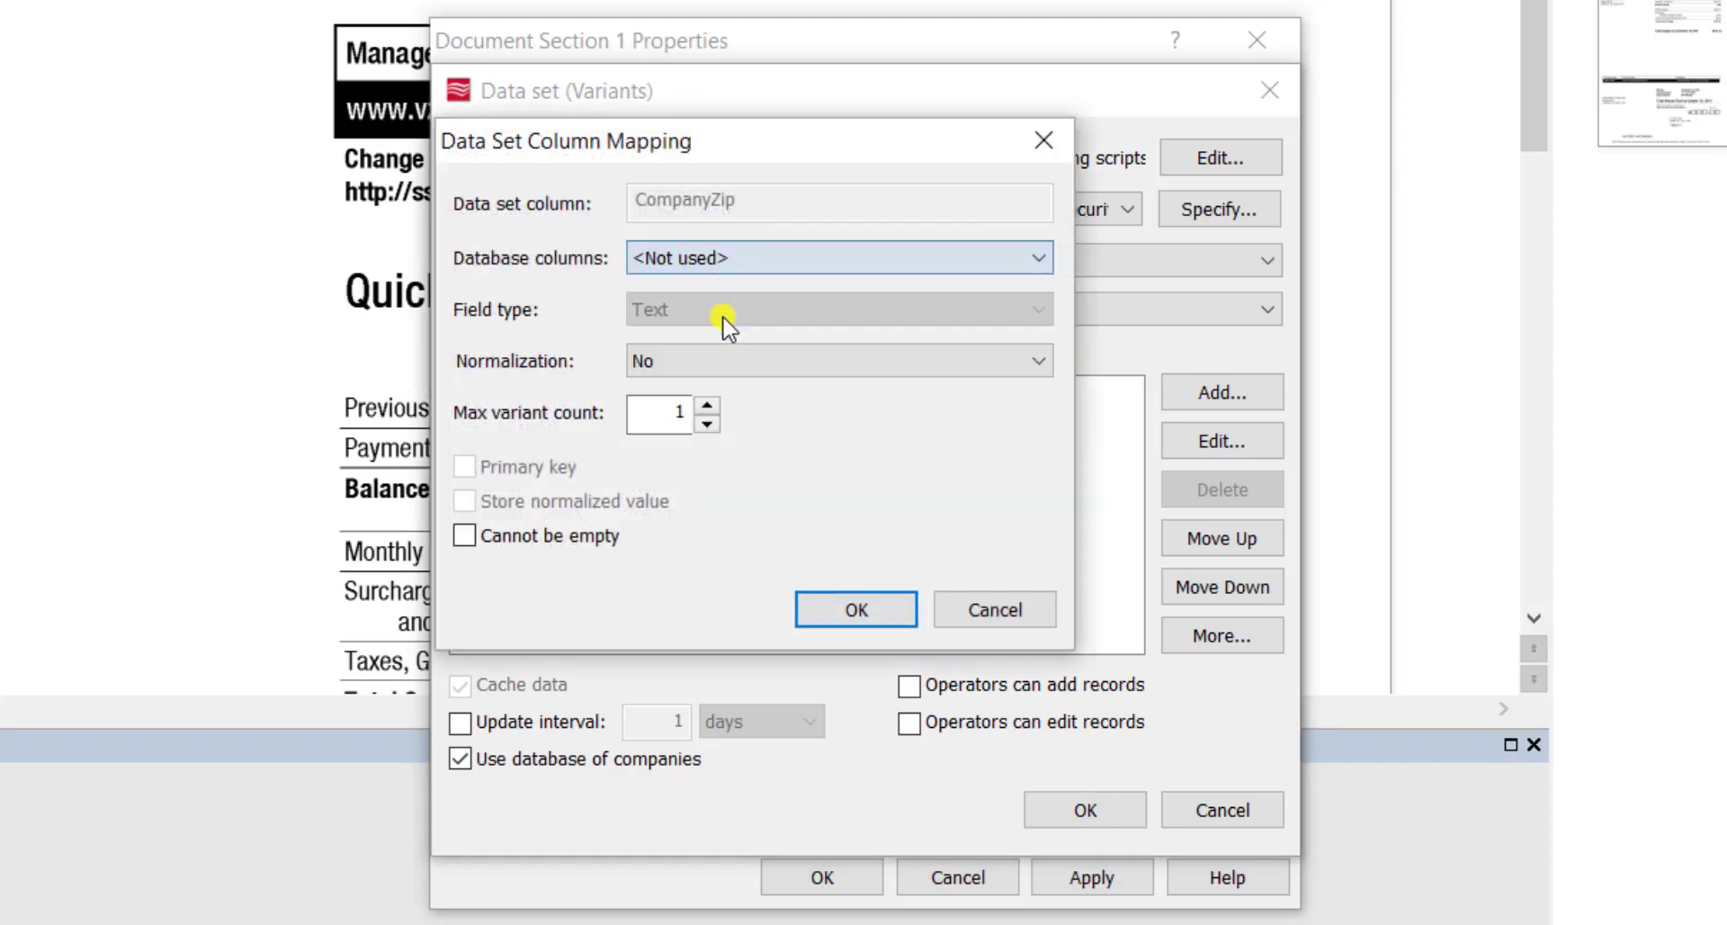
click(821, 605)
double_click(770, 628)
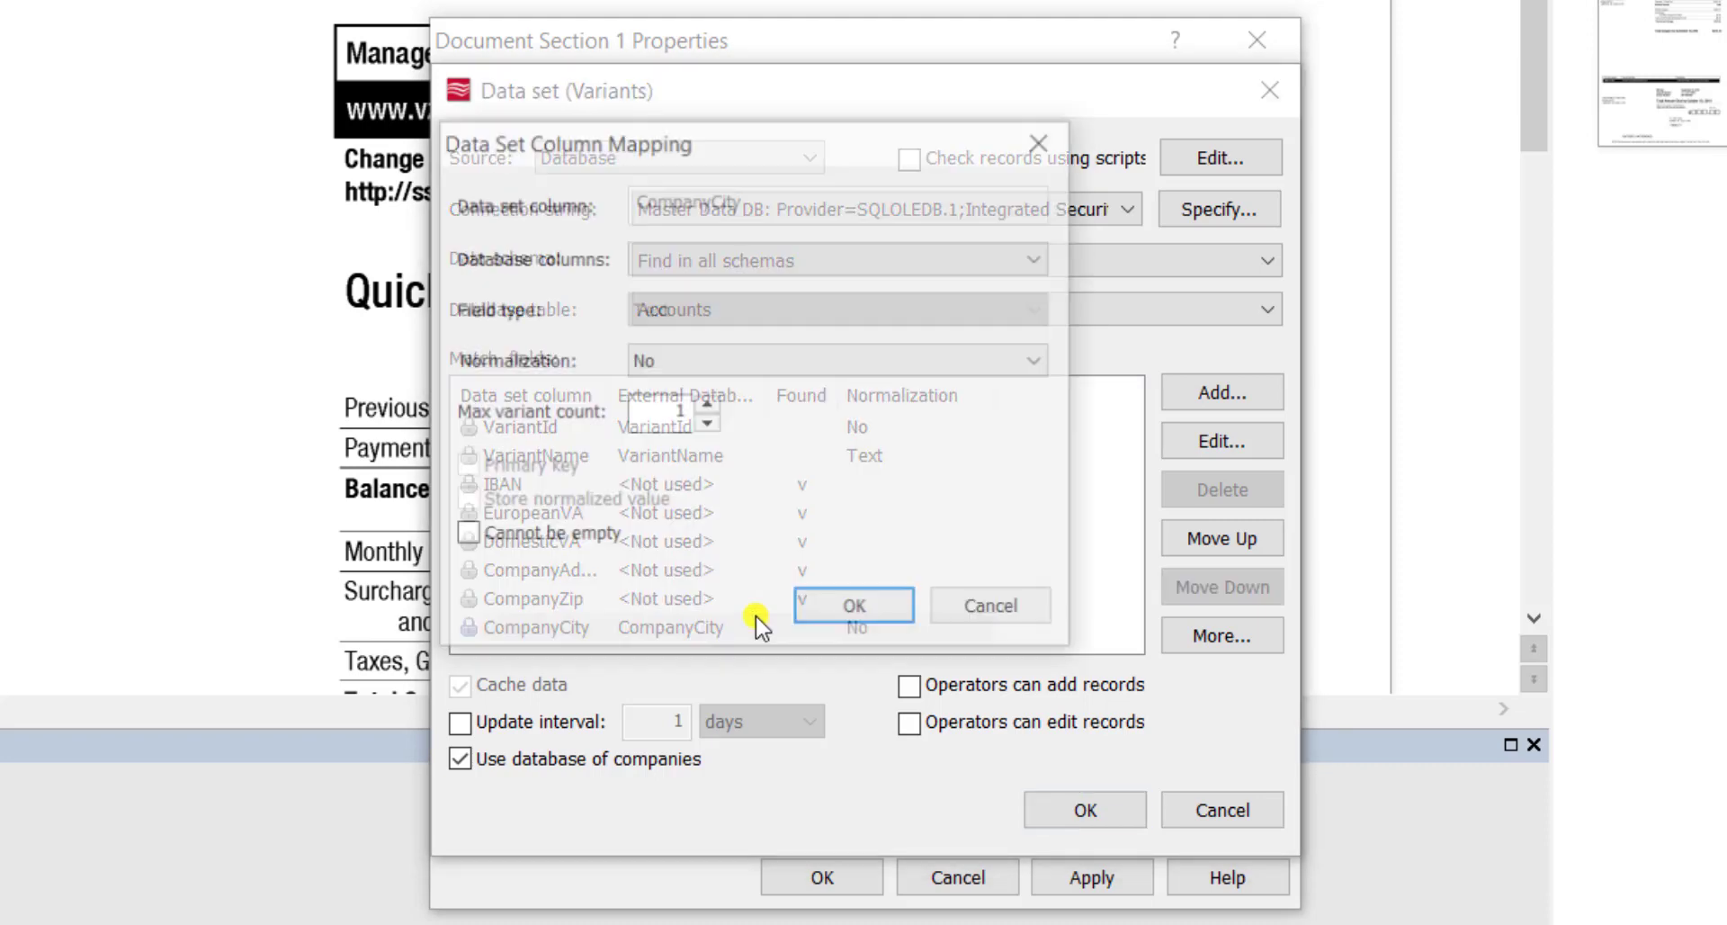
click(749, 255)
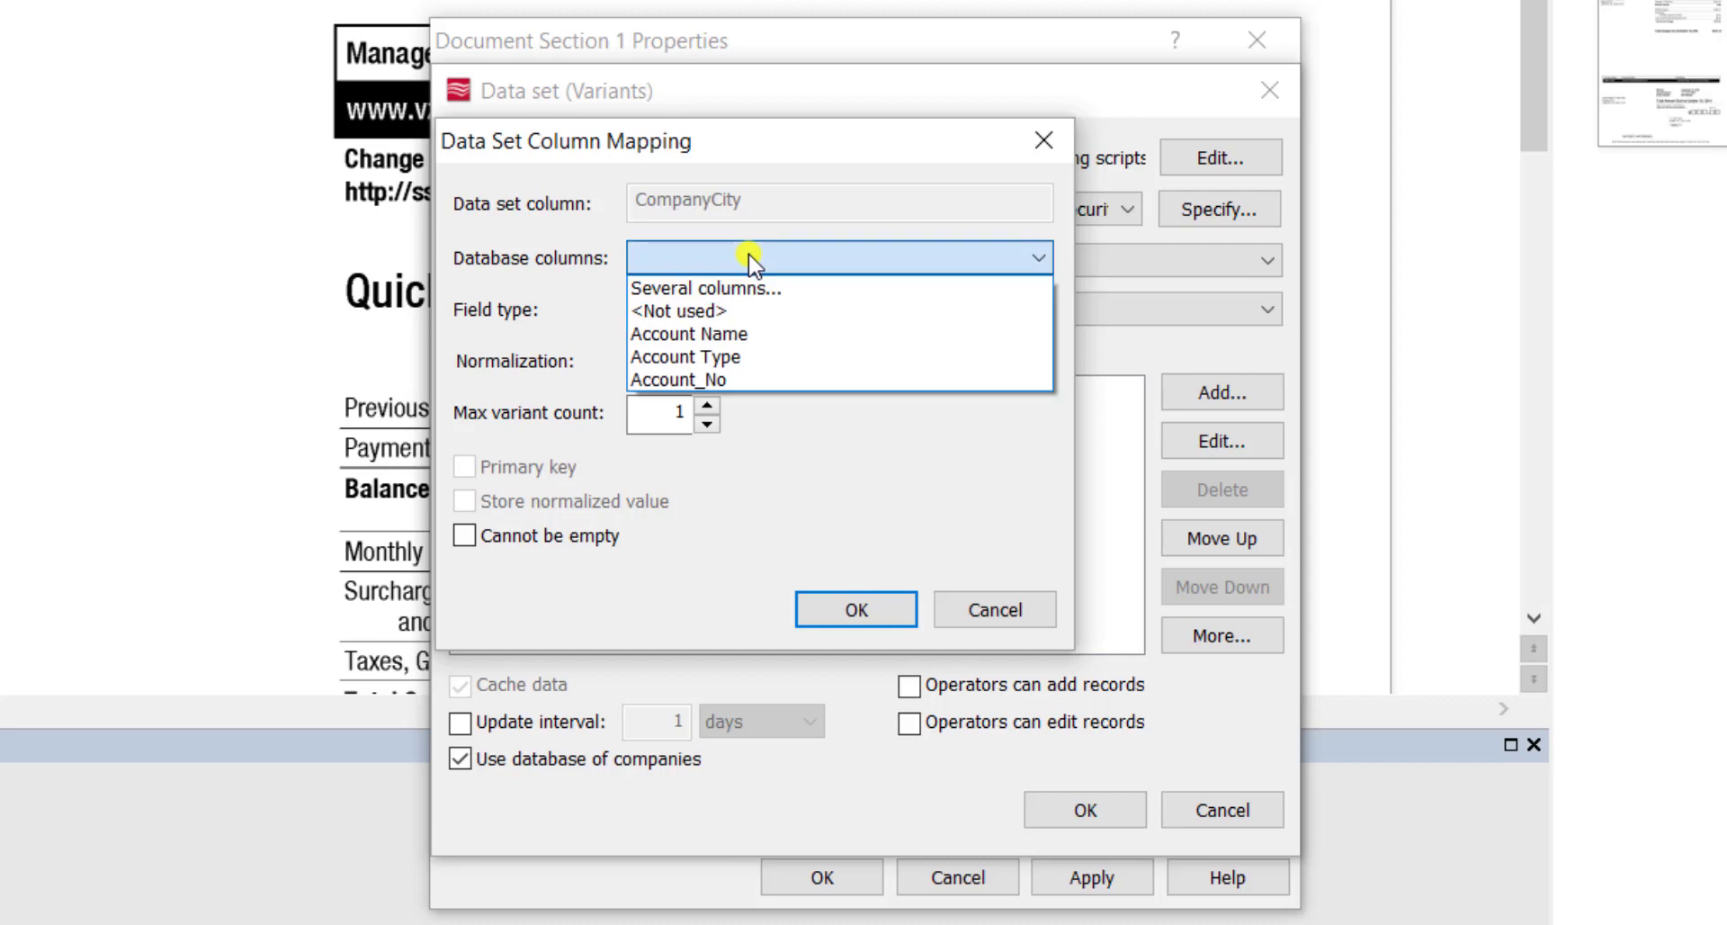
click(732, 308)
click(849, 607)
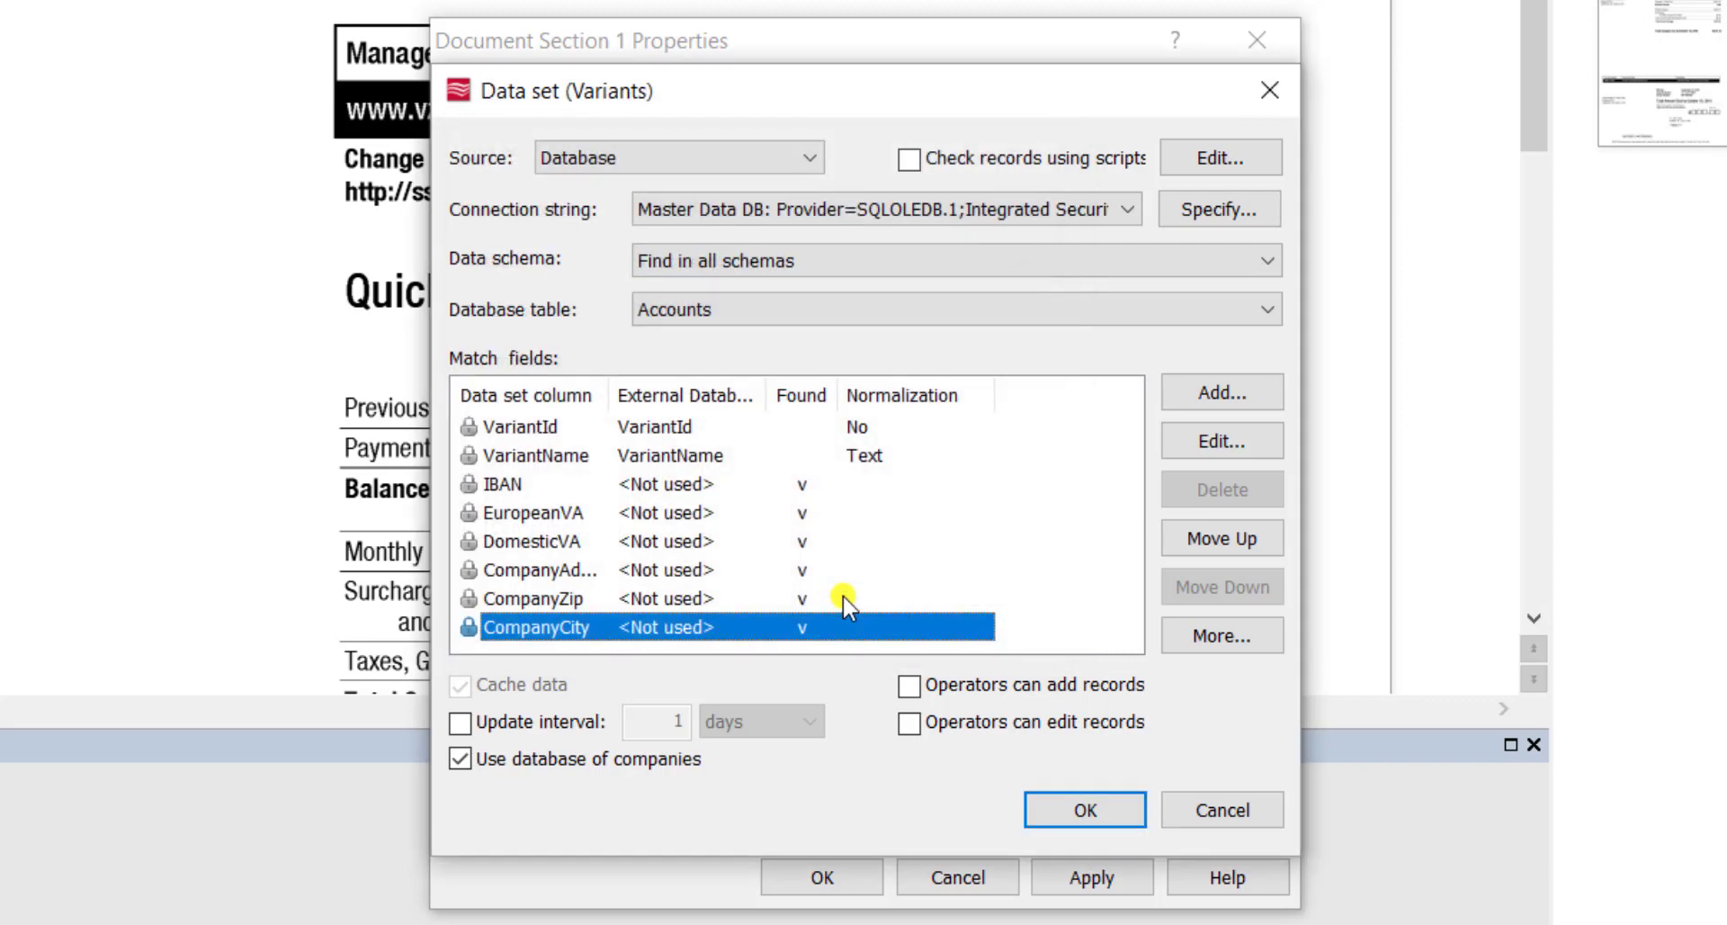
- Map VariantId to Account_No and VariantName to Account Name
double_click(670, 433)
click(698, 260)
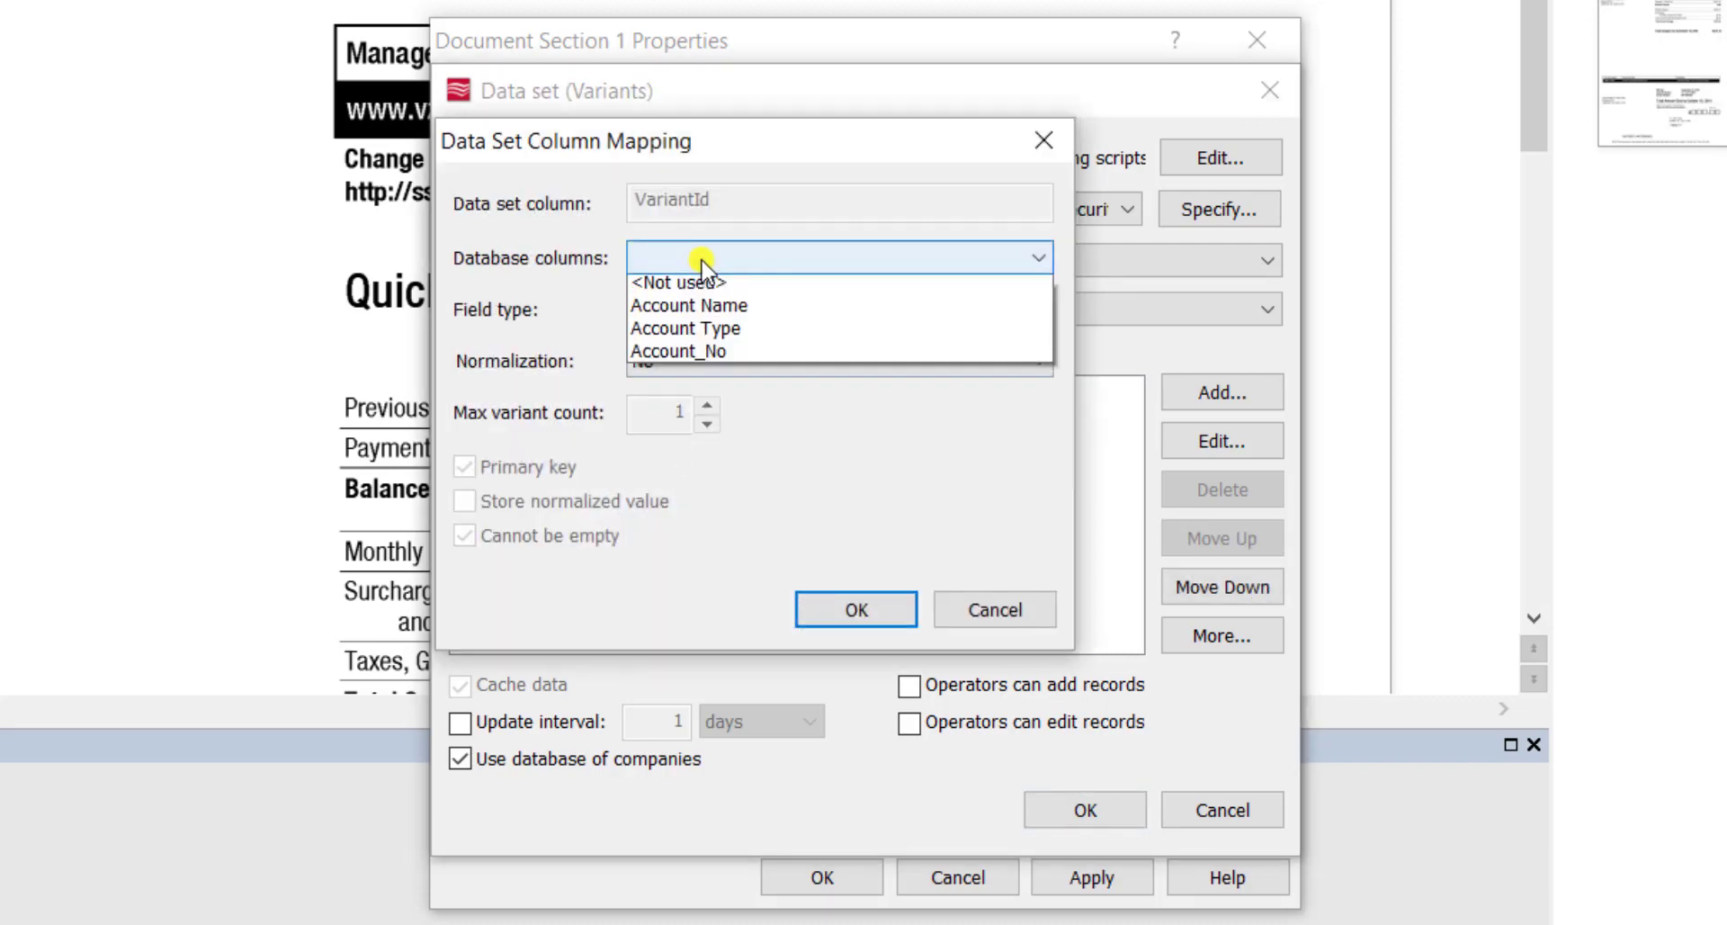
click(734, 378)
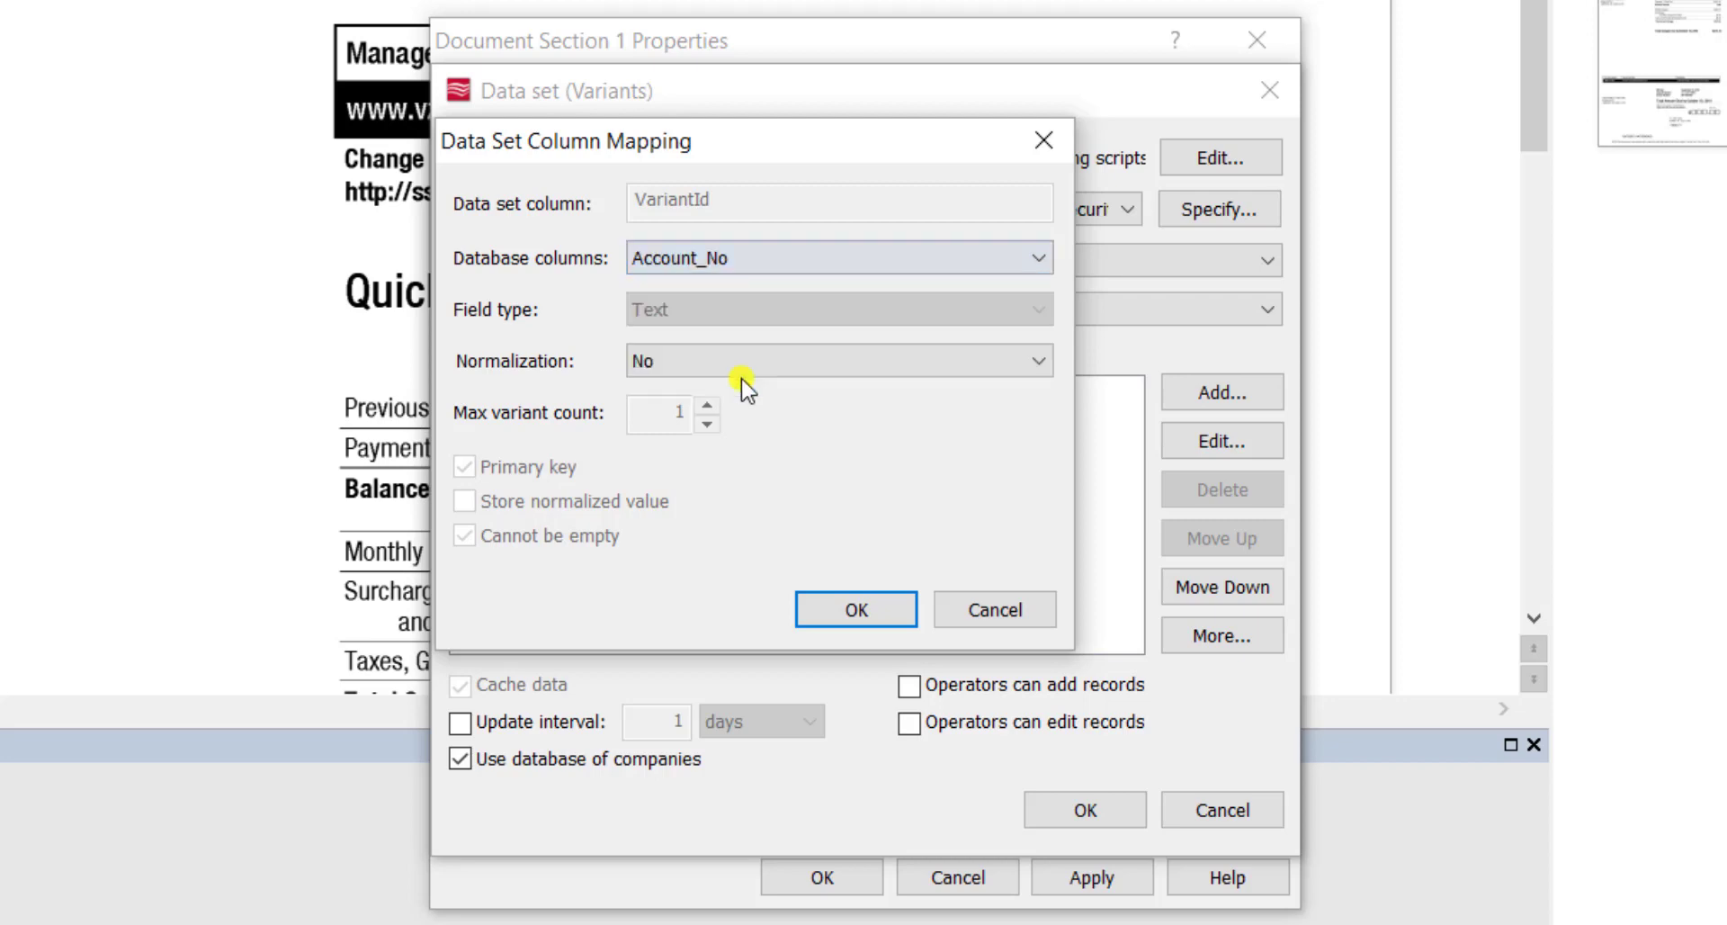
click(854, 611)
double_click(678, 456)
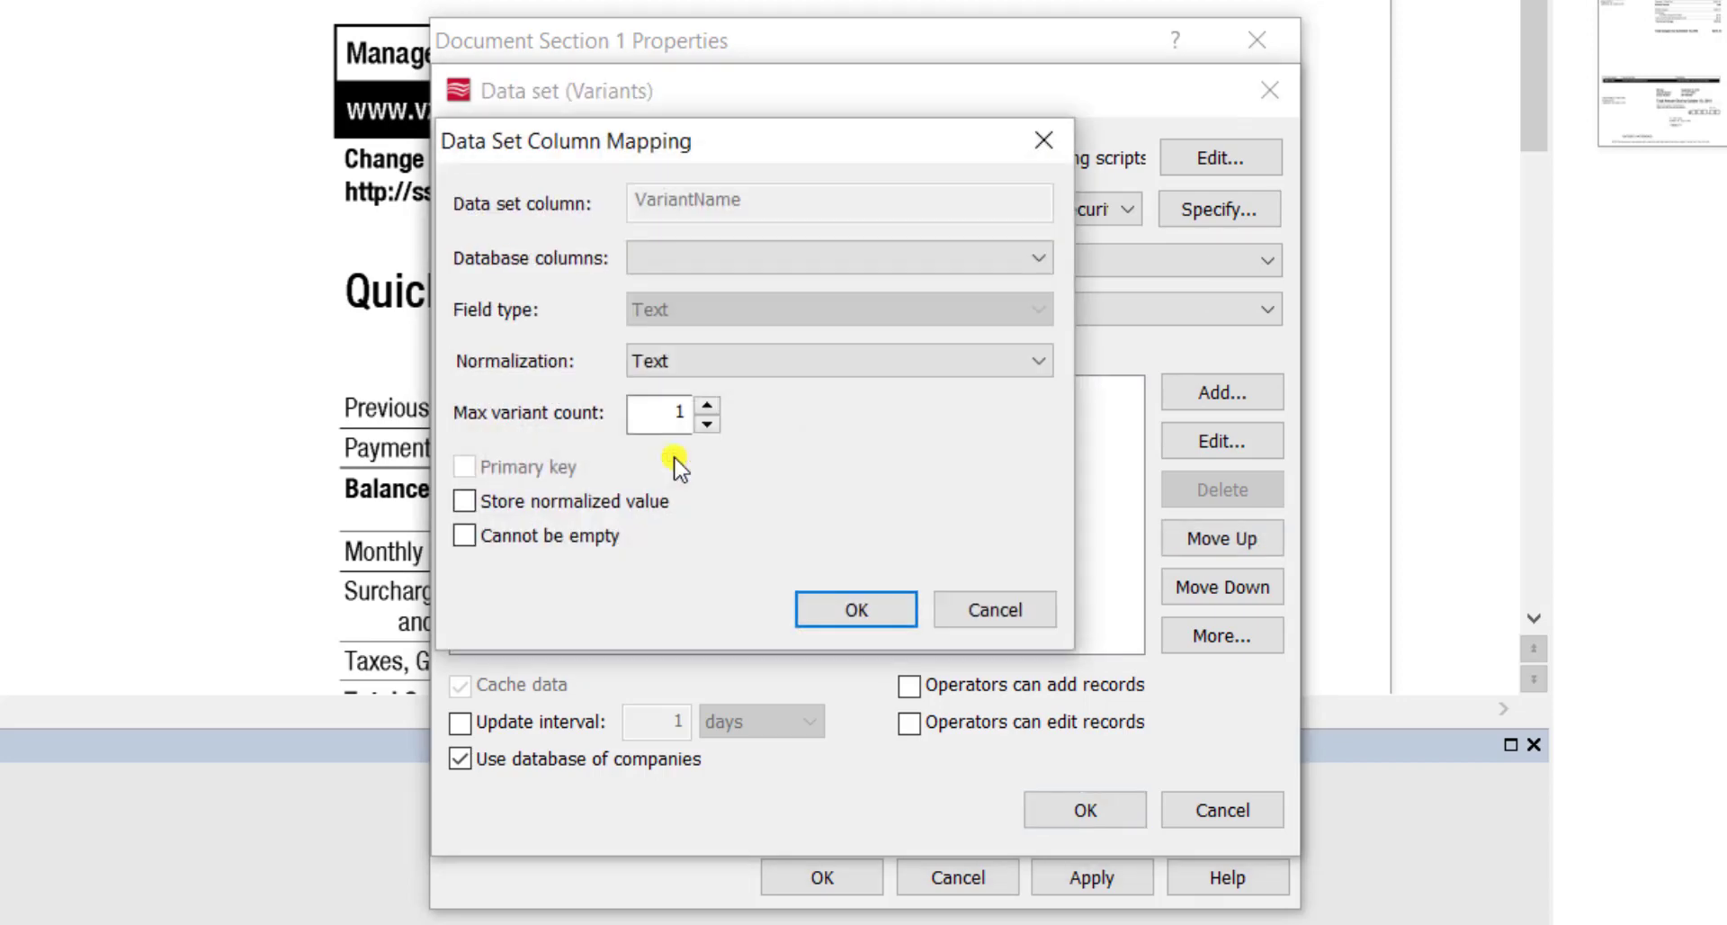
click(756, 270)
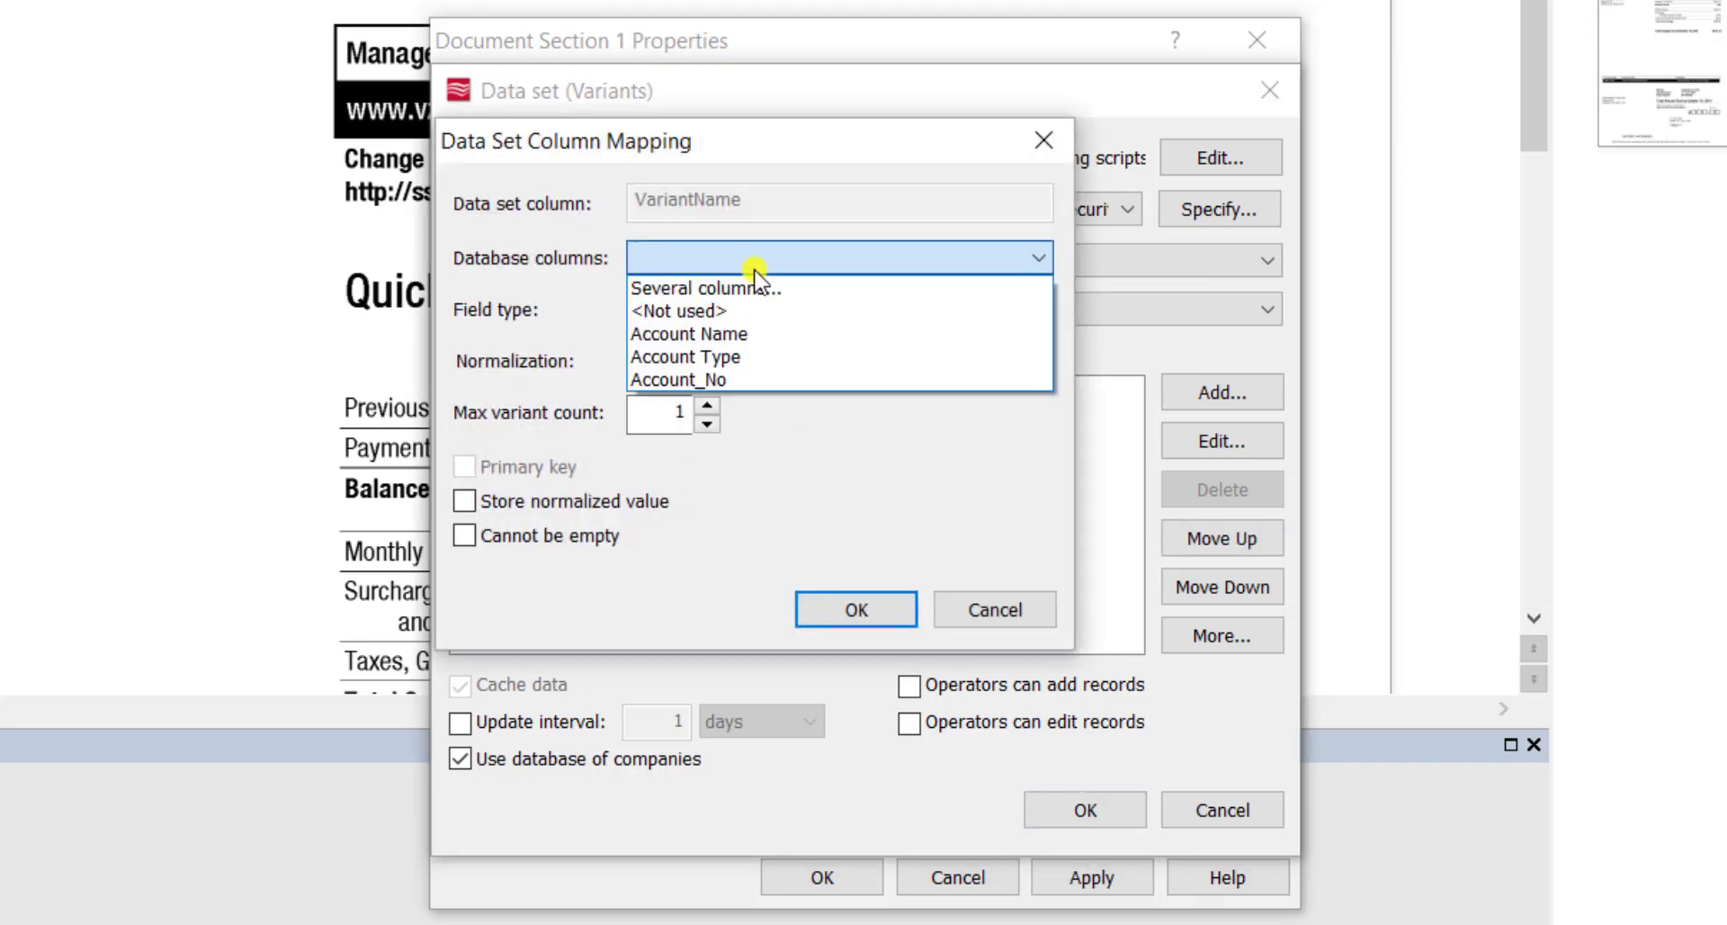
click(783, 336)
click(850, 607)
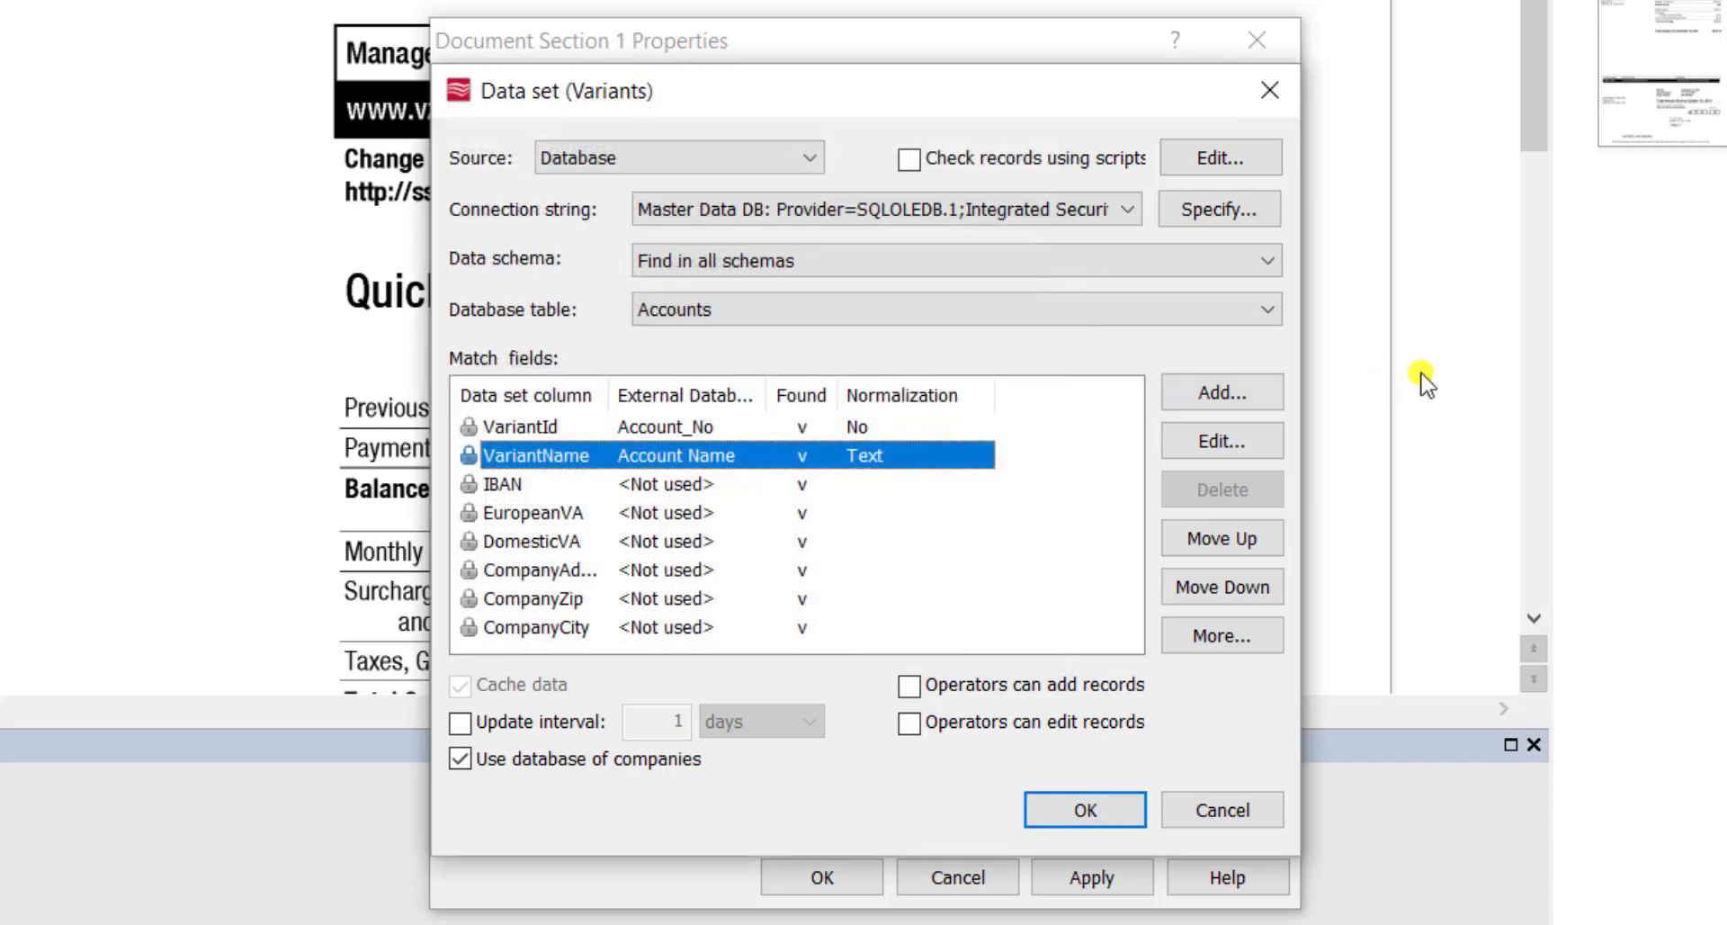
- Add a new AccountType column mapped to the Account Type database column
click(1269, 391)
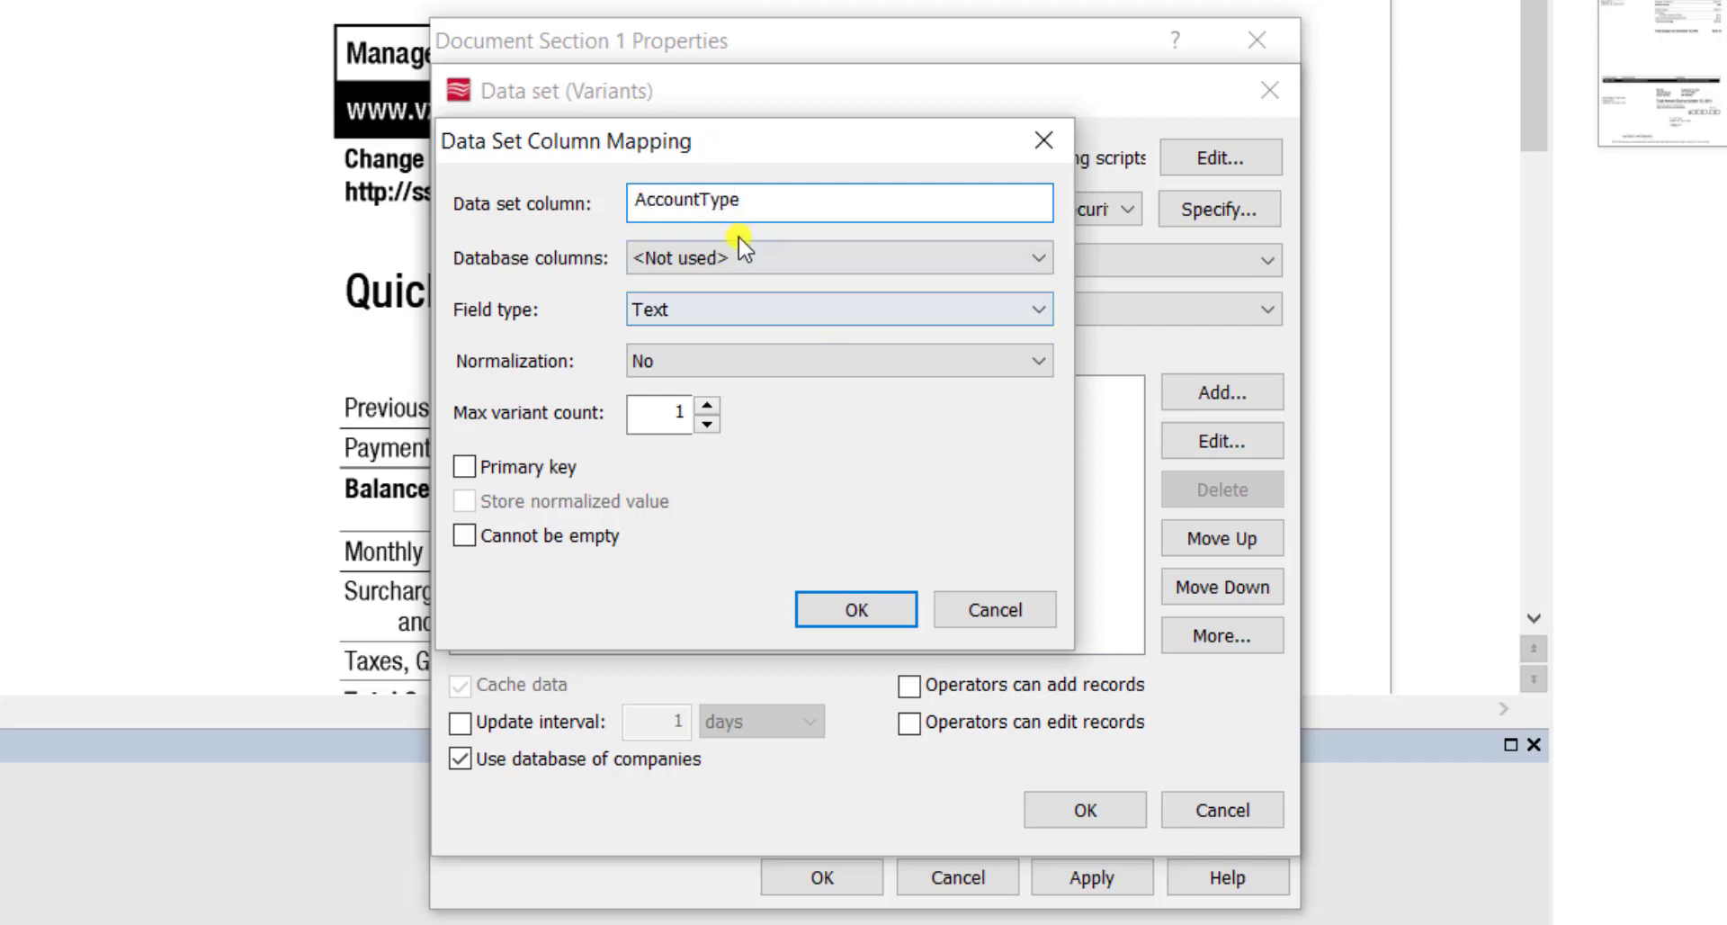
click(742, 259)
click(771, 360)
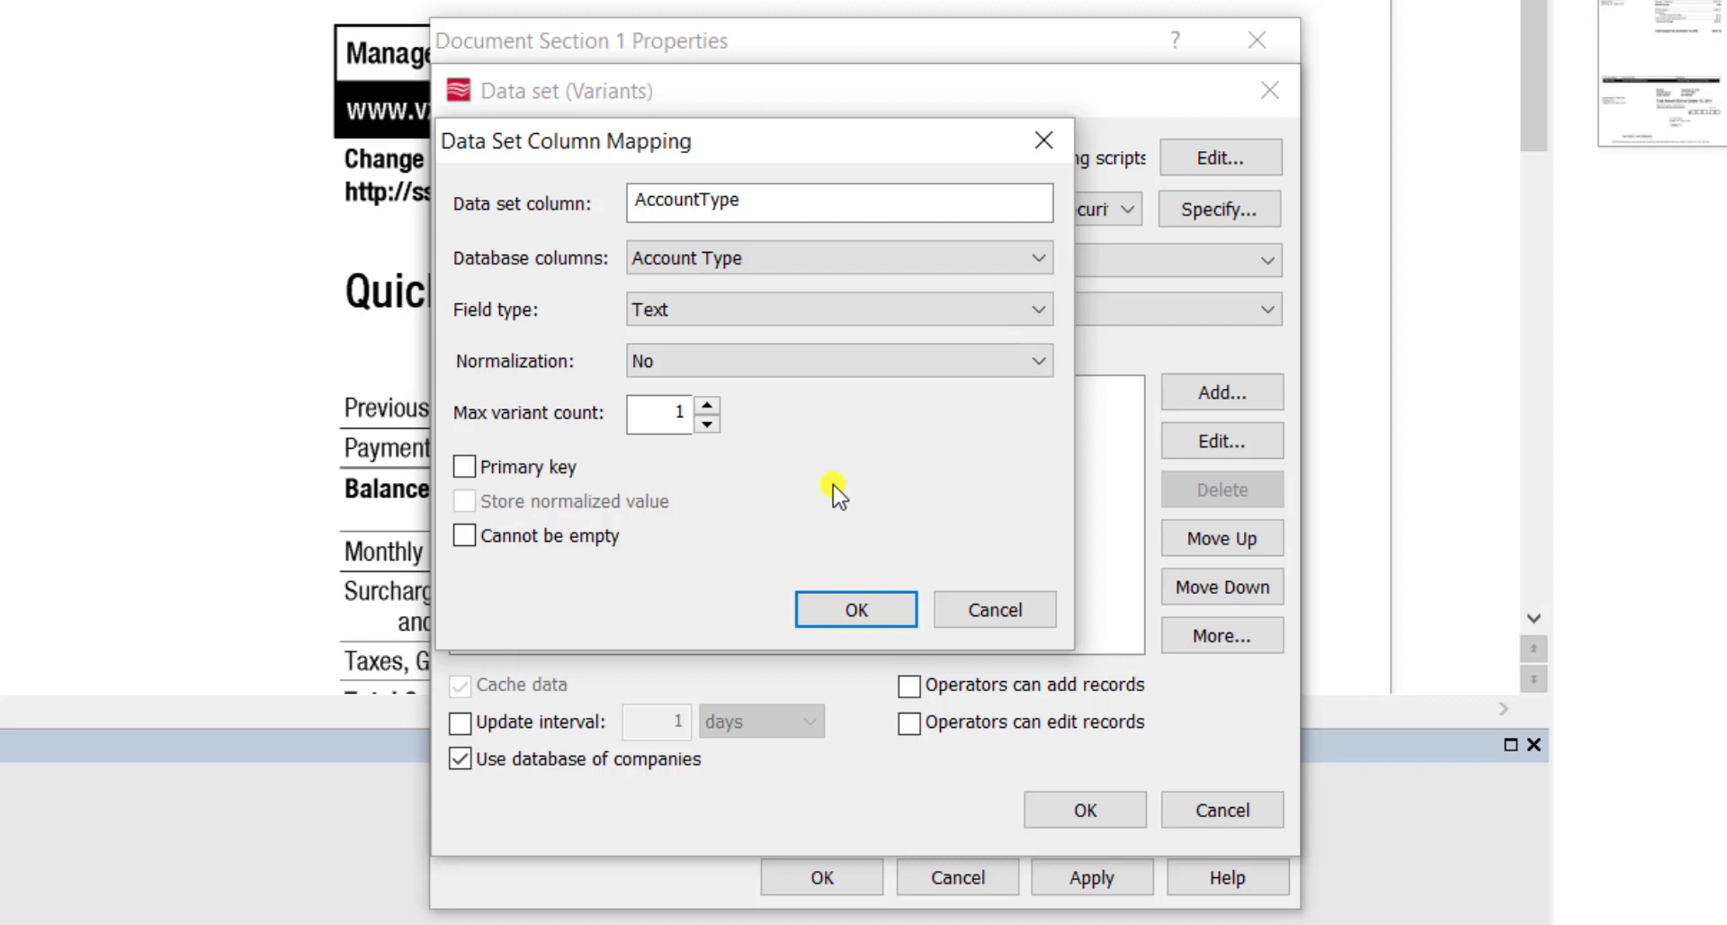
click(855, 607)
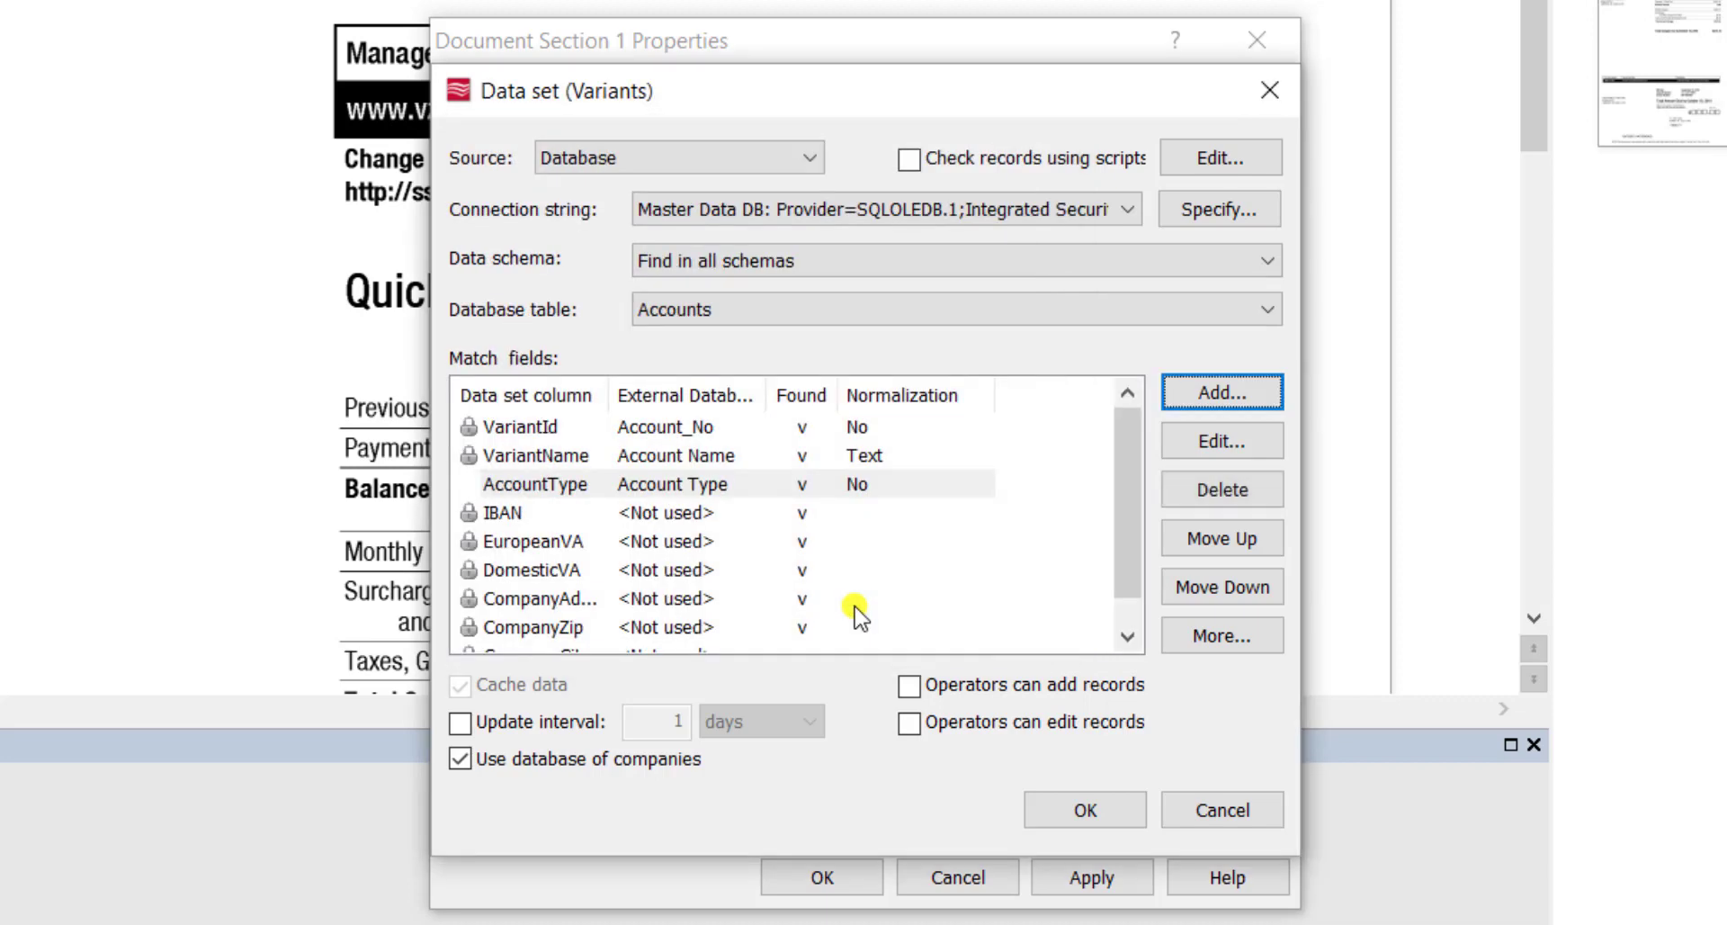
- Allow operators to add and edit records, save, and update Variants from the database
click(979, 699)
click(994, 725)
click(1087, 808)
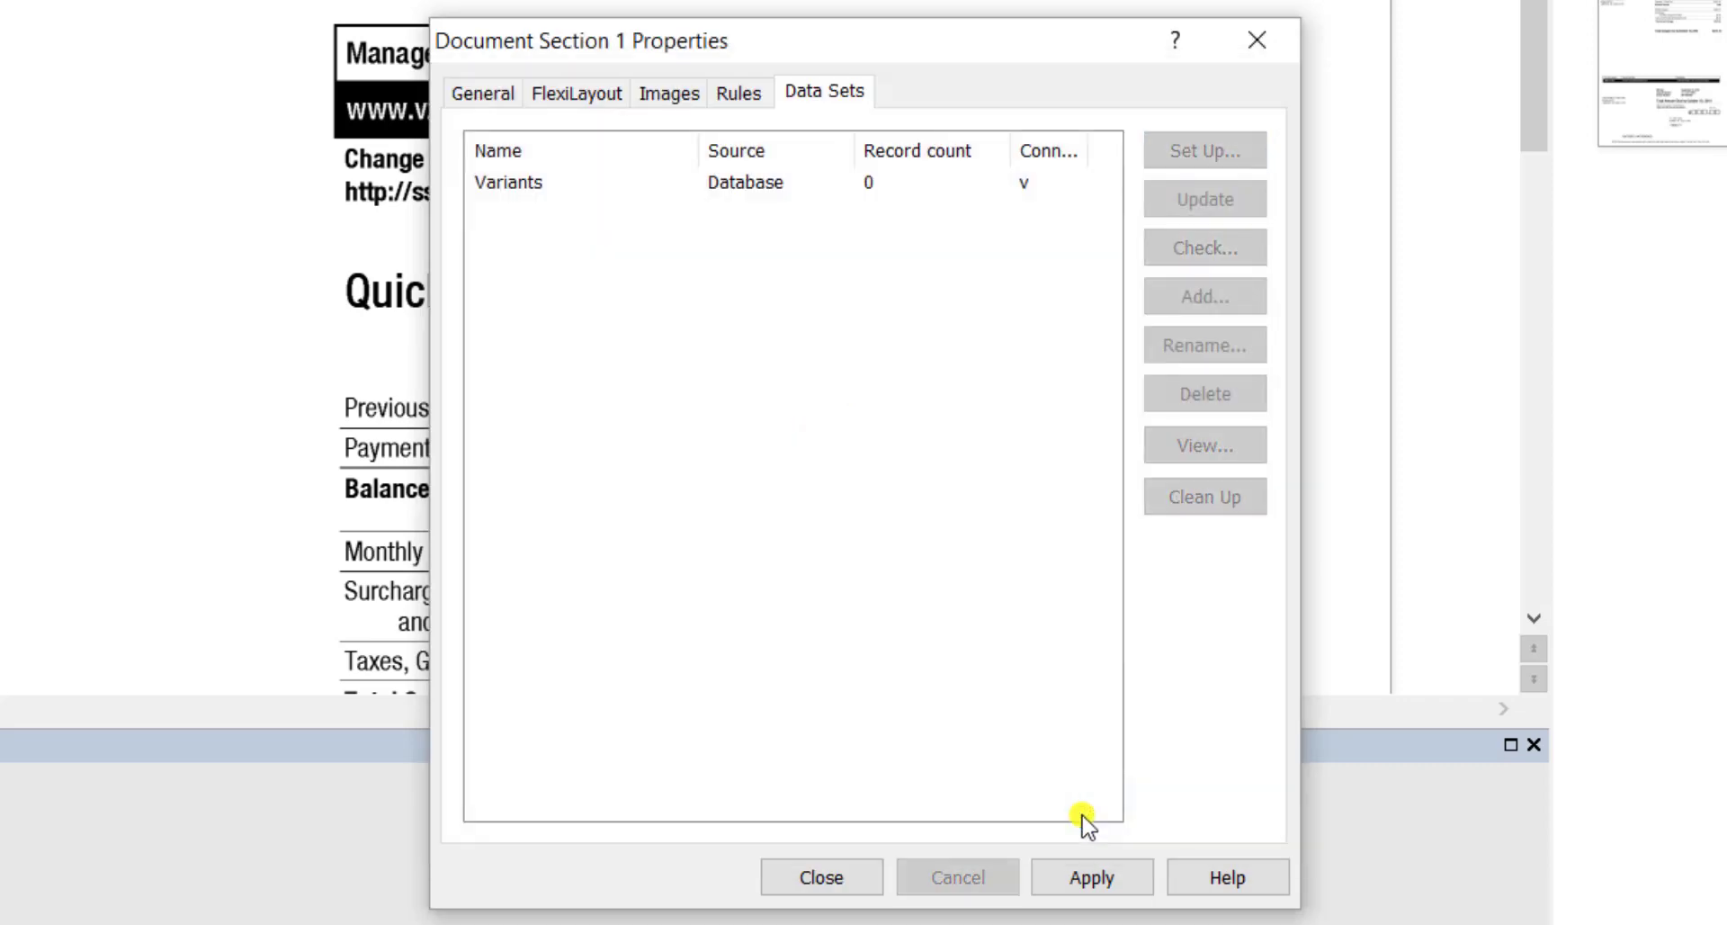
click(797, 197)
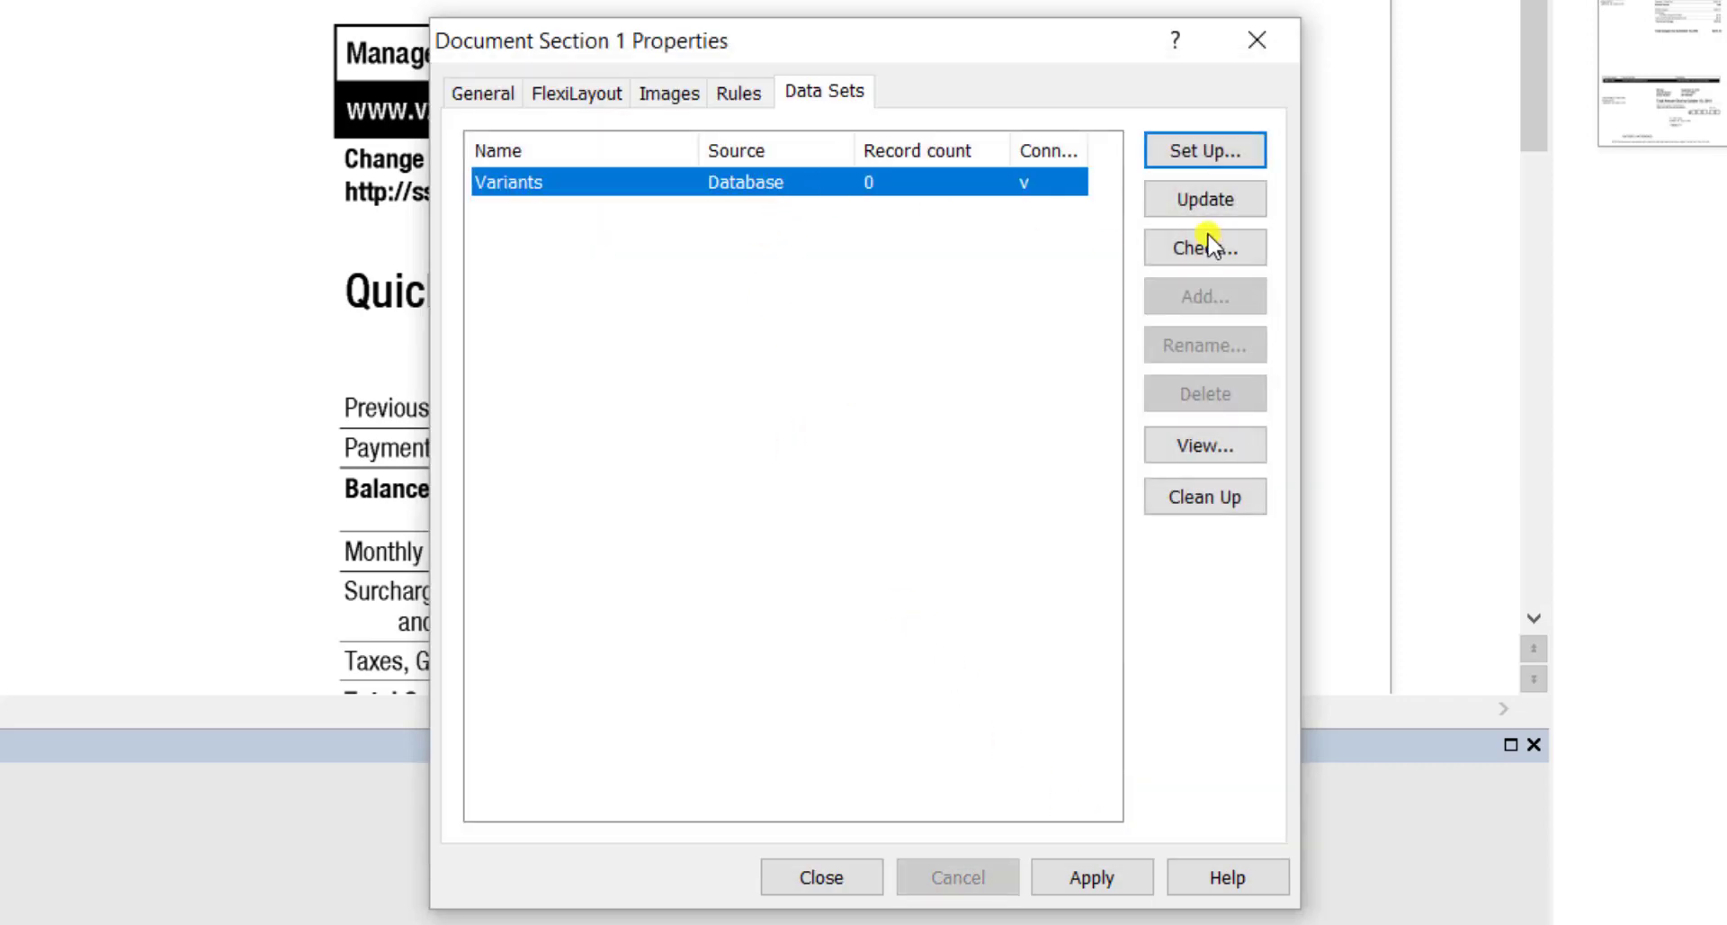
click(1225, 212)
click(1108, 531)
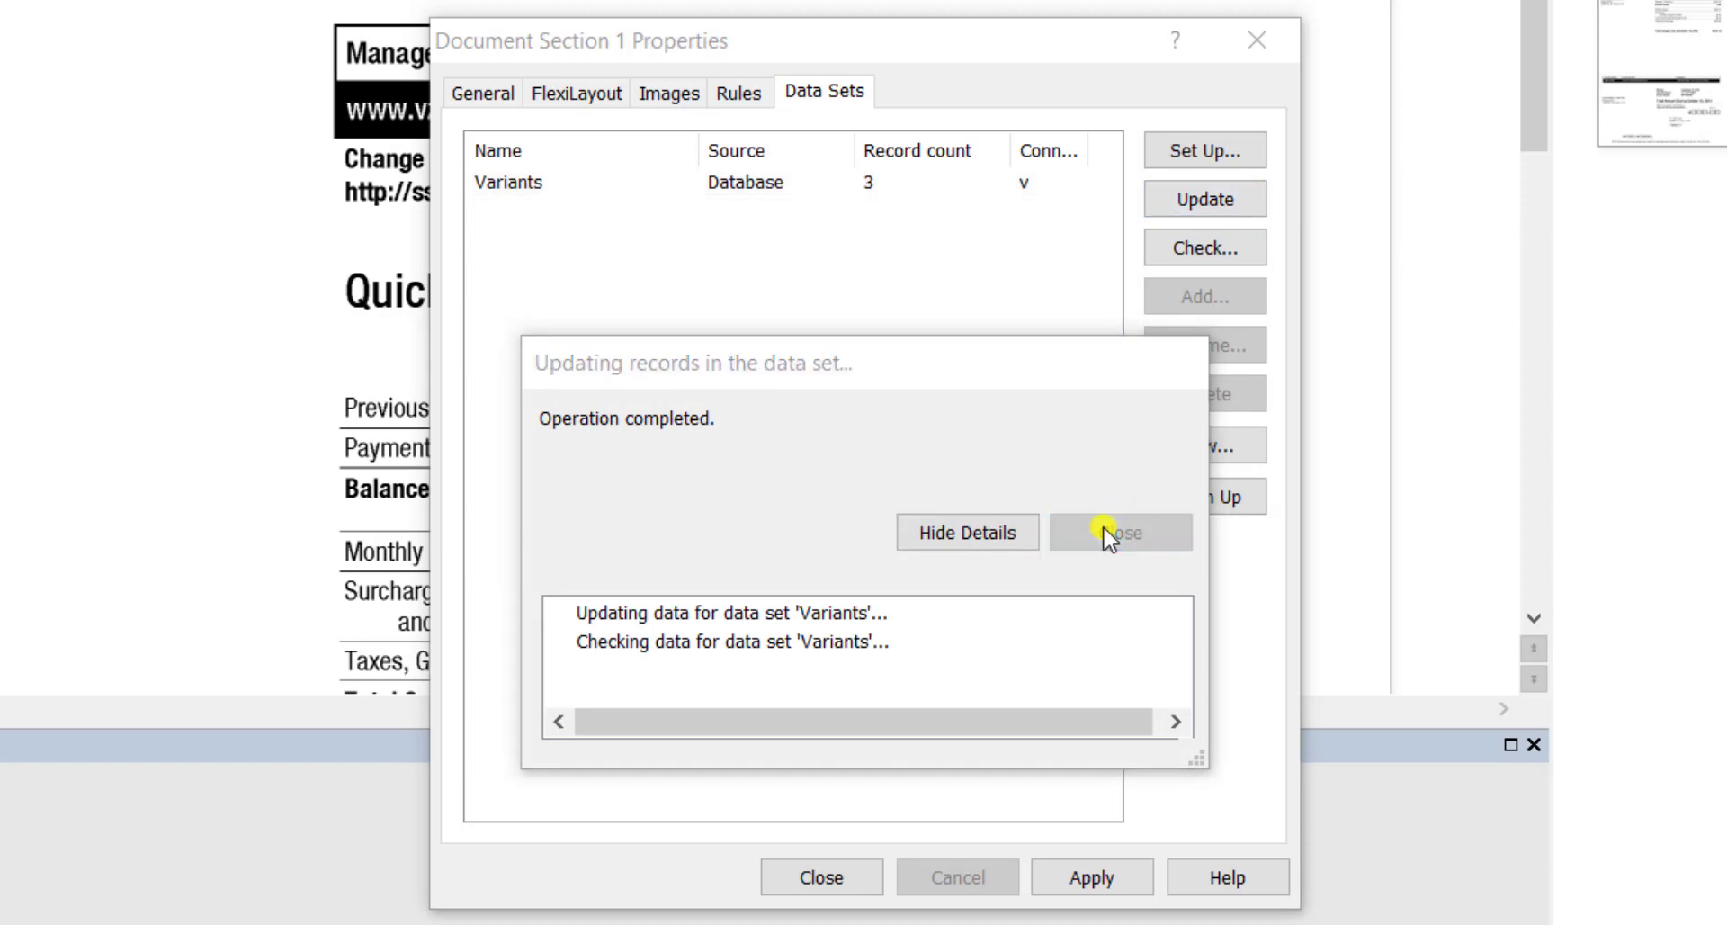
- Preview the three Variants records with widened VariantId and VariantName columns, then close
click(949, 185)
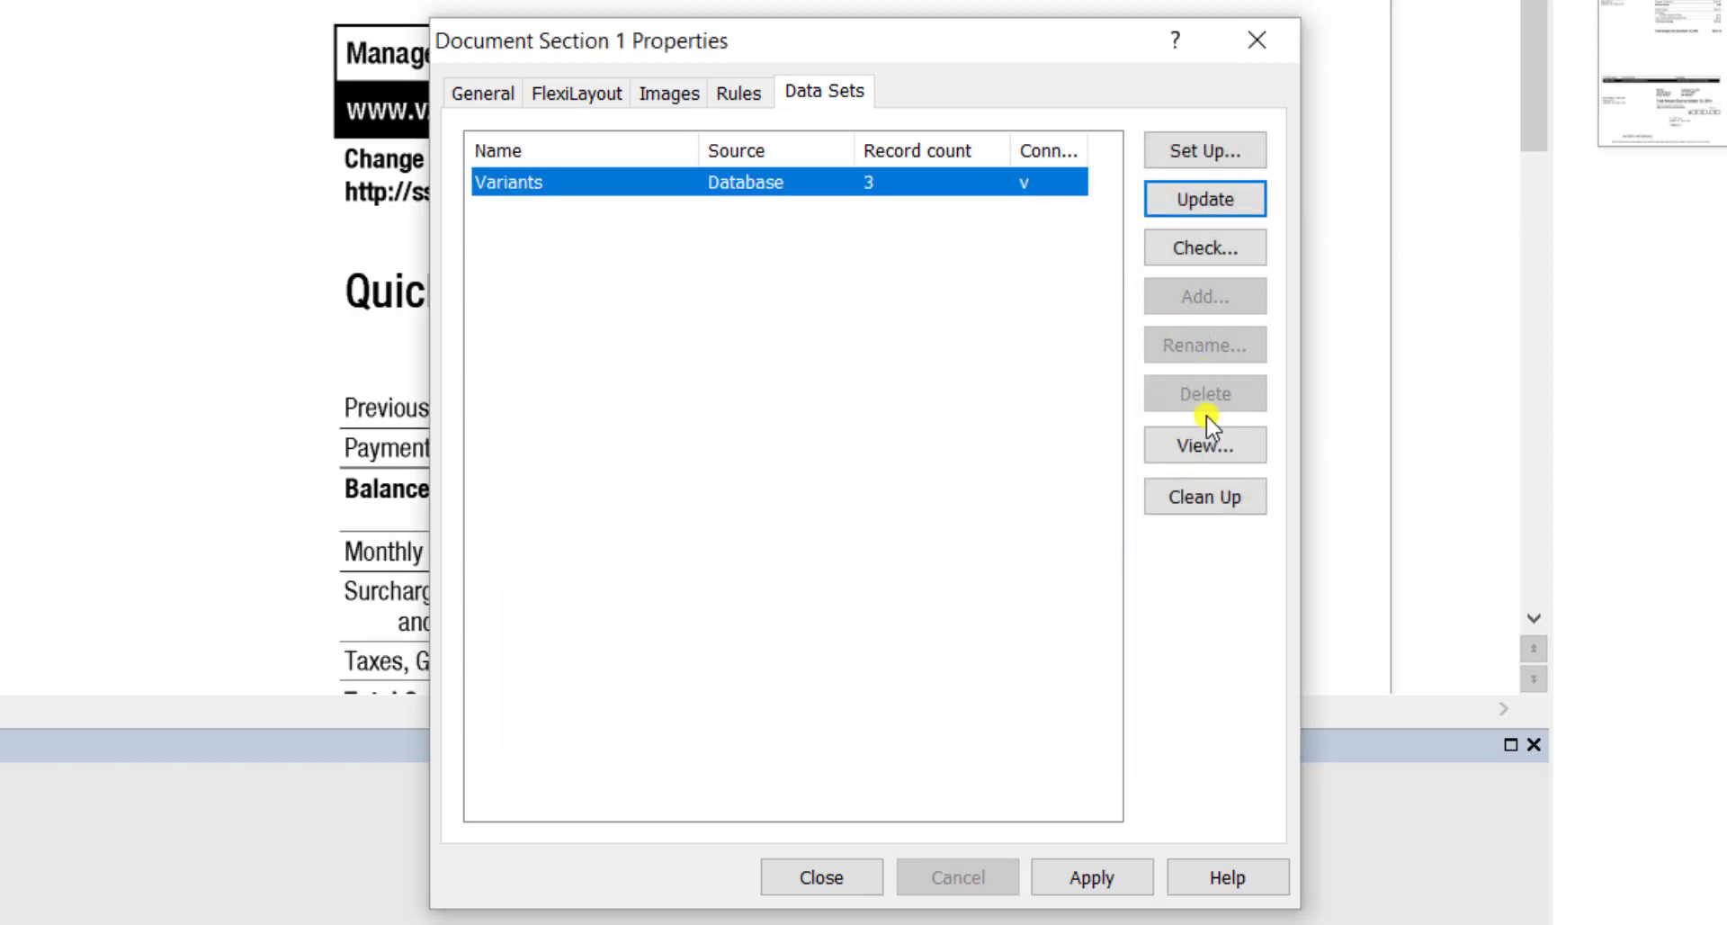
click(1206, 443)
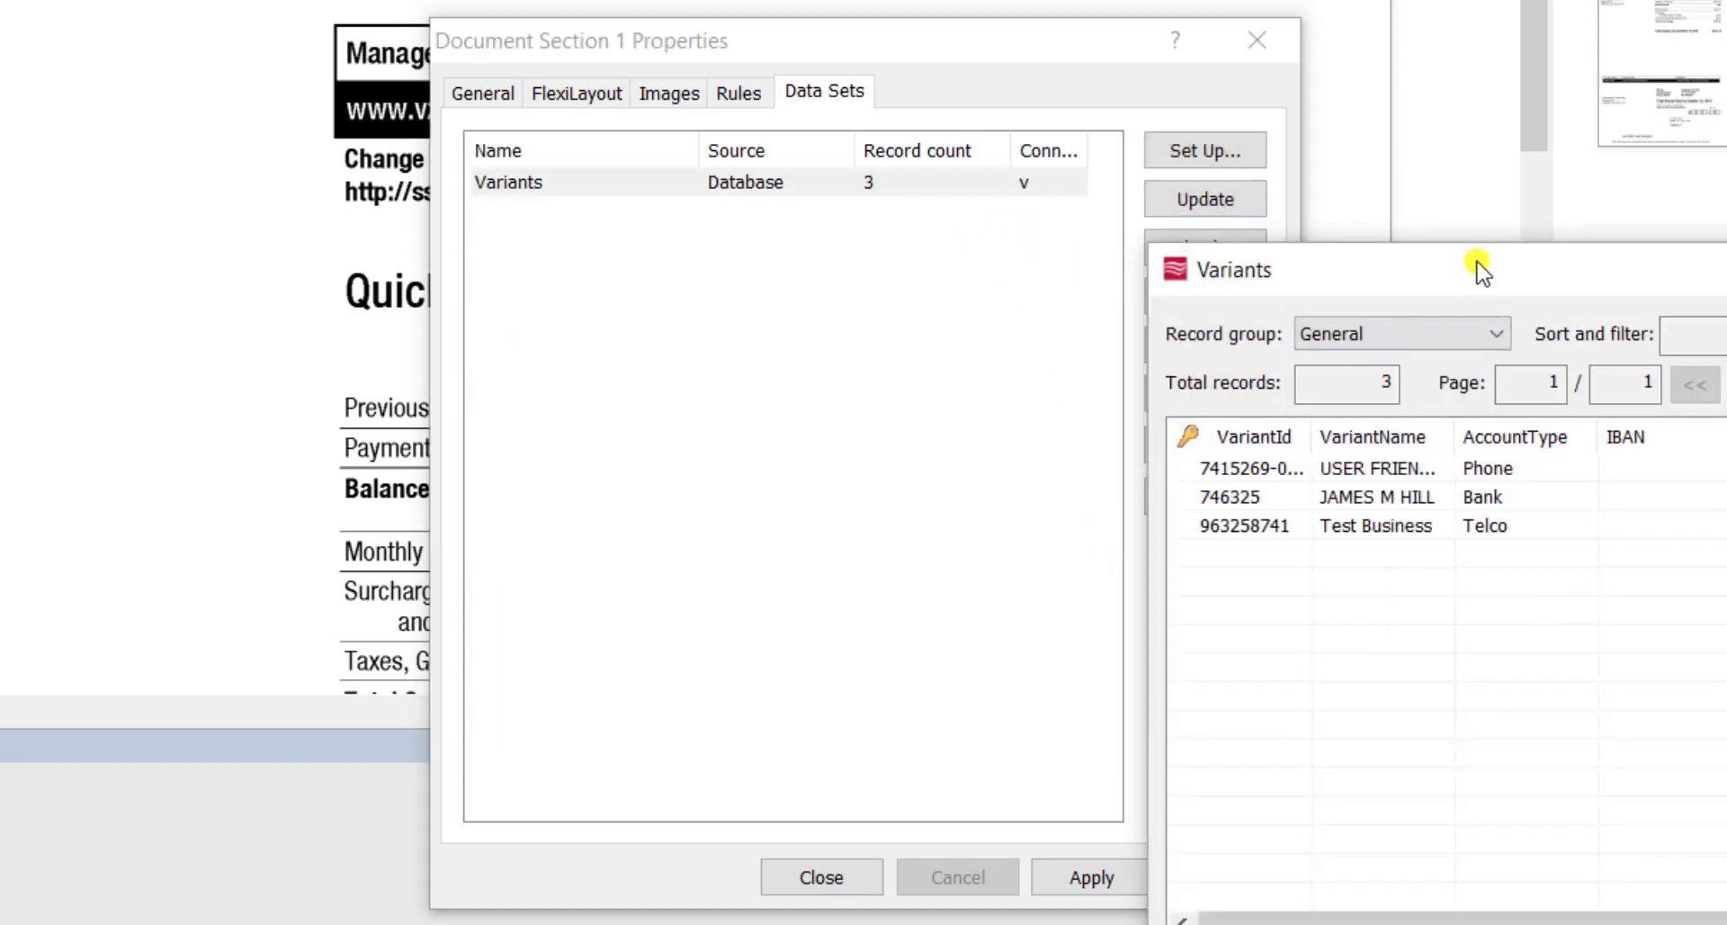
drag(1482, 270, 850, 372)
drag(693, 542, 730, 542)
drag(878, 539, 968, 543)
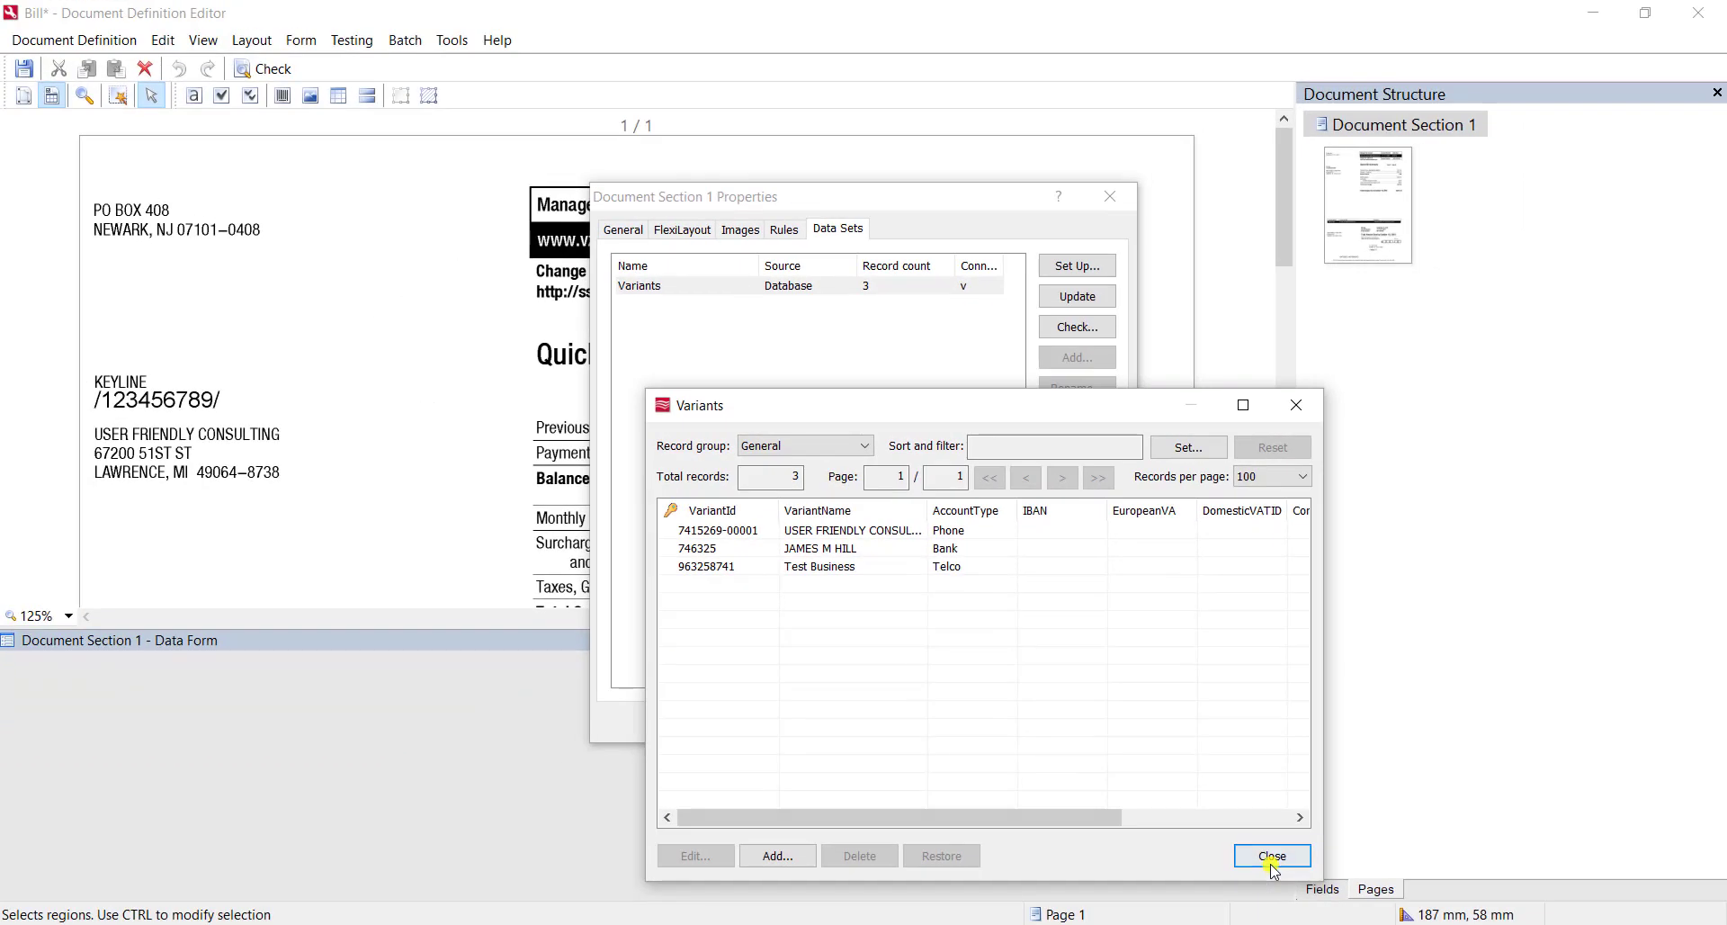
click(1516, 924)
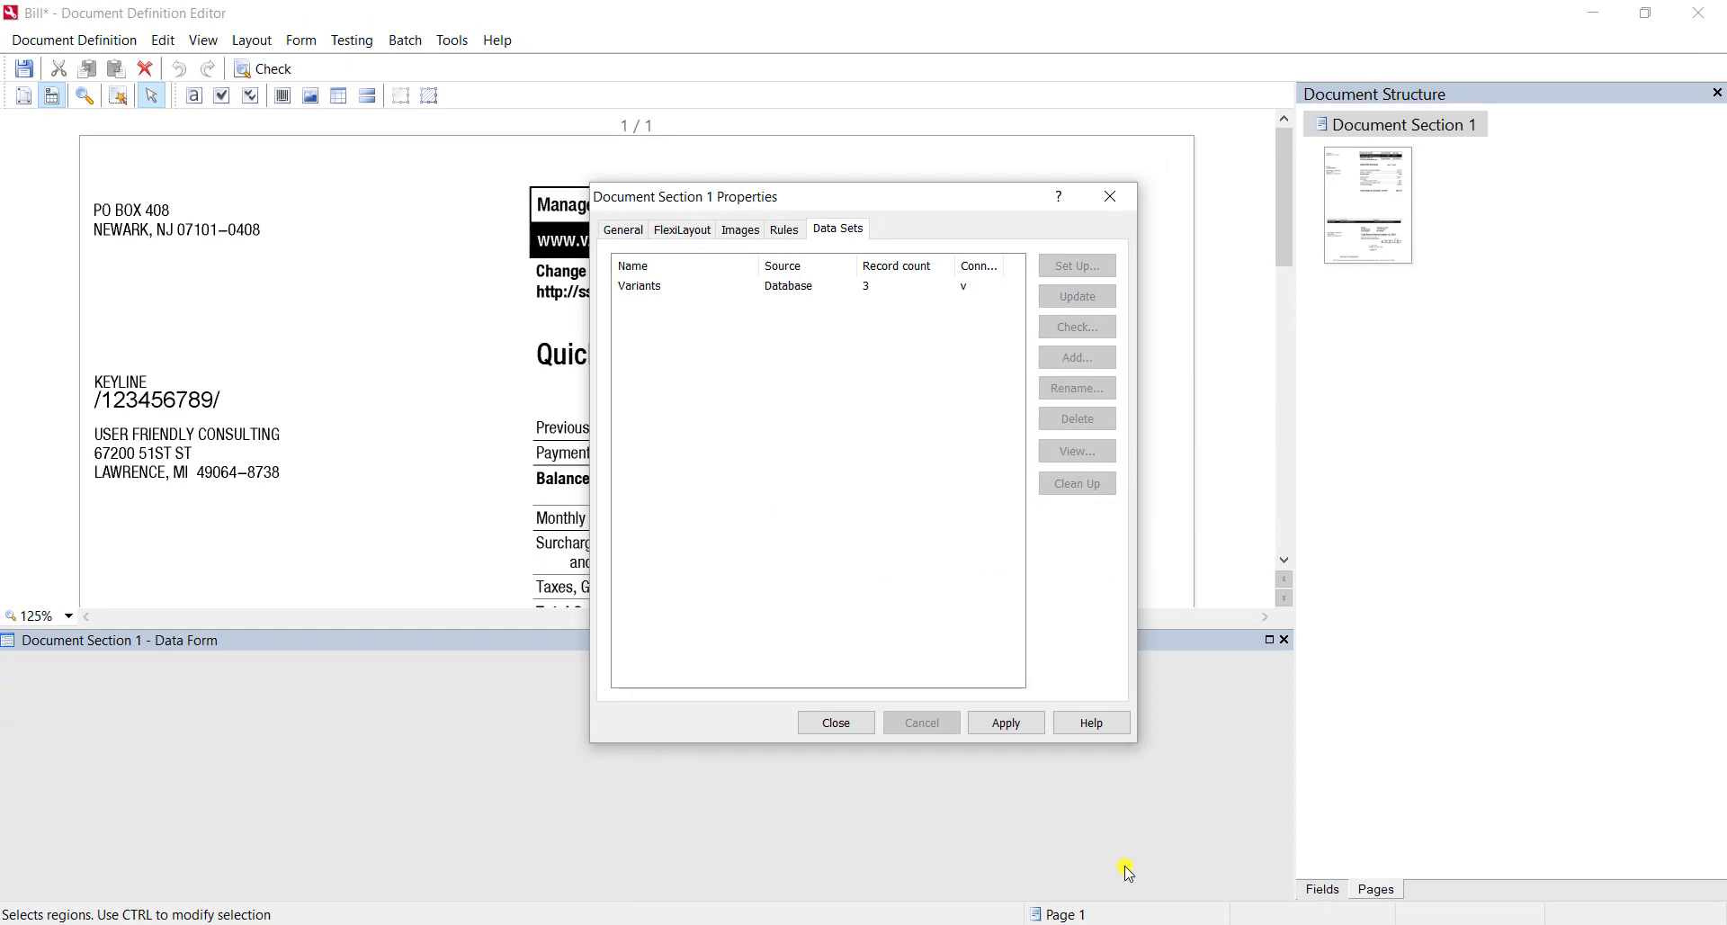
- Close the section properties and create a service field in Bill_Section from the fields tree
click(820, 723)
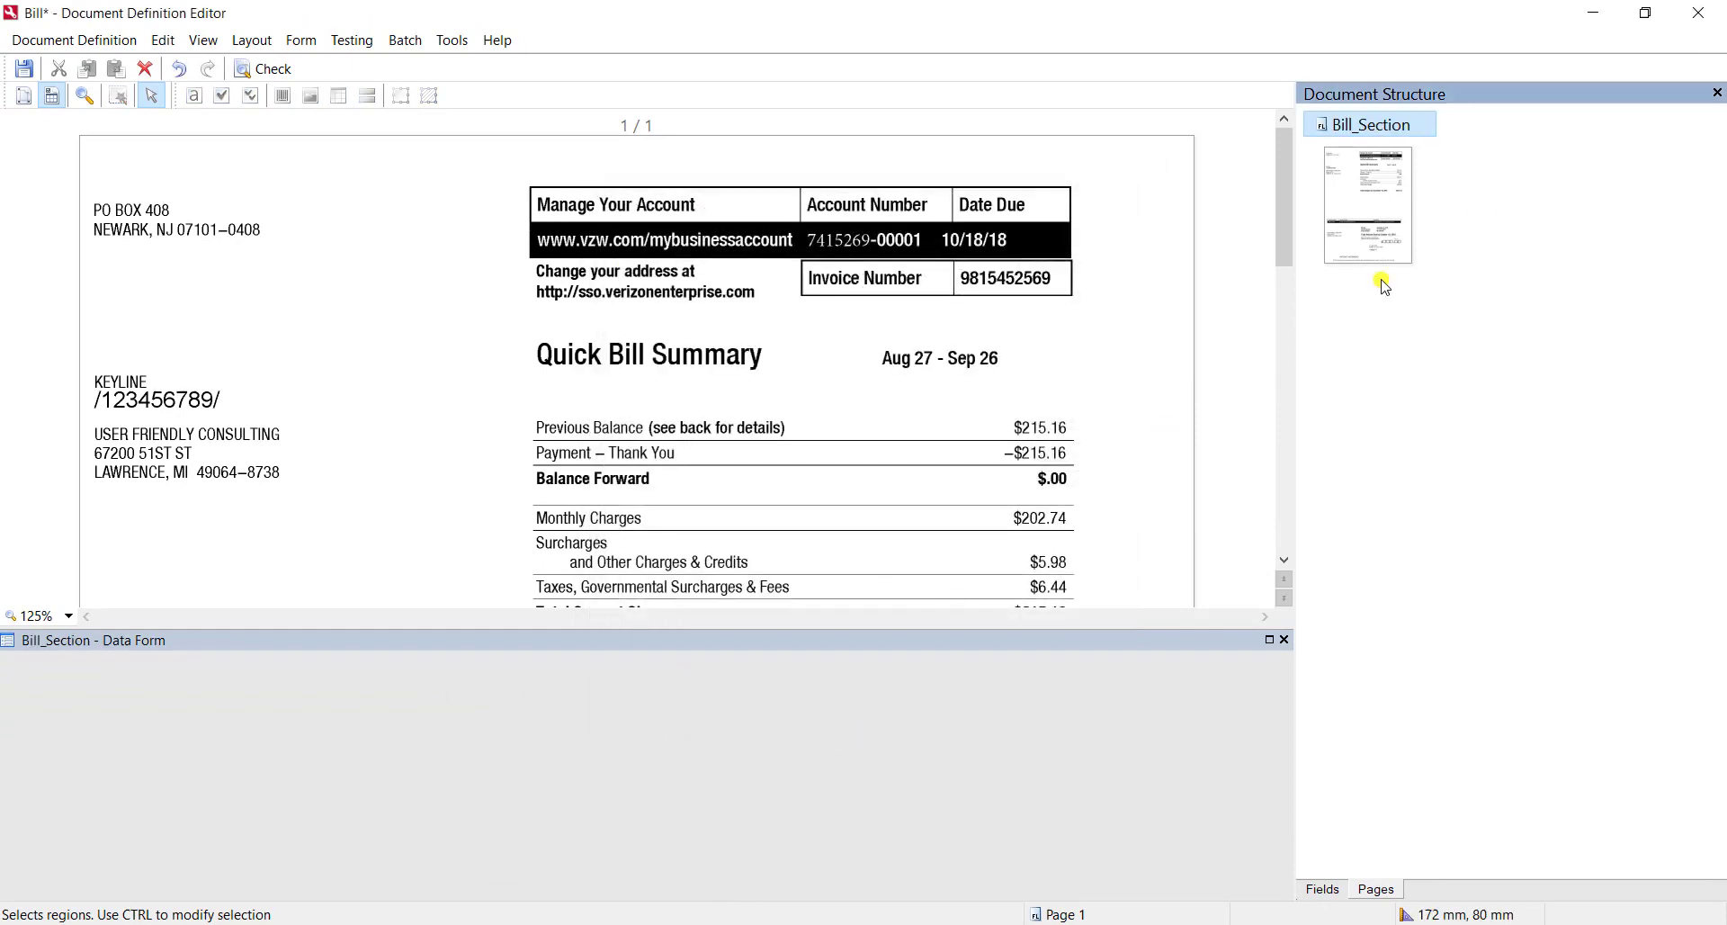
click(1330, 890)
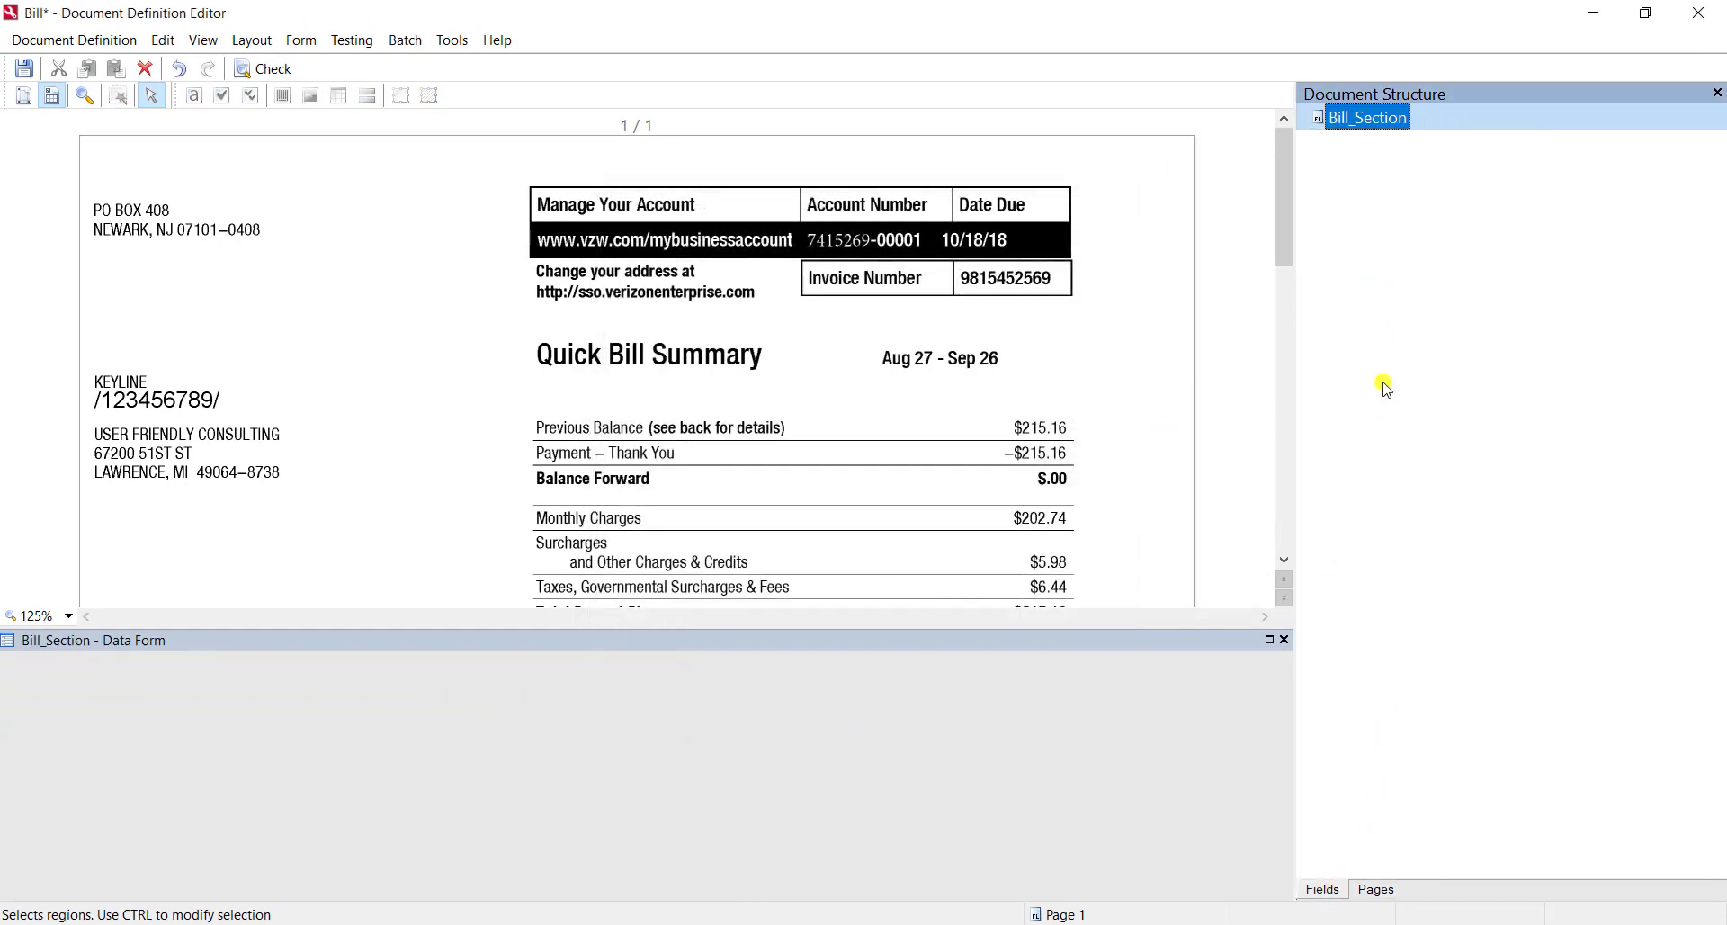
right_click(1388, 126)
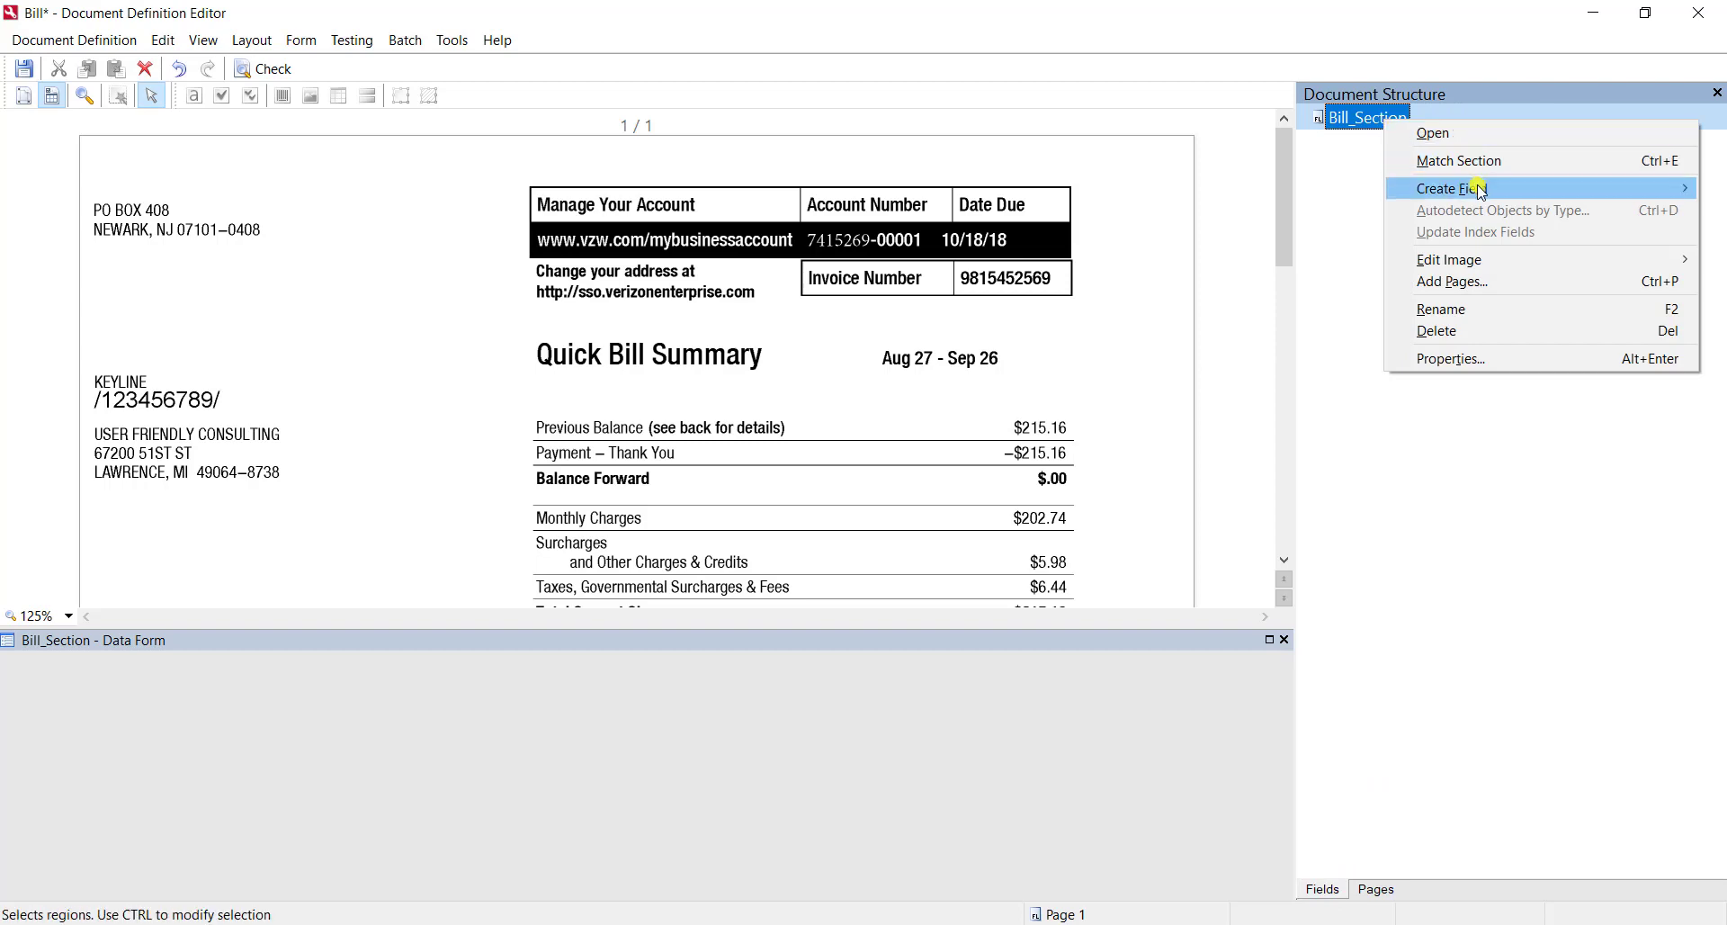
mouse_move(1430, 189)
click(1299, 346)
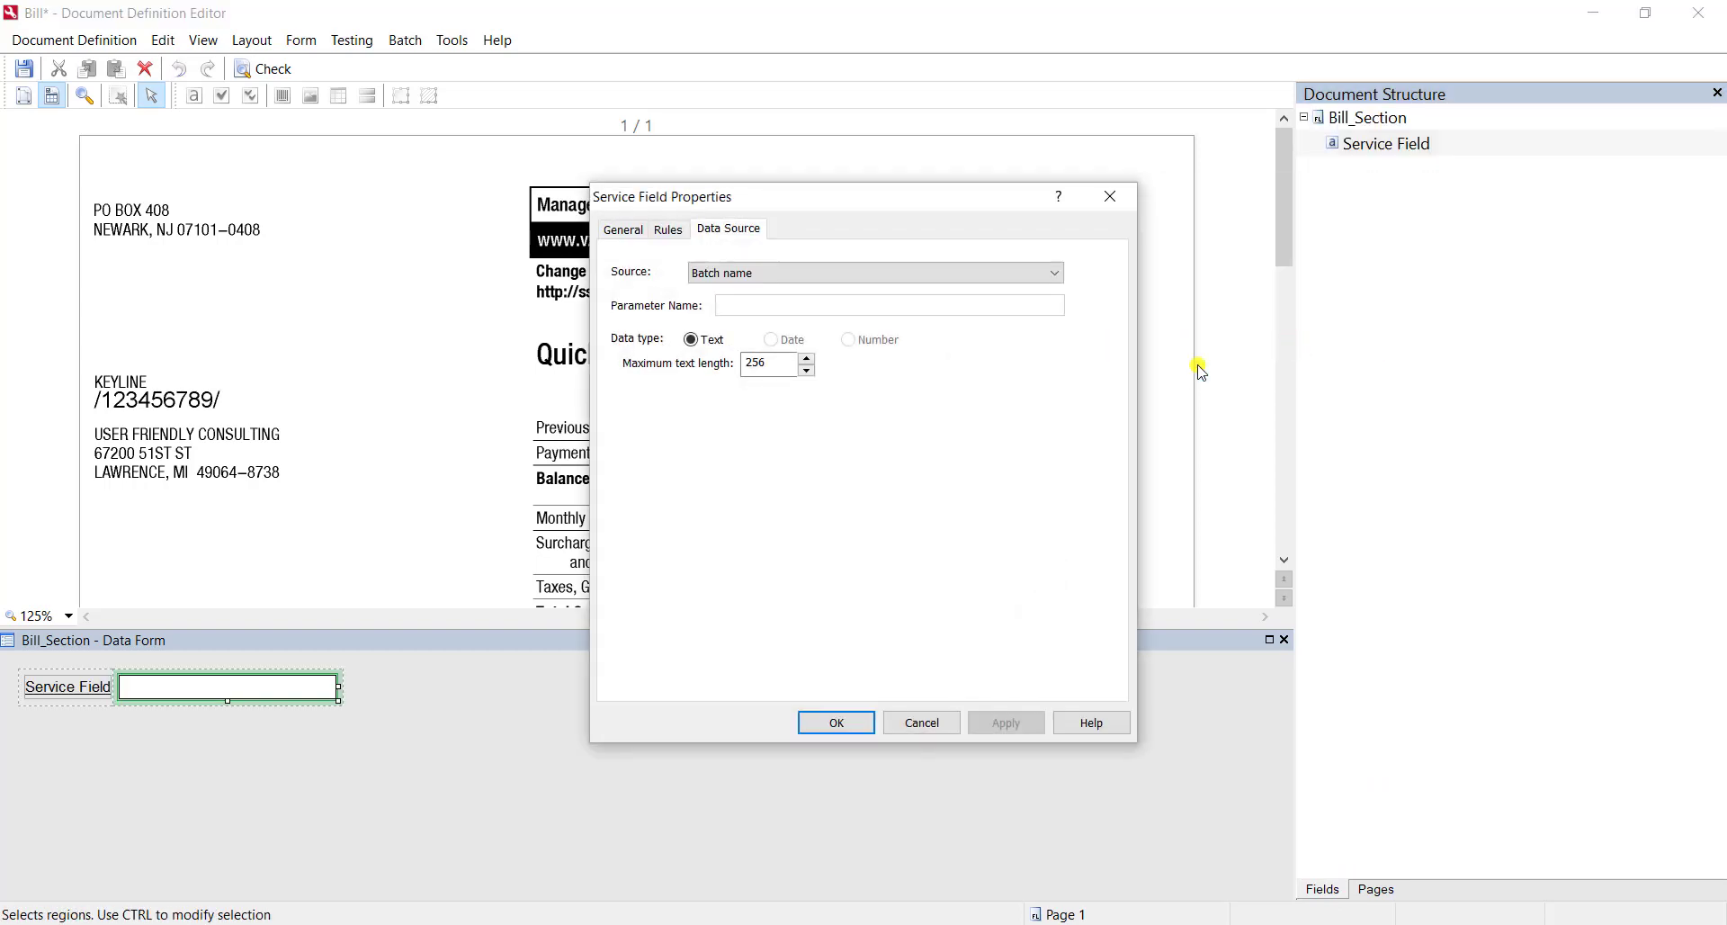
- Name the service field AccountID, sourced from Flexible Section Variant ID
click(627, 238)
text(AccountID)
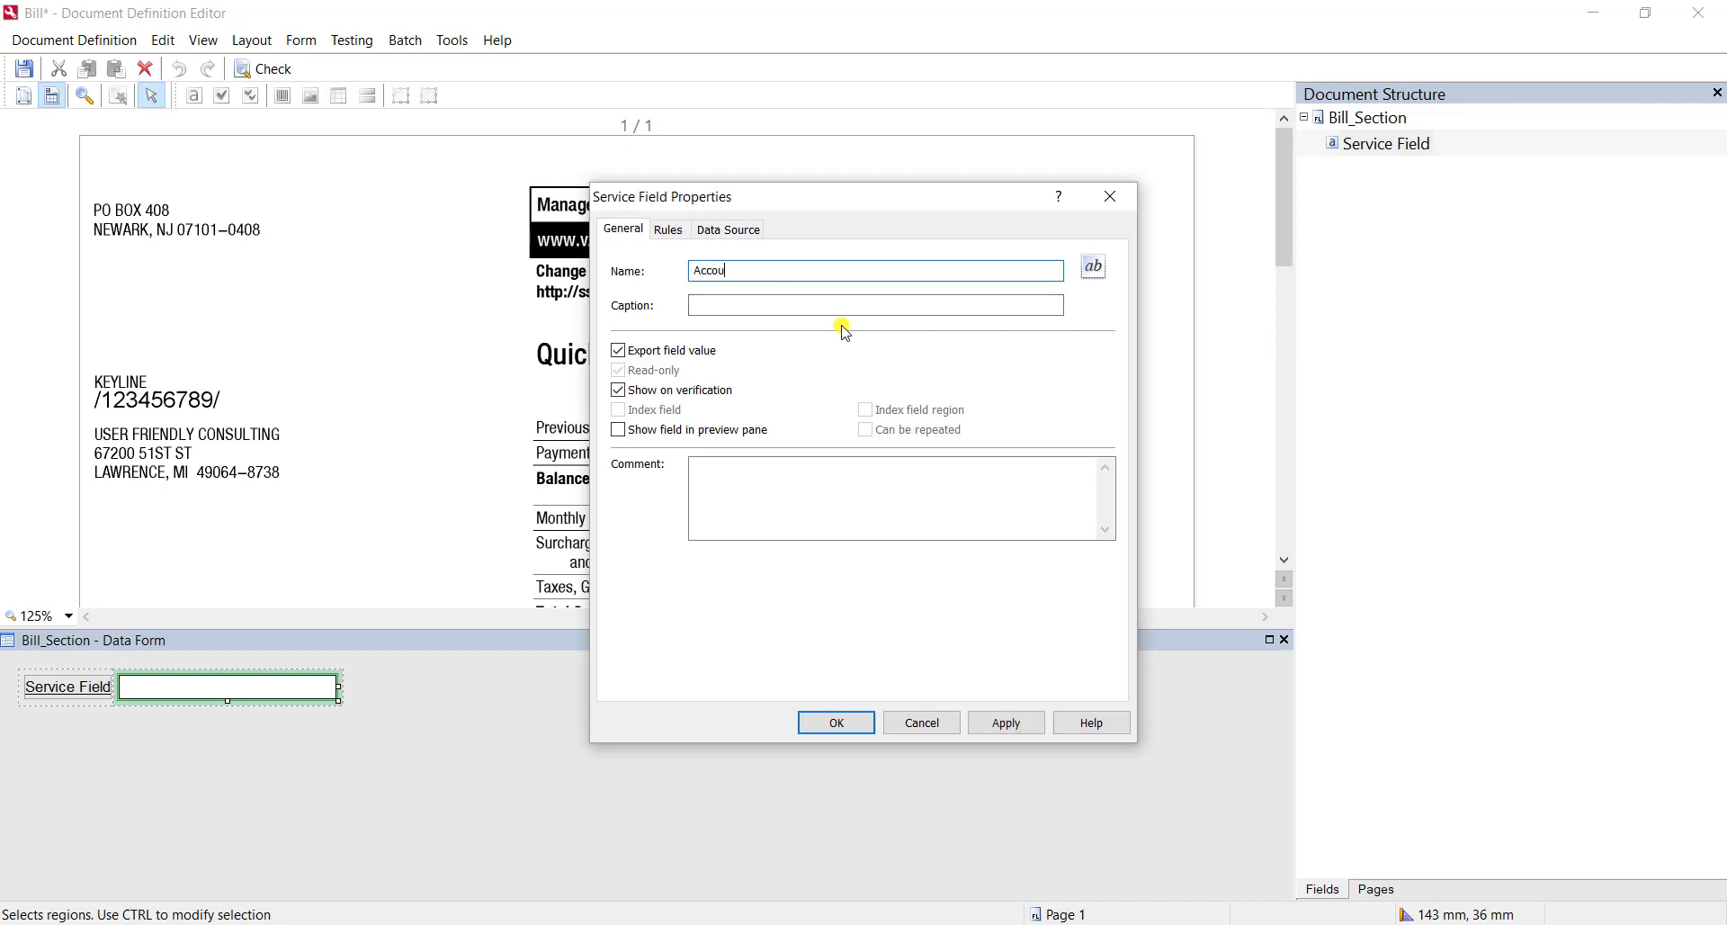
click(734, 229)
click(758, 273)
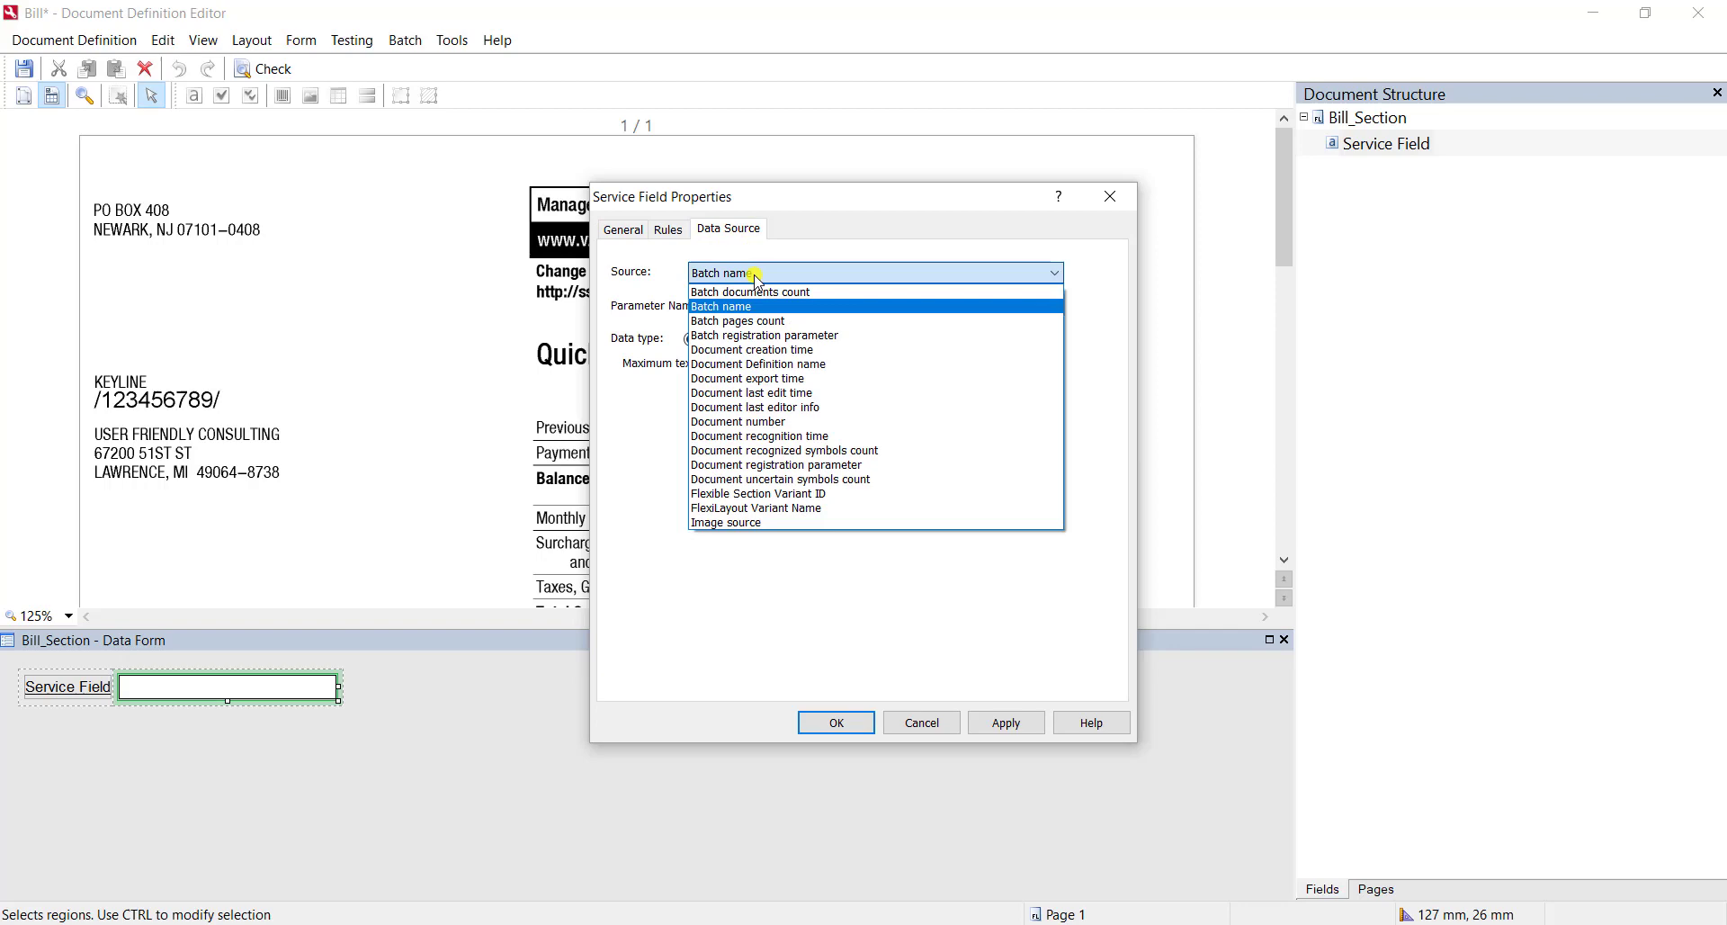
click(781, 497)
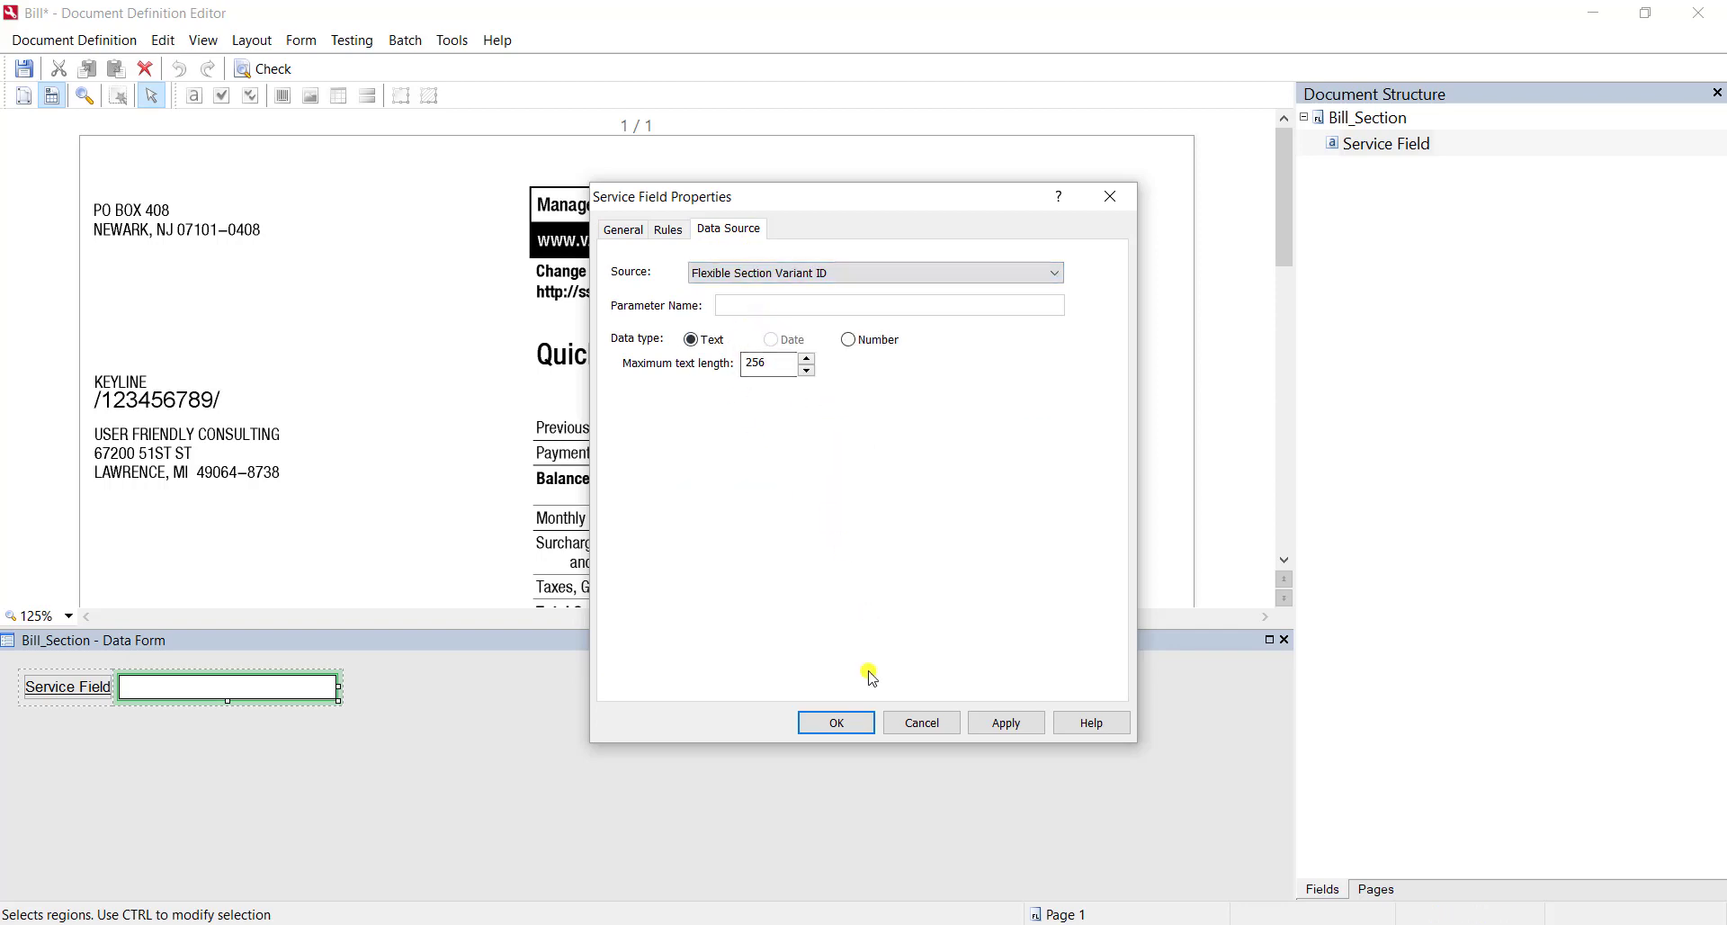
click(846, 723)
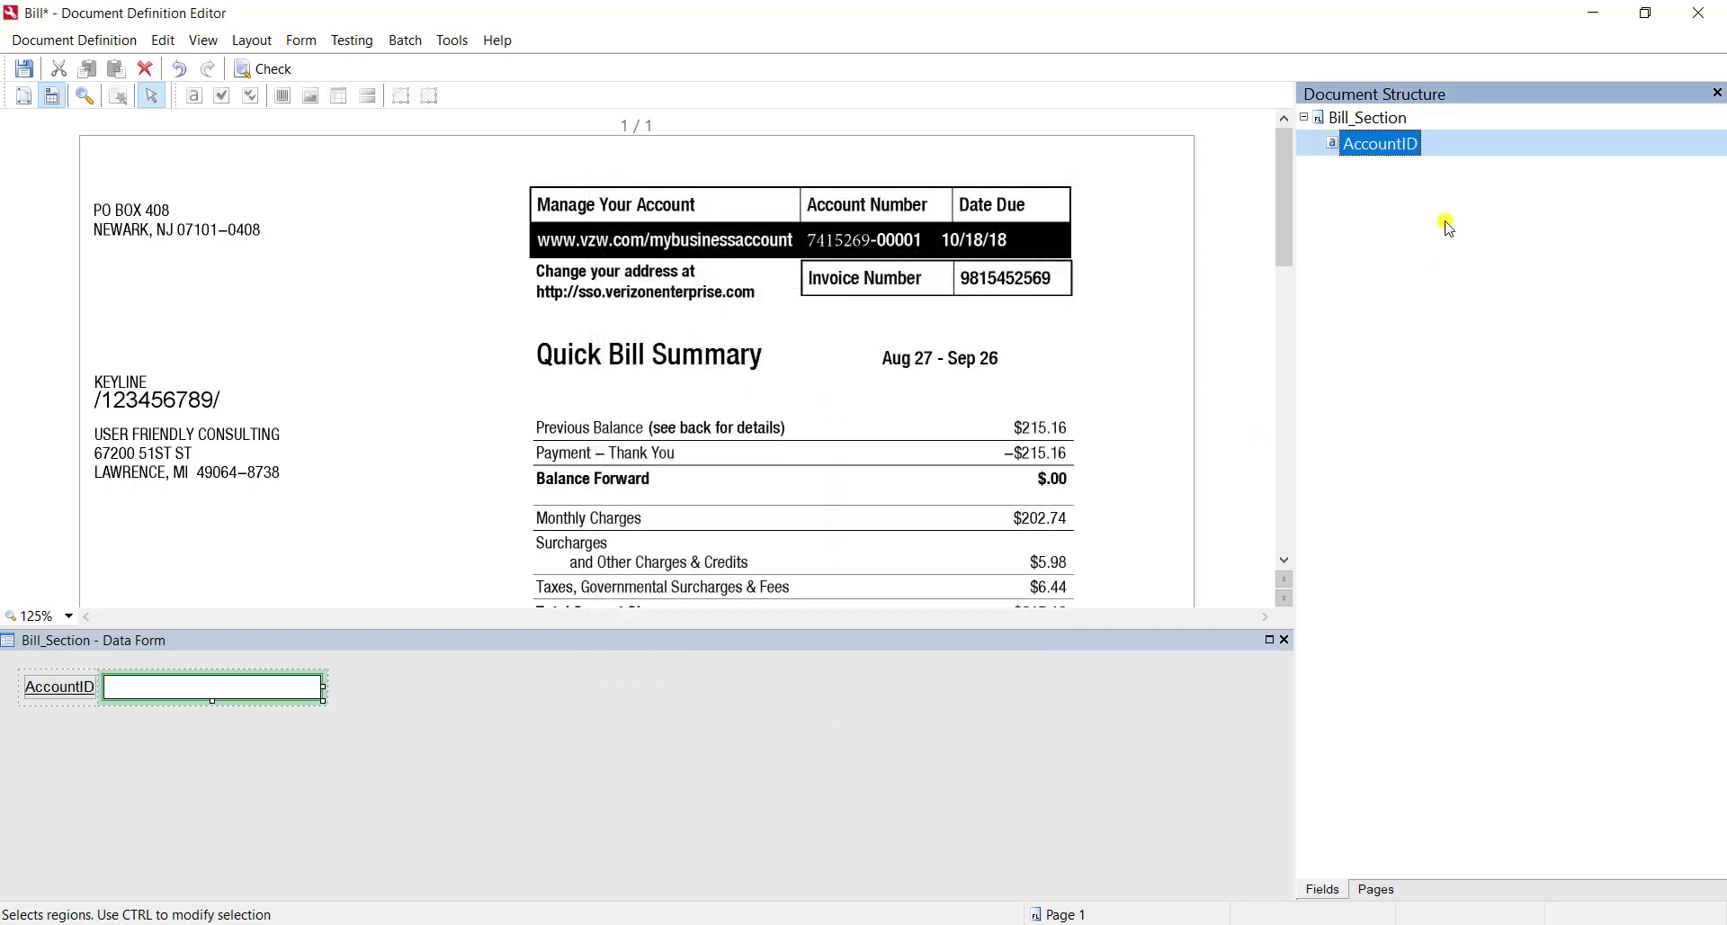
- Create a text field named AccountName in Bill_Section
right_click(1383, 124)
mouse_move(1496, 187)
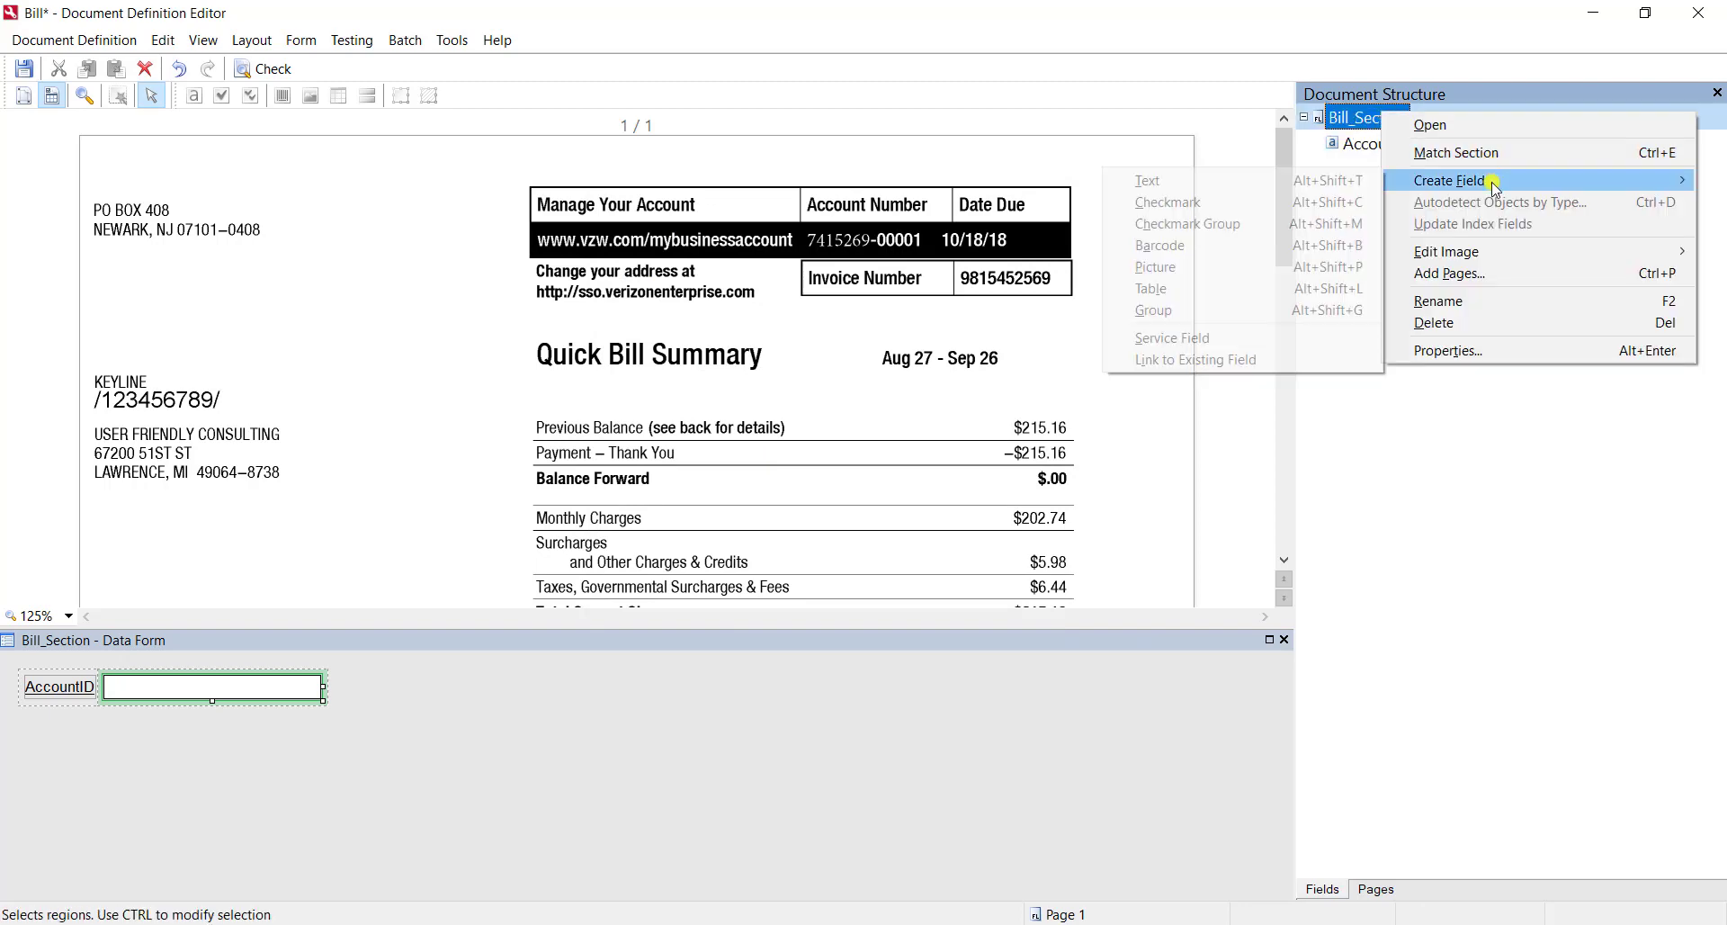
click(1291, 183)
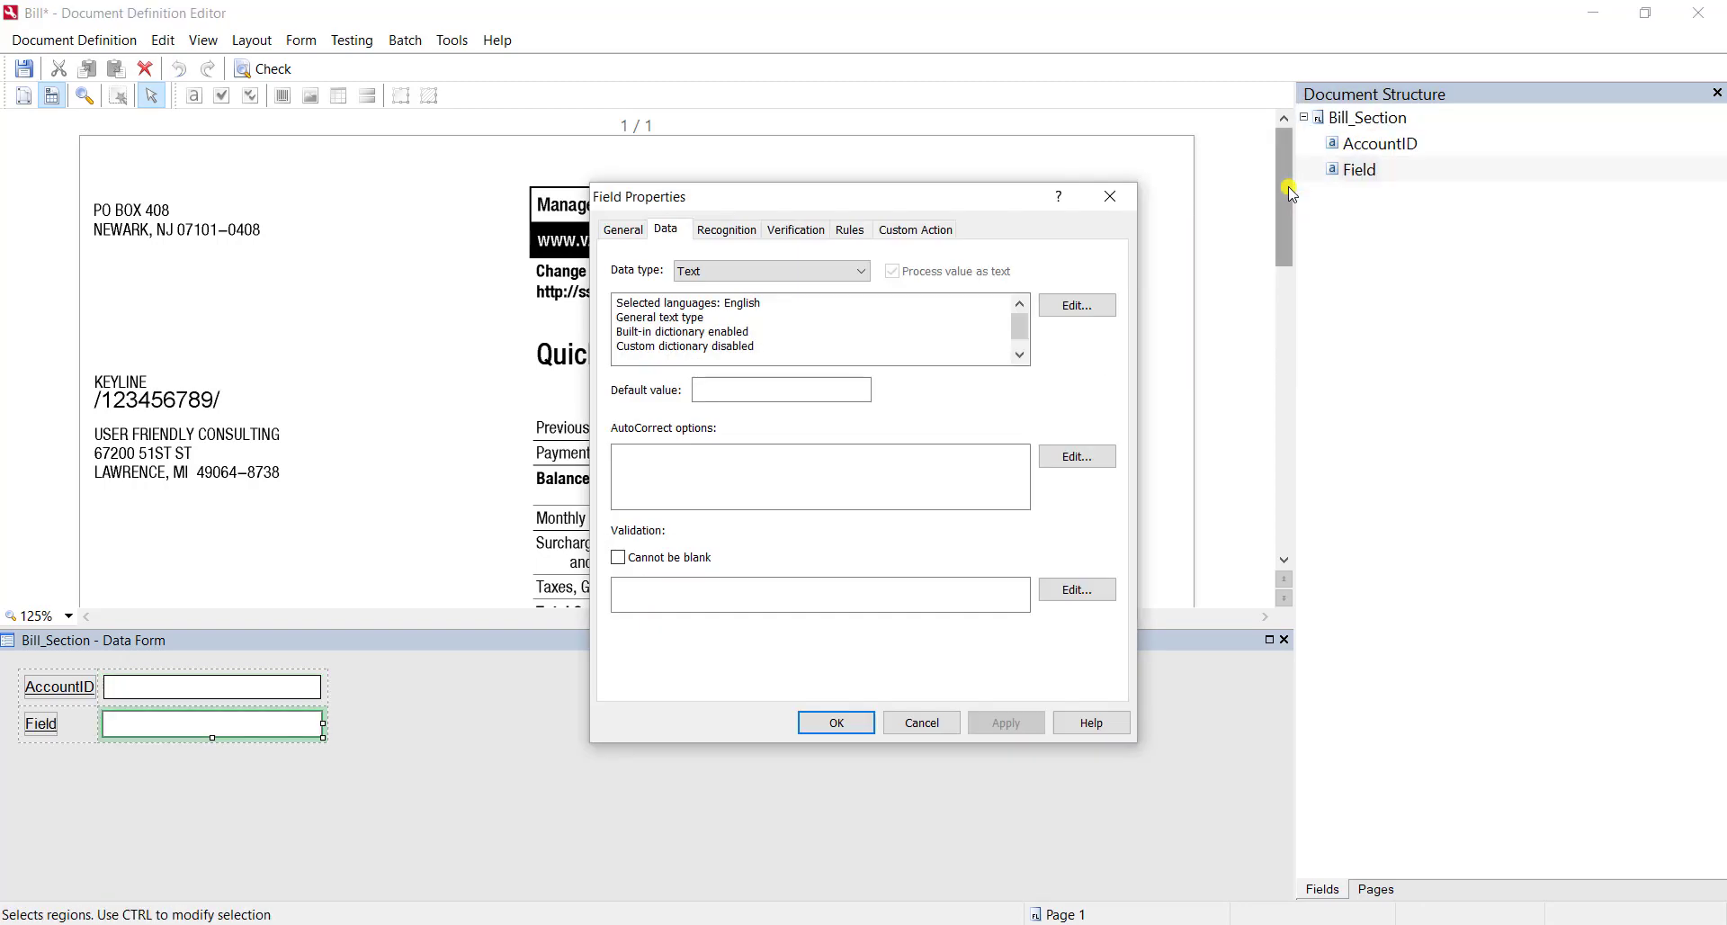
click(625, 232)
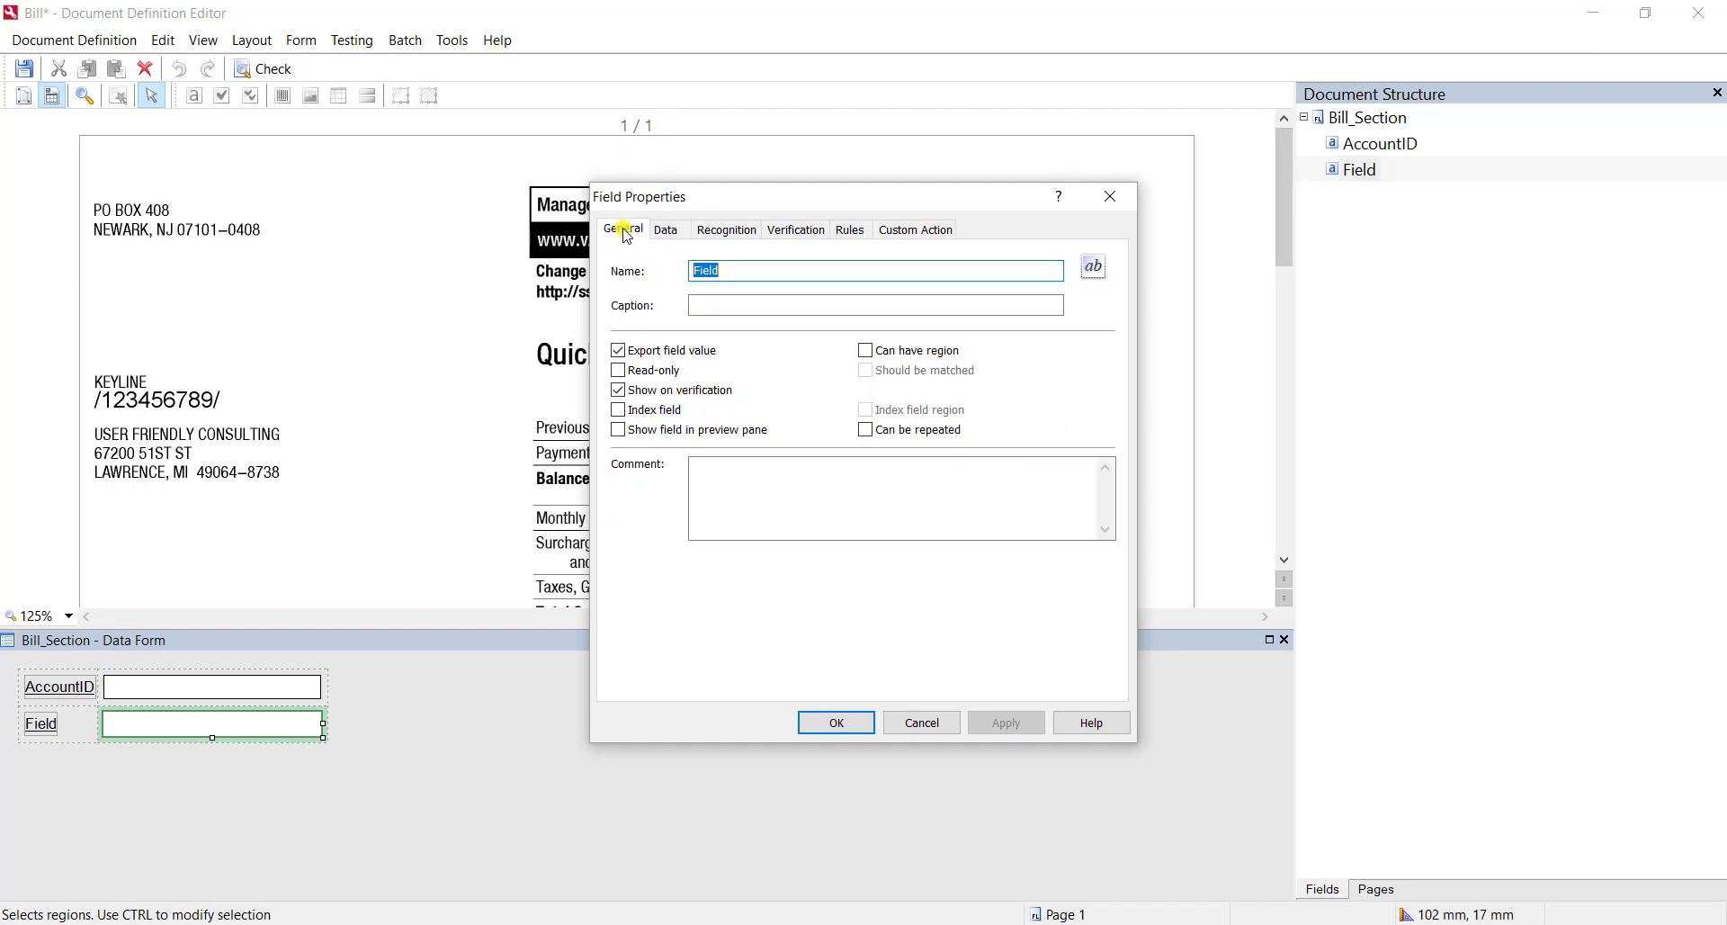
text(Accou)
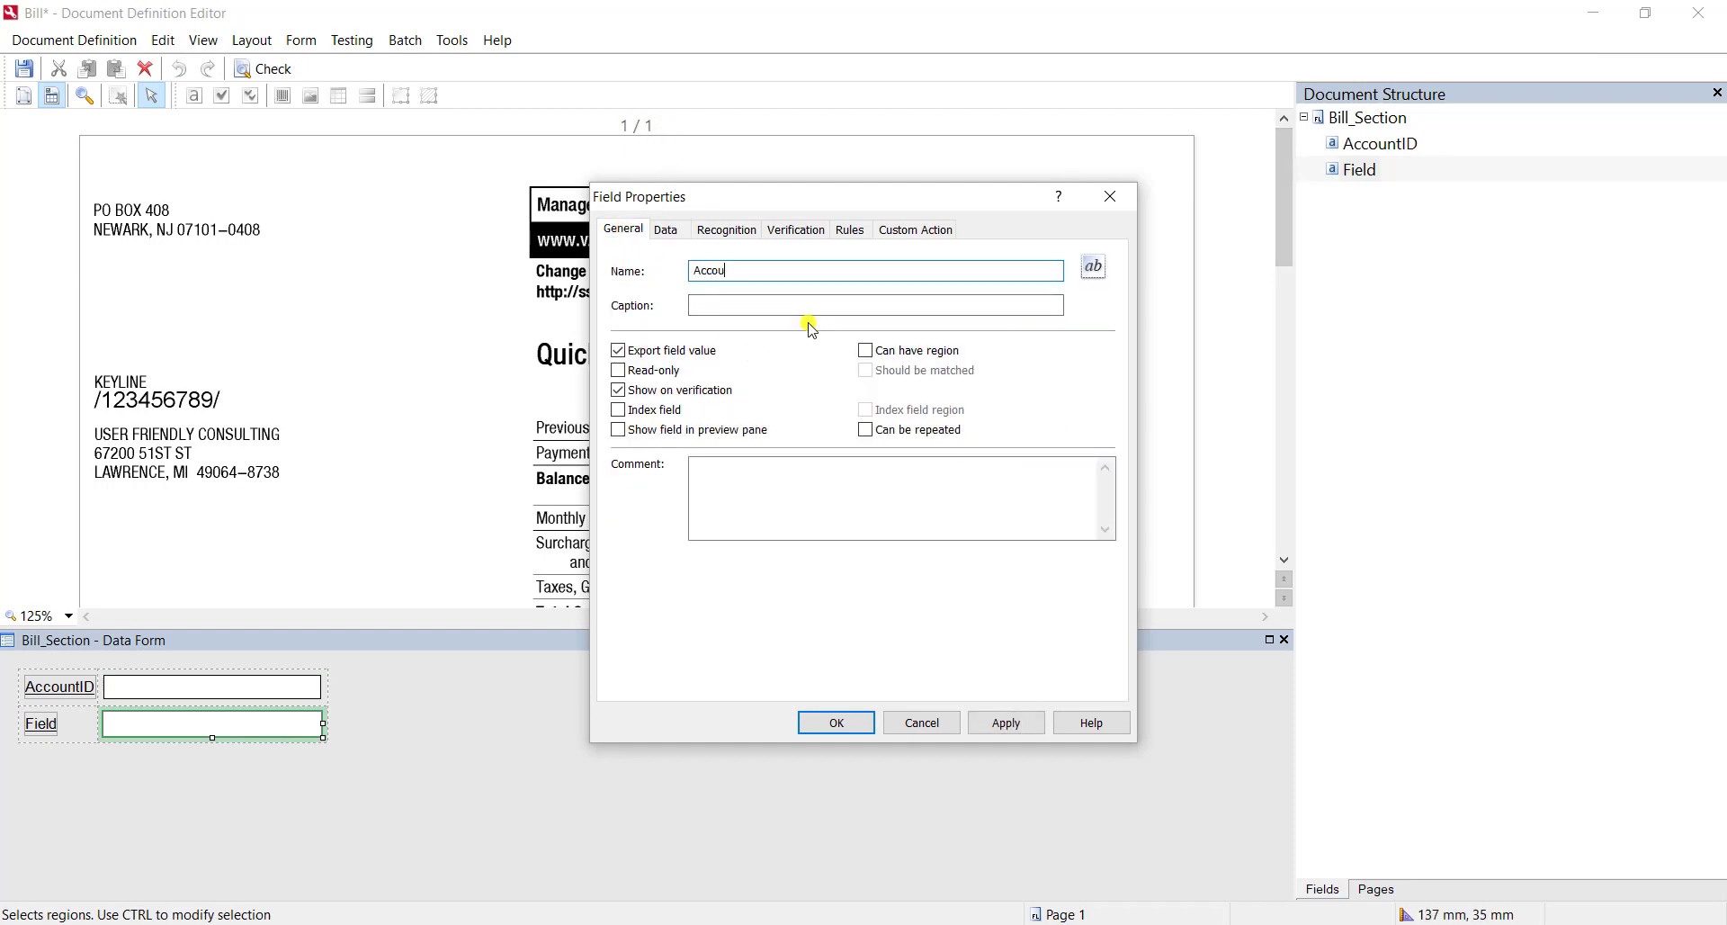
text(ntName)
key(Return)
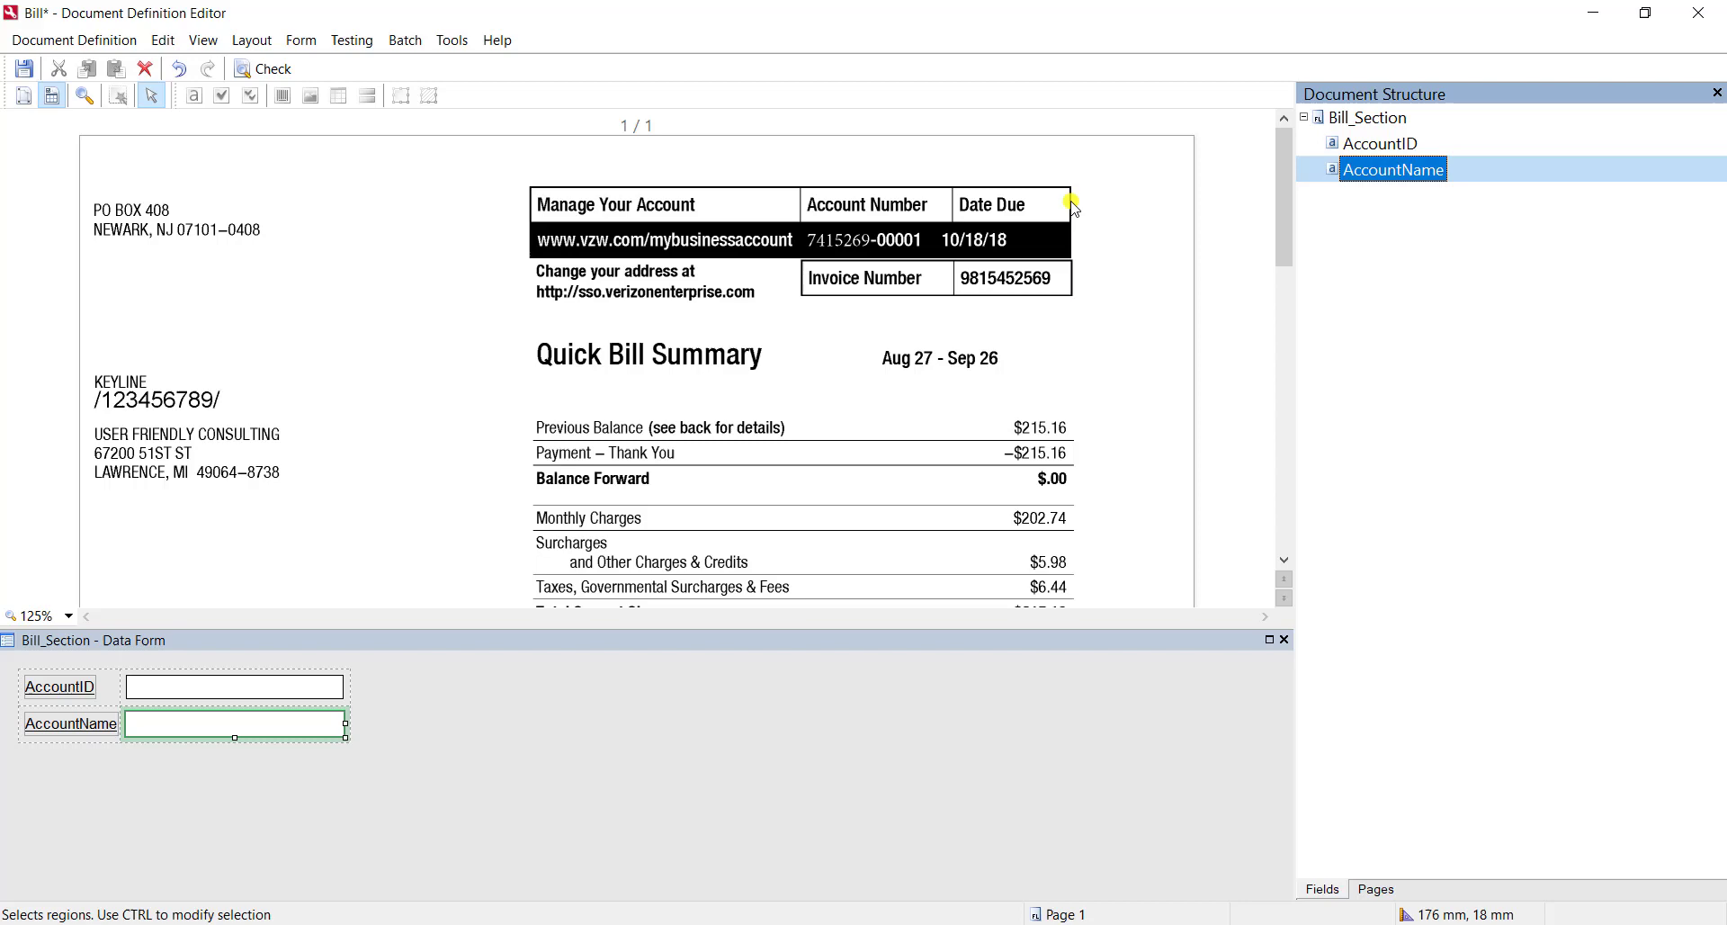
- Create a second text field named AccountType in Bill_Section
right_click(1347, 137)
right_click(1363, 117)
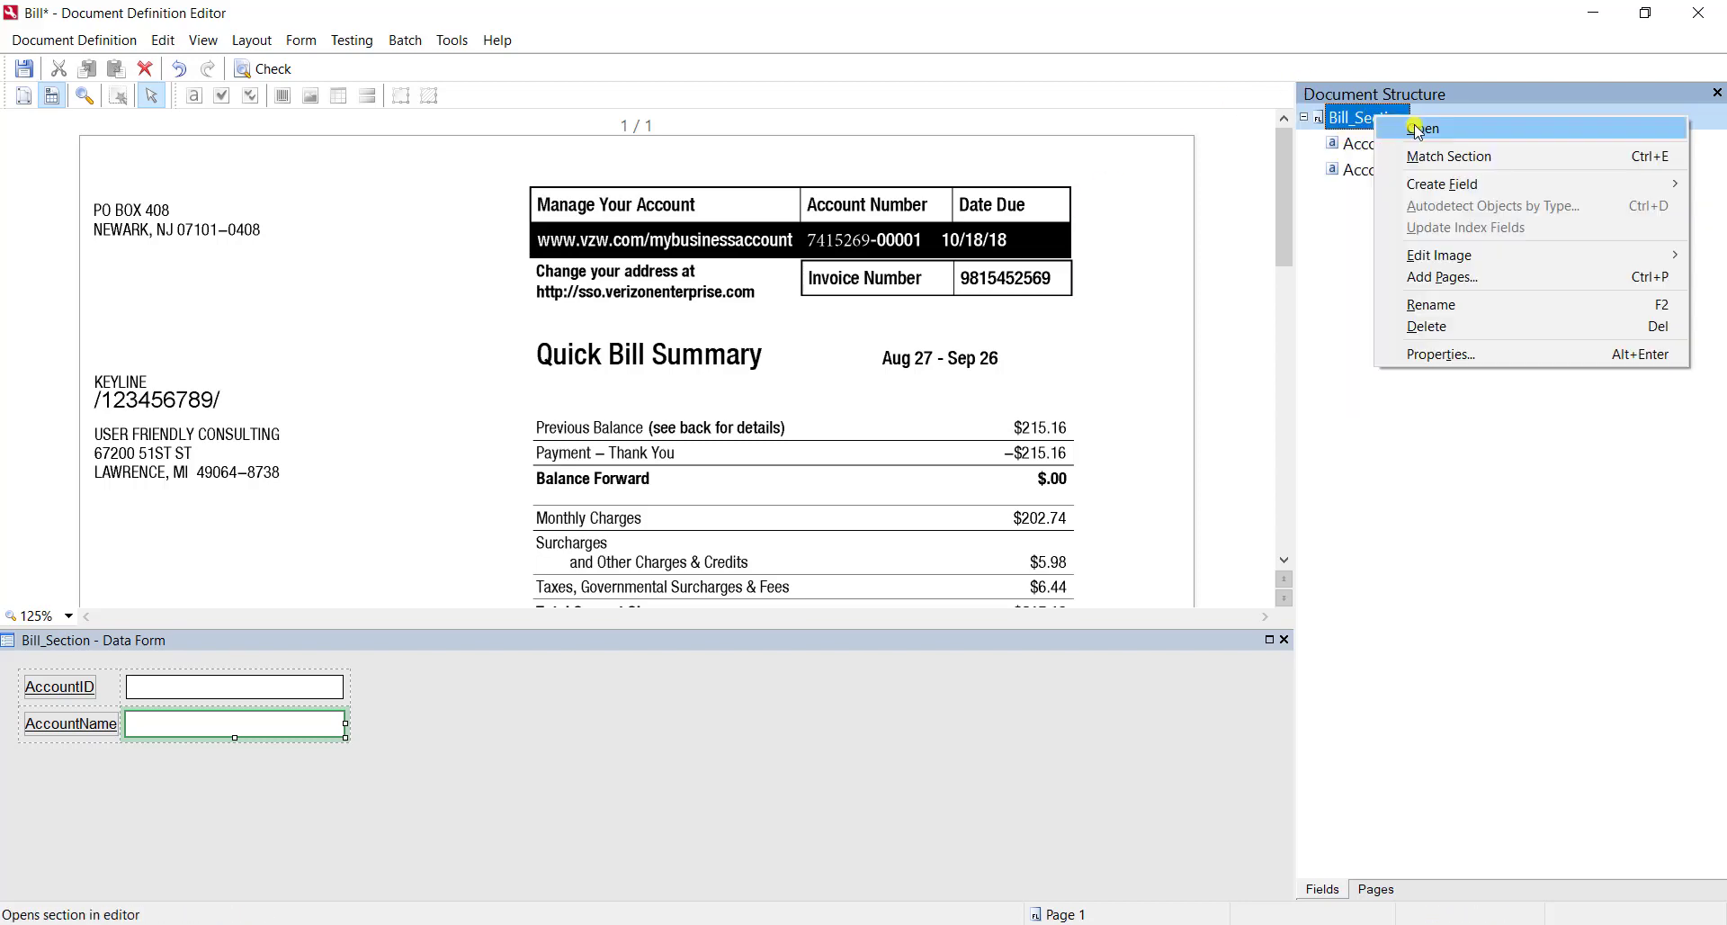
mouse_move(1439, 184)
click(1211, 184)
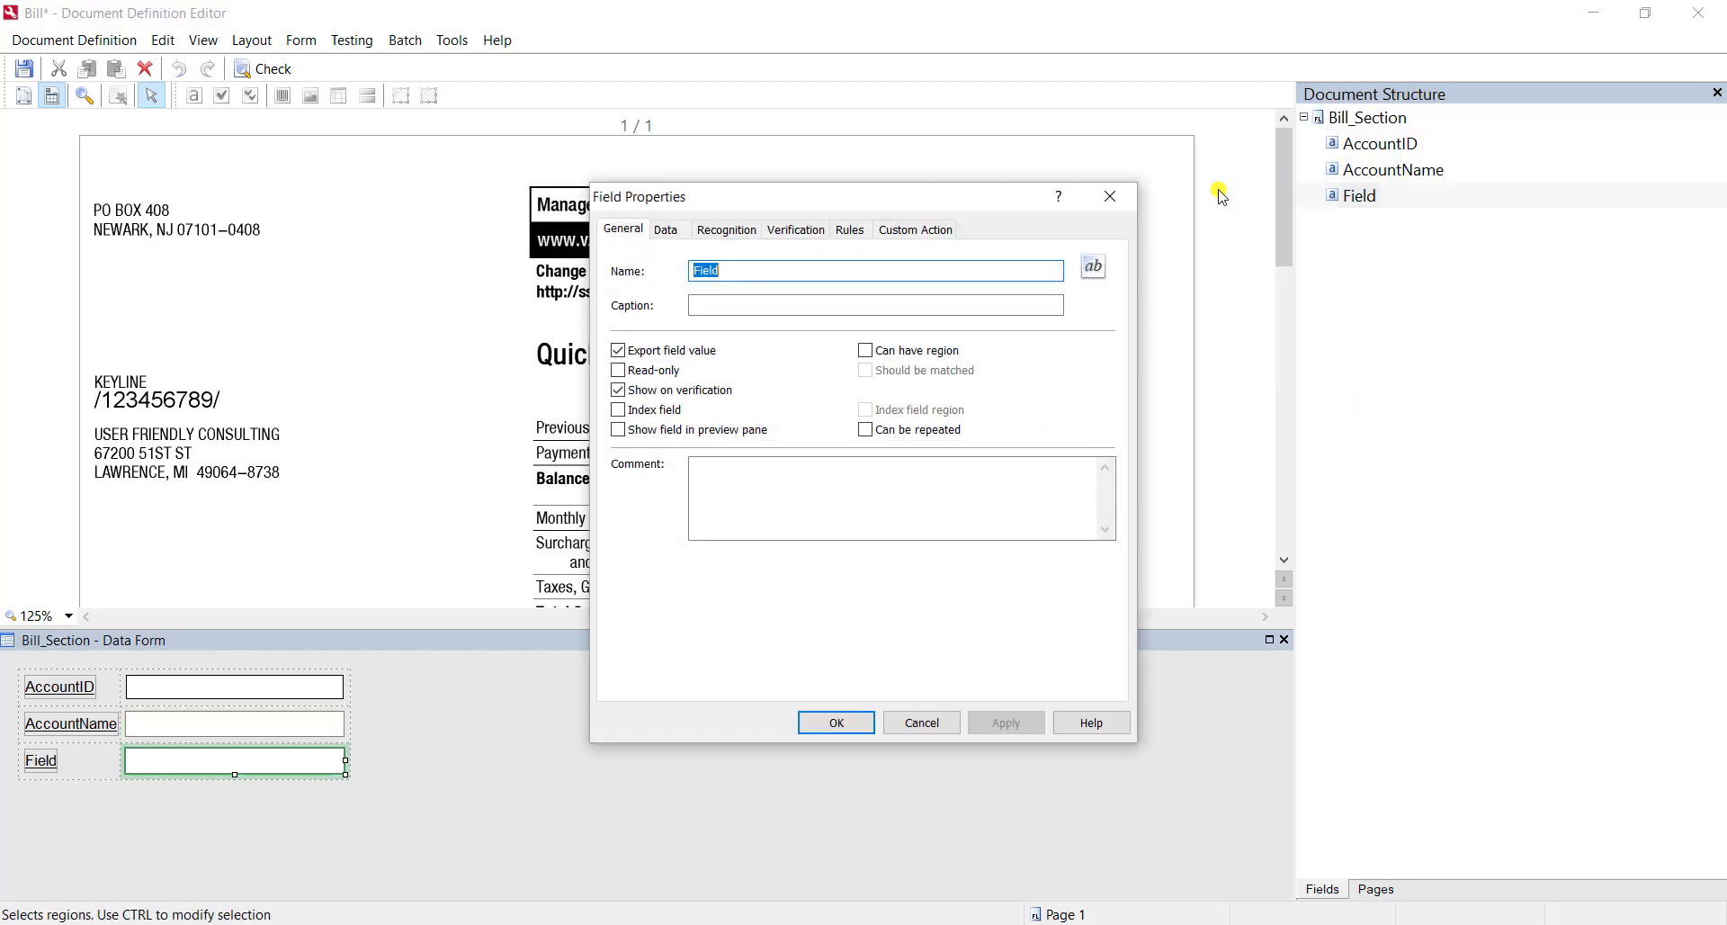
text(AccountType)
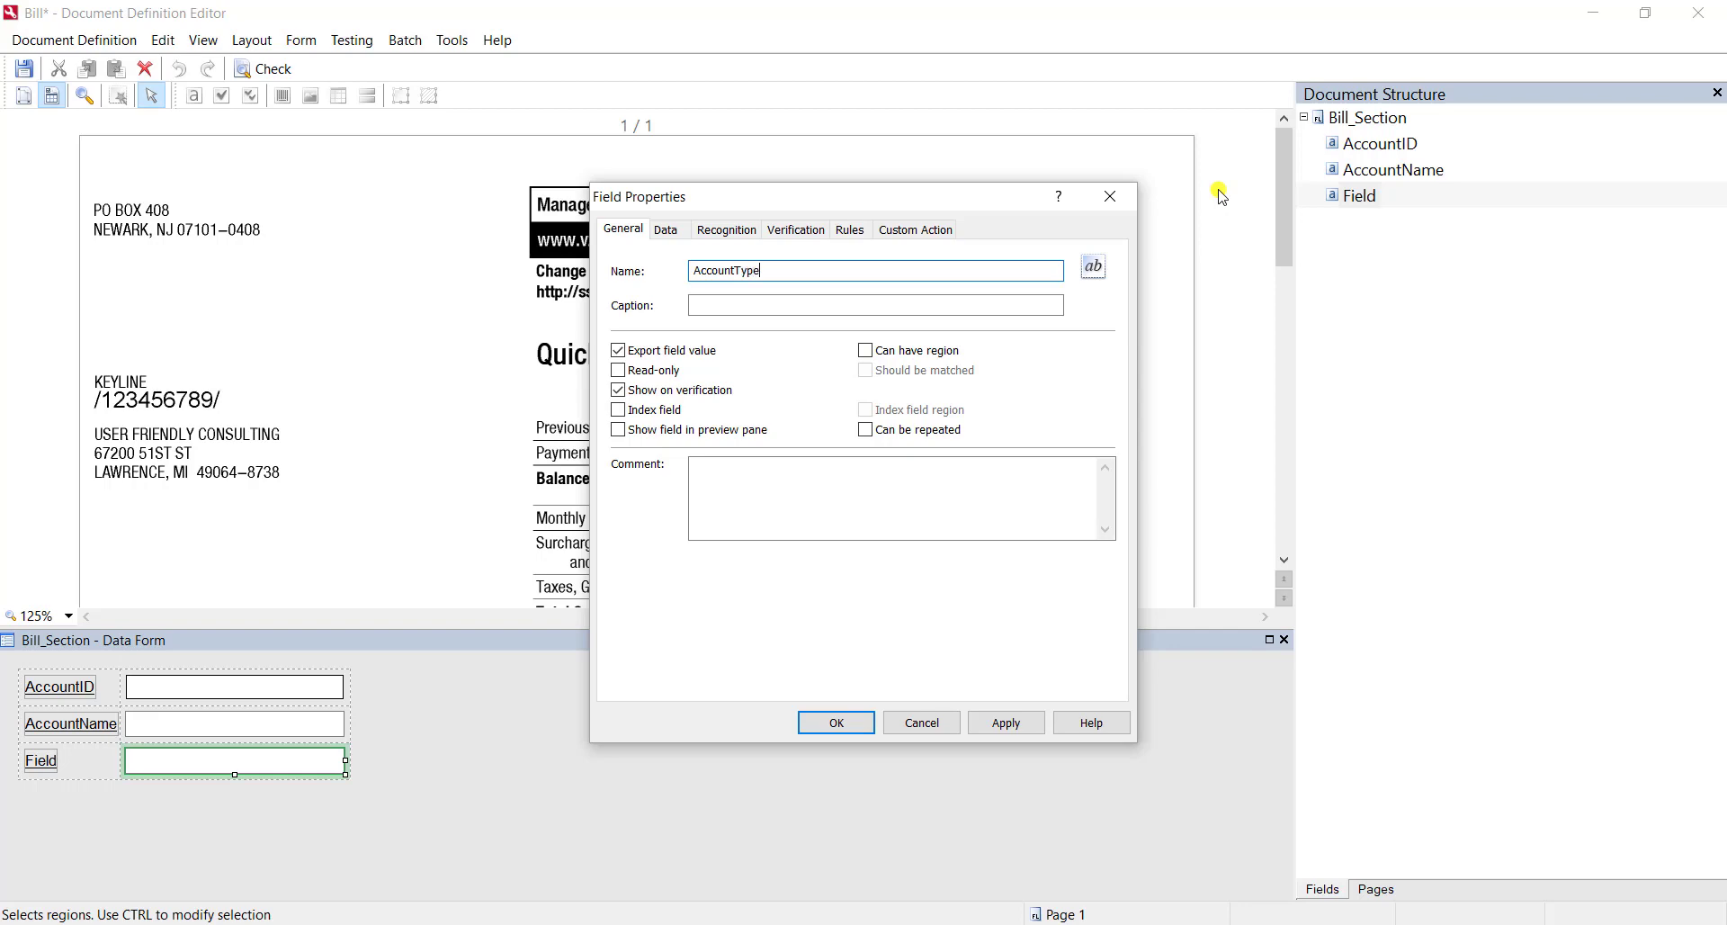
key(Return)
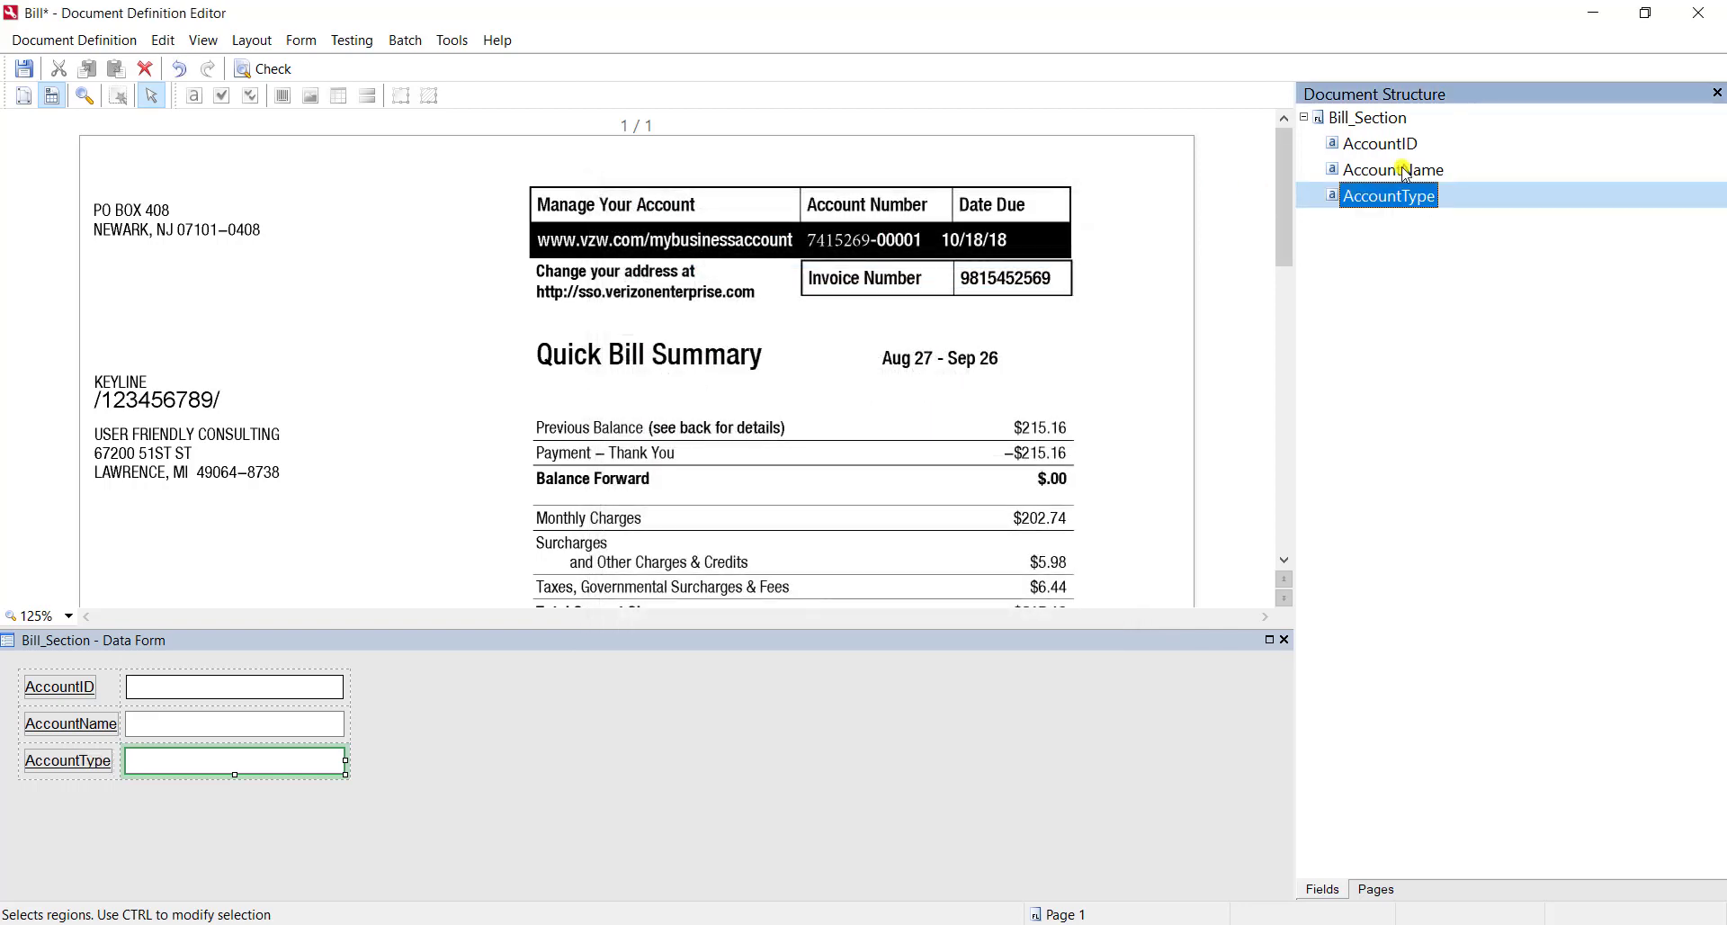
- Start a new Database Check validation rule on the AccountID field
double_click(1381, 143)
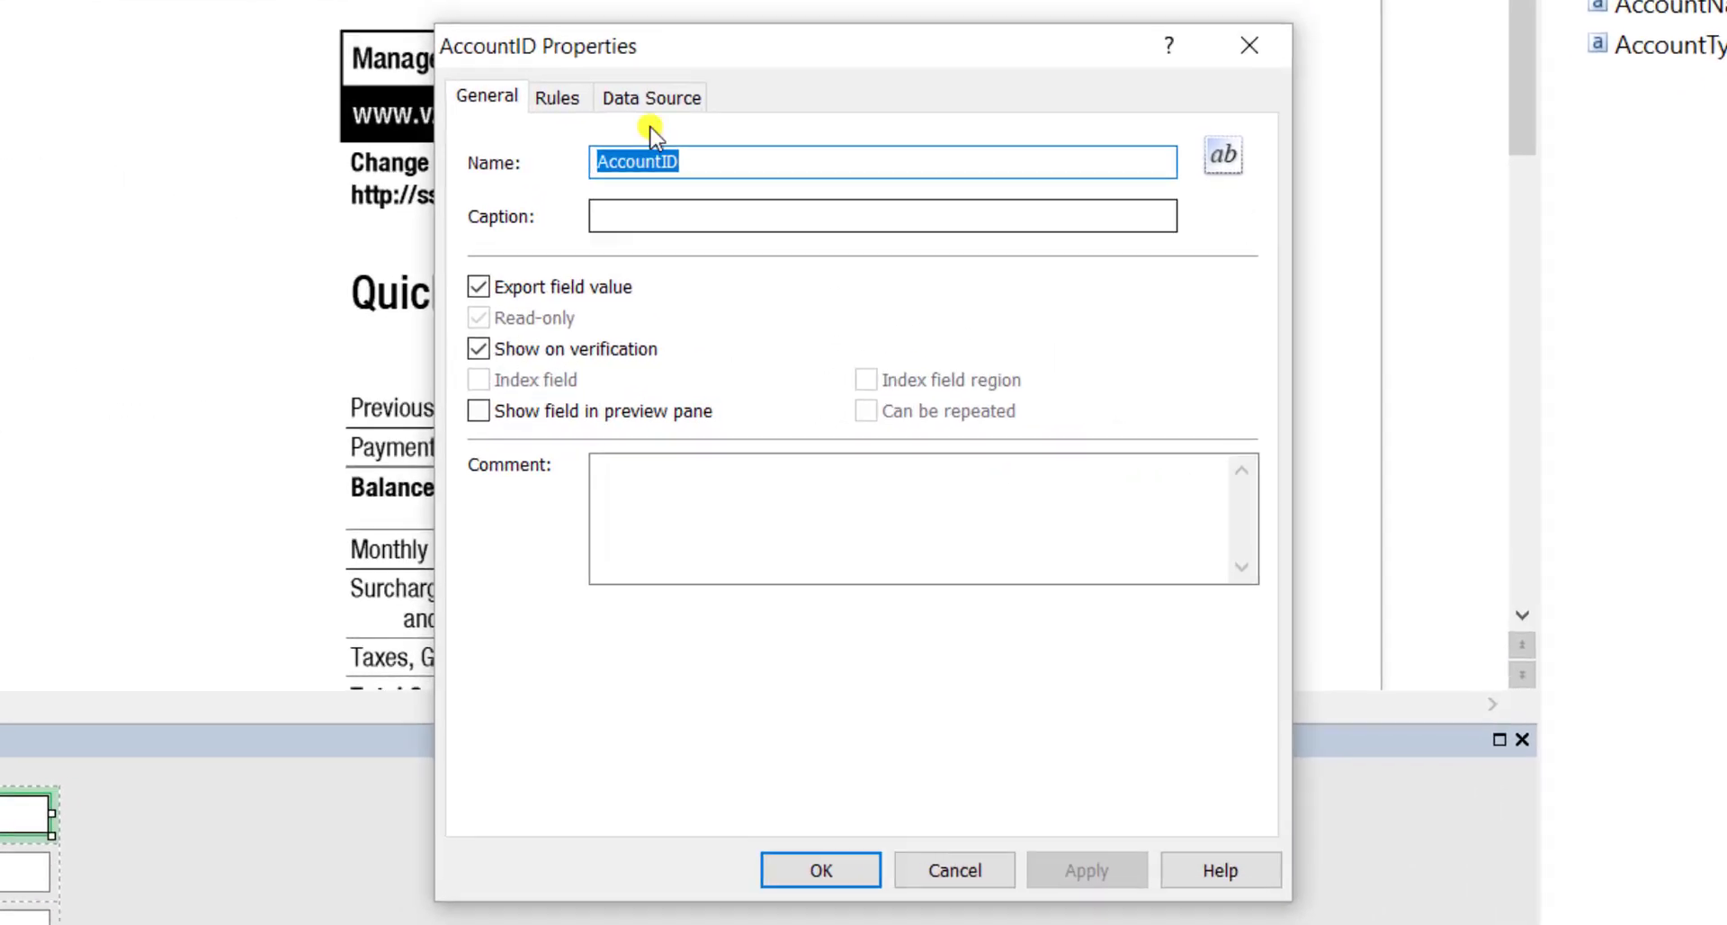
click(673, 231)
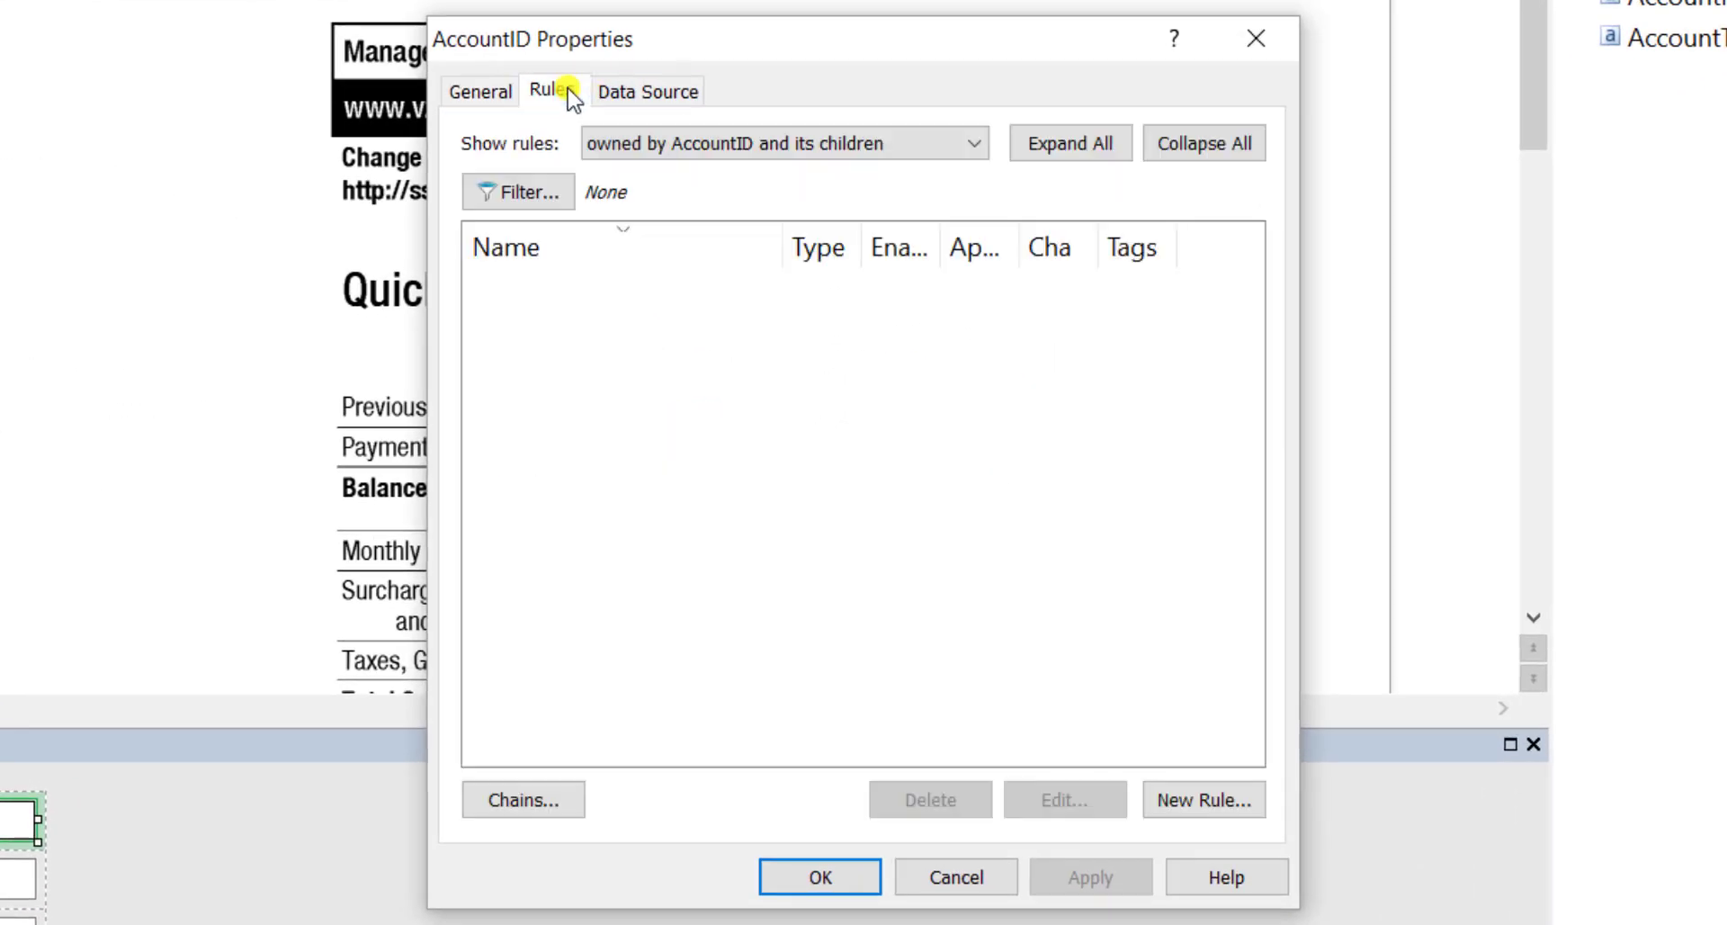
click(1205, 804)
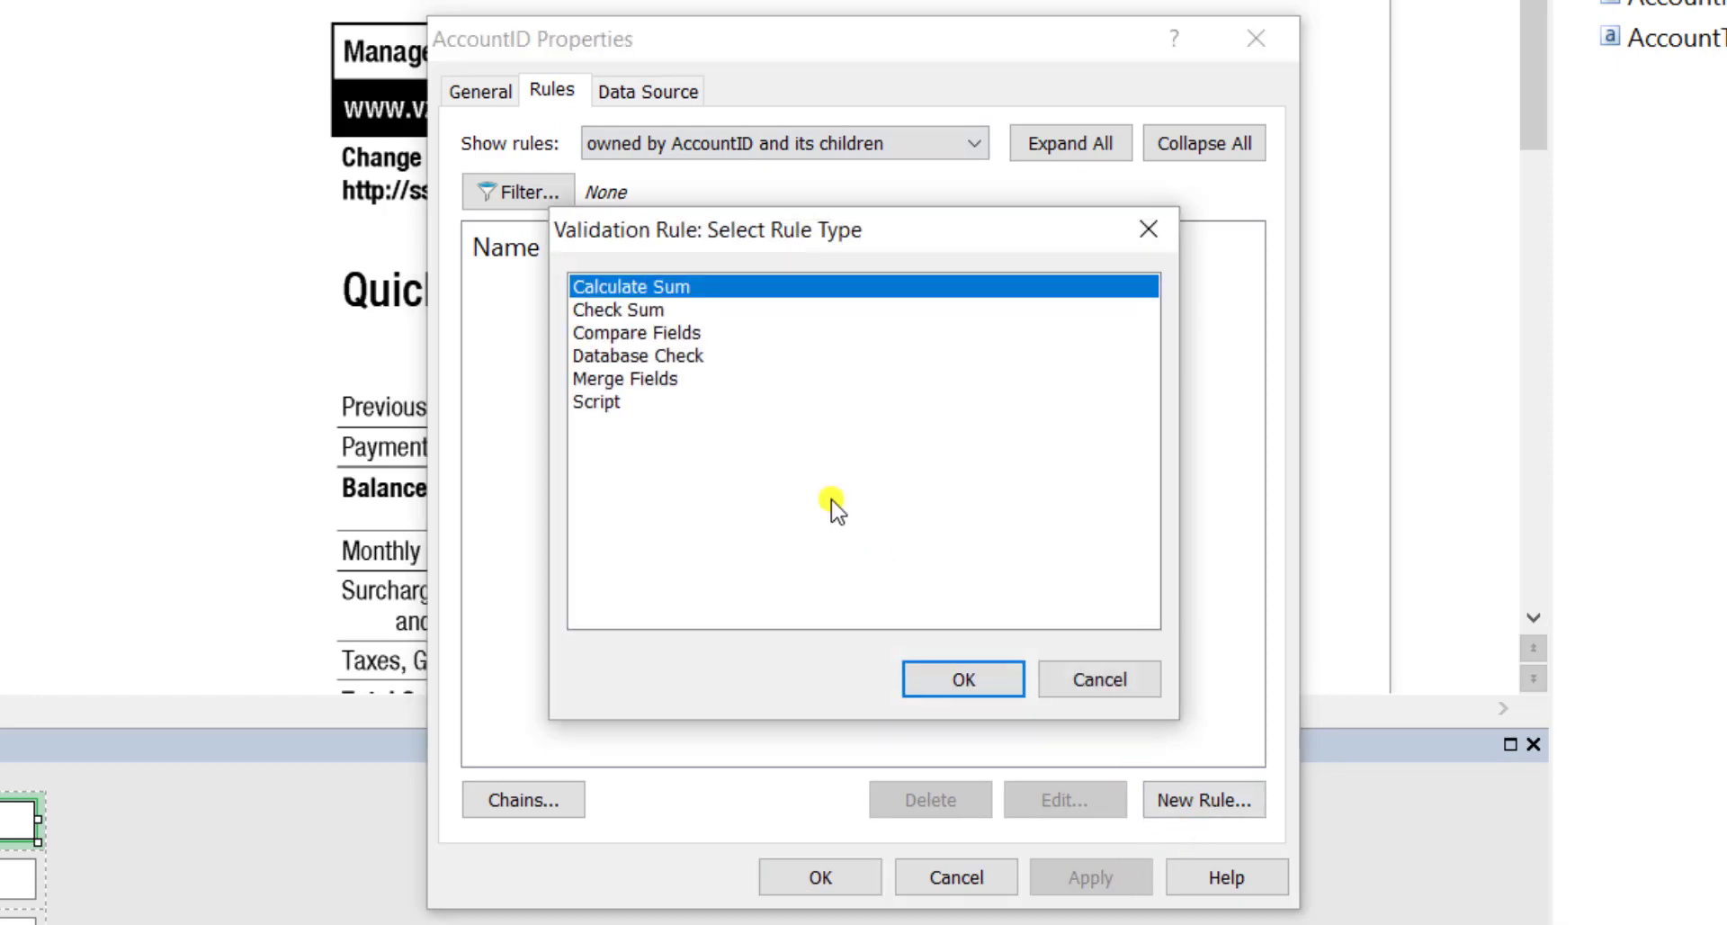
double_click(736, 360)
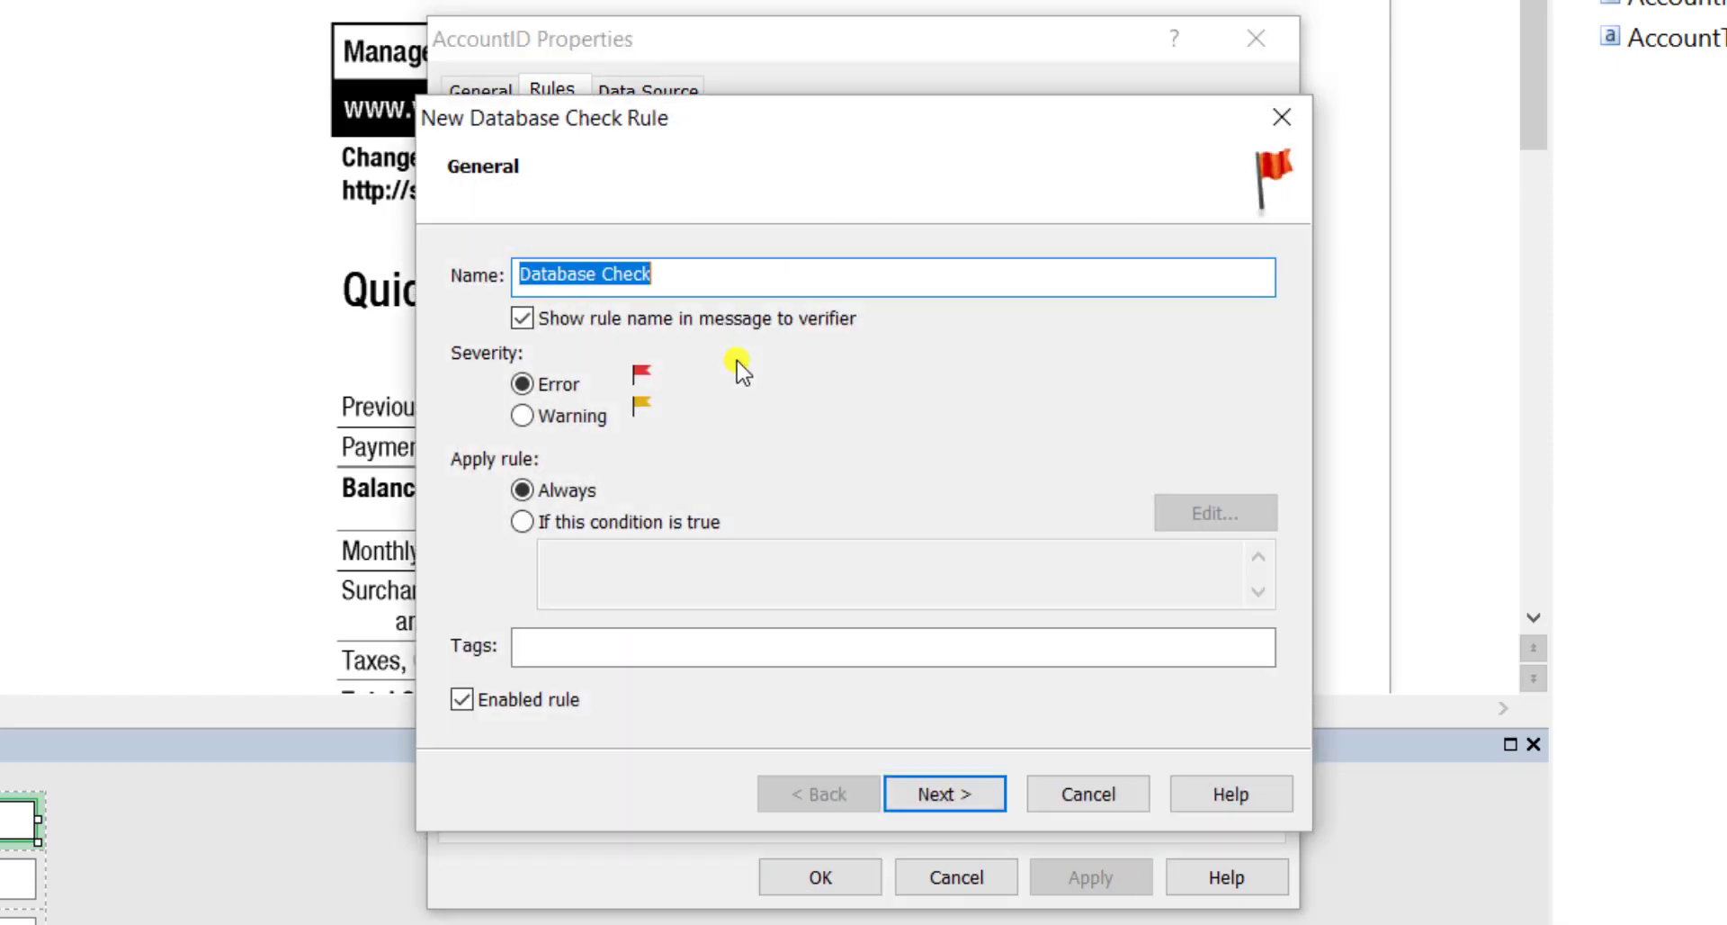
click(994, 801)
- Use the Bill_Section/Variants data set as the rule's source
click(834, 274)
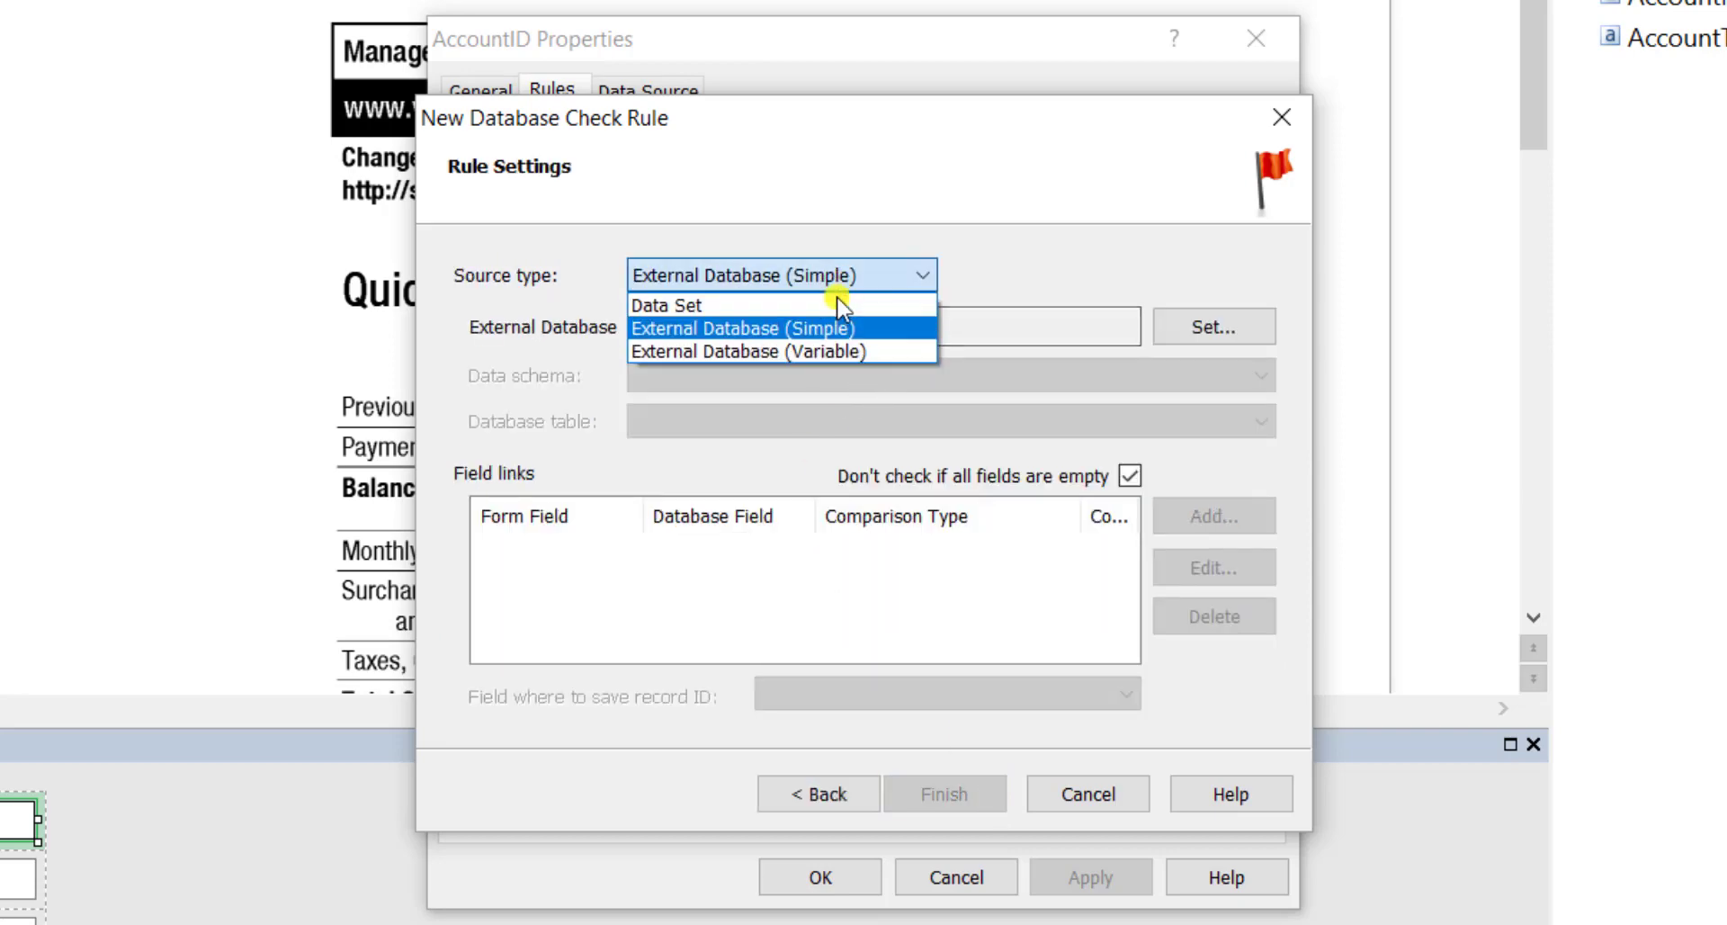
click(840, 327)
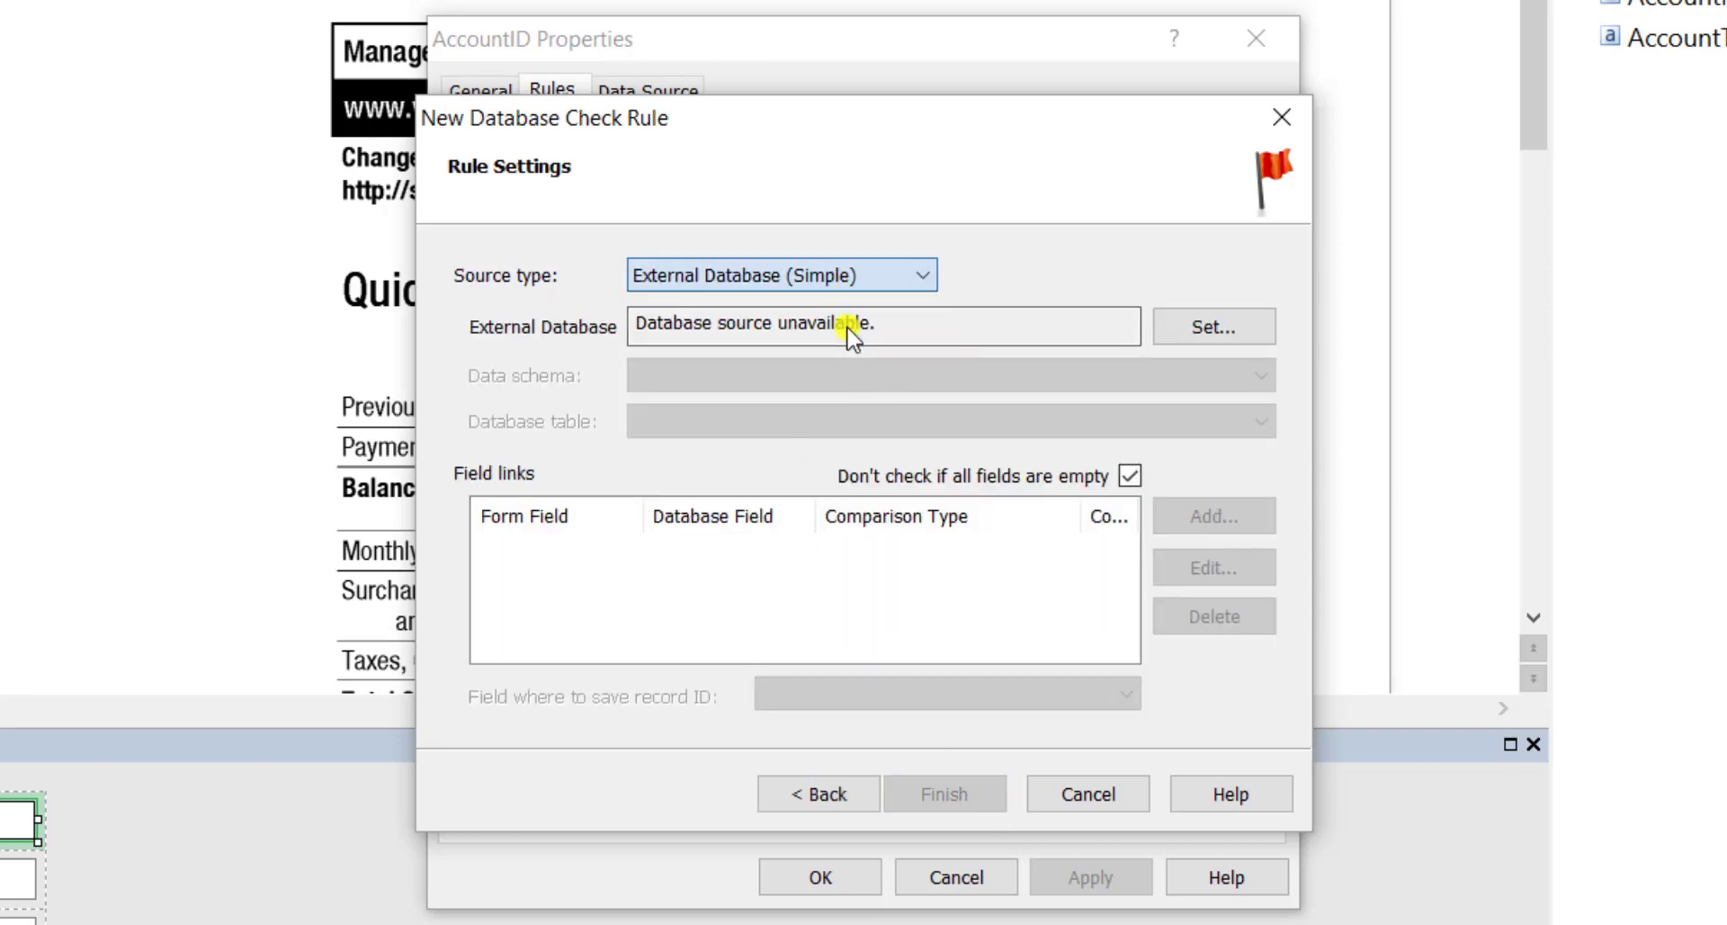
click(852, 270)
click(821, 298)
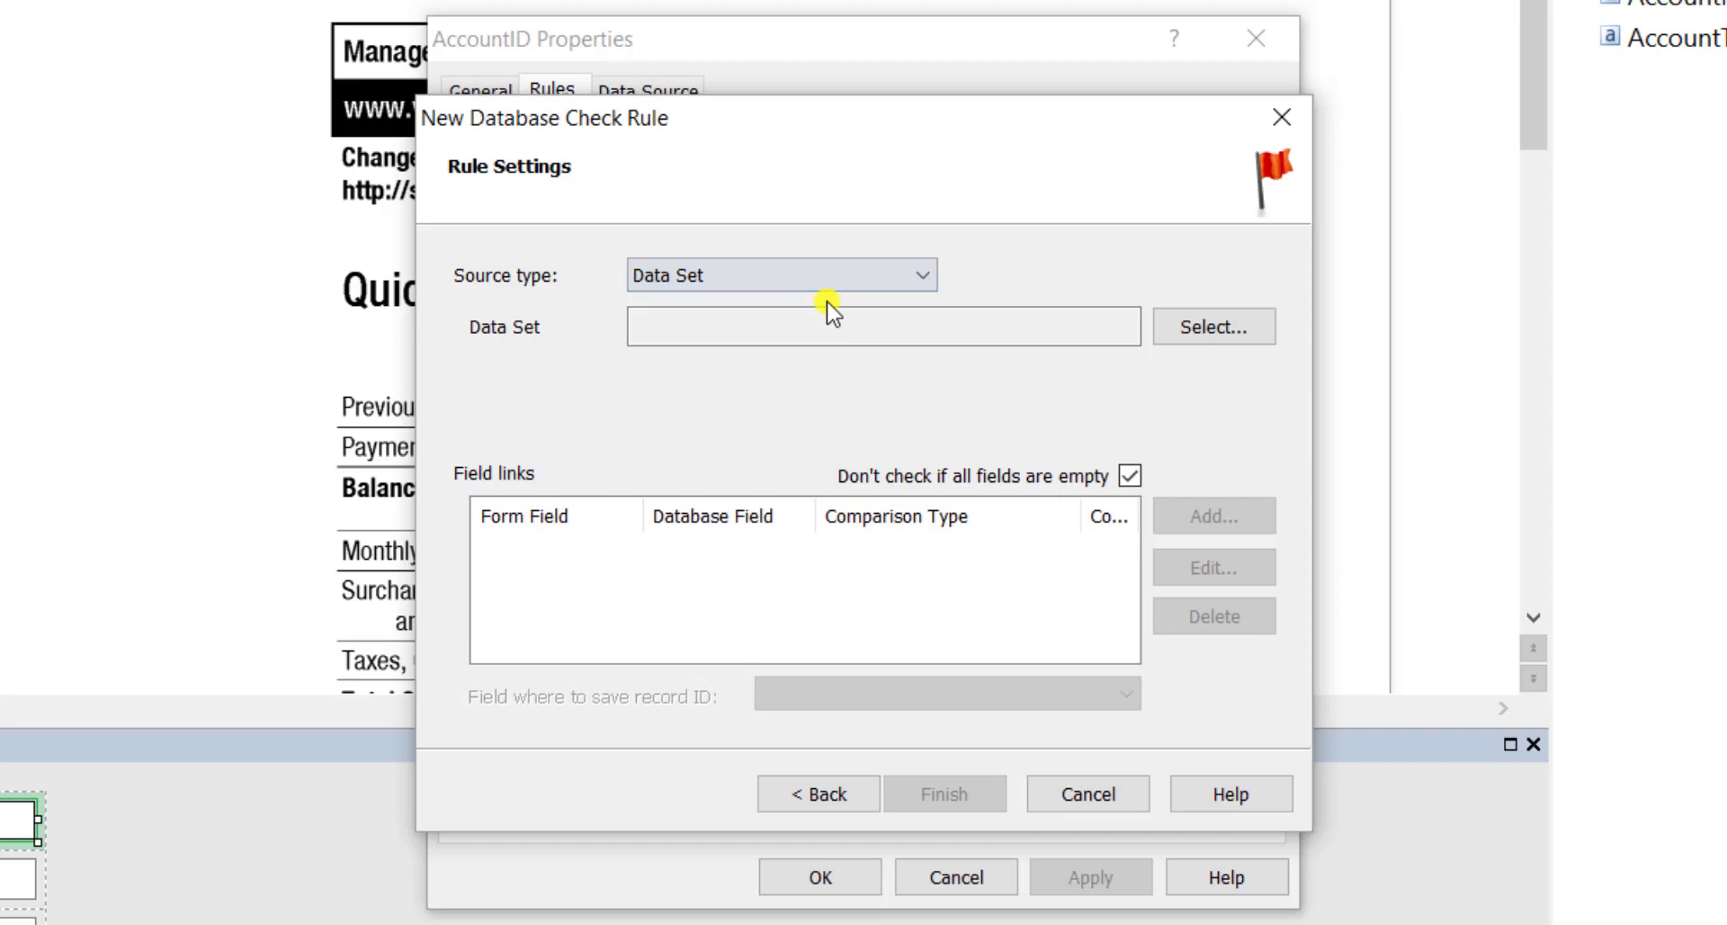
click(1189, 345)
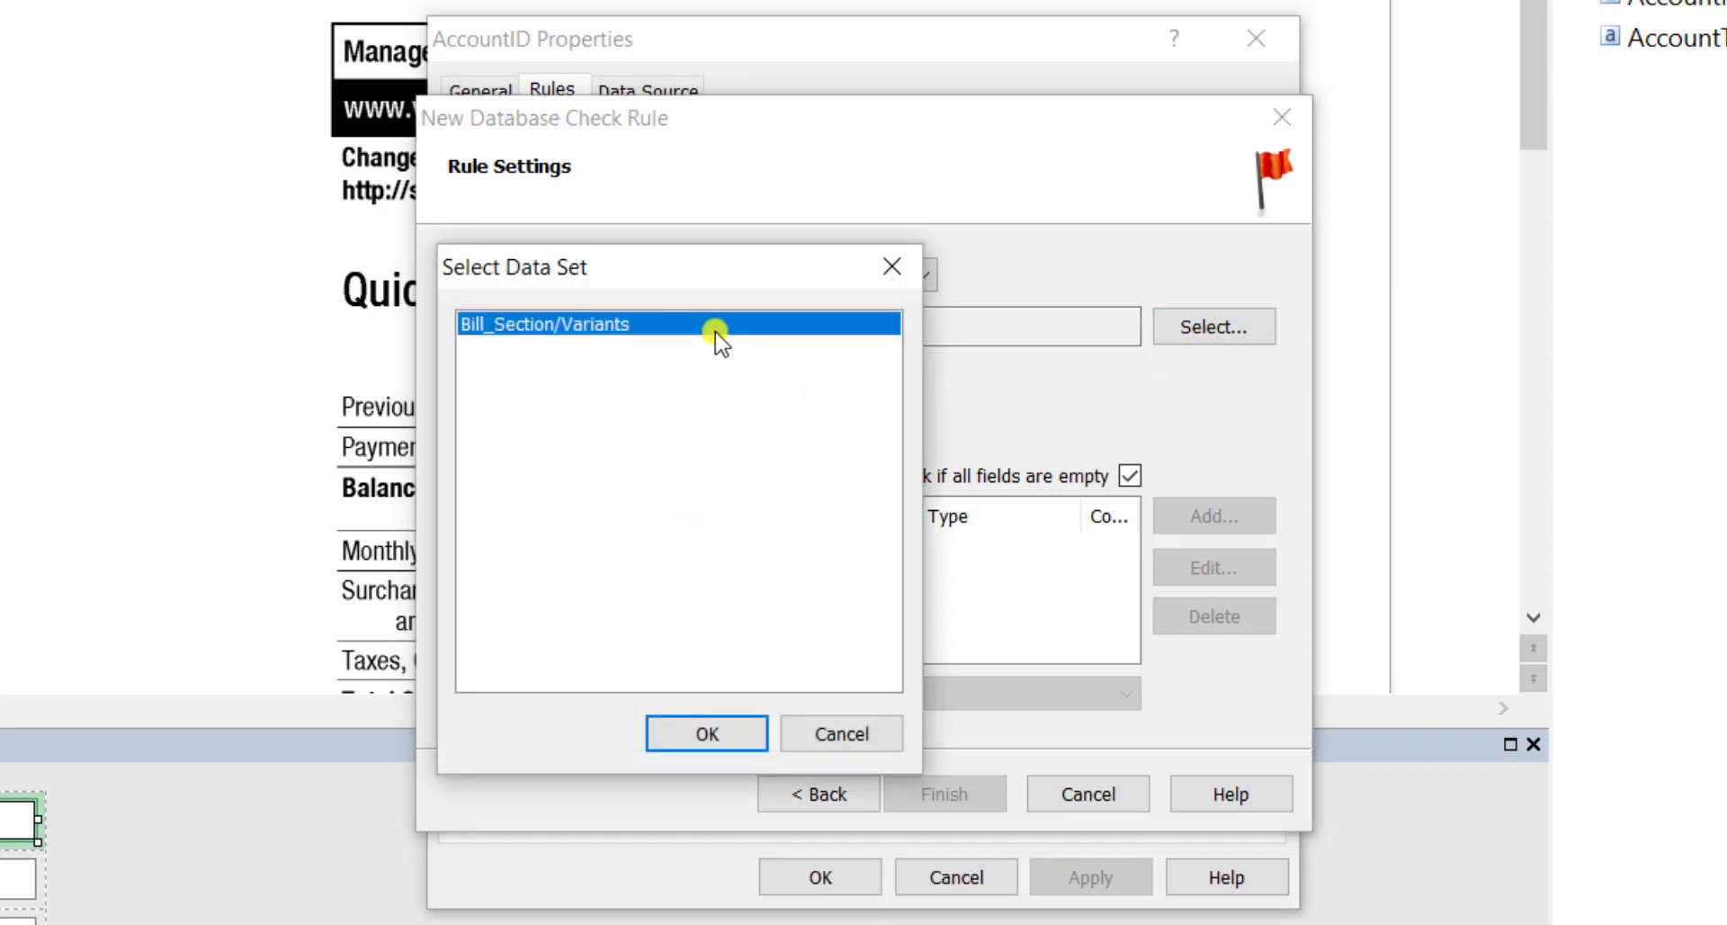
click(711, 731)
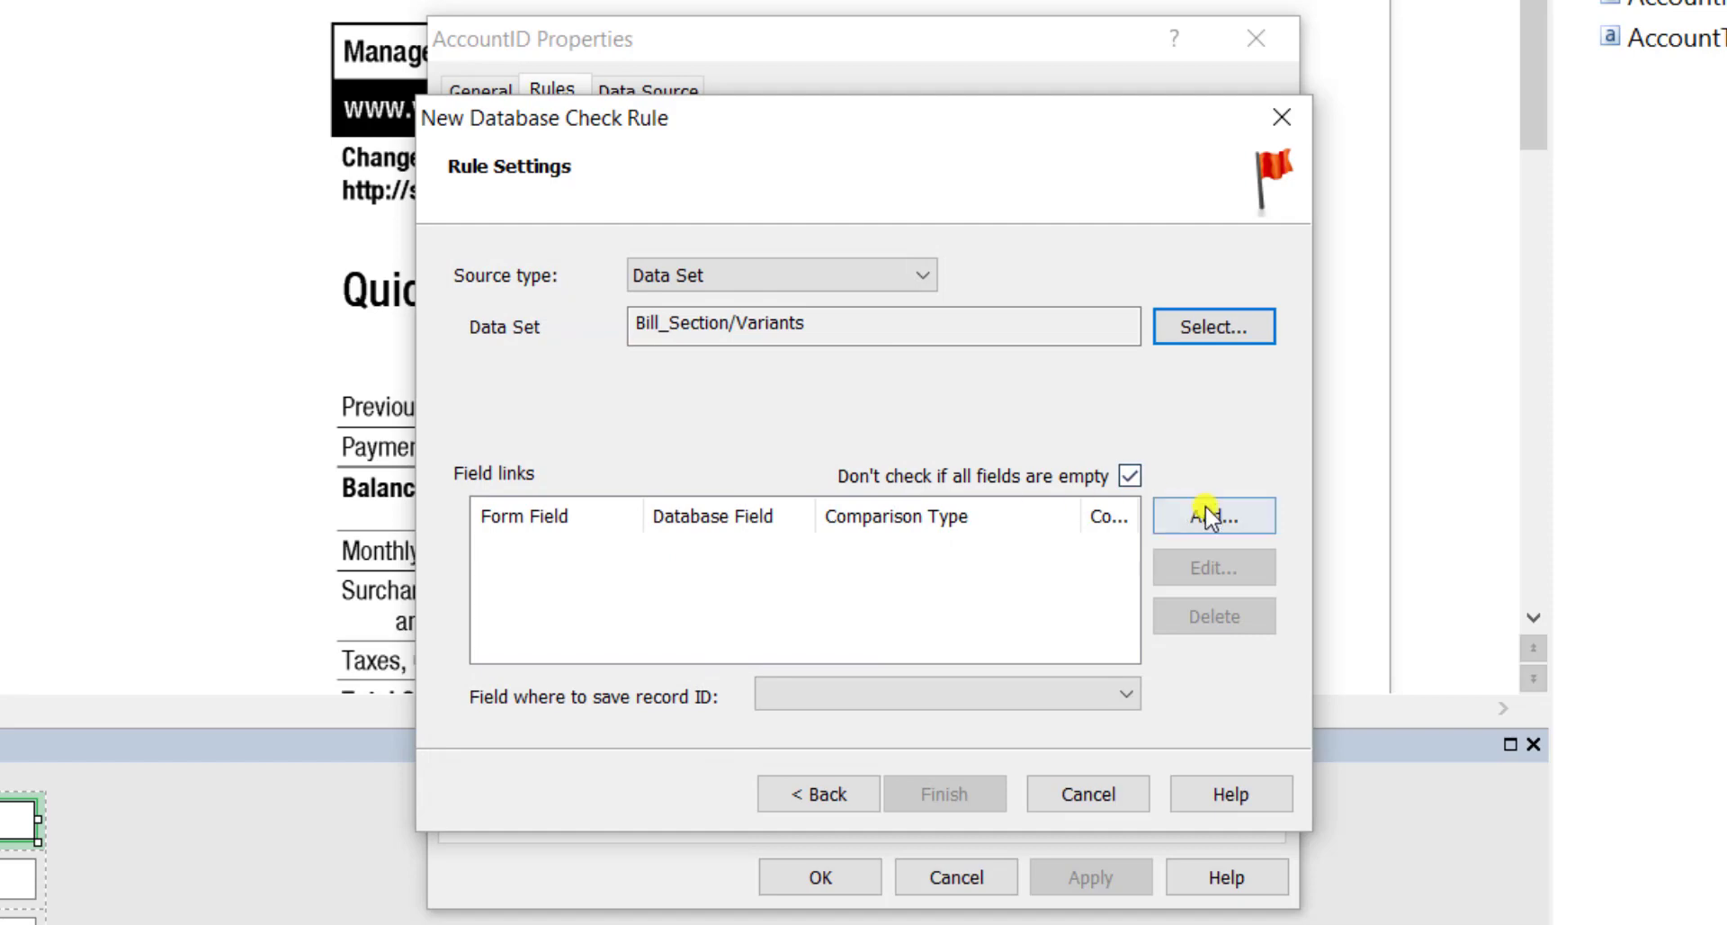
- Save the database record ID into AccountID
click(1205, 514)
click(1057, 706)
click(1060, 695)
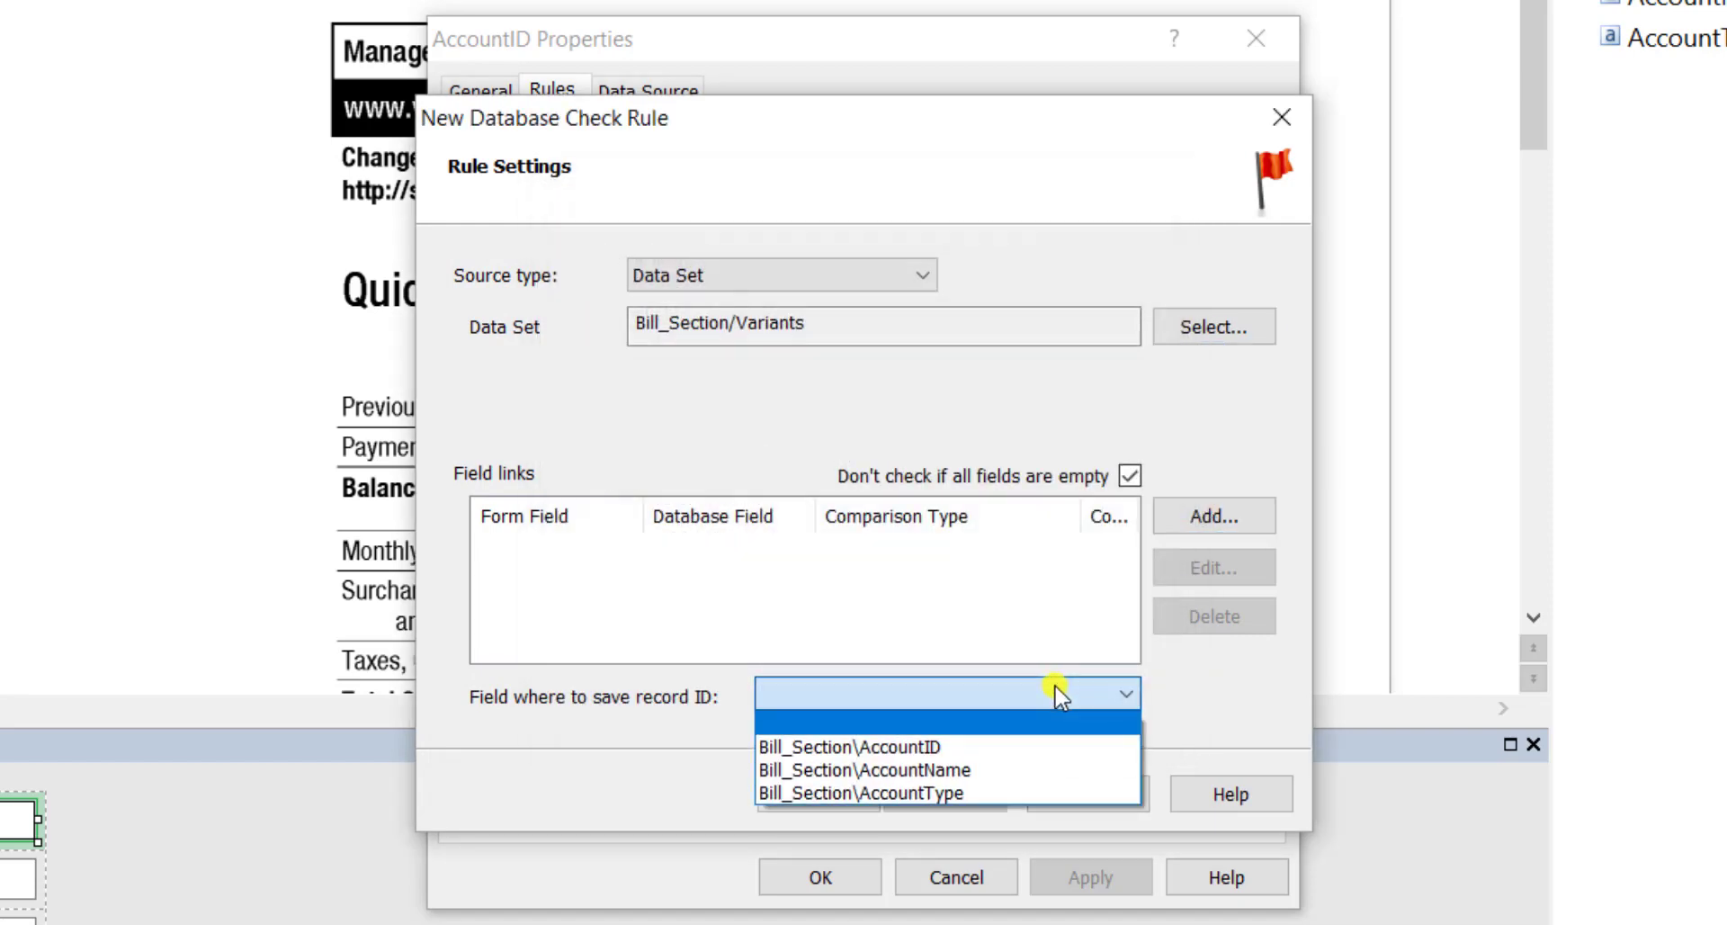
click(1025, 749)
- Link AccountName to the VariantName column, entering the value from the database
click(1206, 521)
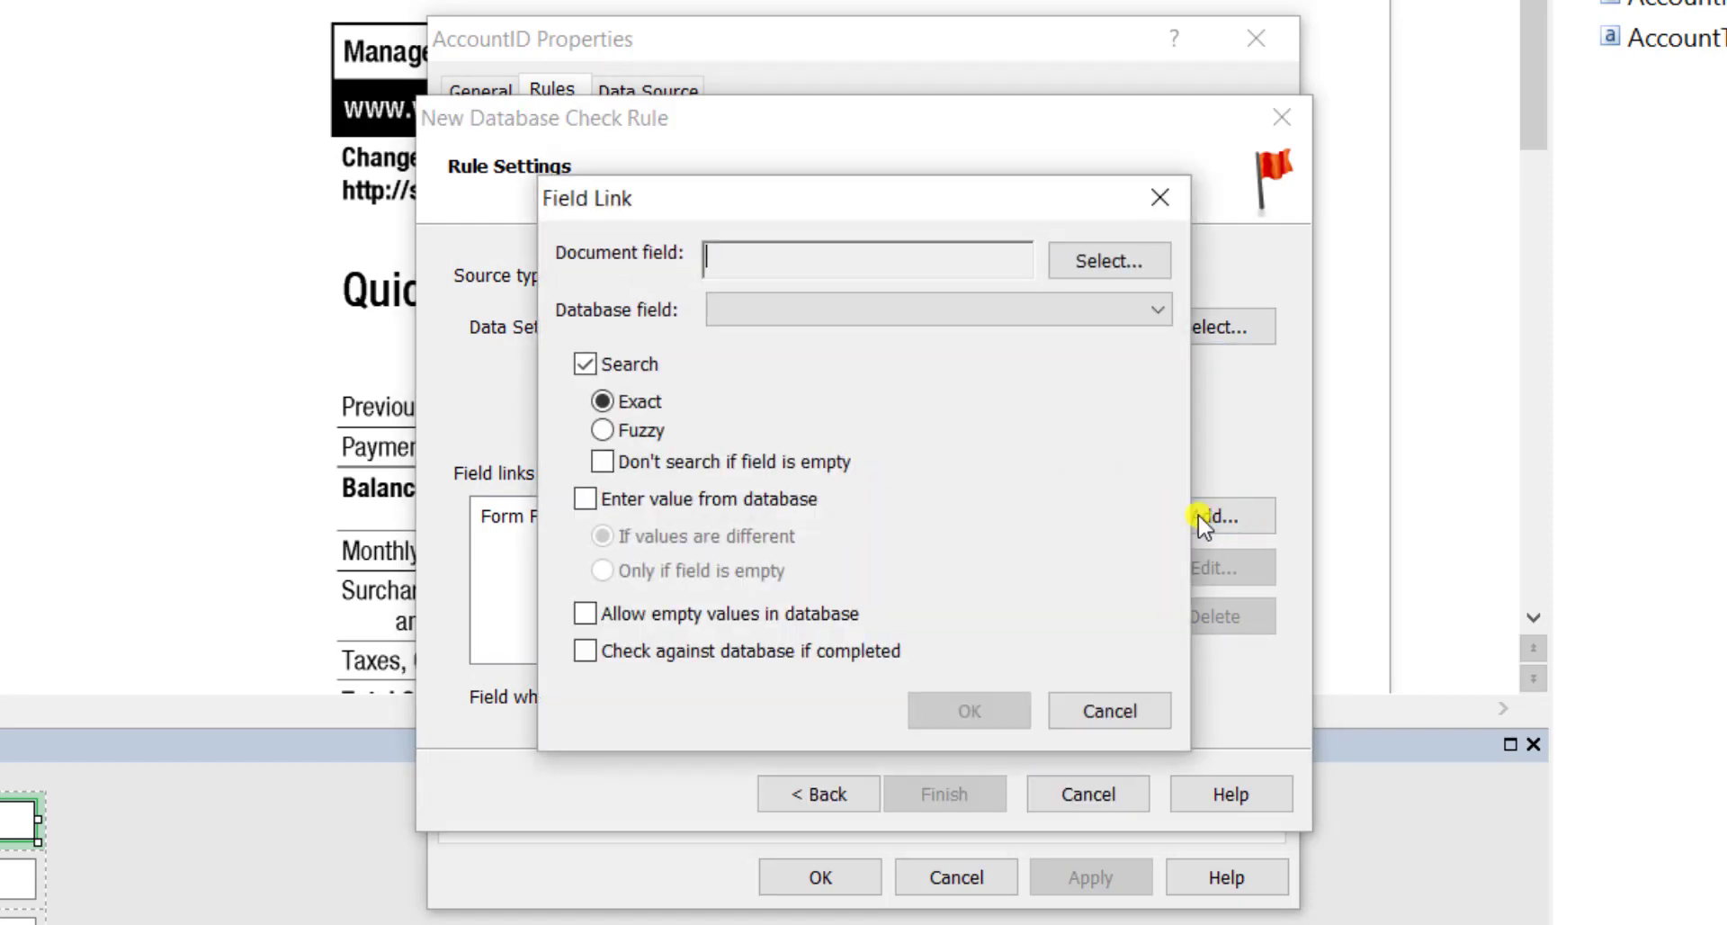
click(1091, 261)
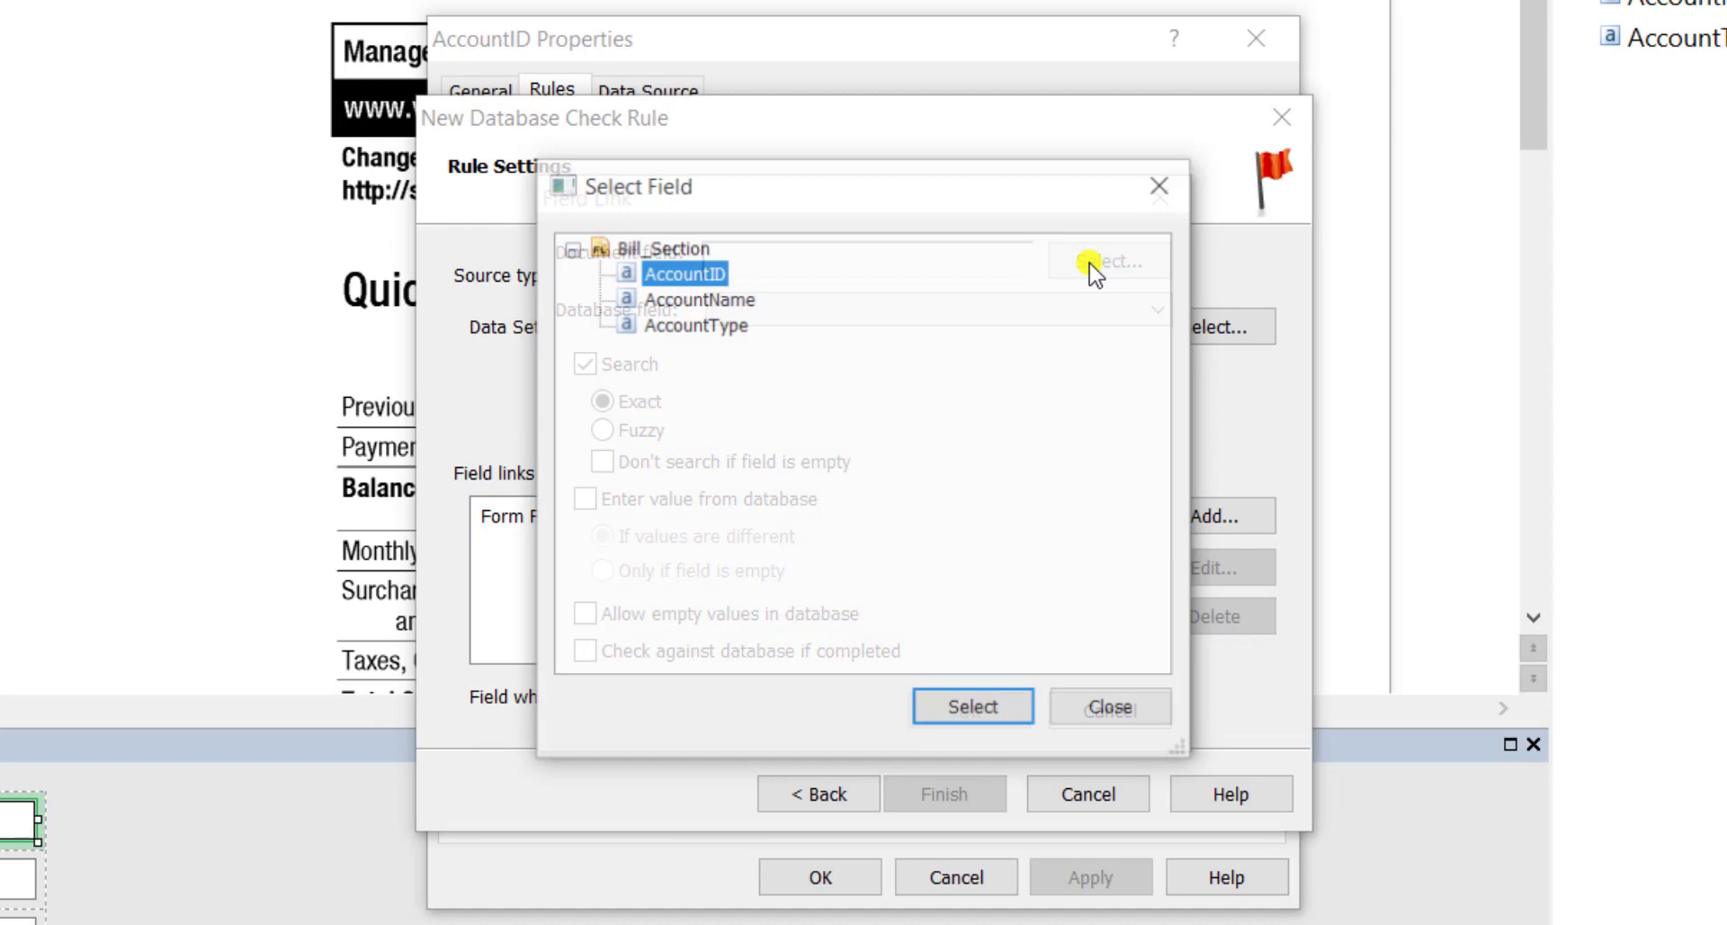
double_click(722, 304)
click(721, 500)
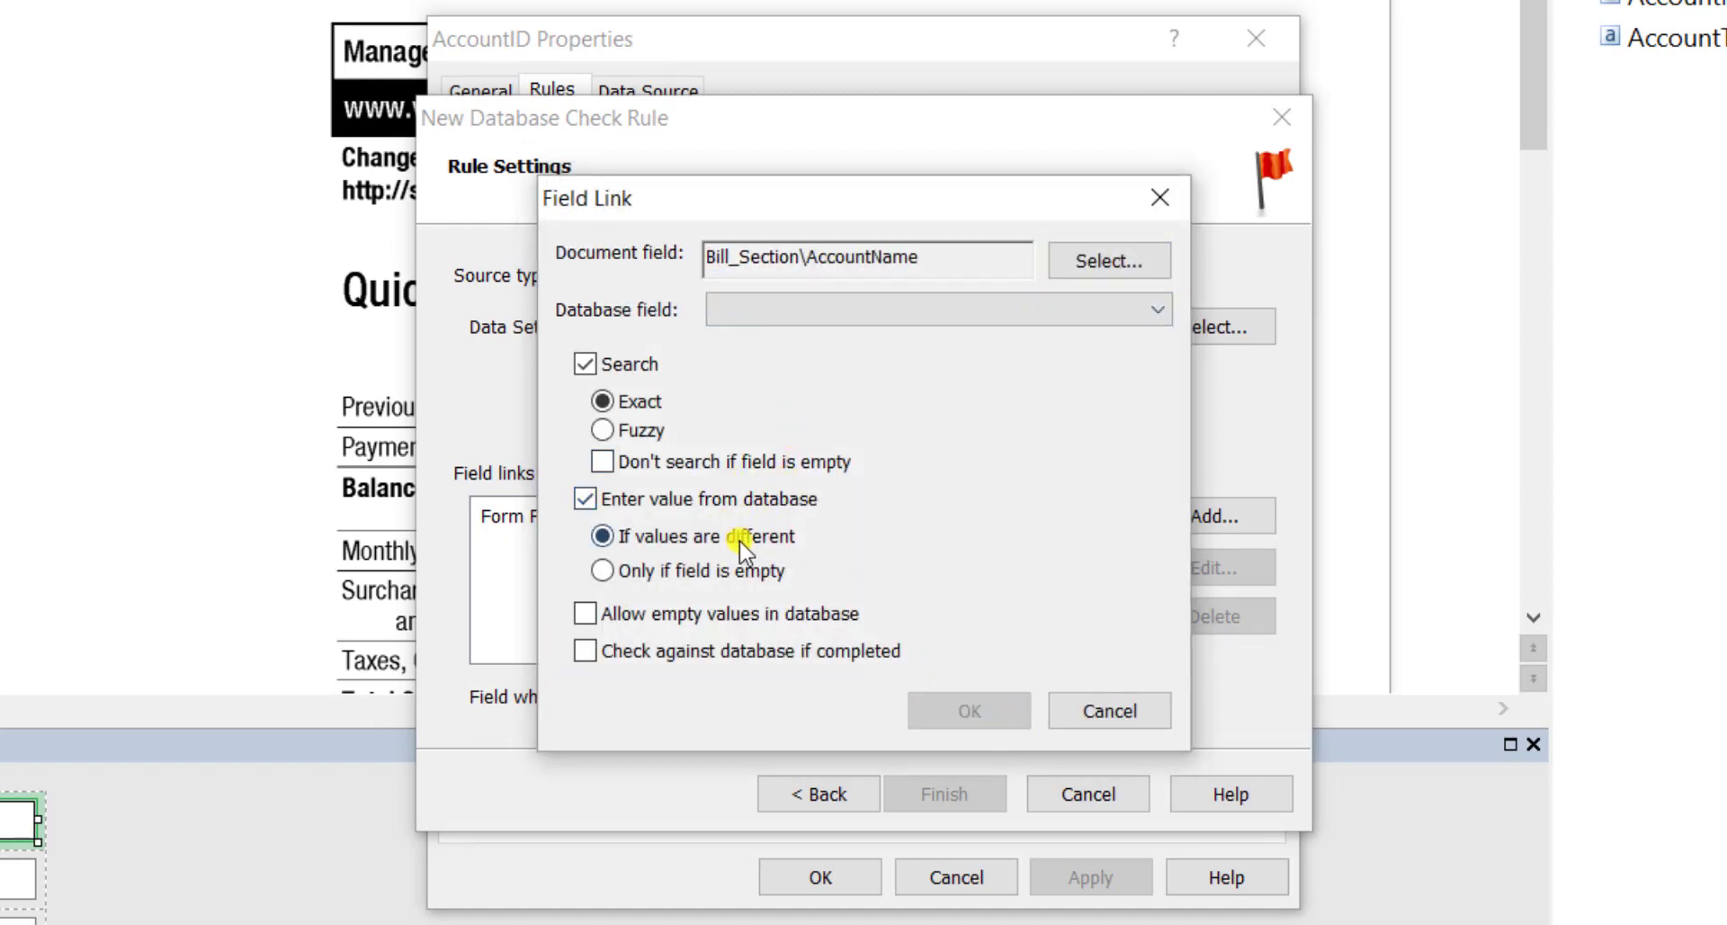
click(819, 313)
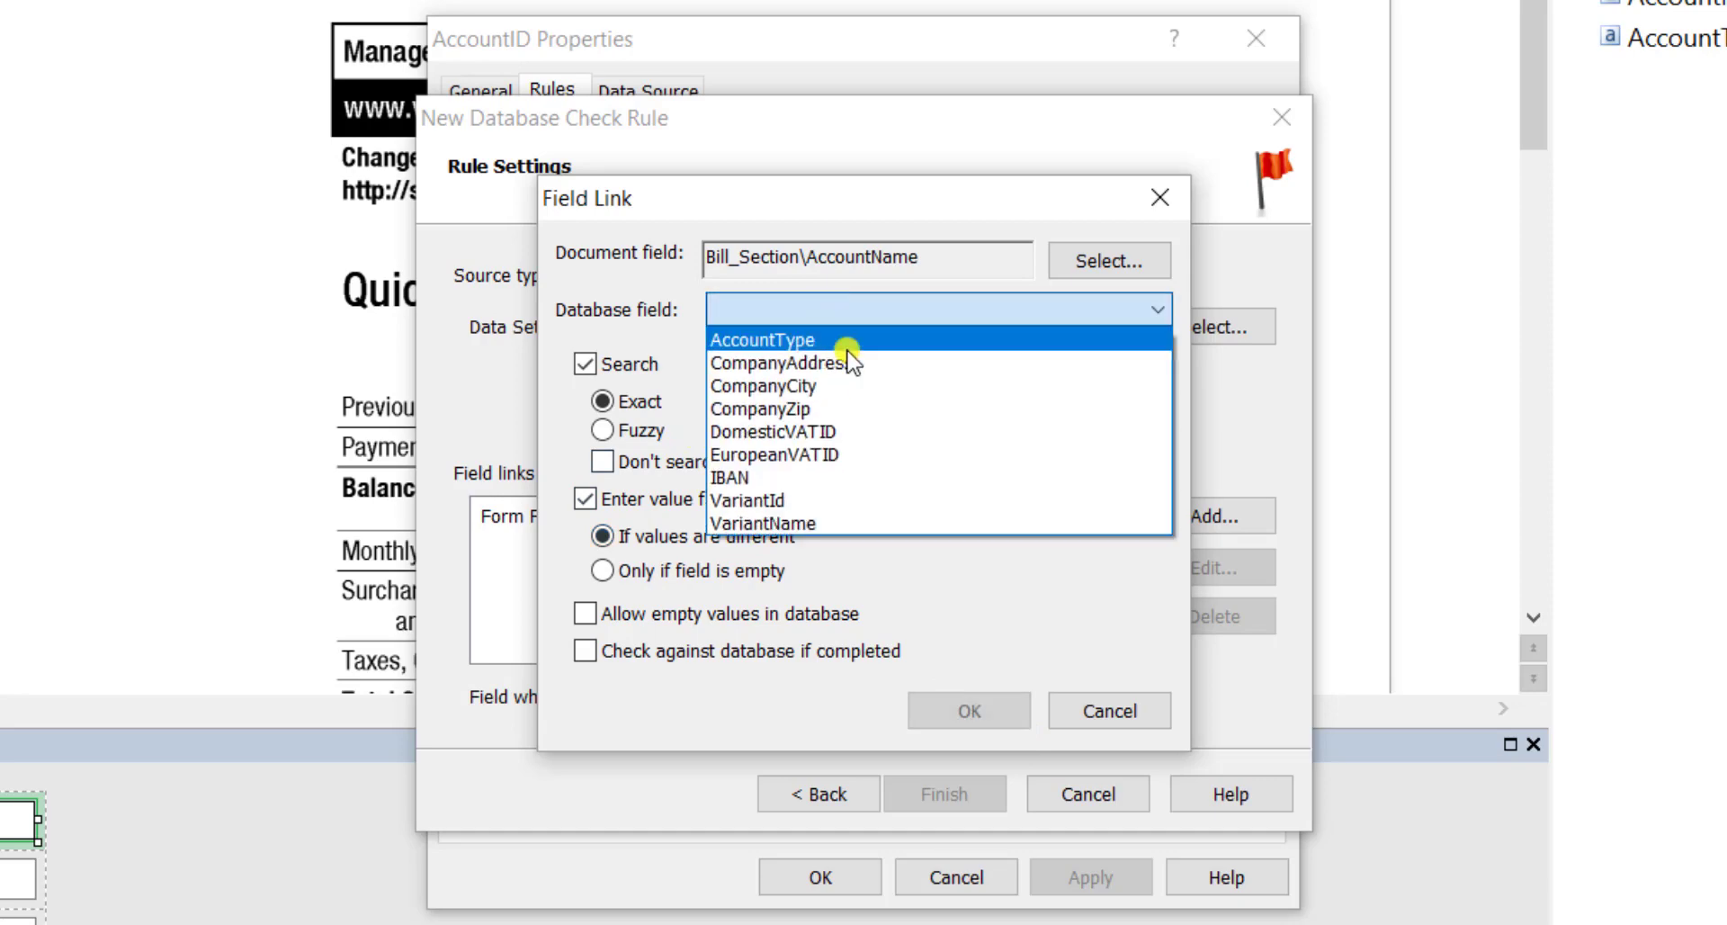
click(855, 525)
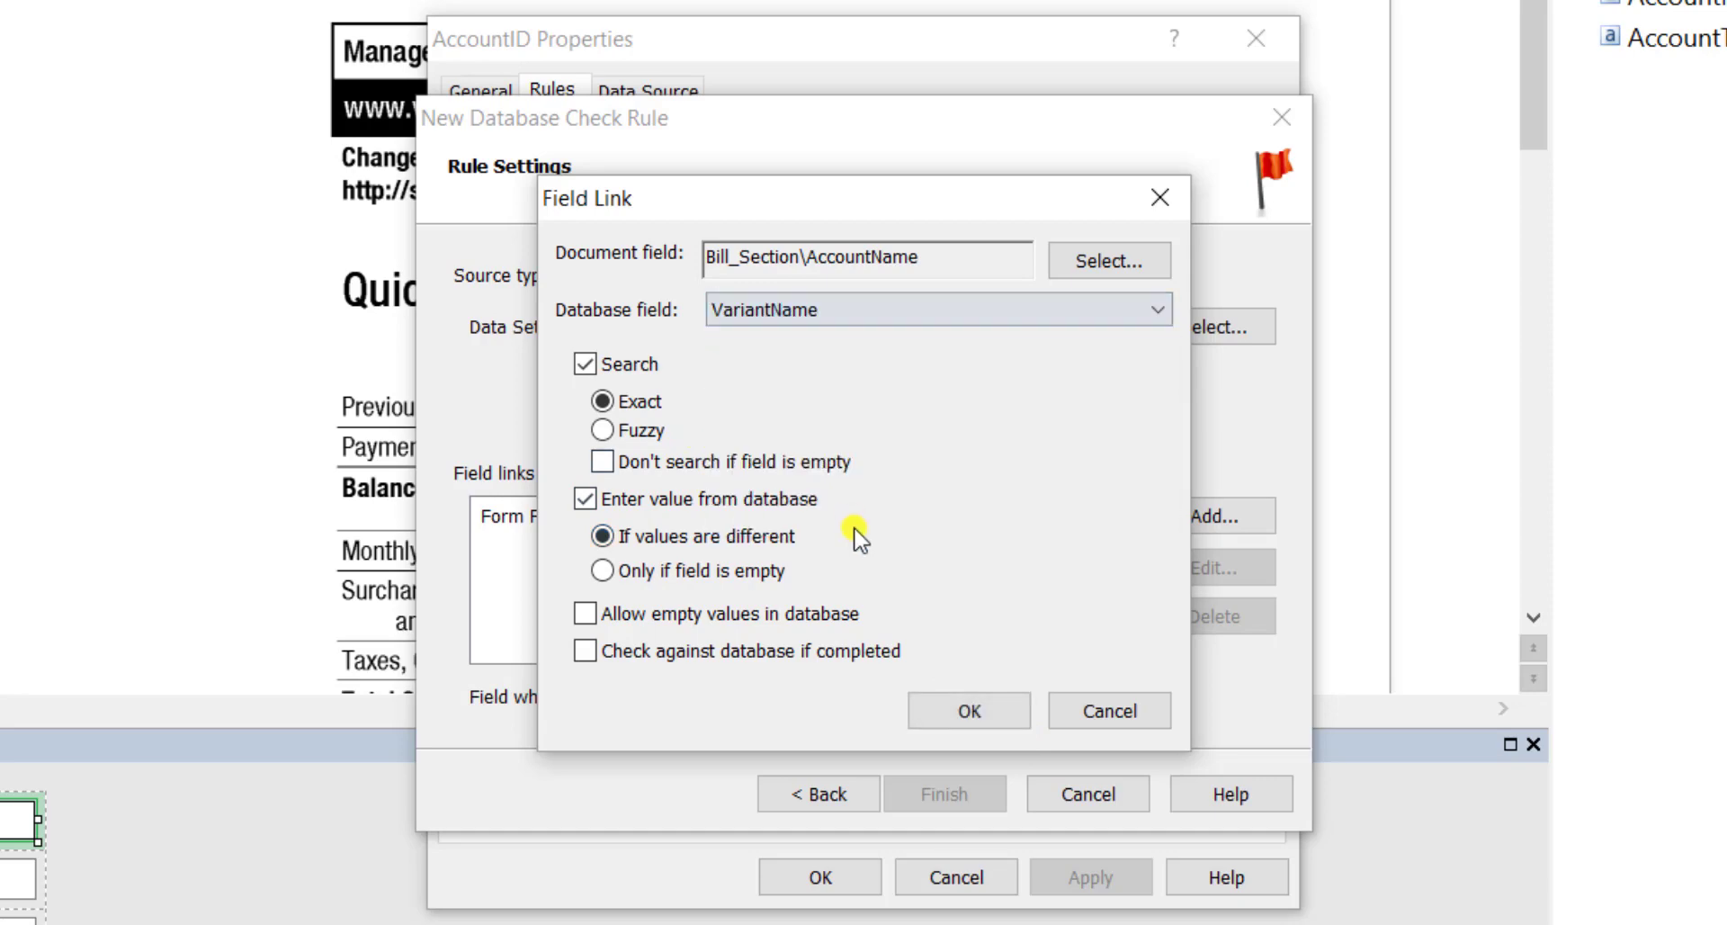
click(971, 712)
- Link AccountType to the AccountType column, entering the database value, and finish the rule
click(1220, 522)
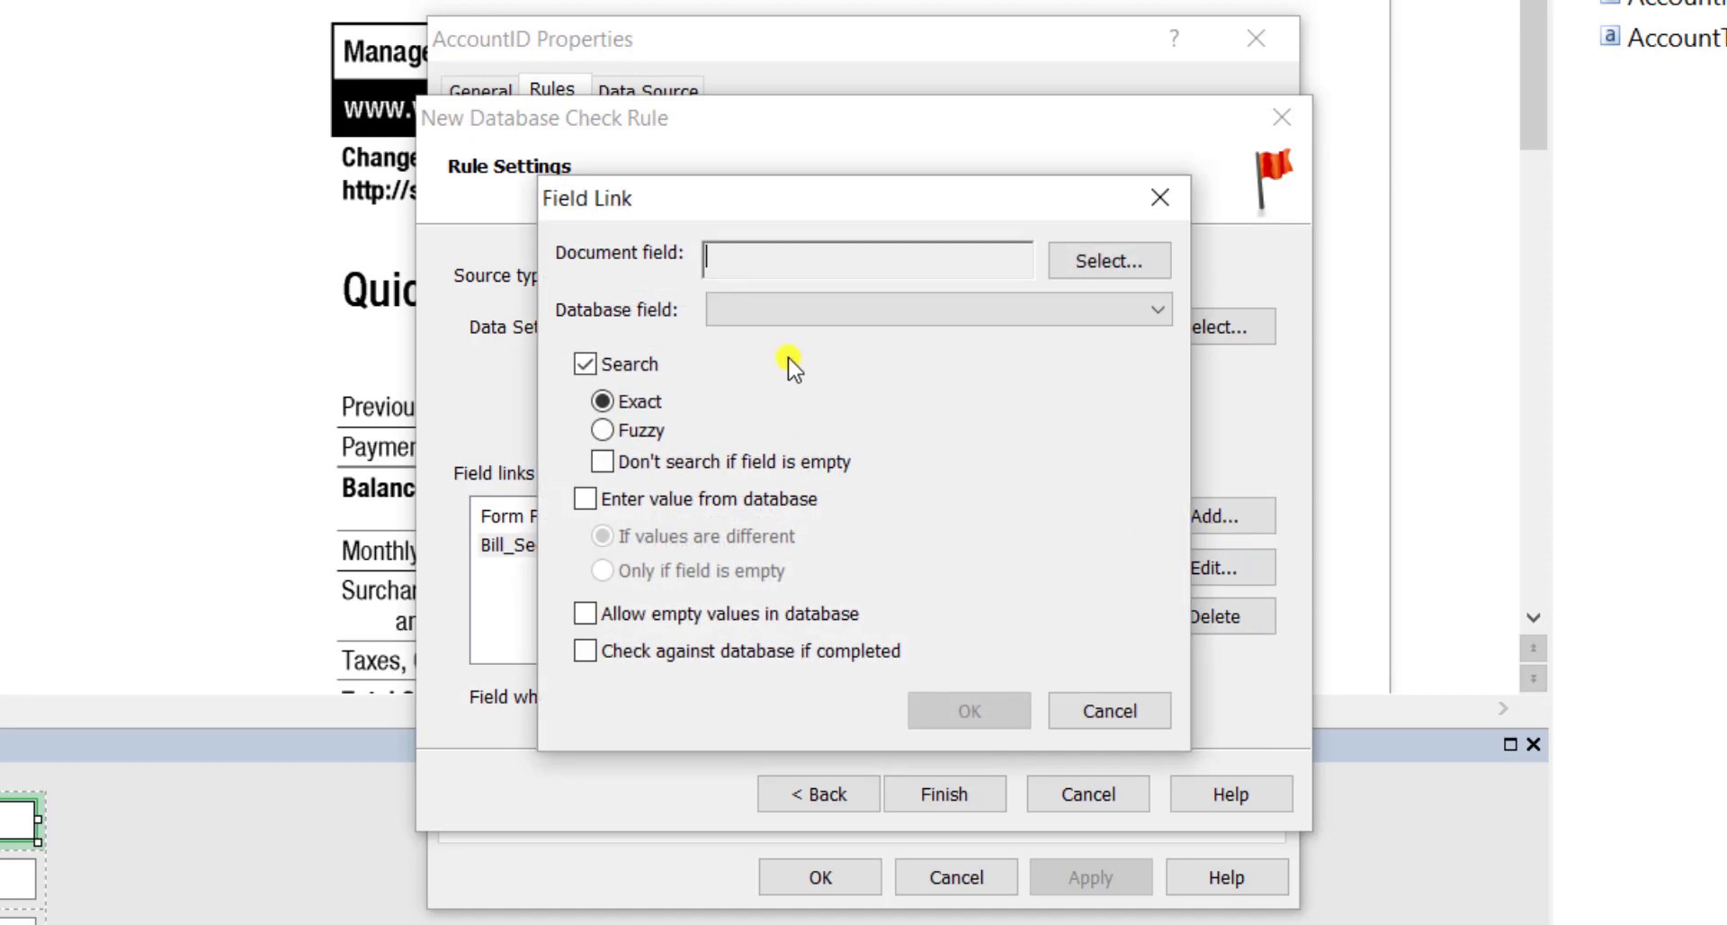
click(1115, 261)
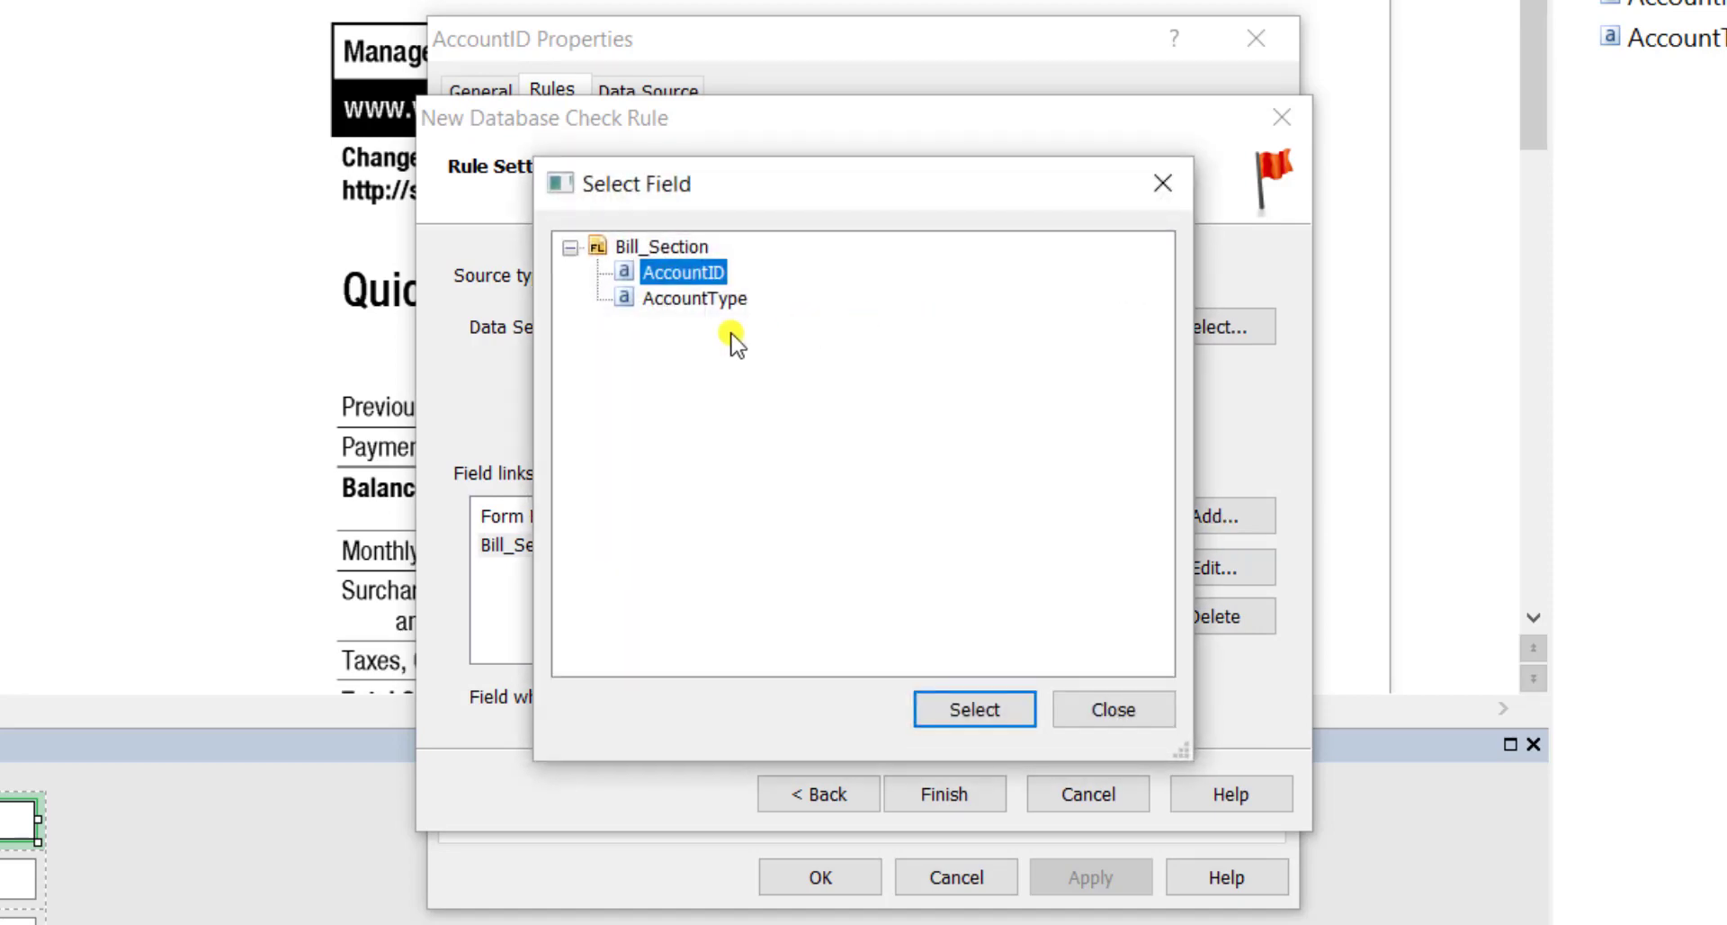
double_click(711, 299)
click(724, 308)
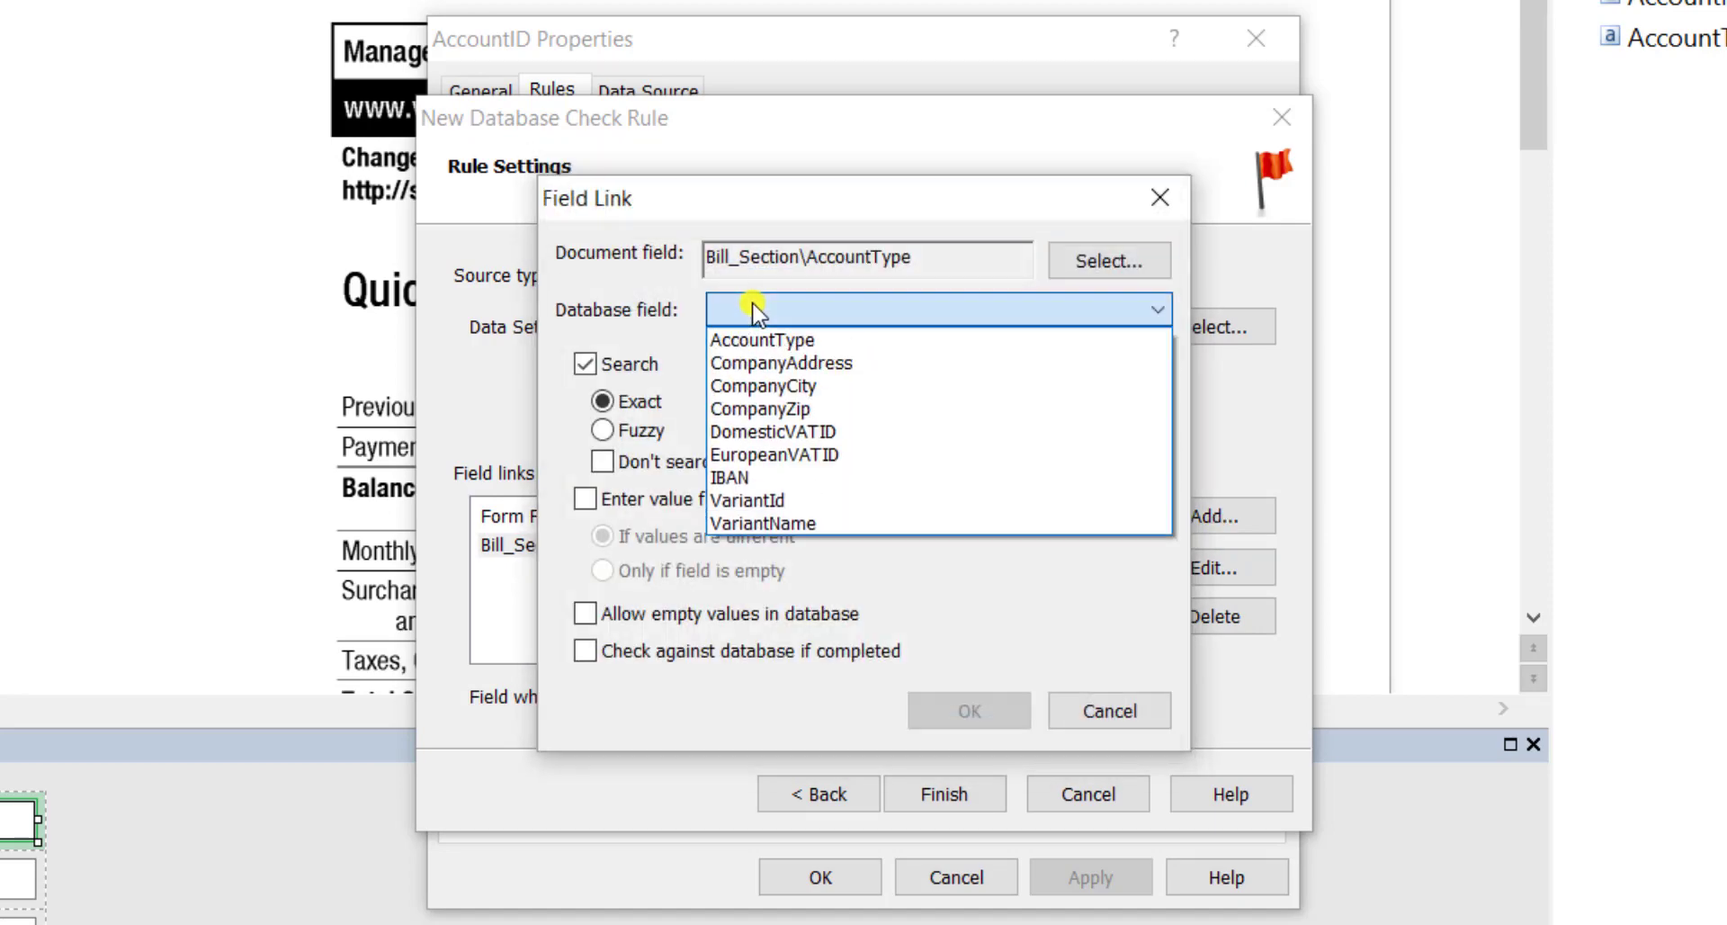
click(826, 341)
click(586, 500)
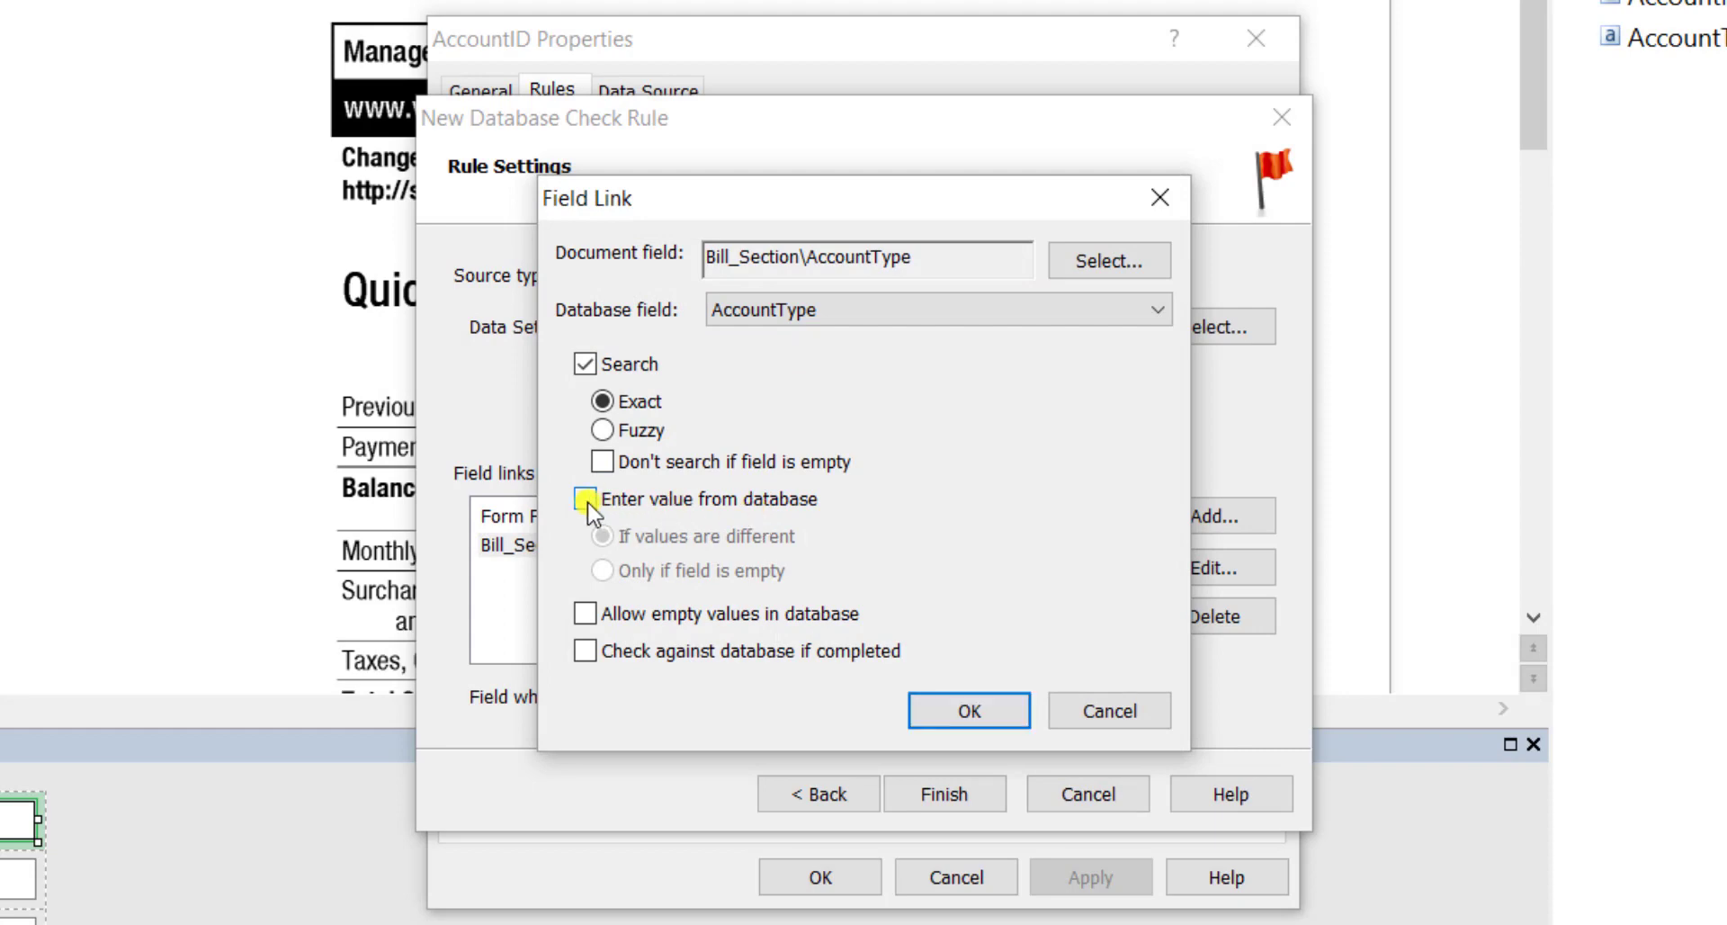
click(961, 708)
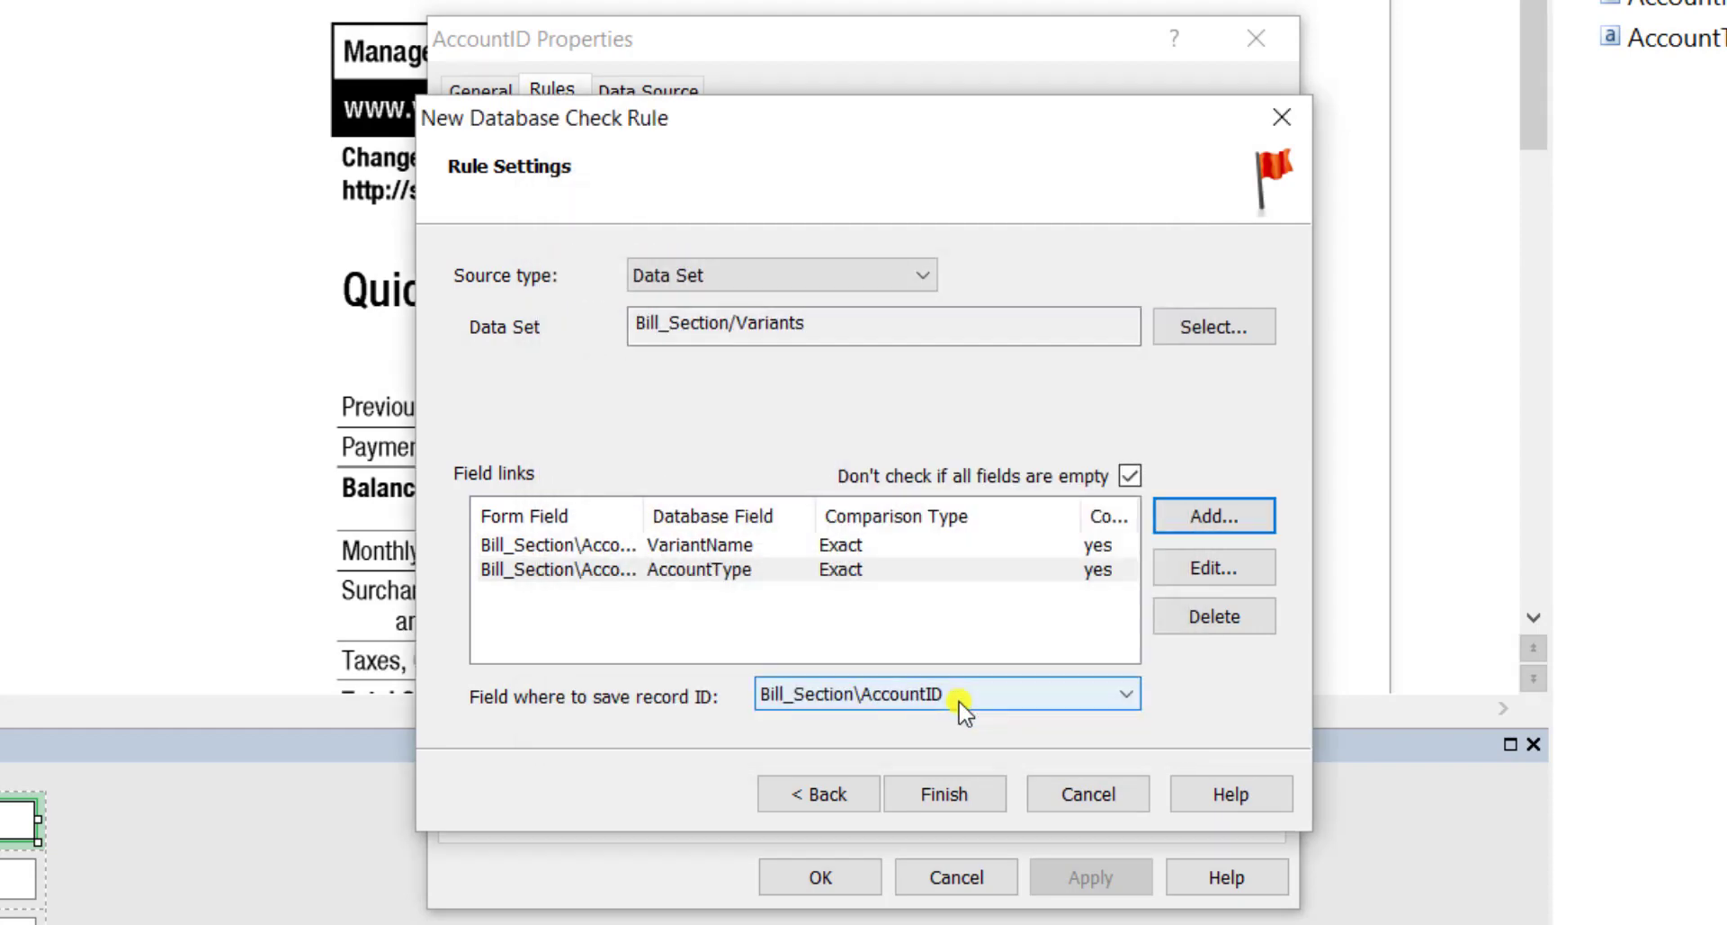
click(949, 796)
click(823, 876)
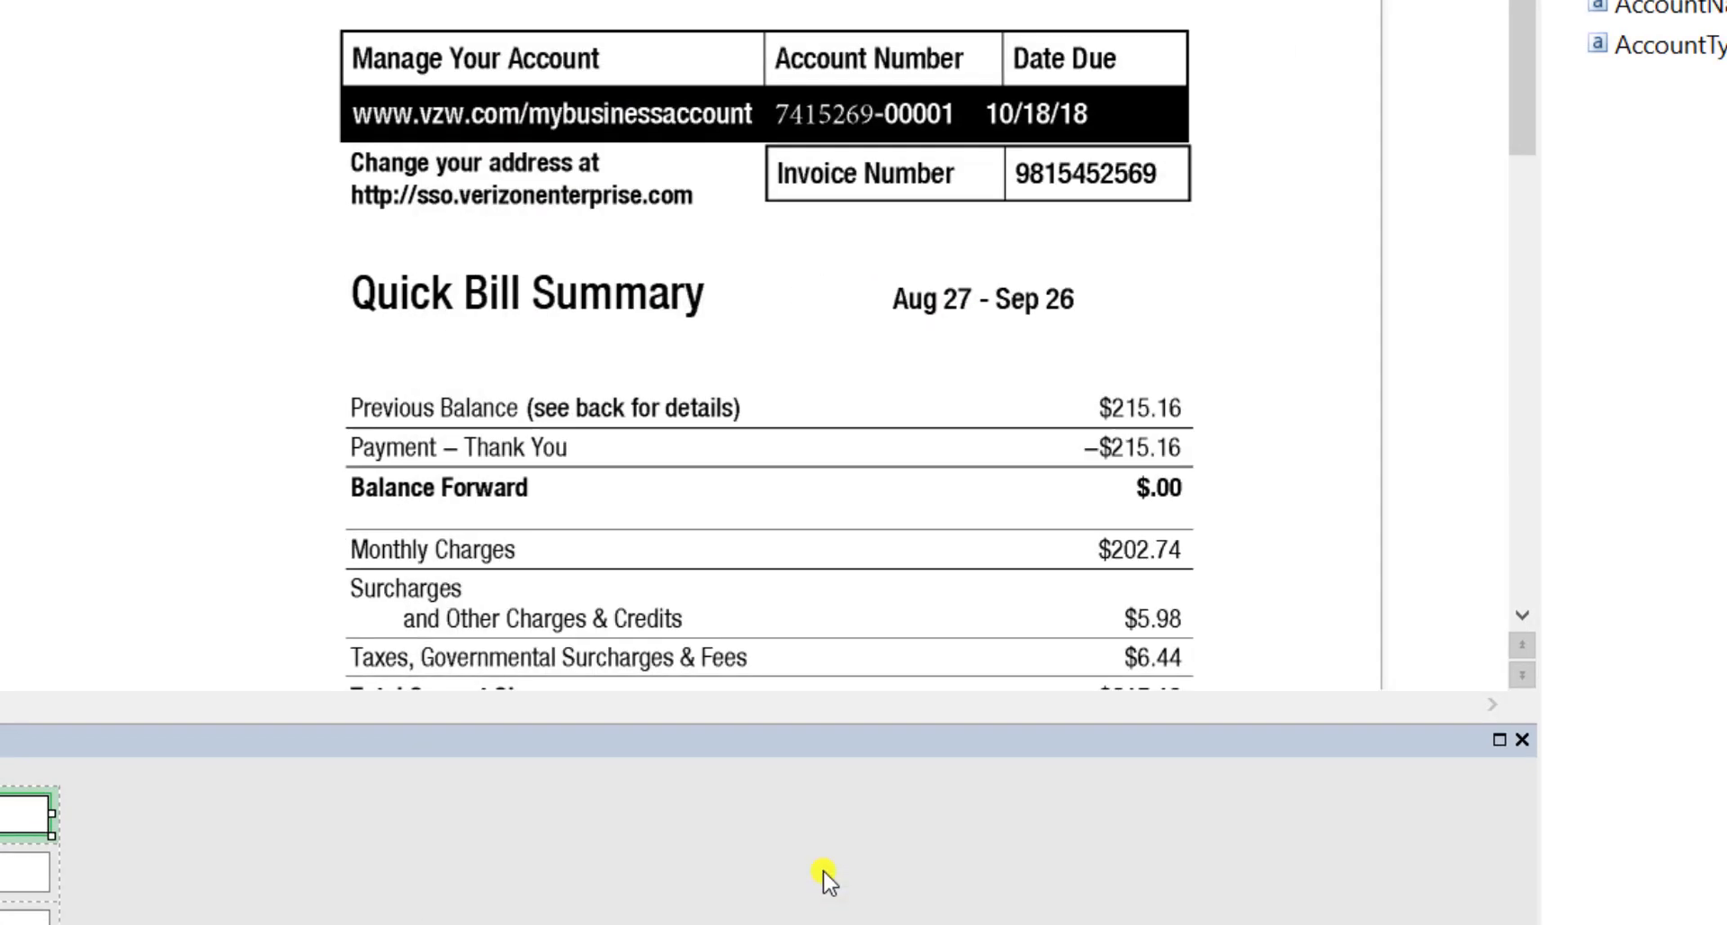
click(63, 0)
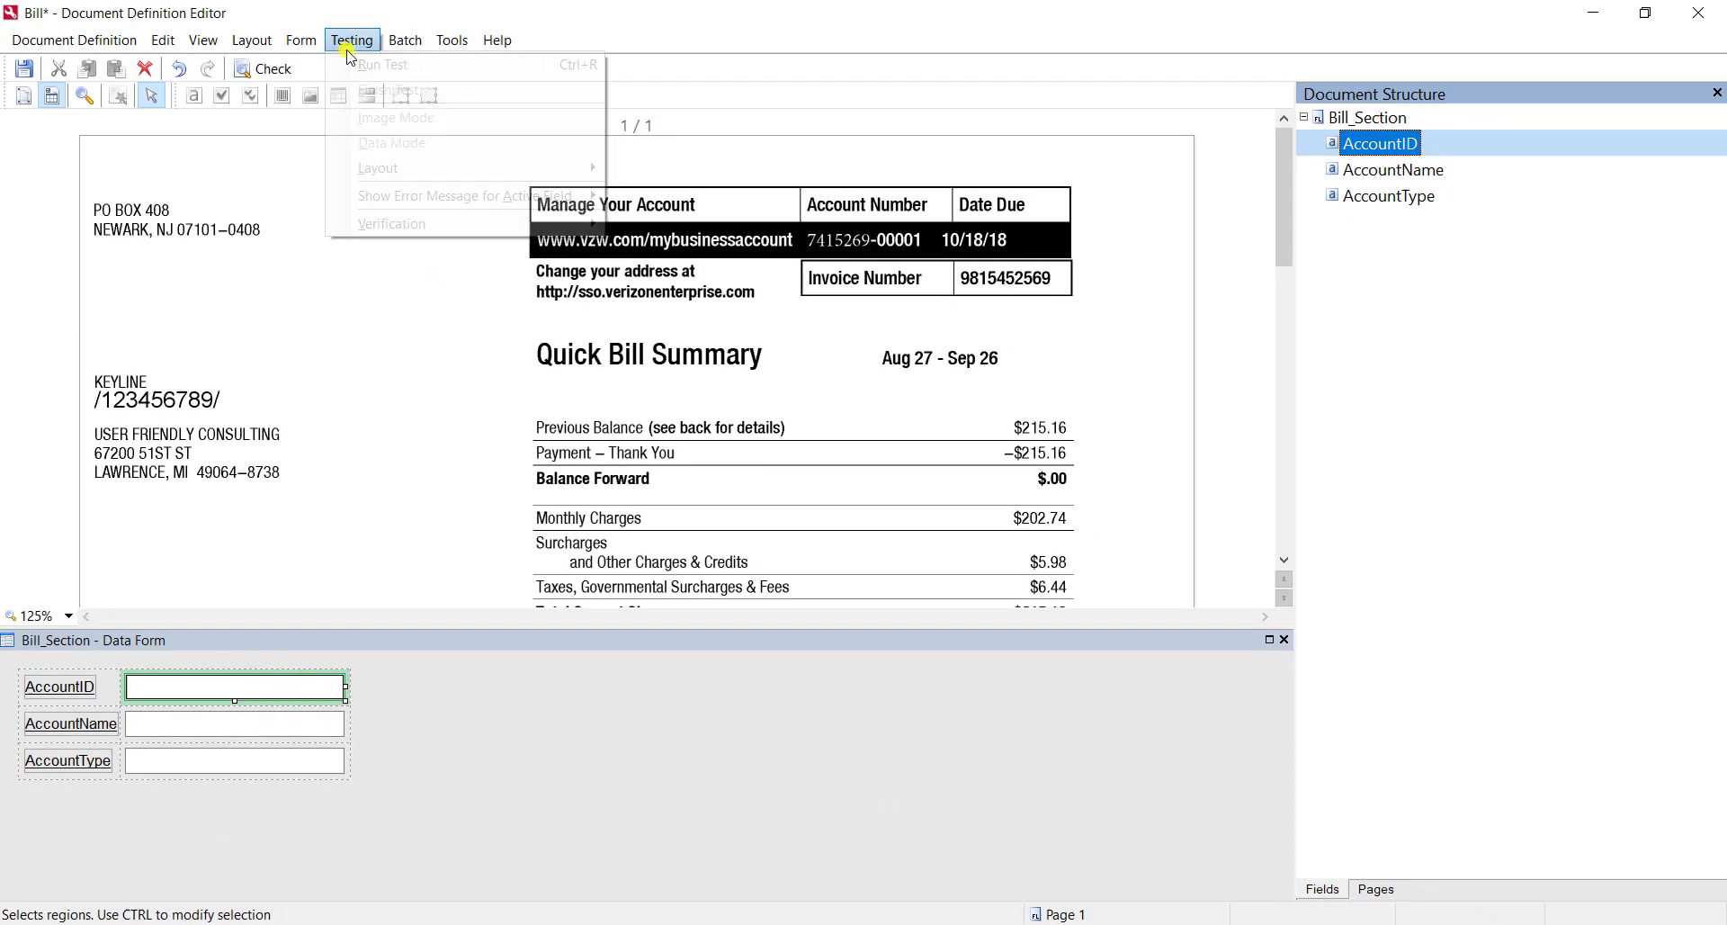
click(350, 67)
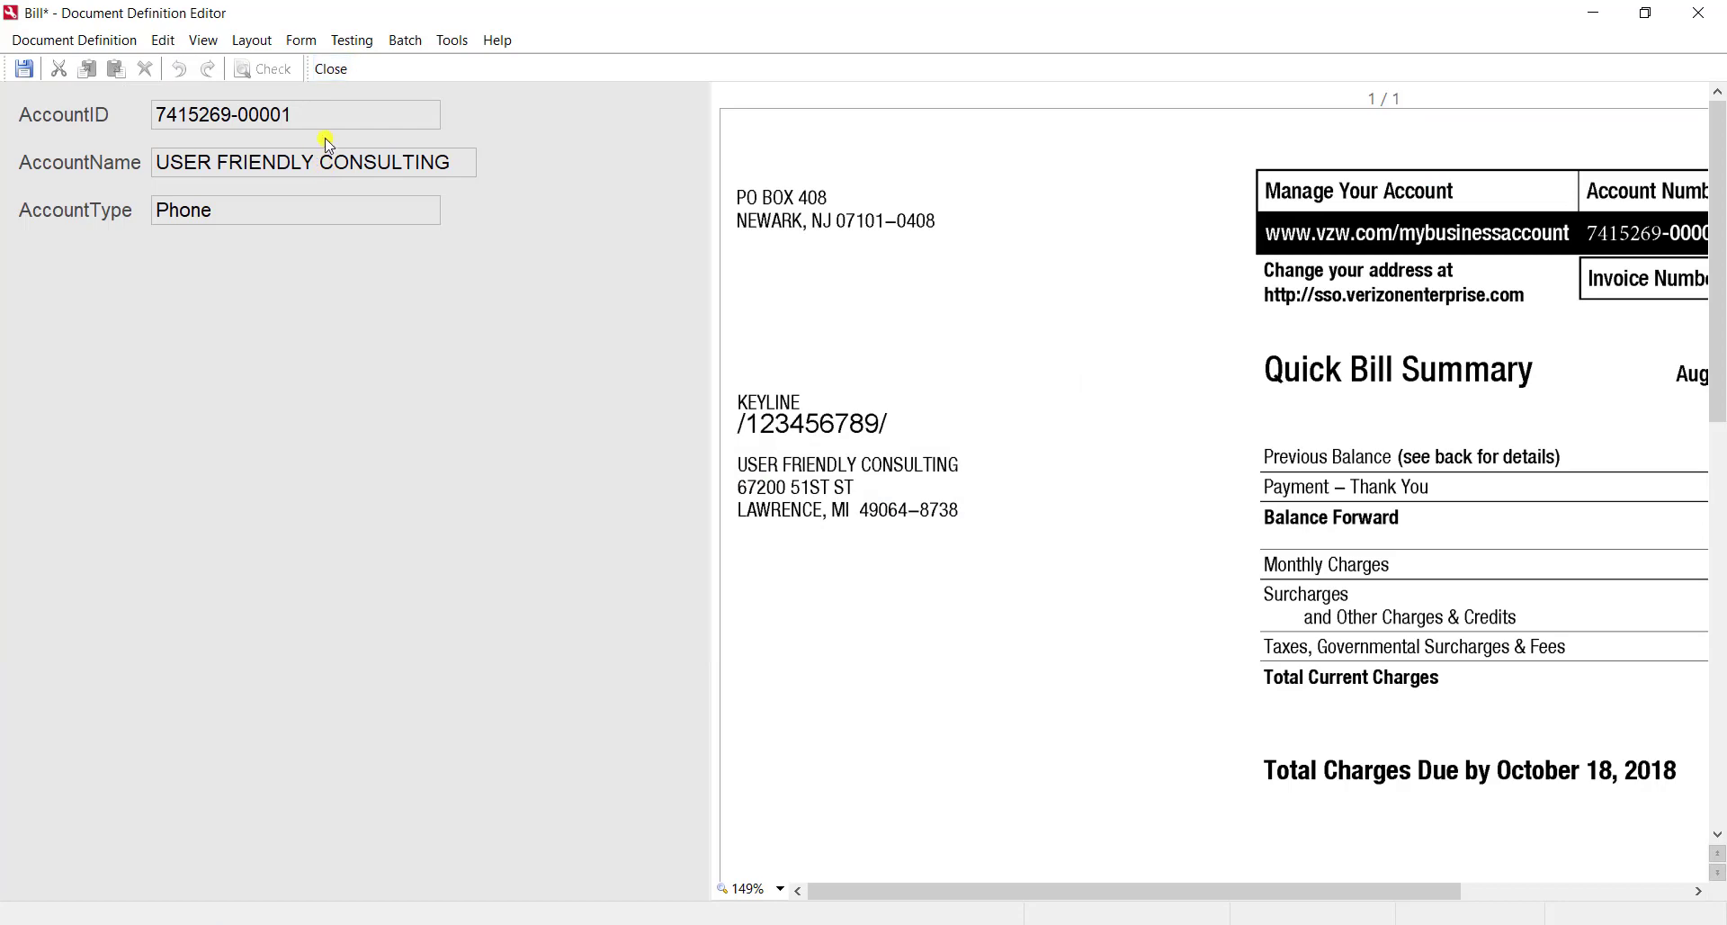
click(316, 113)
click(286, 160)
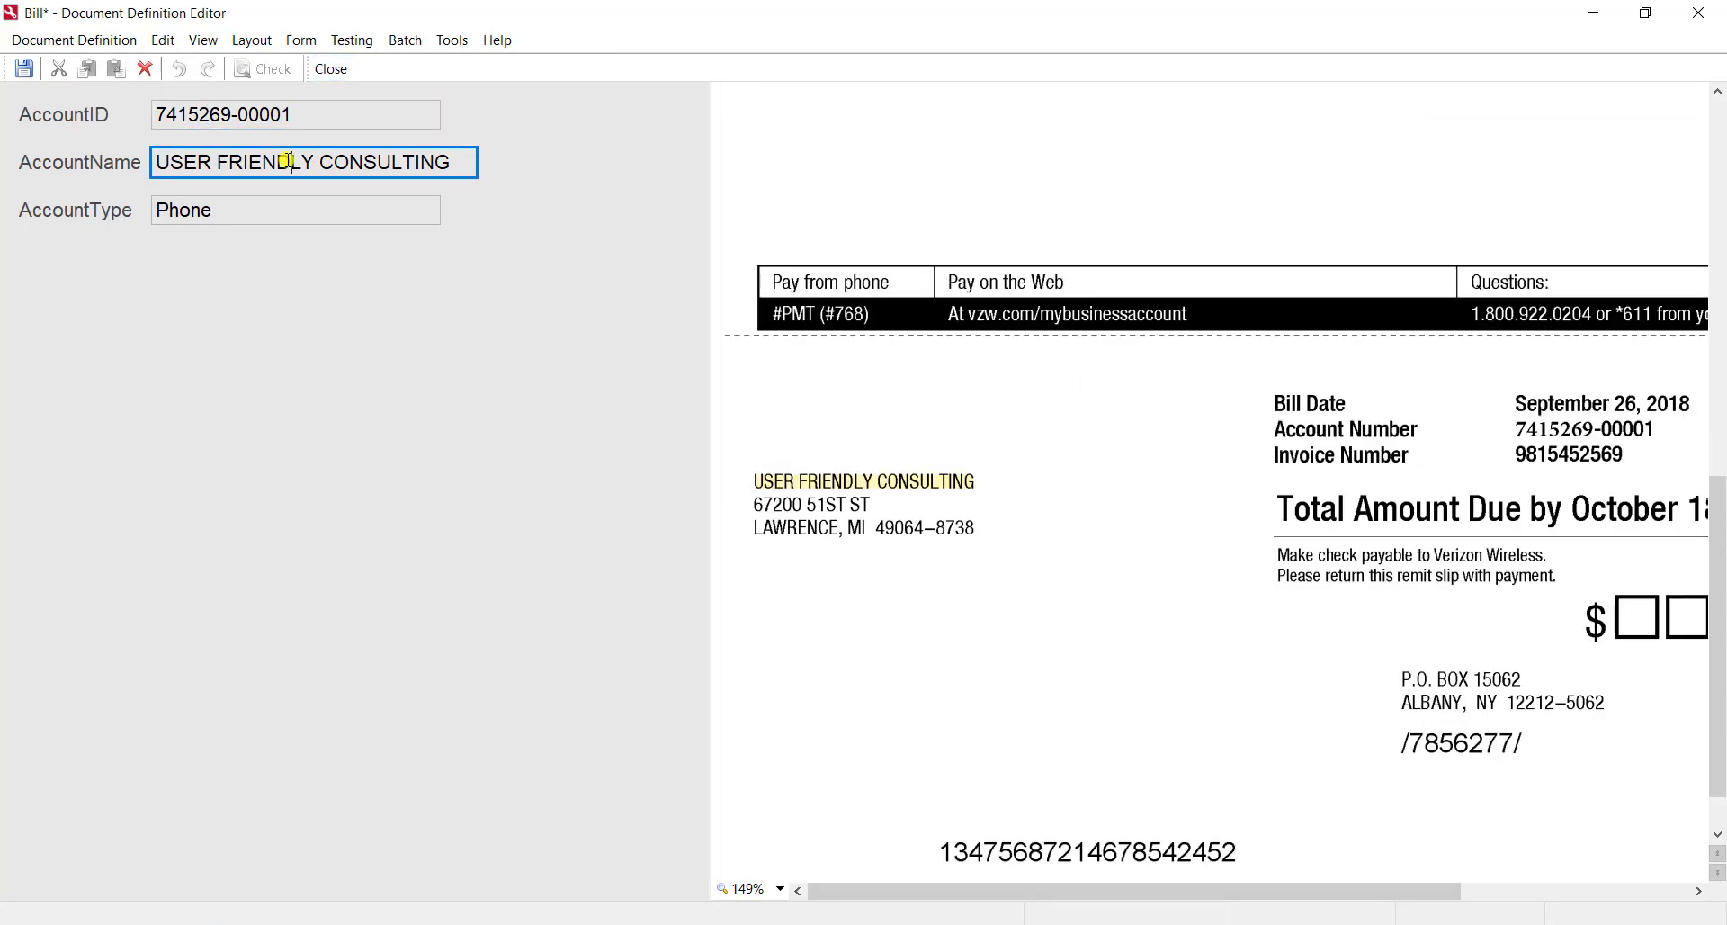
click(273, 218)
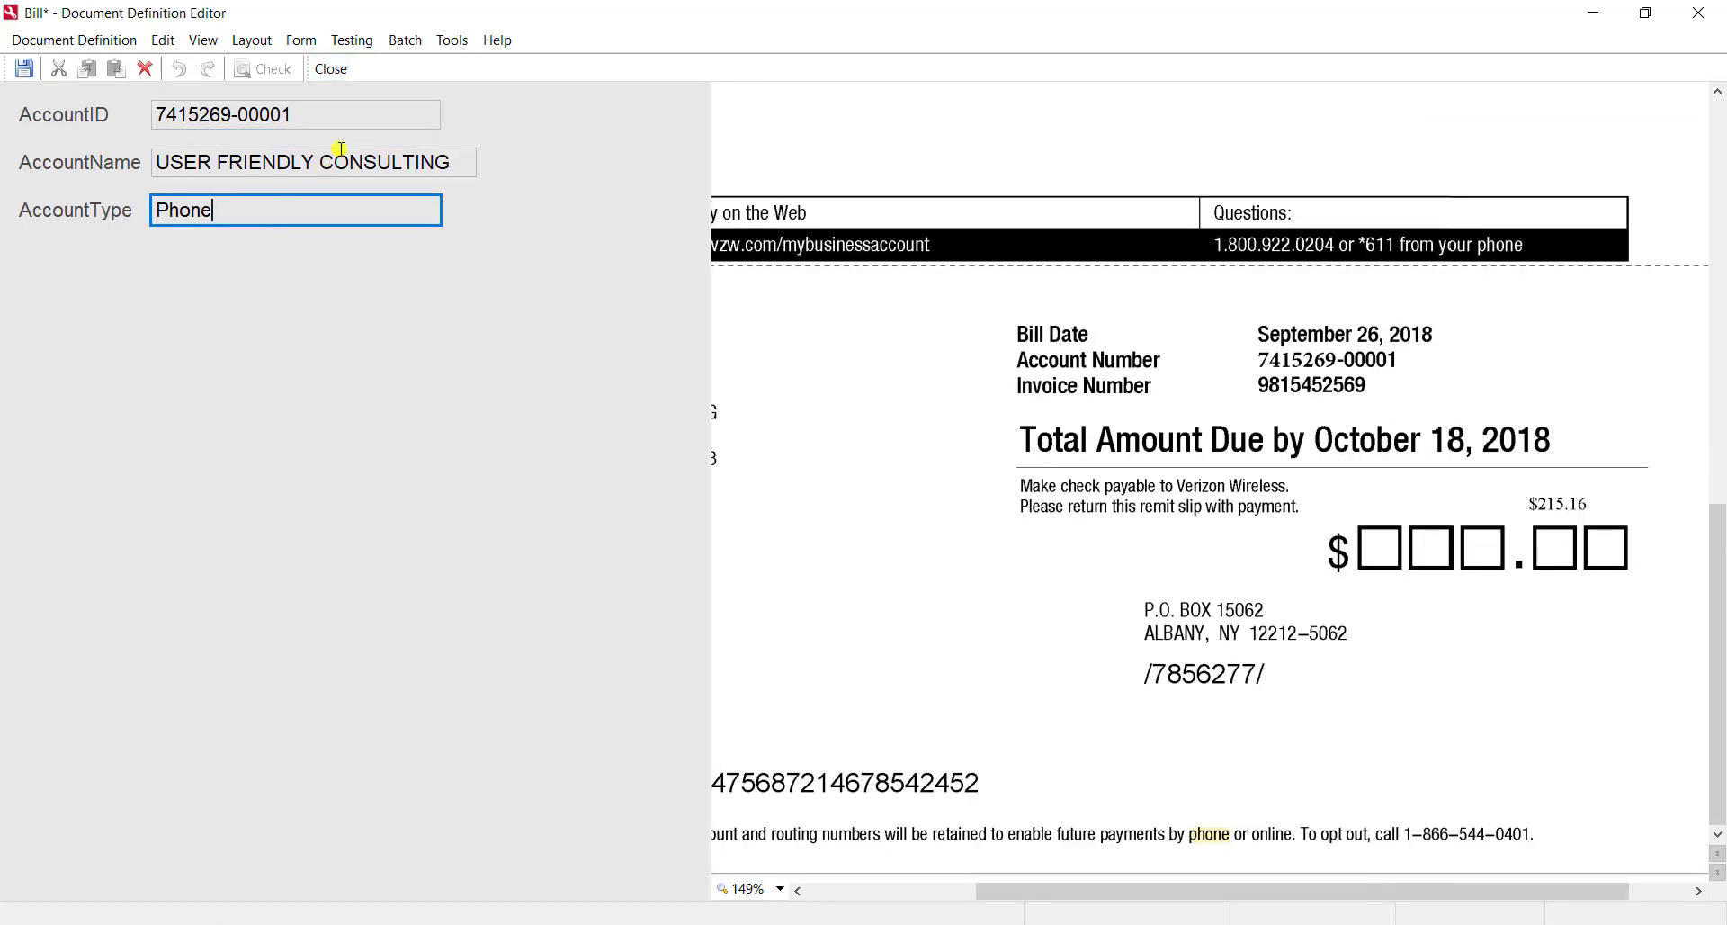
click(331, 69)
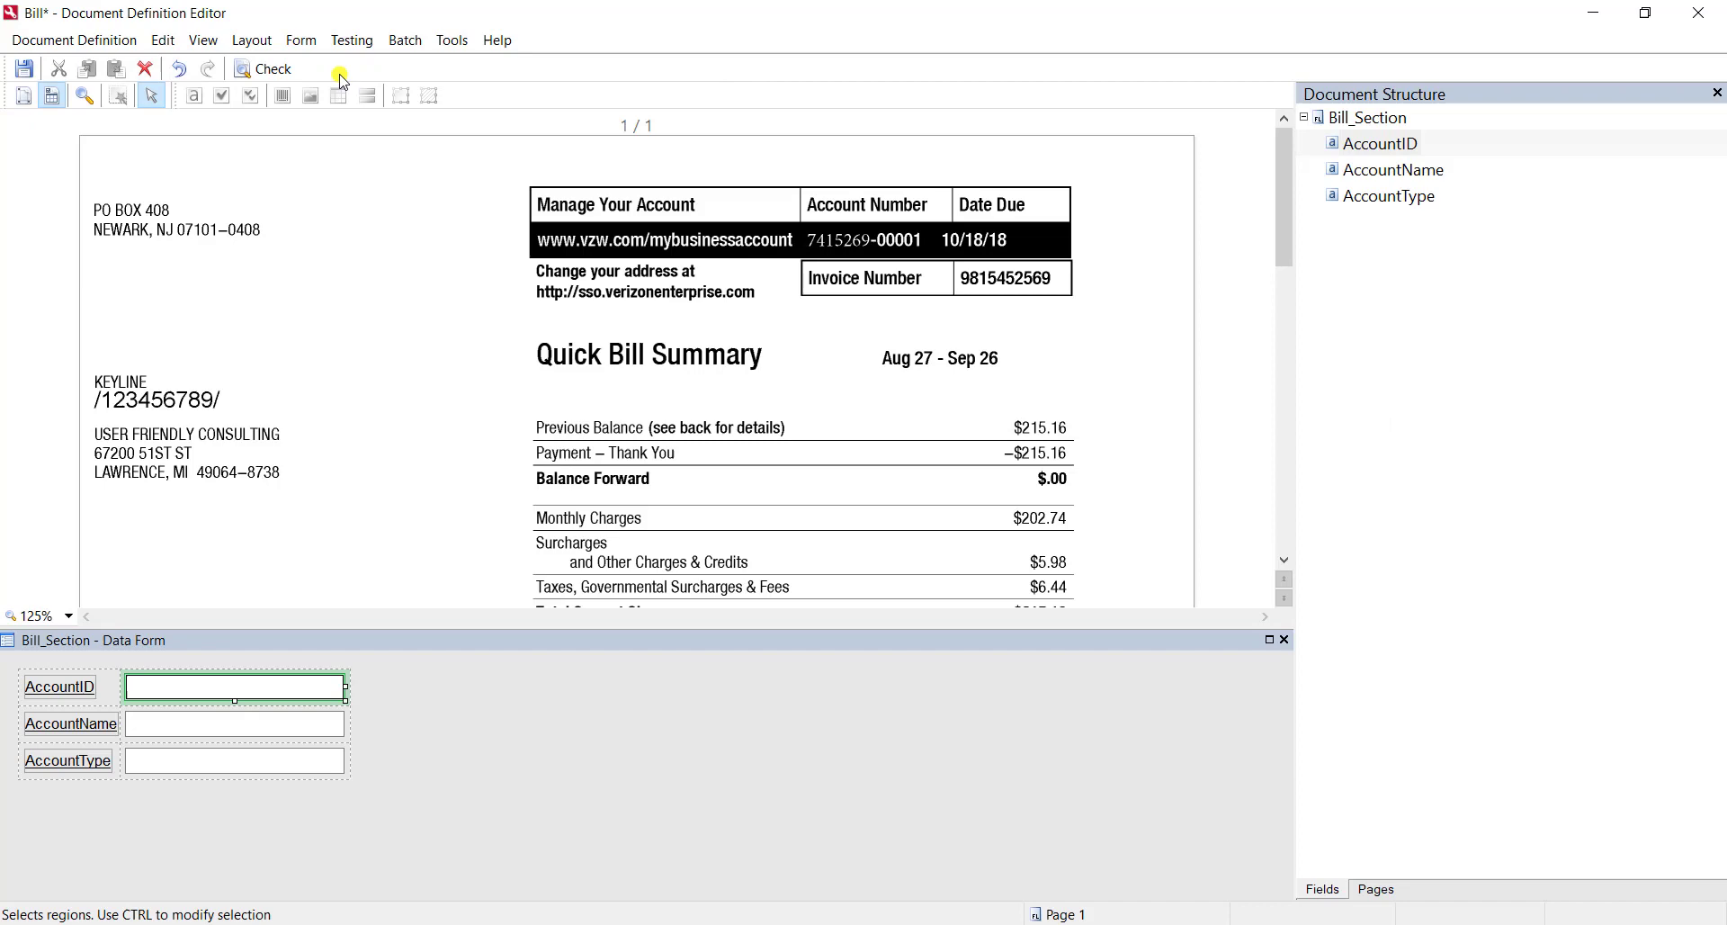
- Save the Bill definition, then create and select a new test batch named TestBatch
click(27, 76)
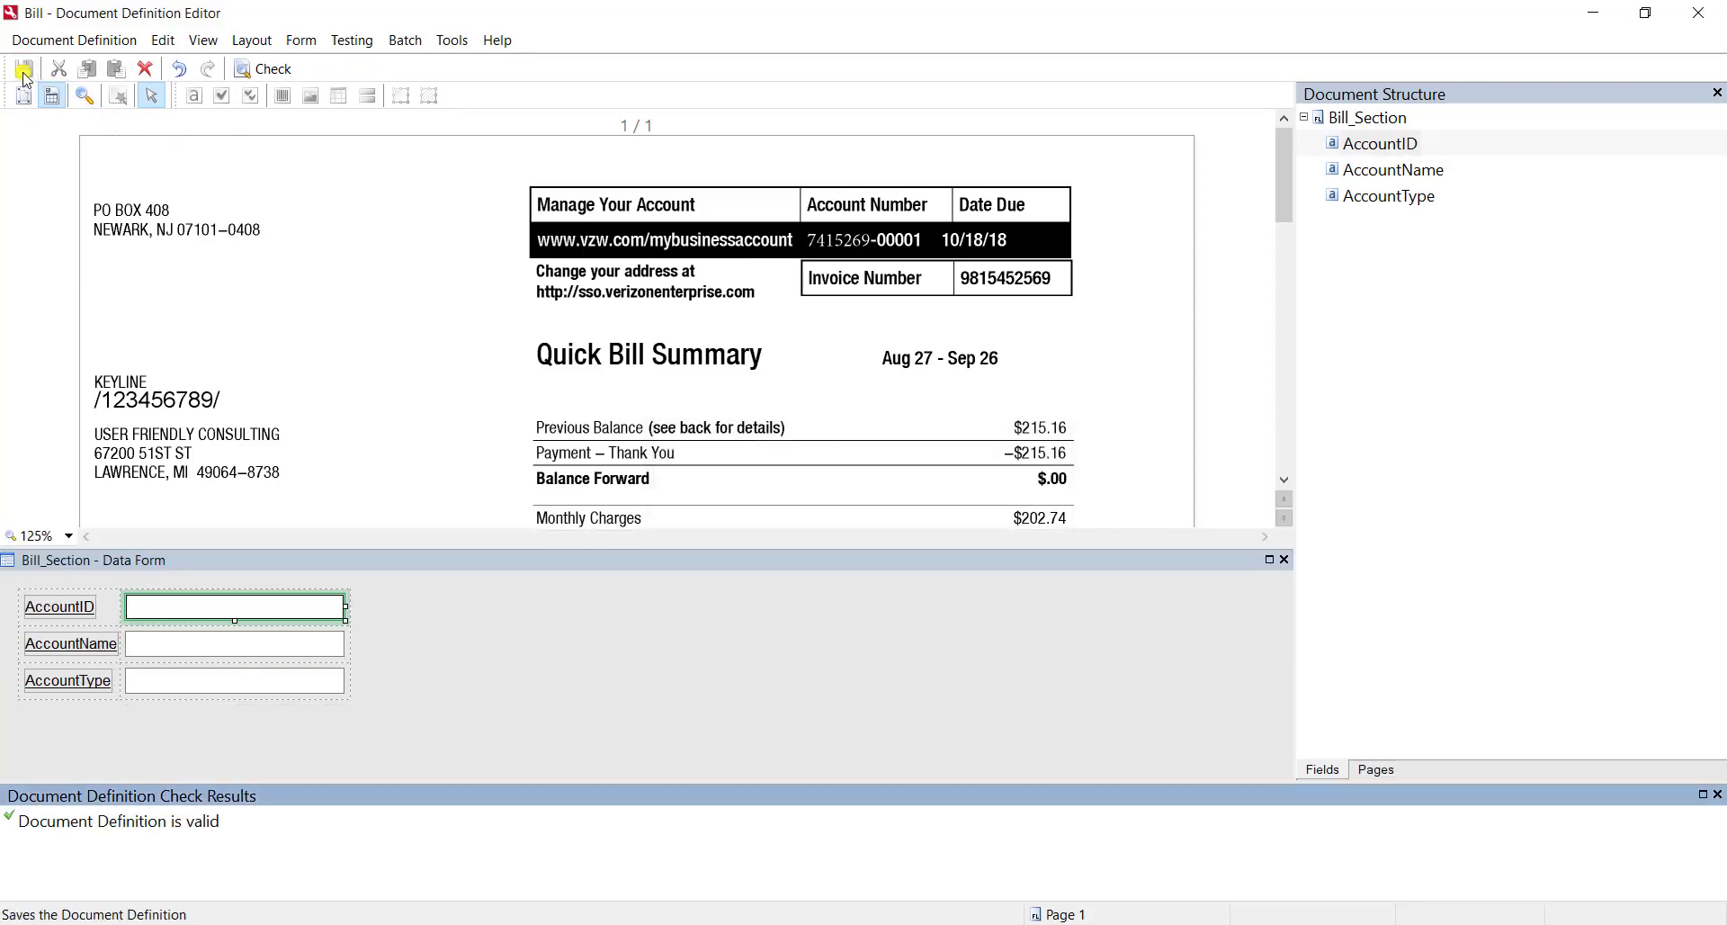
click(352, 40)
click(423, 64)
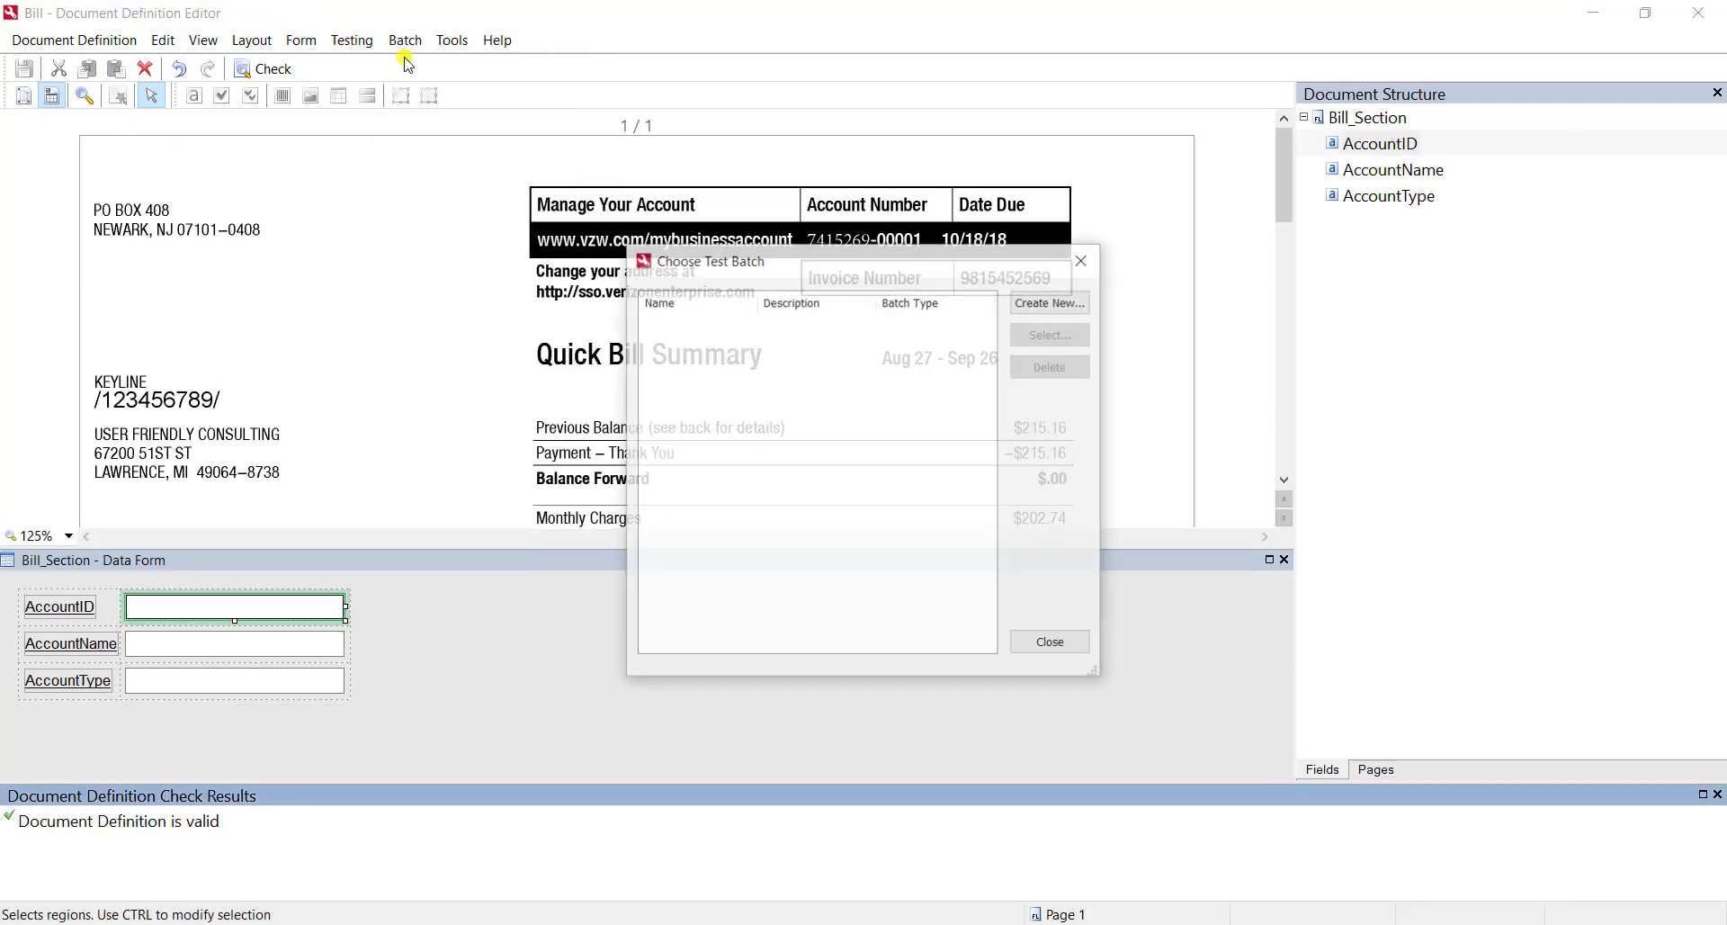
click(1051, 303)
click(829, 485)
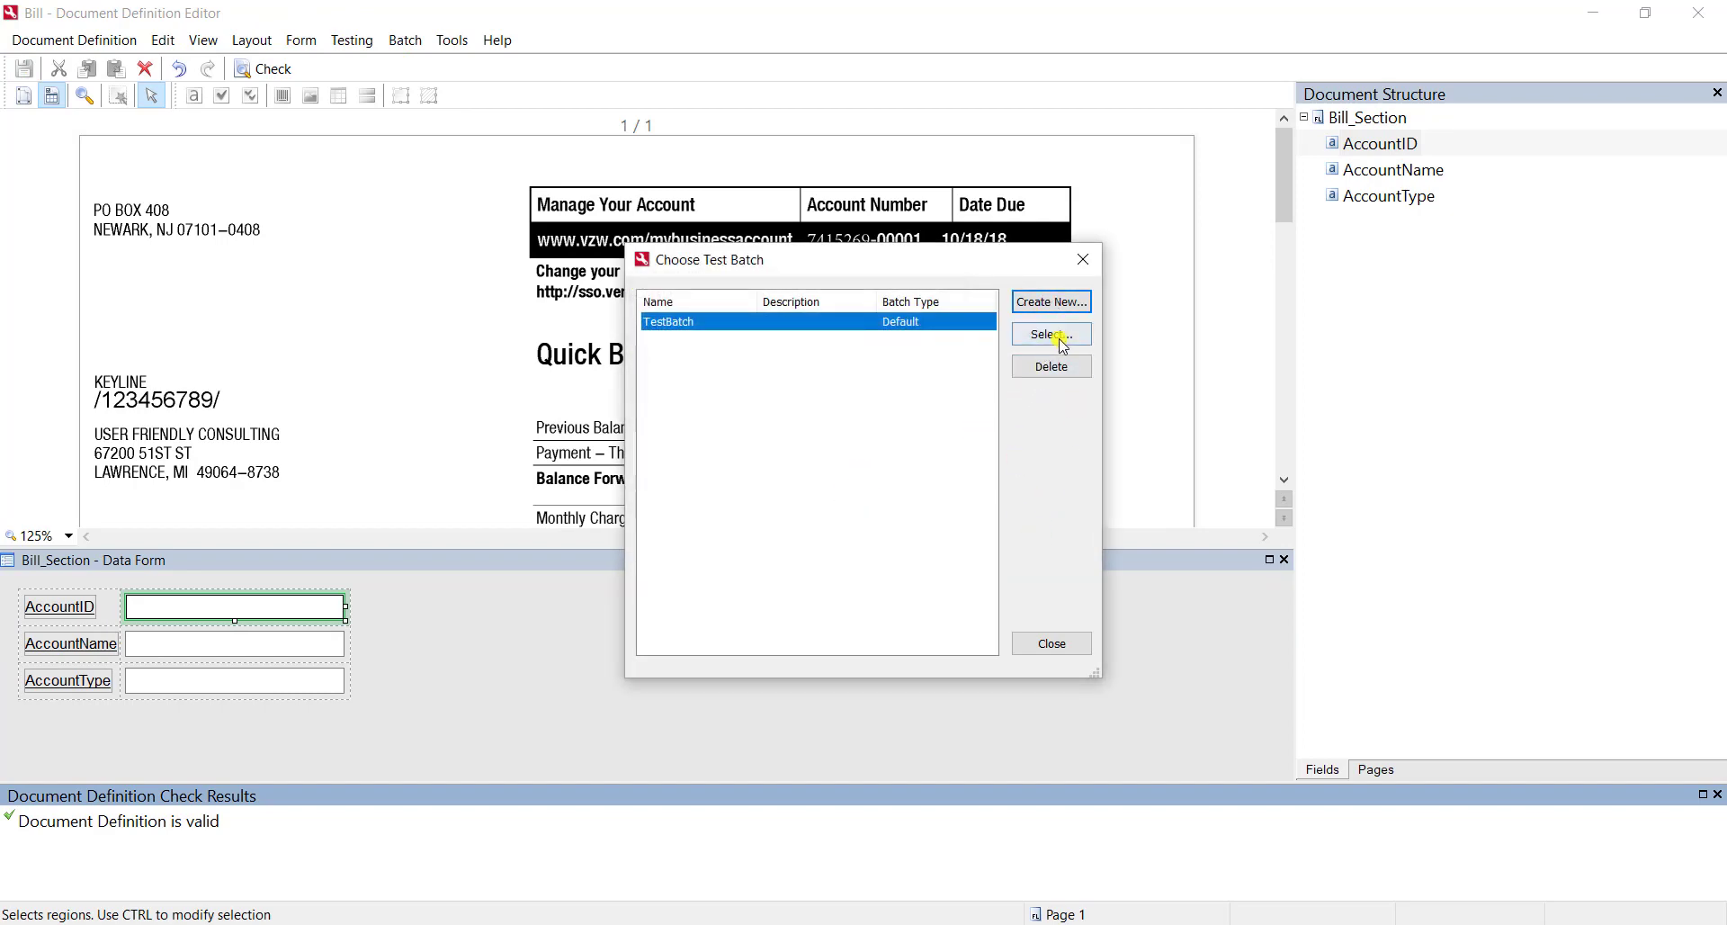
click(1052, 335)
- Load all three sample bill PDFs into TestBatch
right_click(558, 388)
click(607, 423)
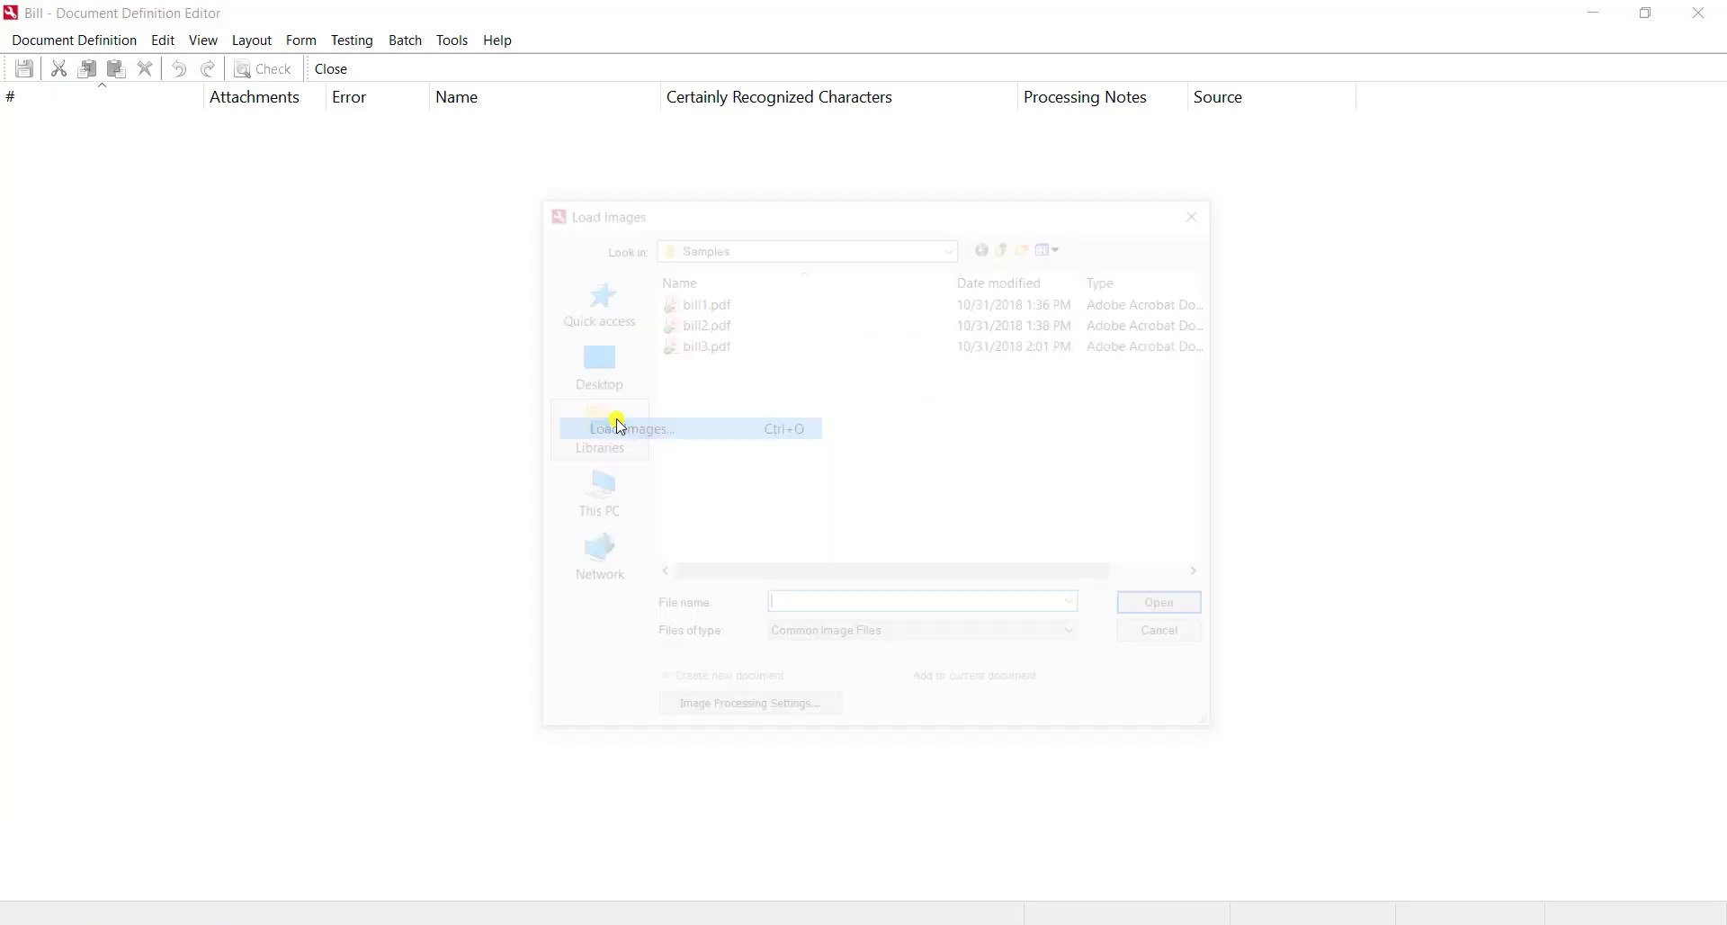
drag(783, 304, 1022, 521)
click(1149, 612)
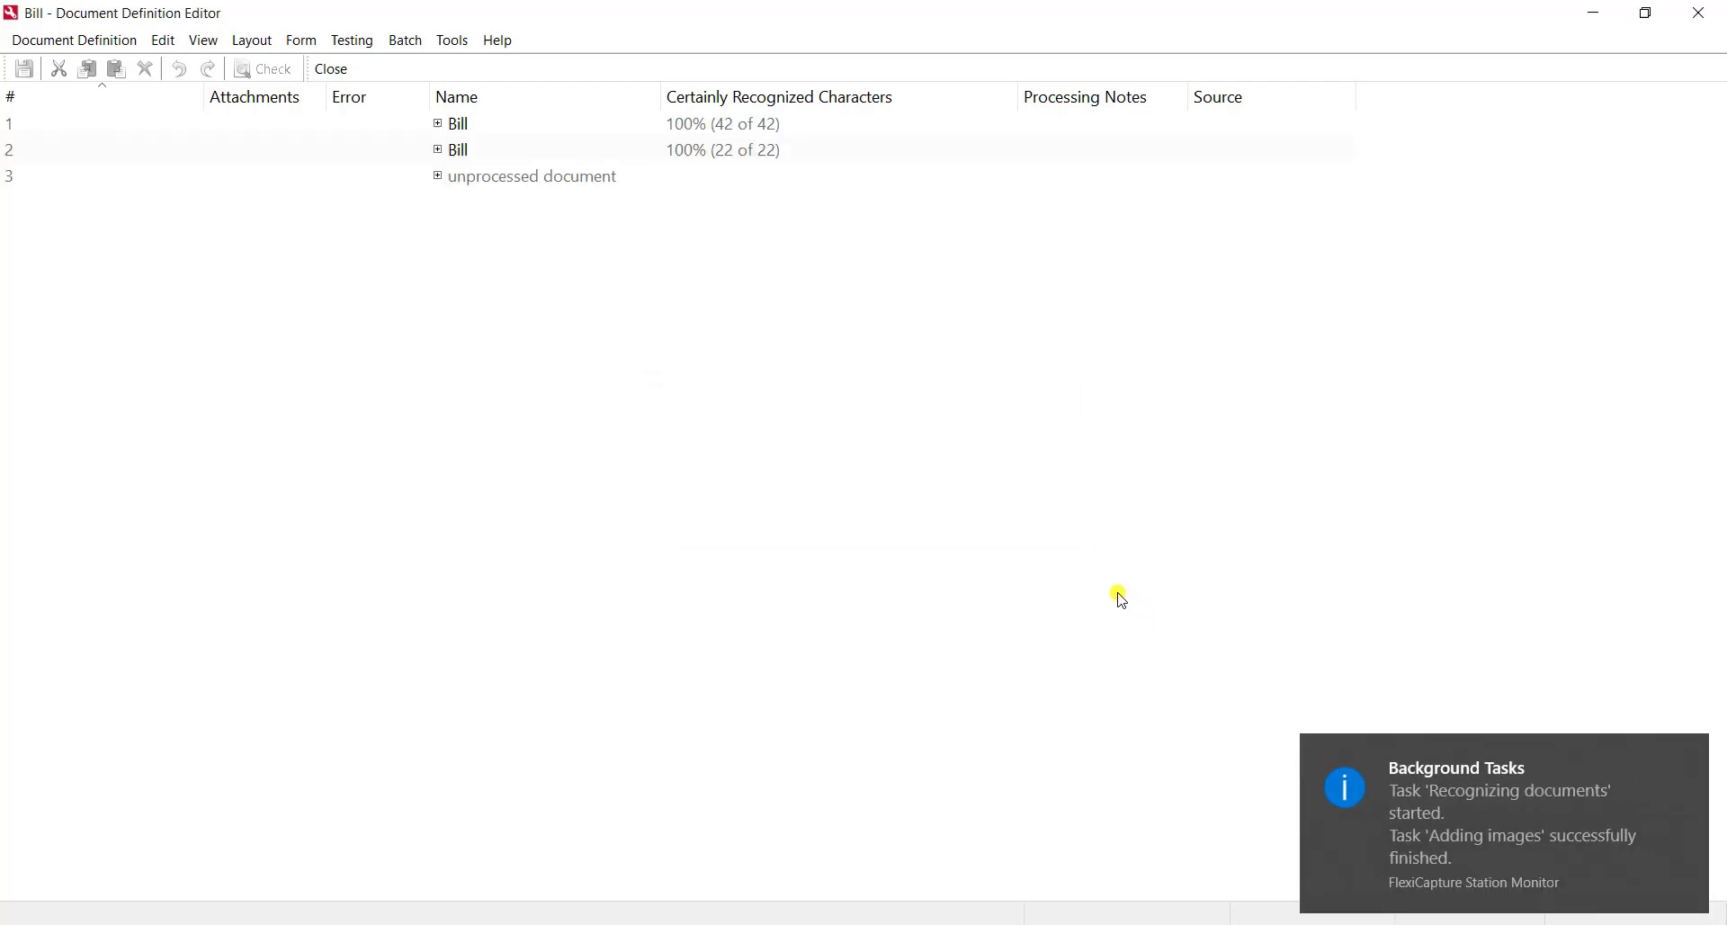
- Review the three recognized bills' AccountID and auto-filled AccountName fields
click(466, 122)
double_click(465, 120)
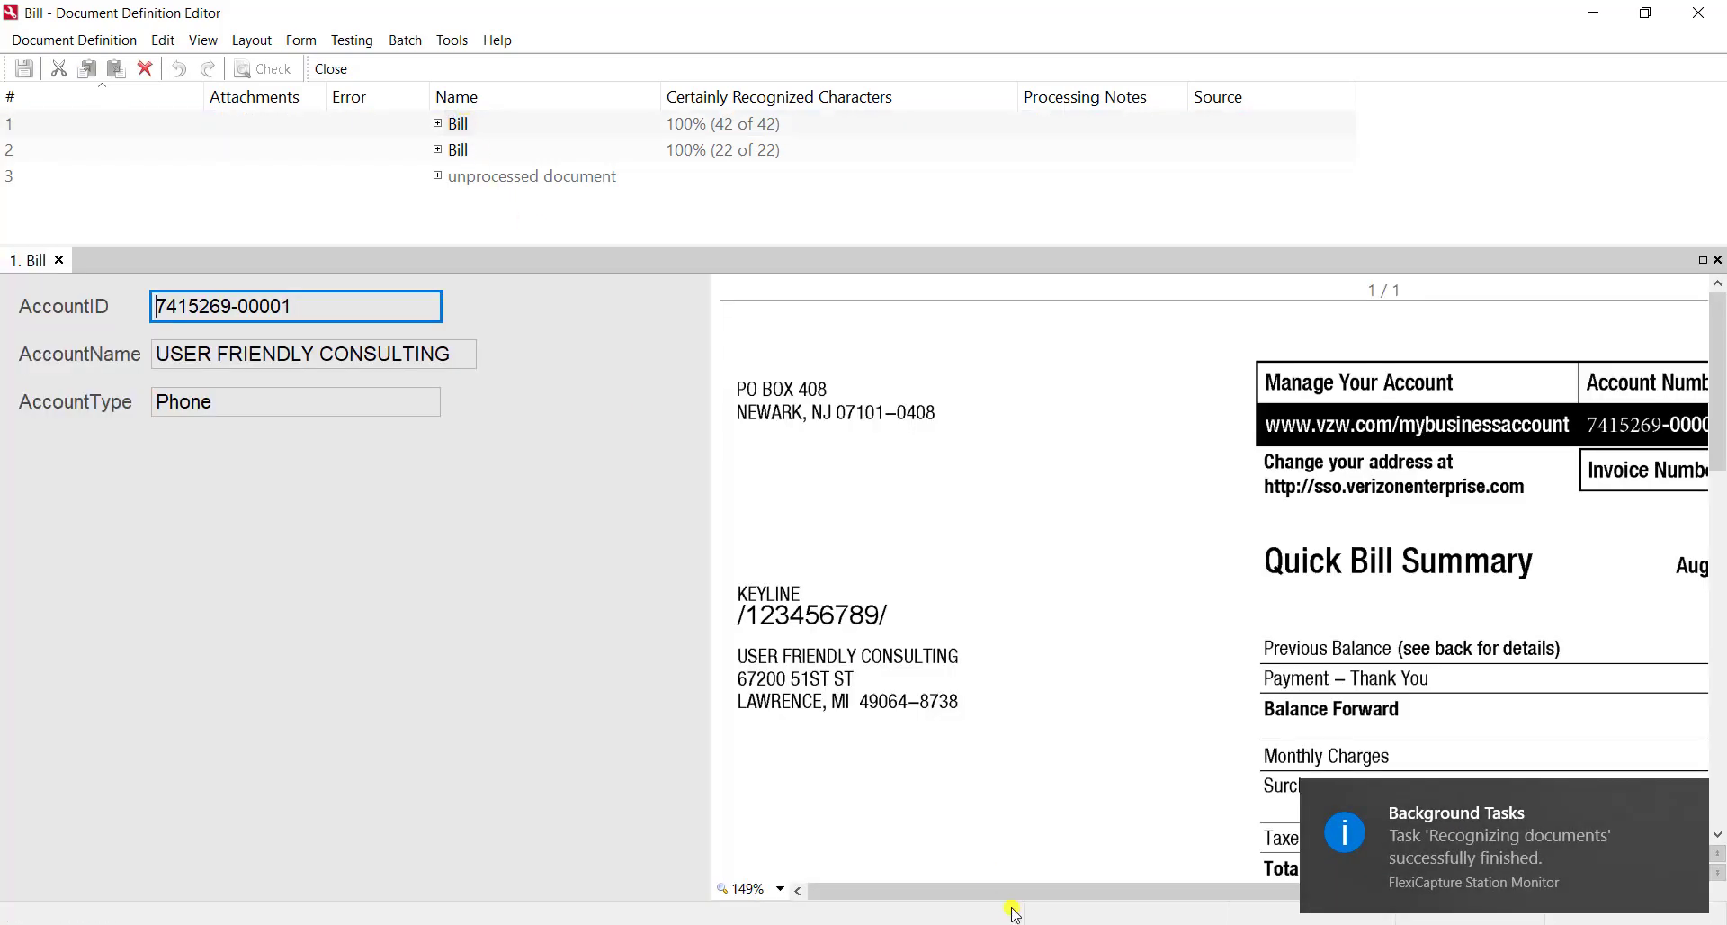
click(779, 888)
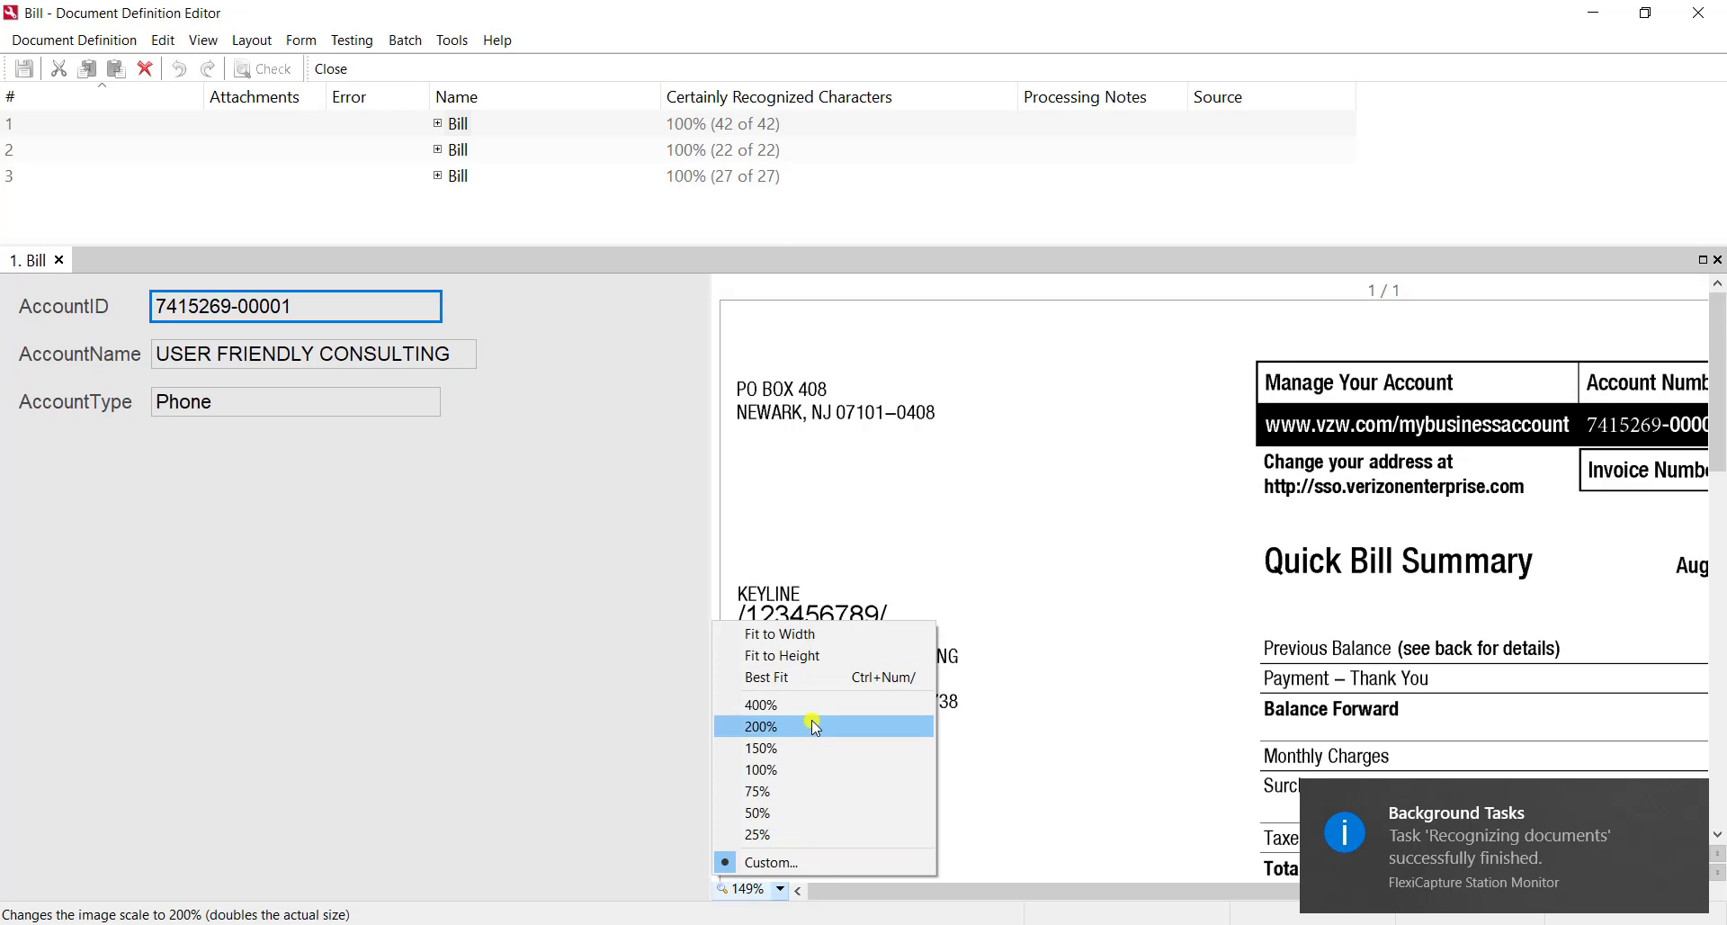
click(842, 634)
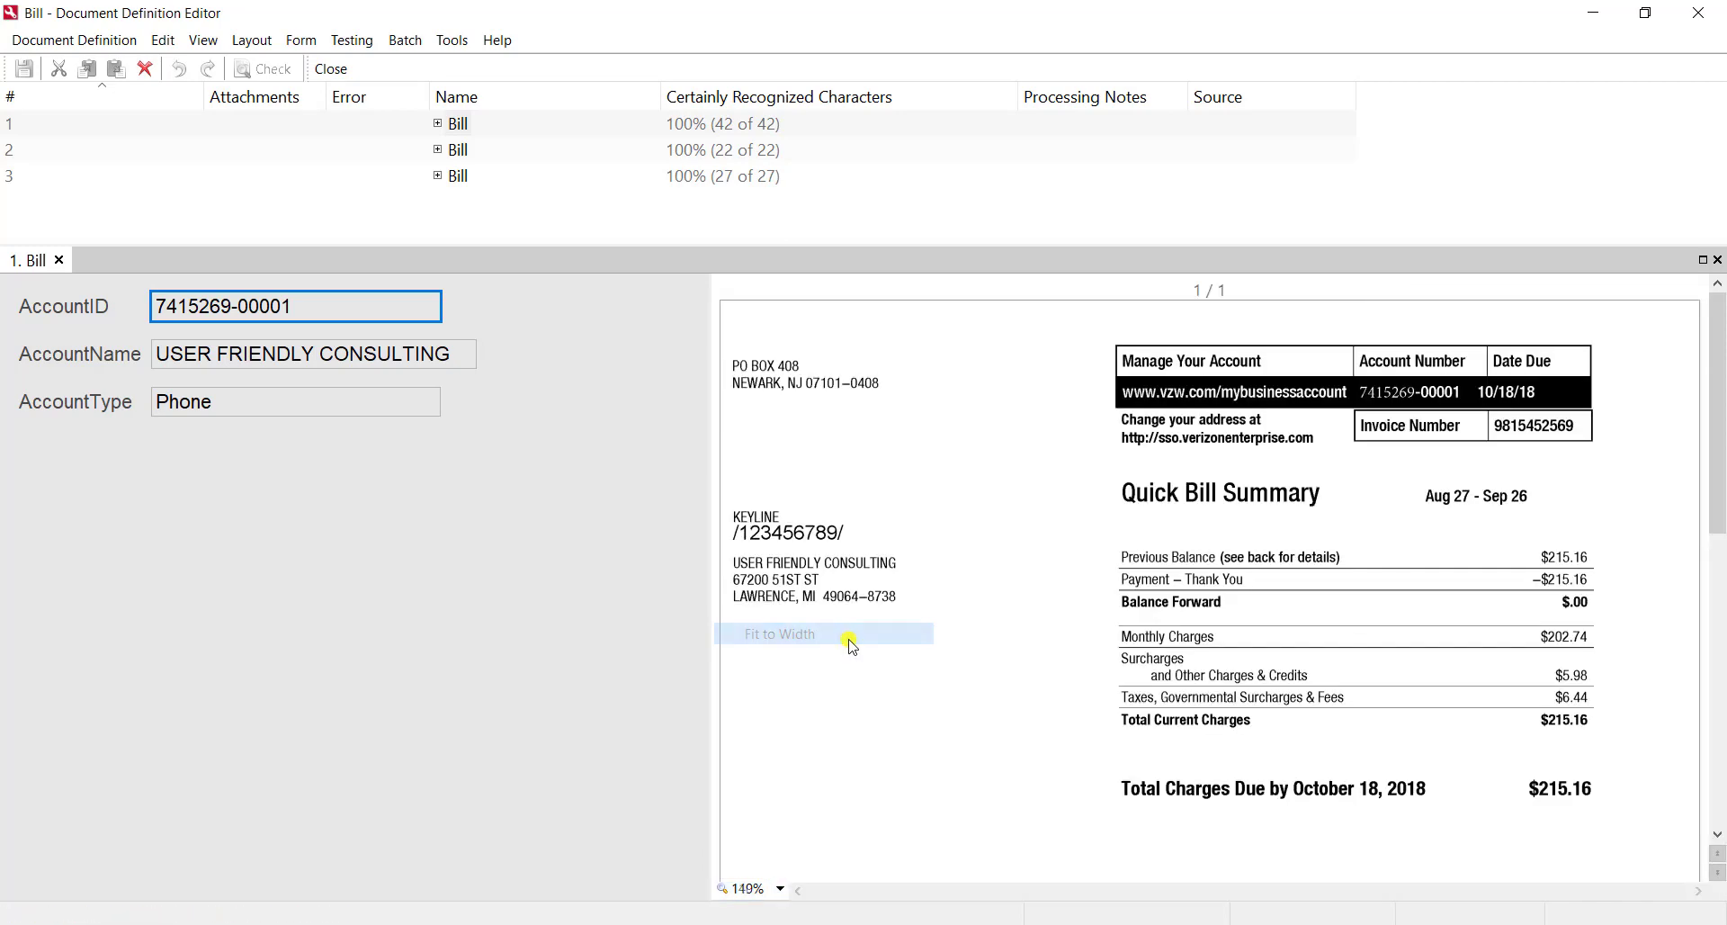
double_click(453, 149)
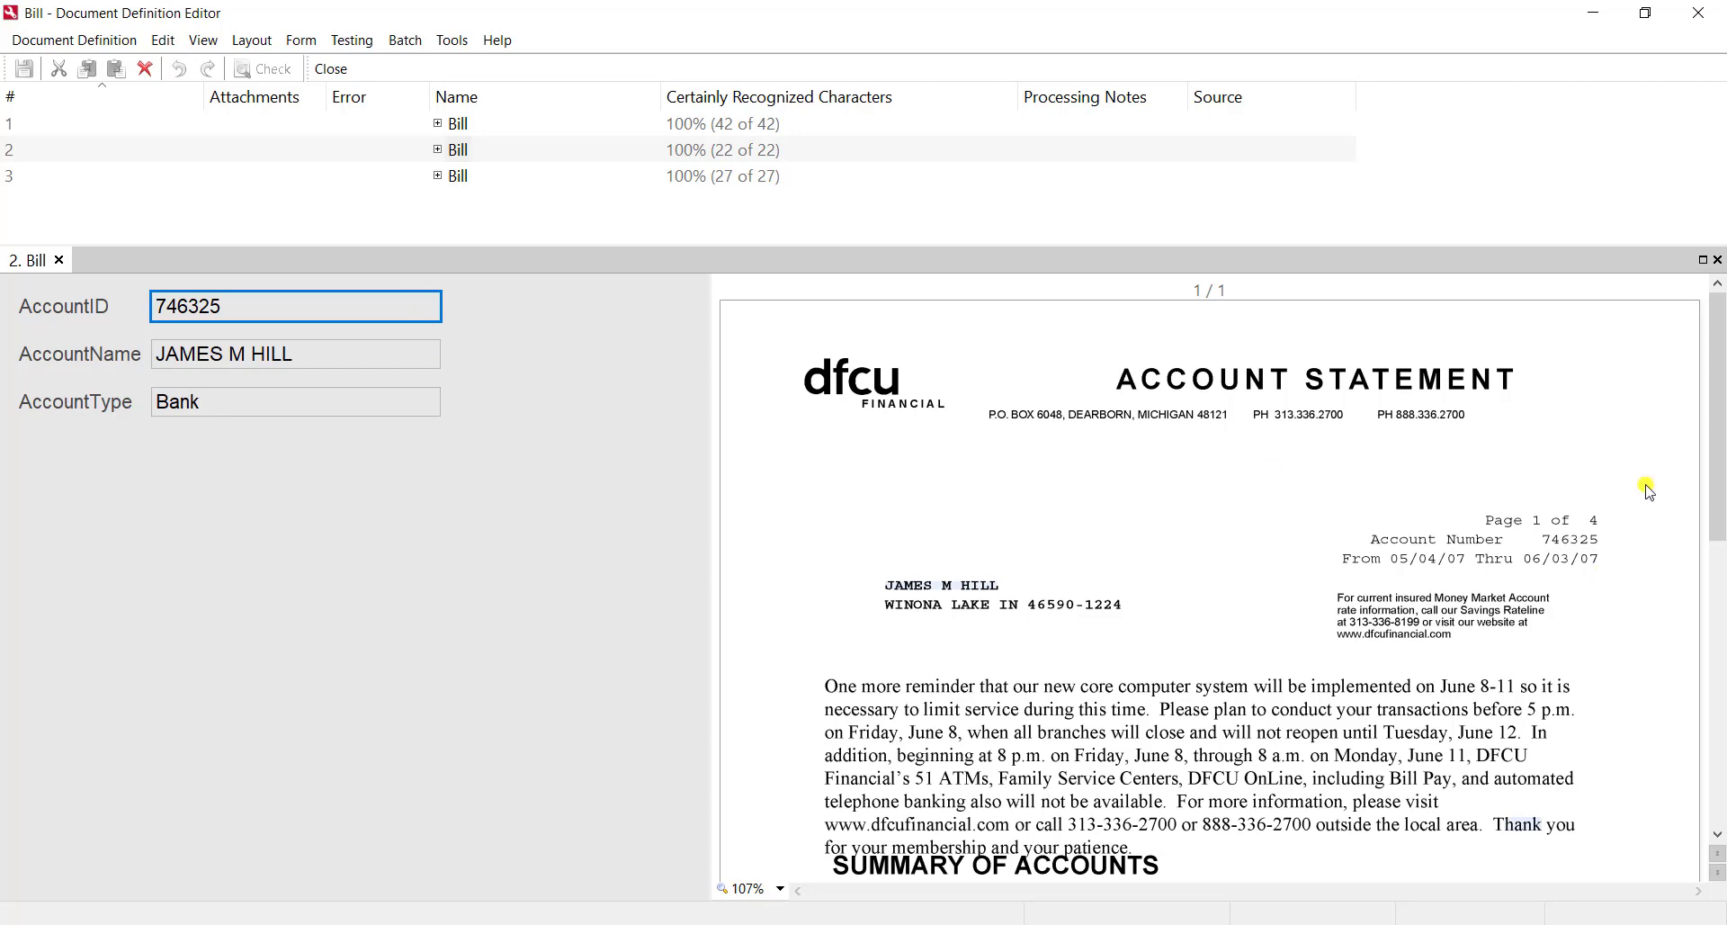
click(384, 359)
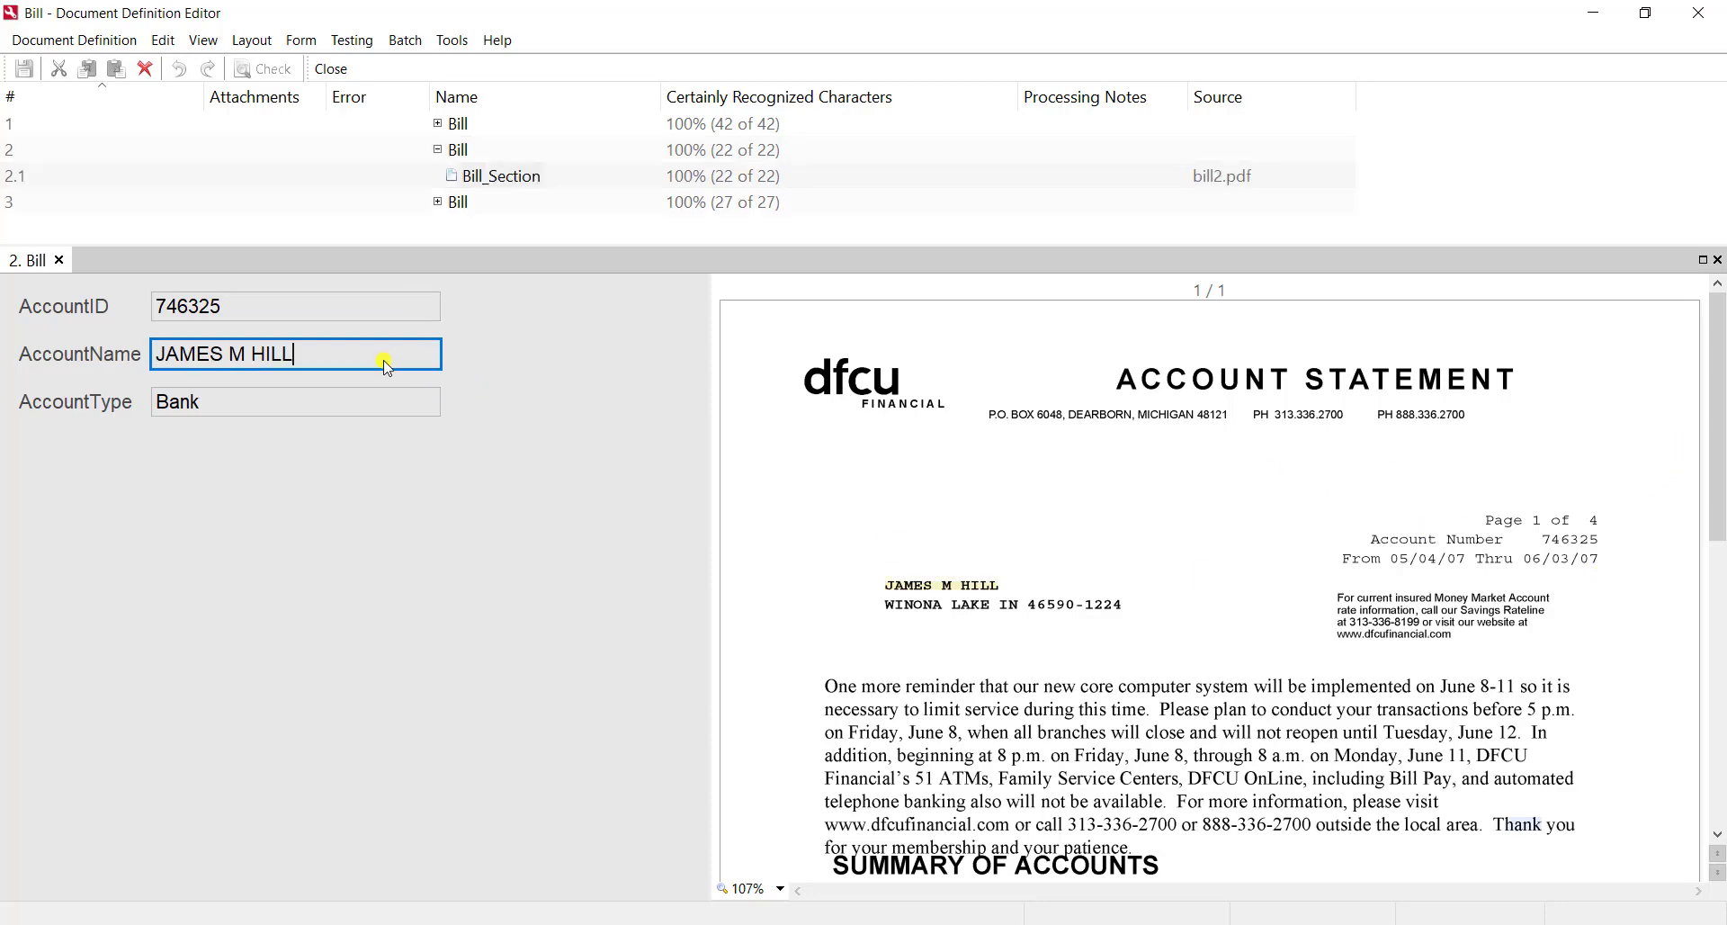
click(375, 311)
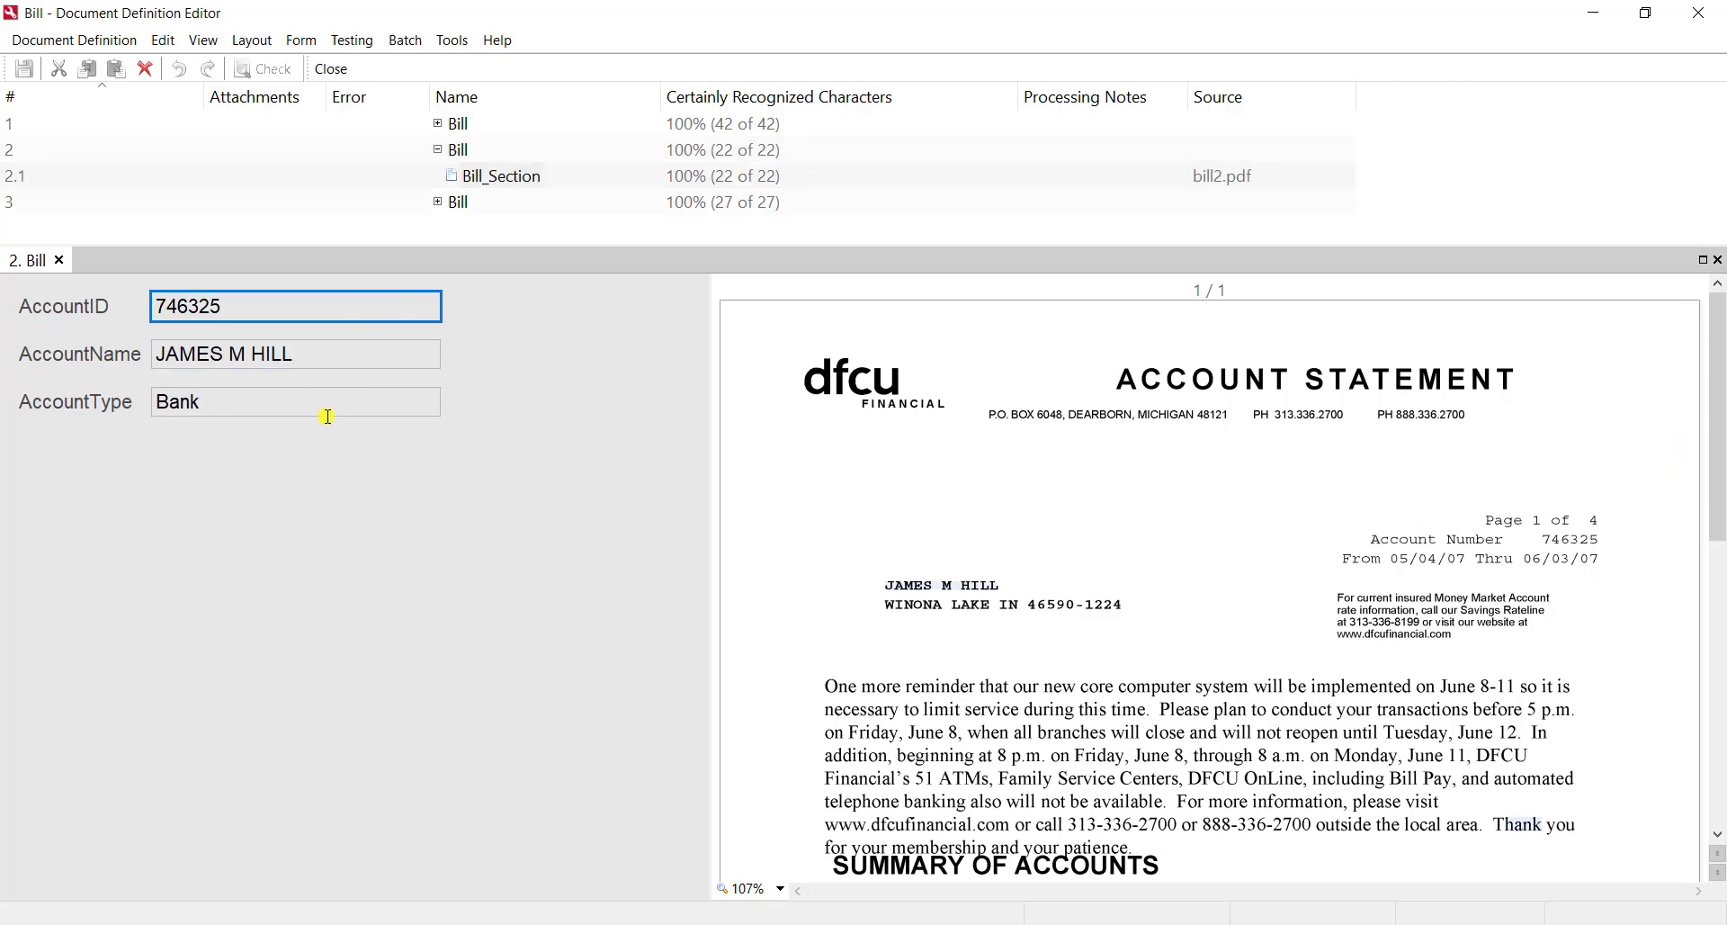
click(456, 203)
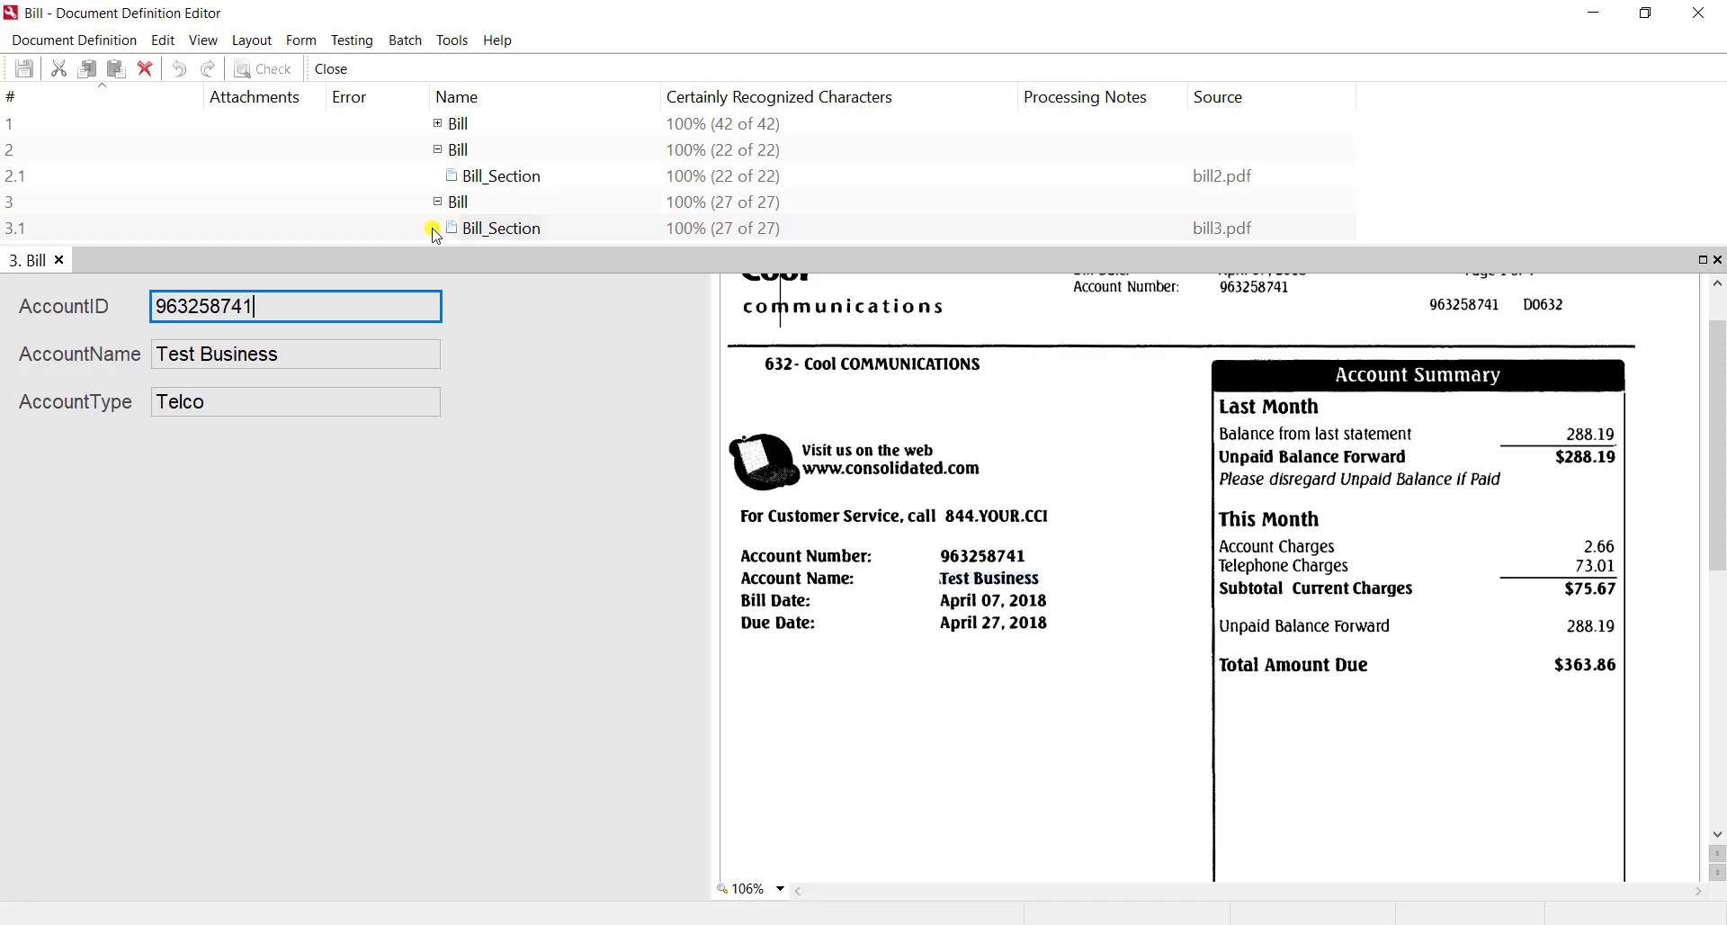
click(331, 68)
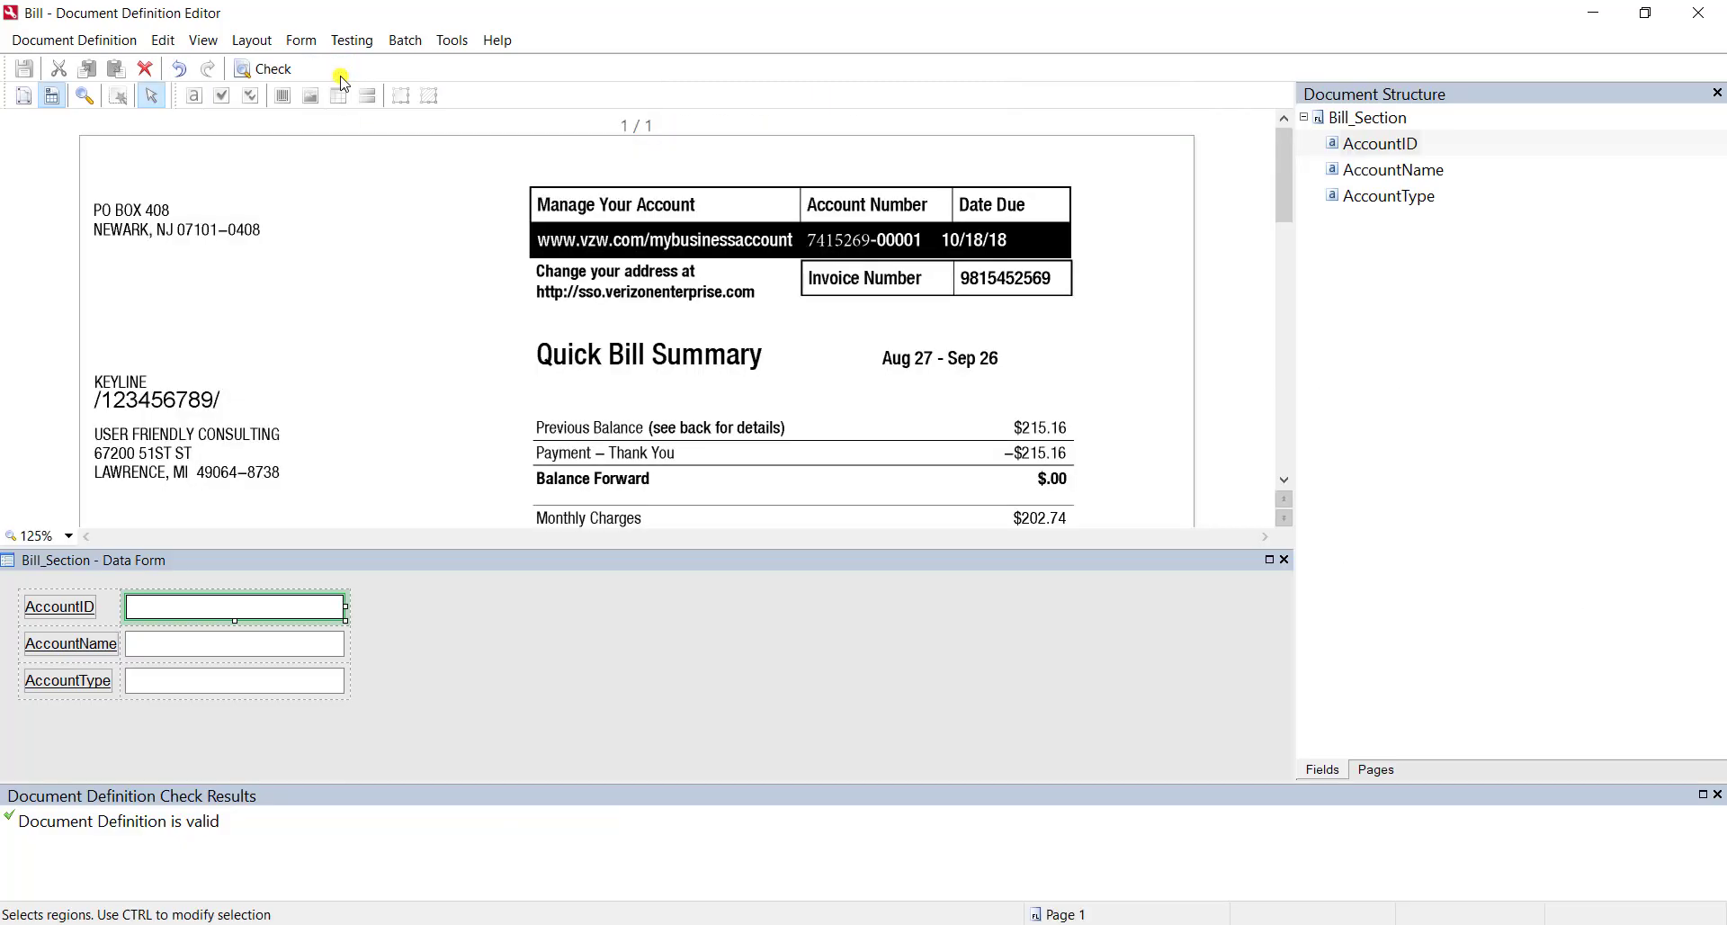
- Close the definition editor and publish the Bill document definition
double_click(9, 11)
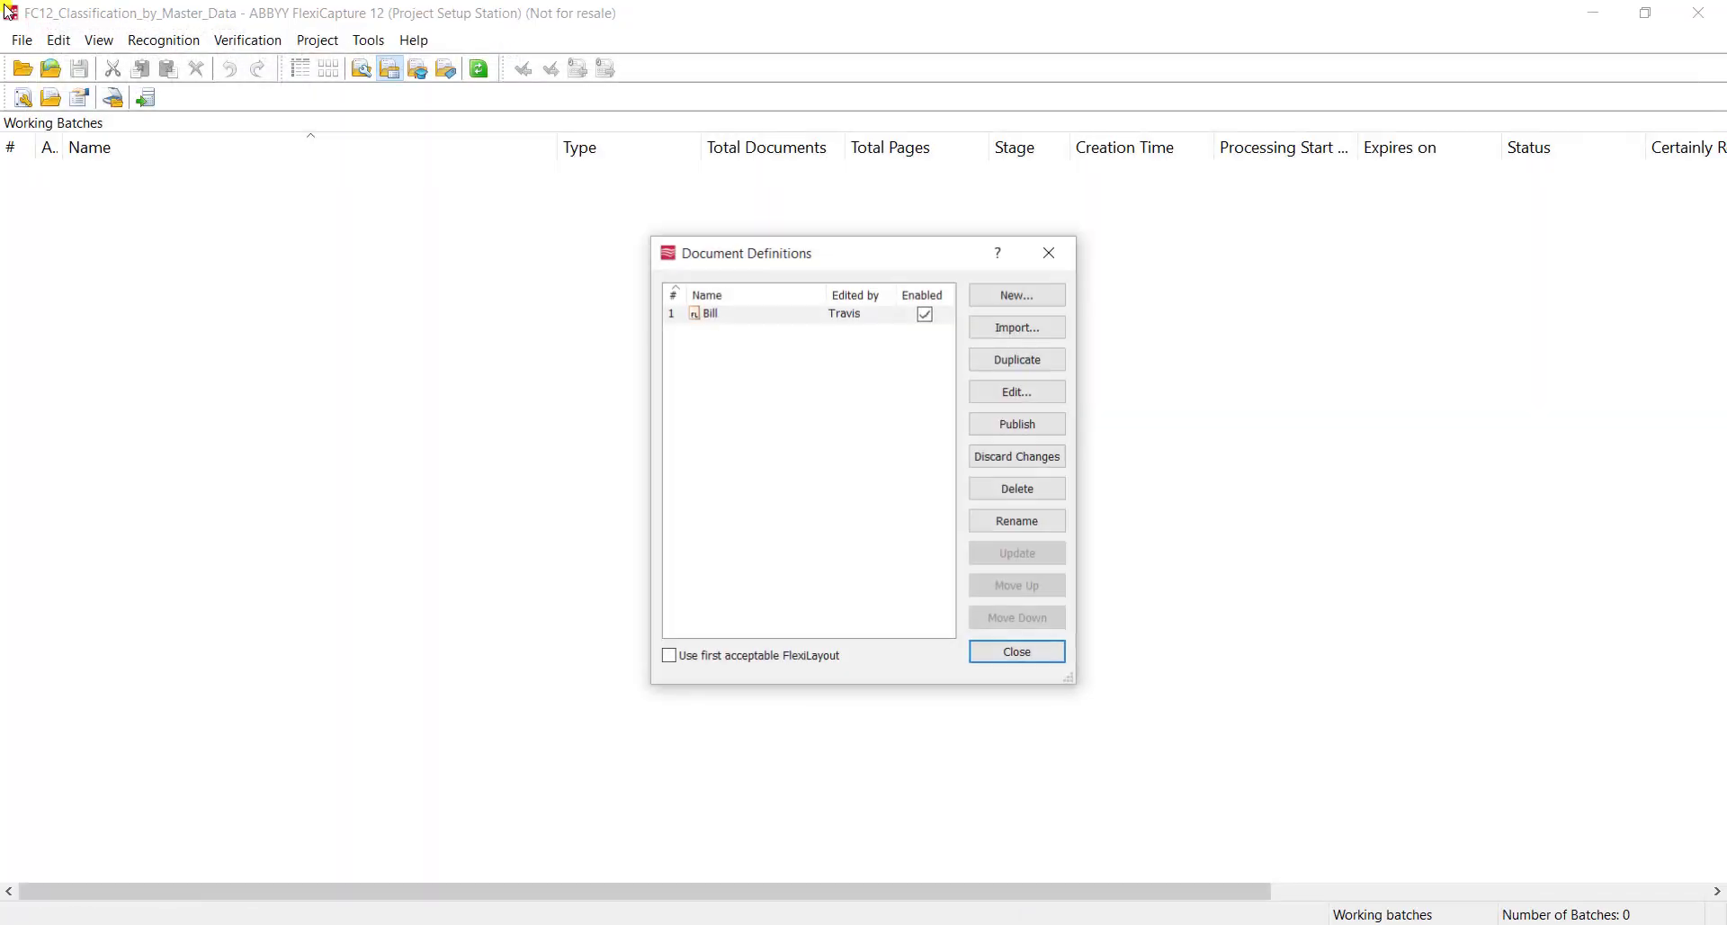
click(1043, 425)
click(809, 528)
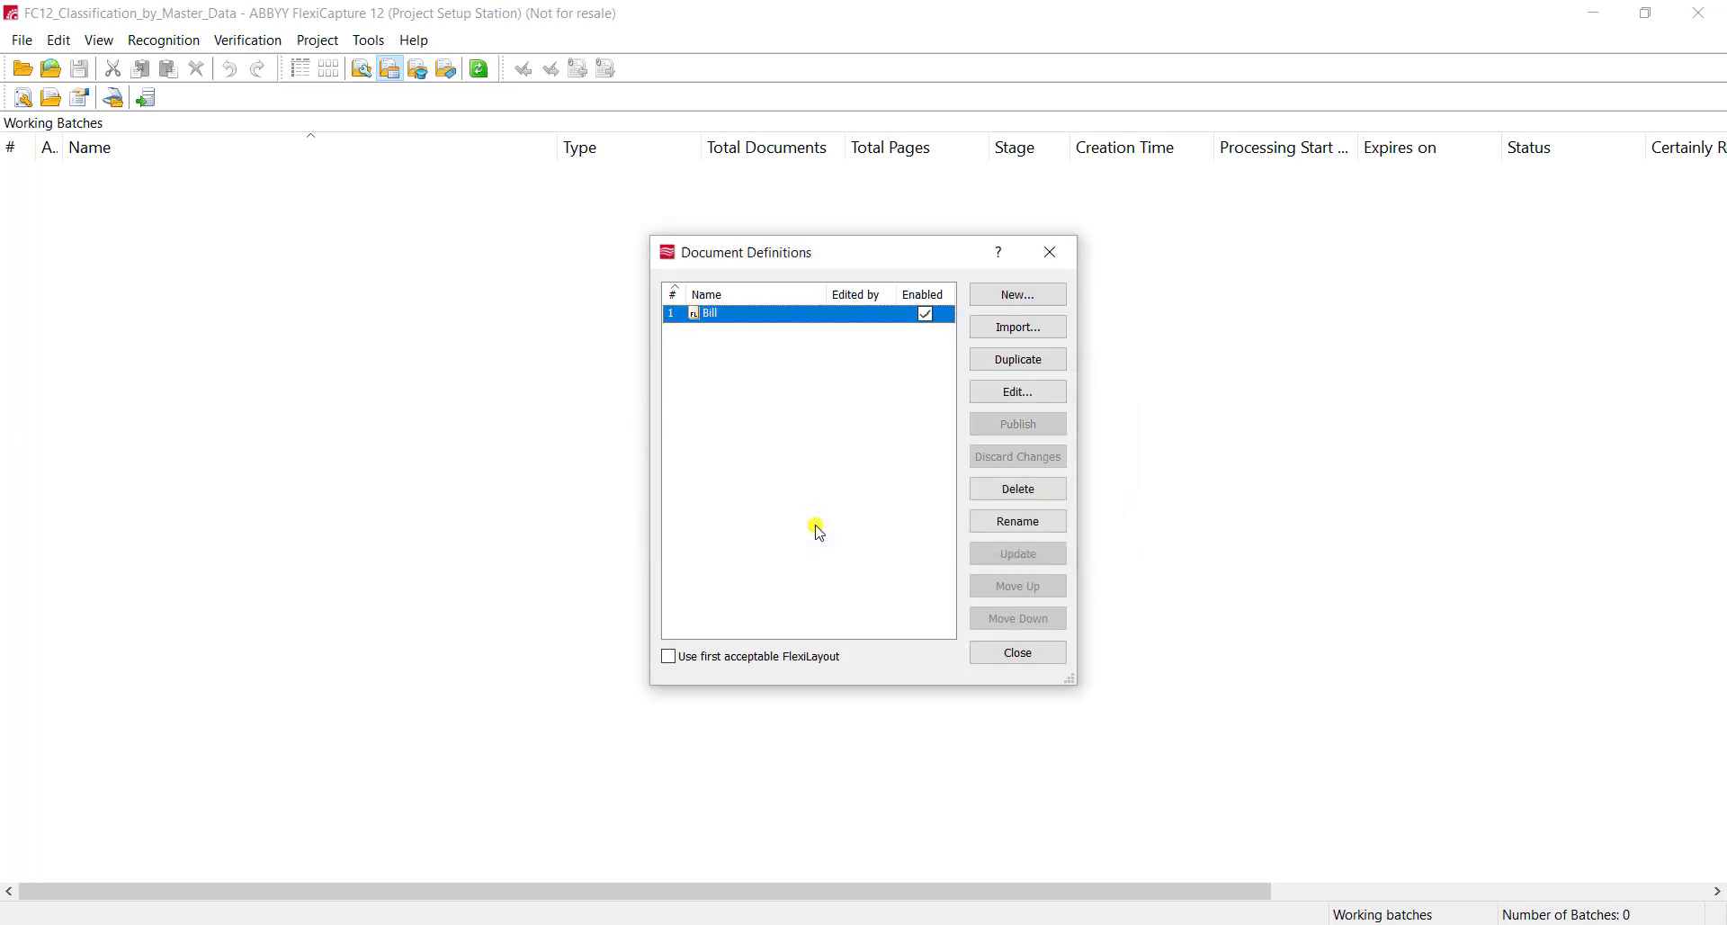
click(1028, 655)
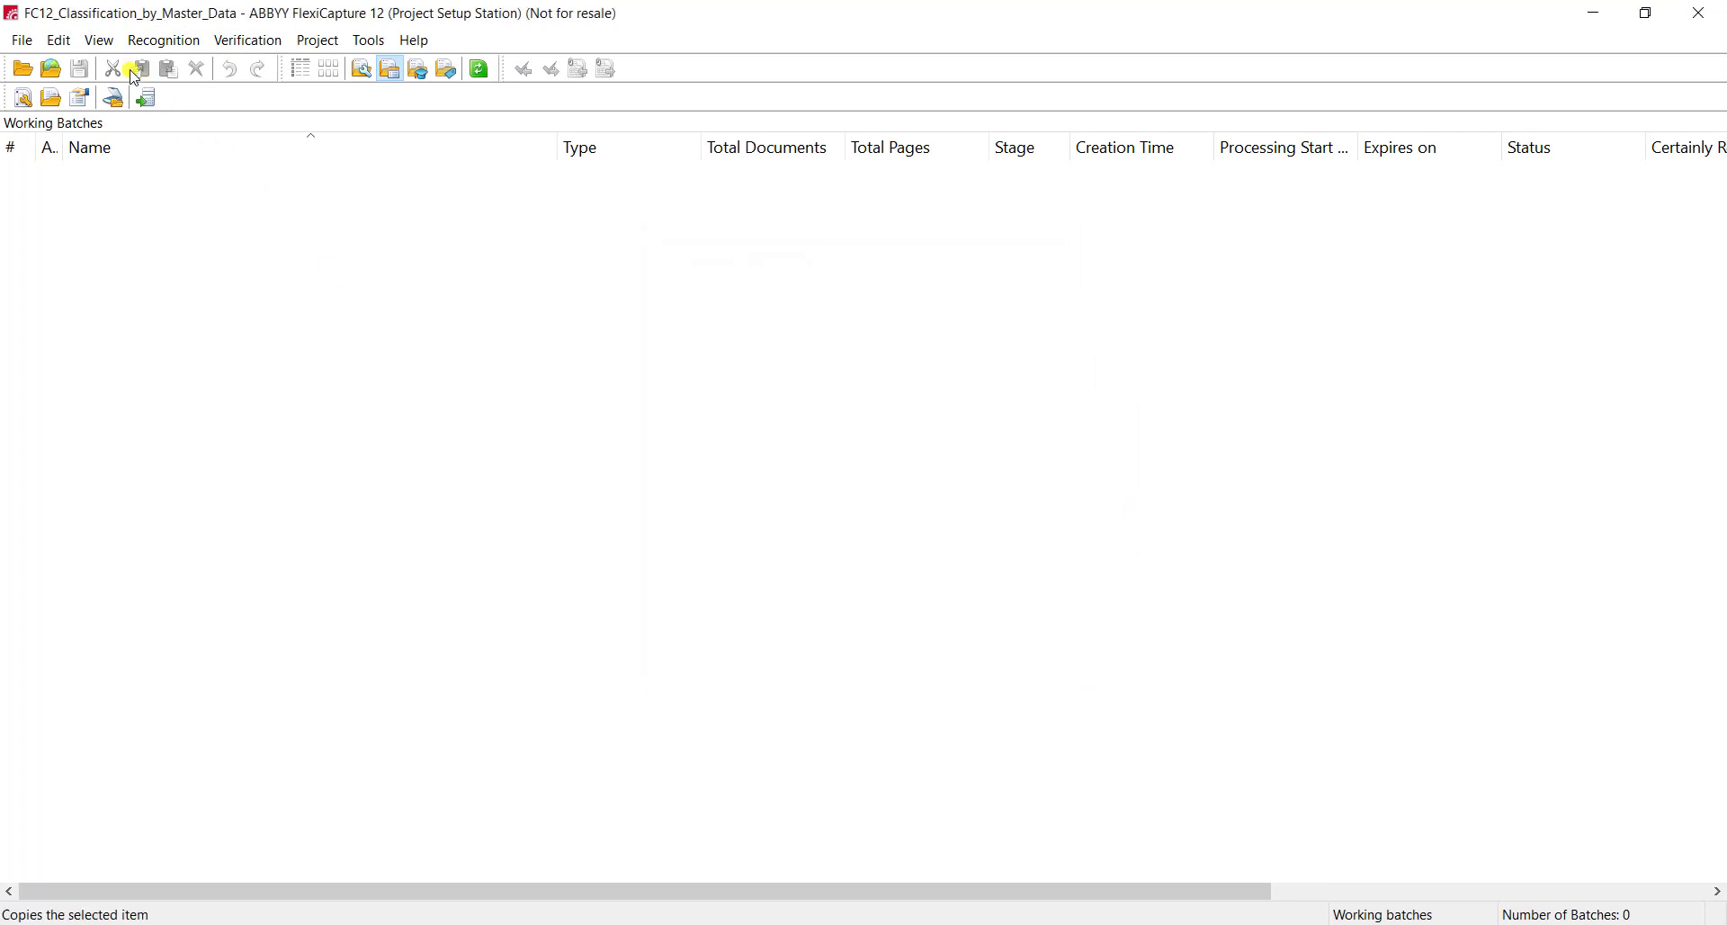
- Switch the view to the Field Extraction Training Batches list
click(99, 39)
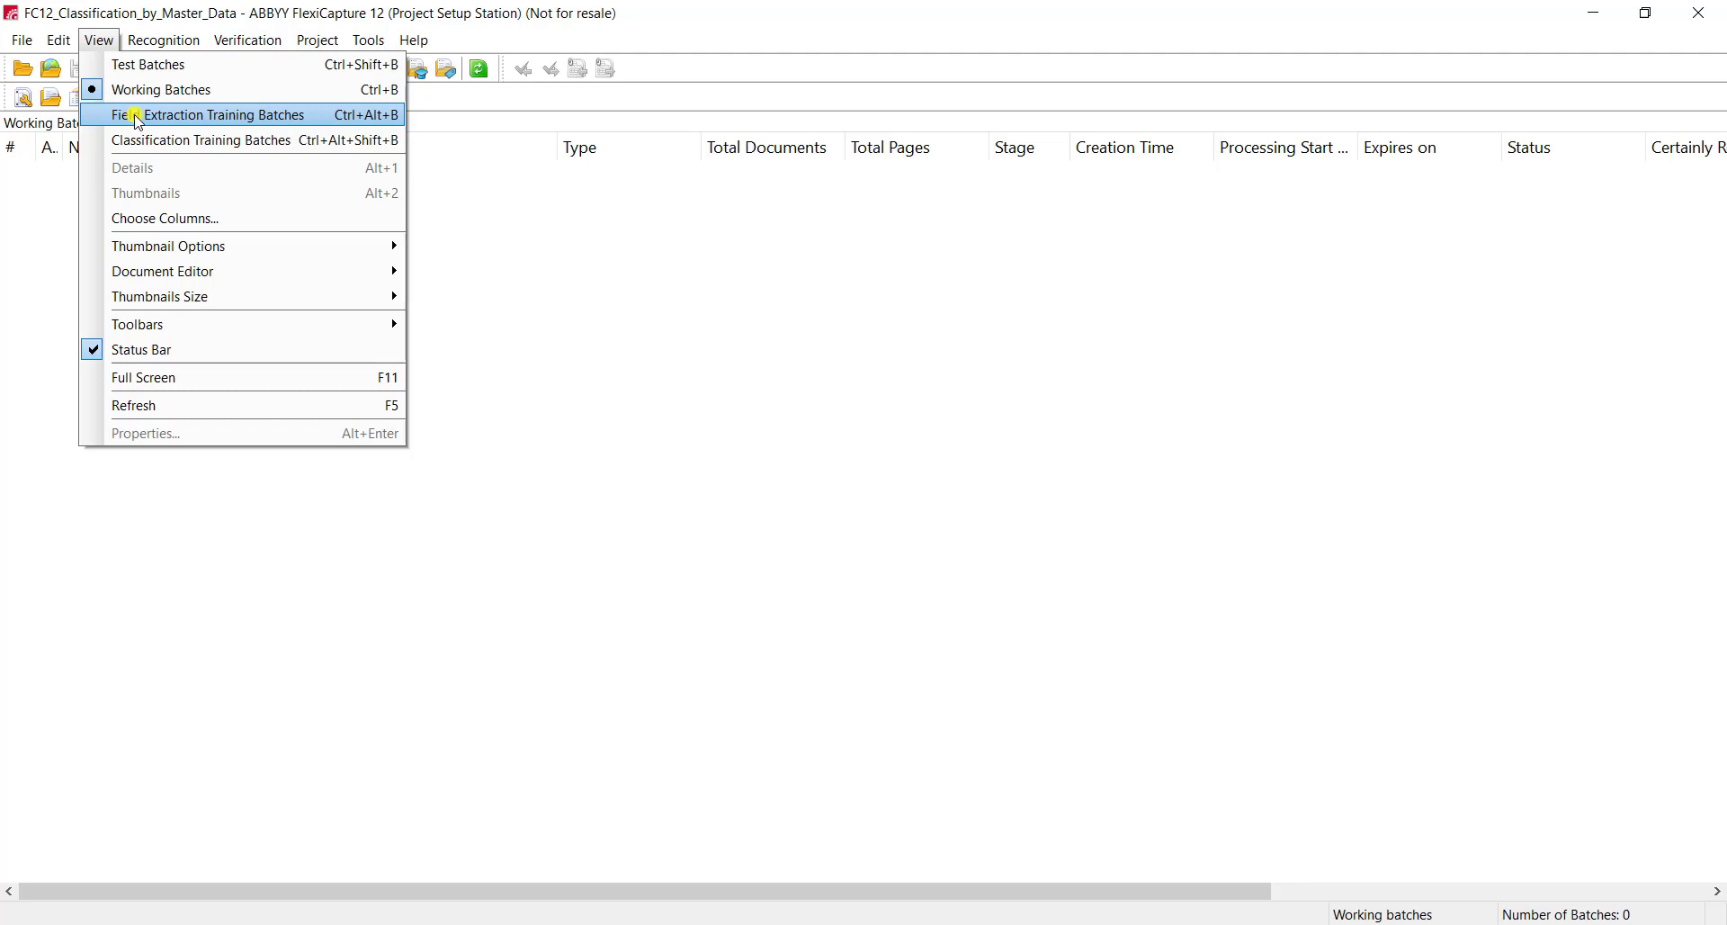
click(136, 117)
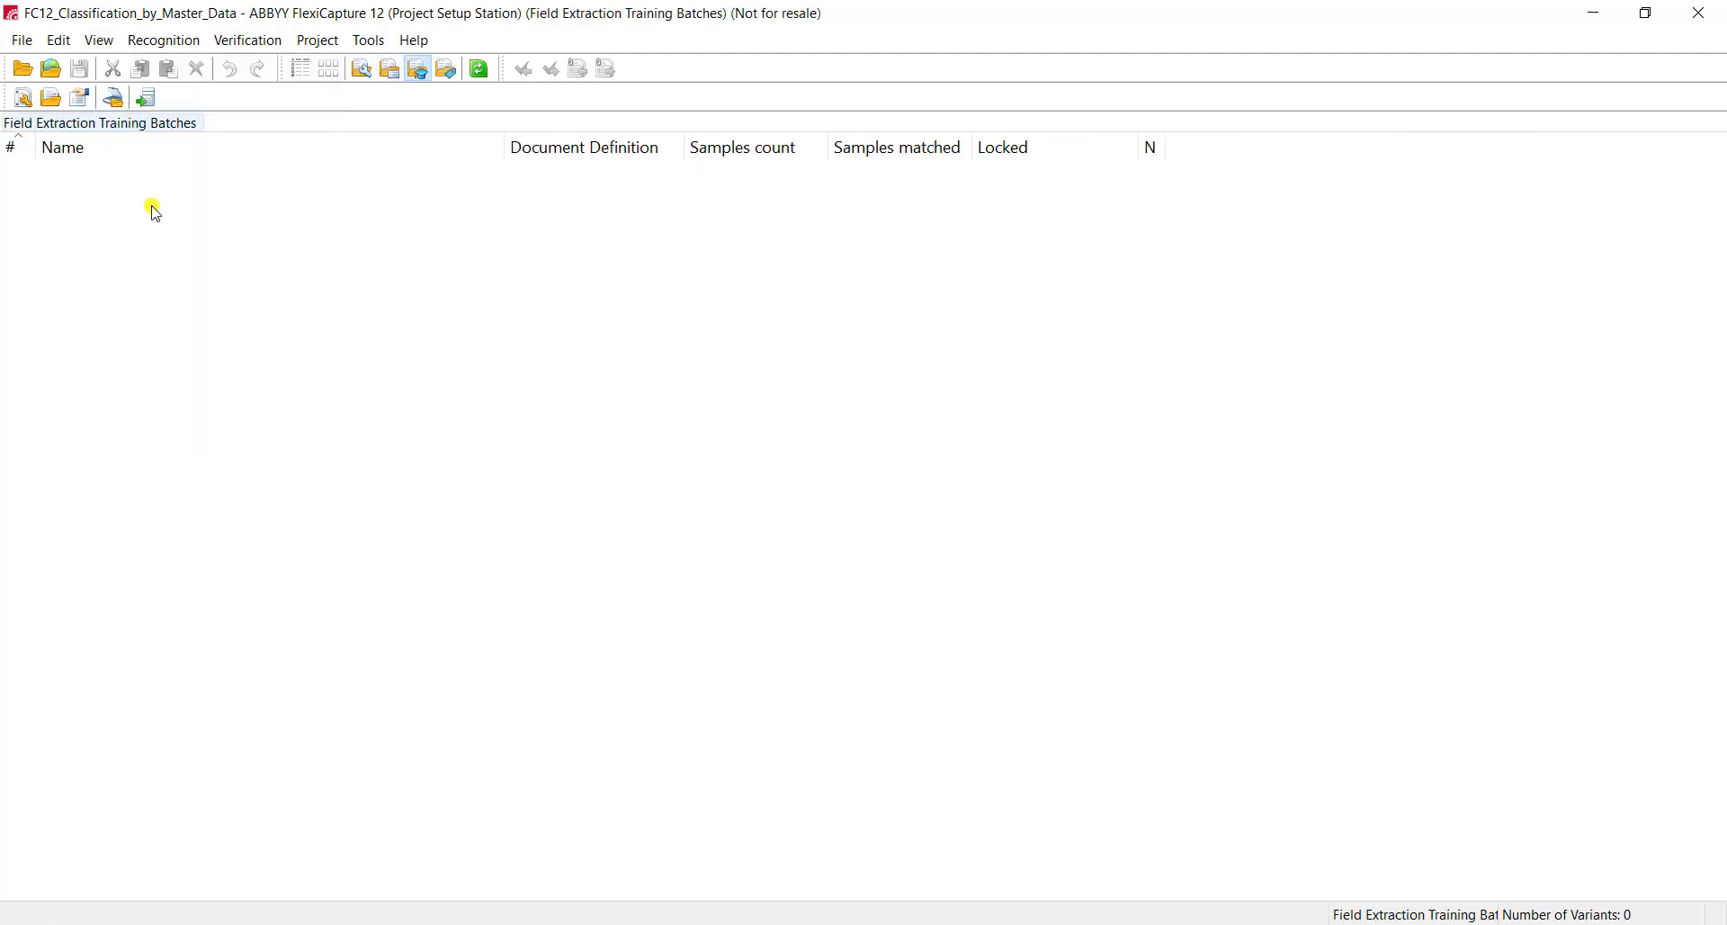